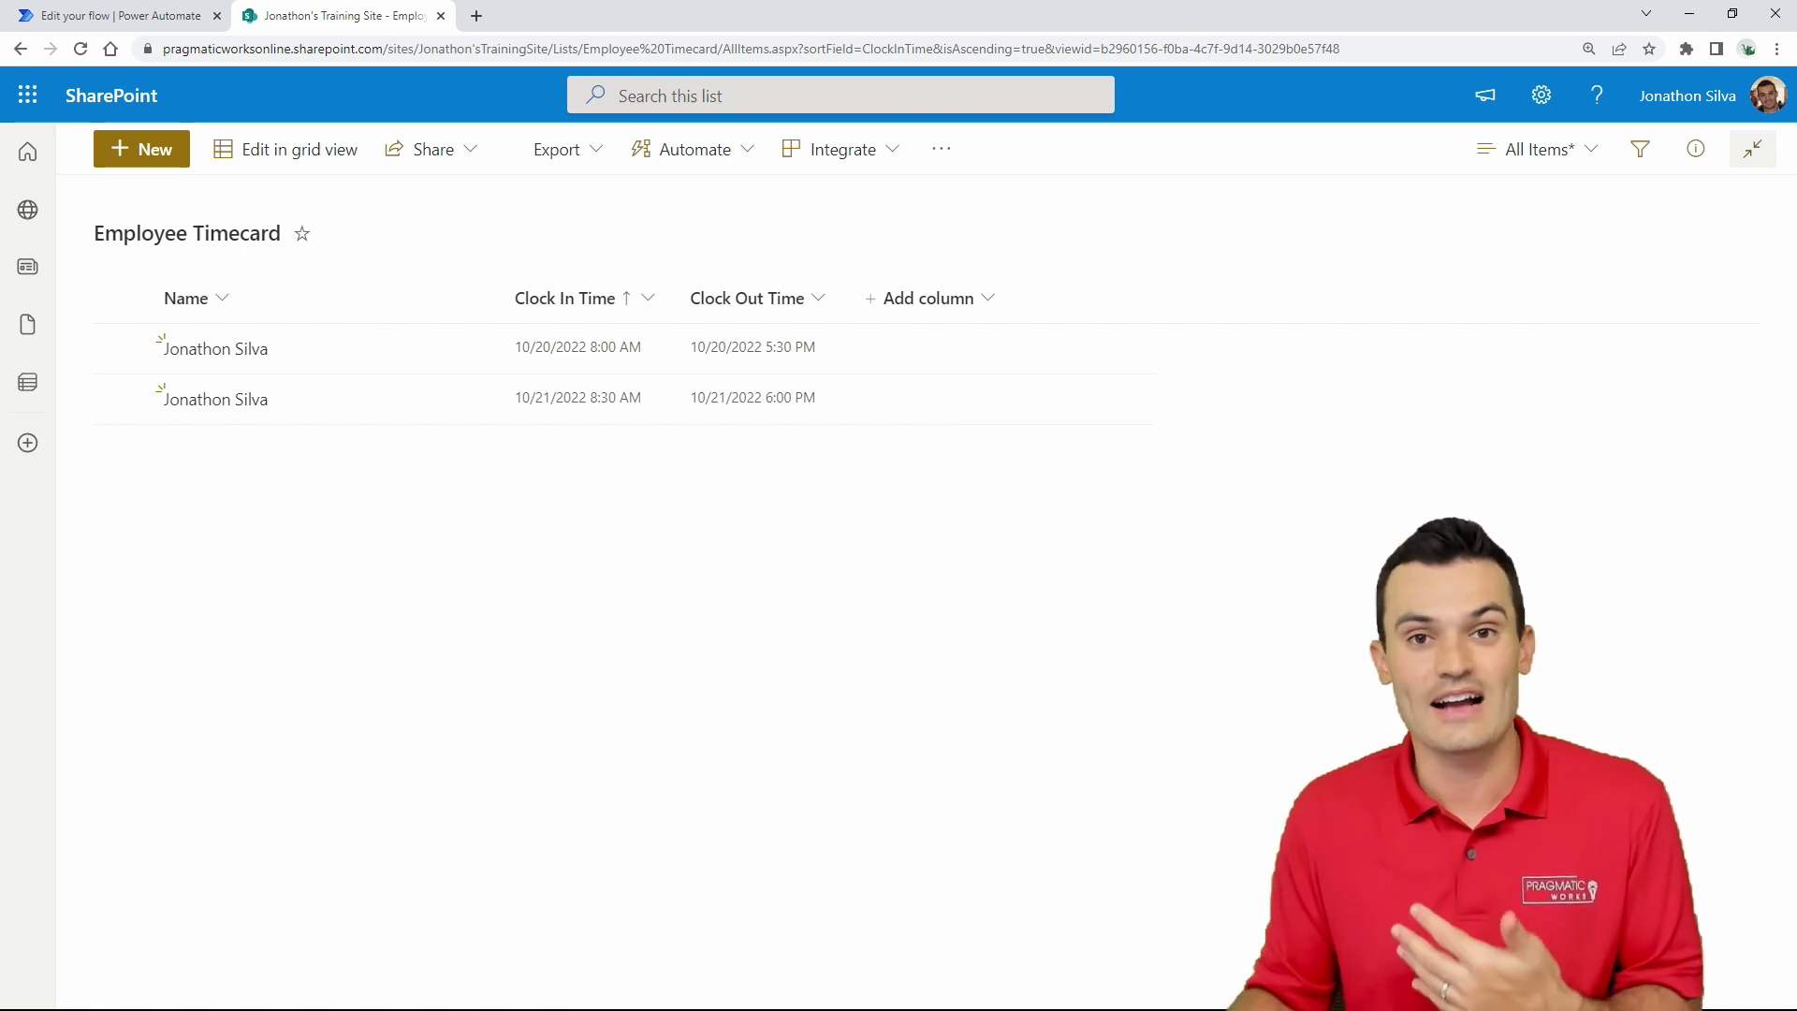
# Switch to Power Automate and inspect the field mappings of the Create item action in the Employee Clock In flow.
pyautogui.click(122, 16)
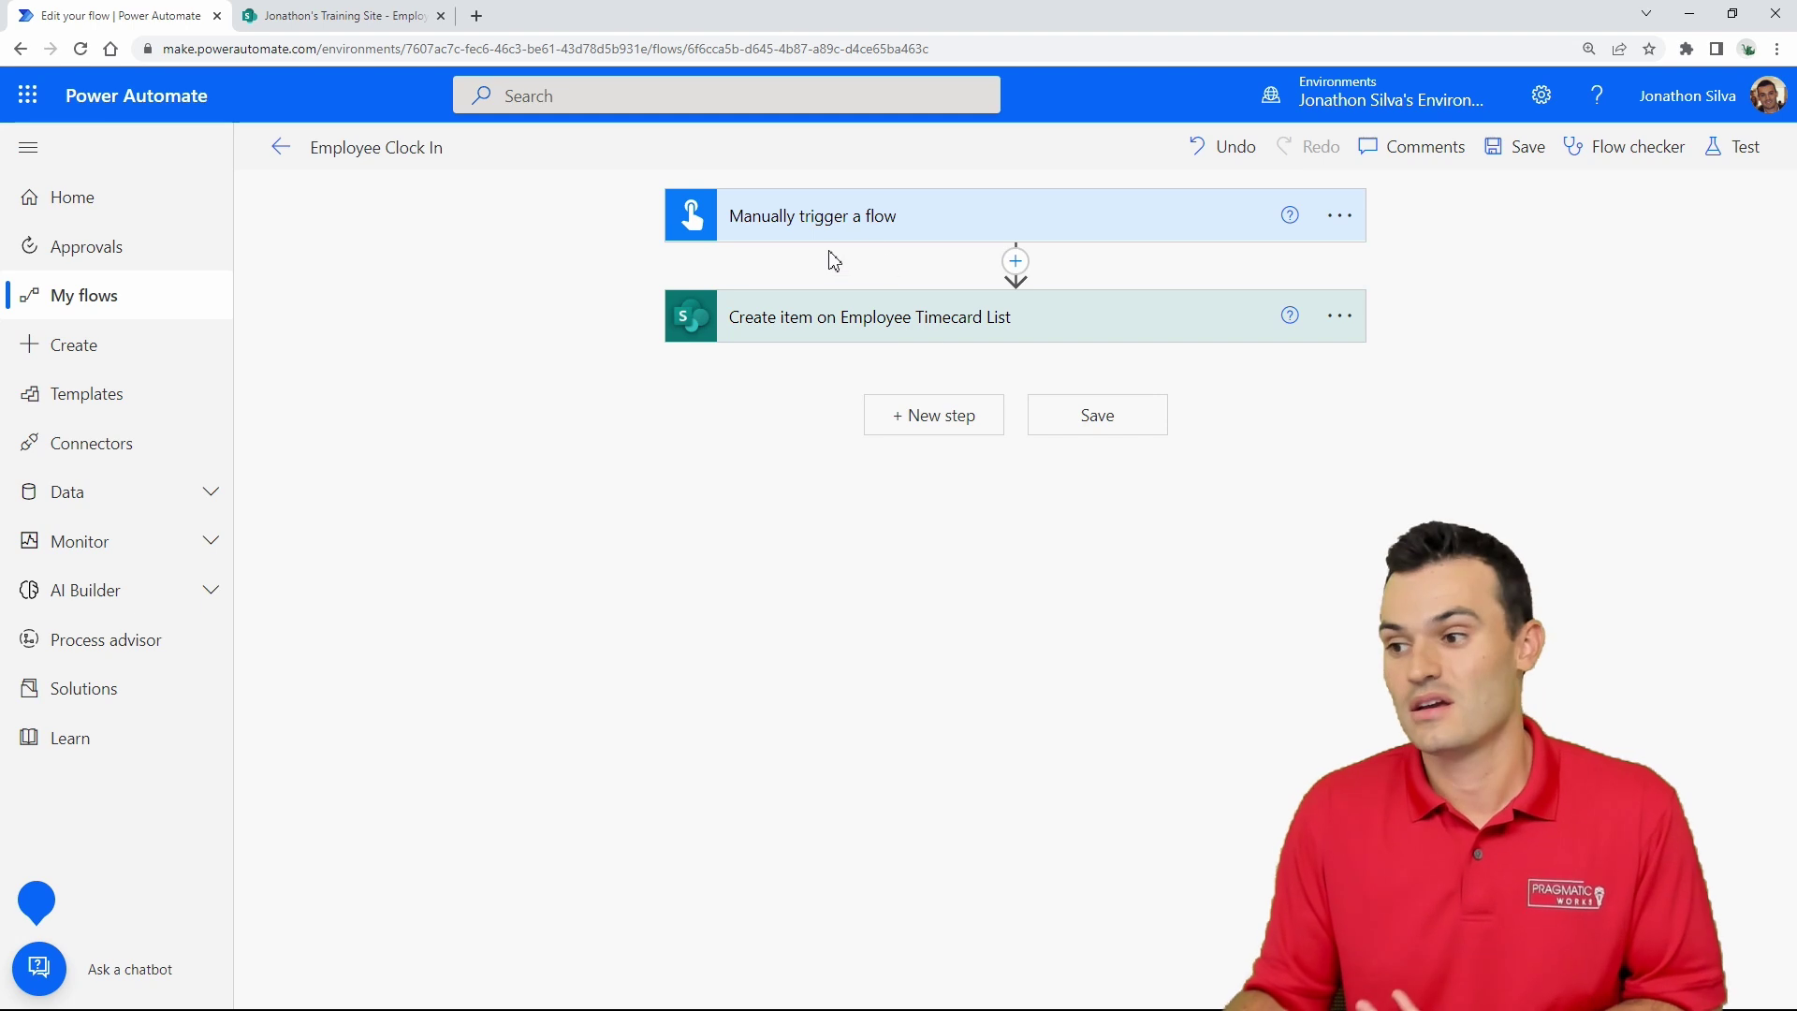
pyautogui.click(889, 337)
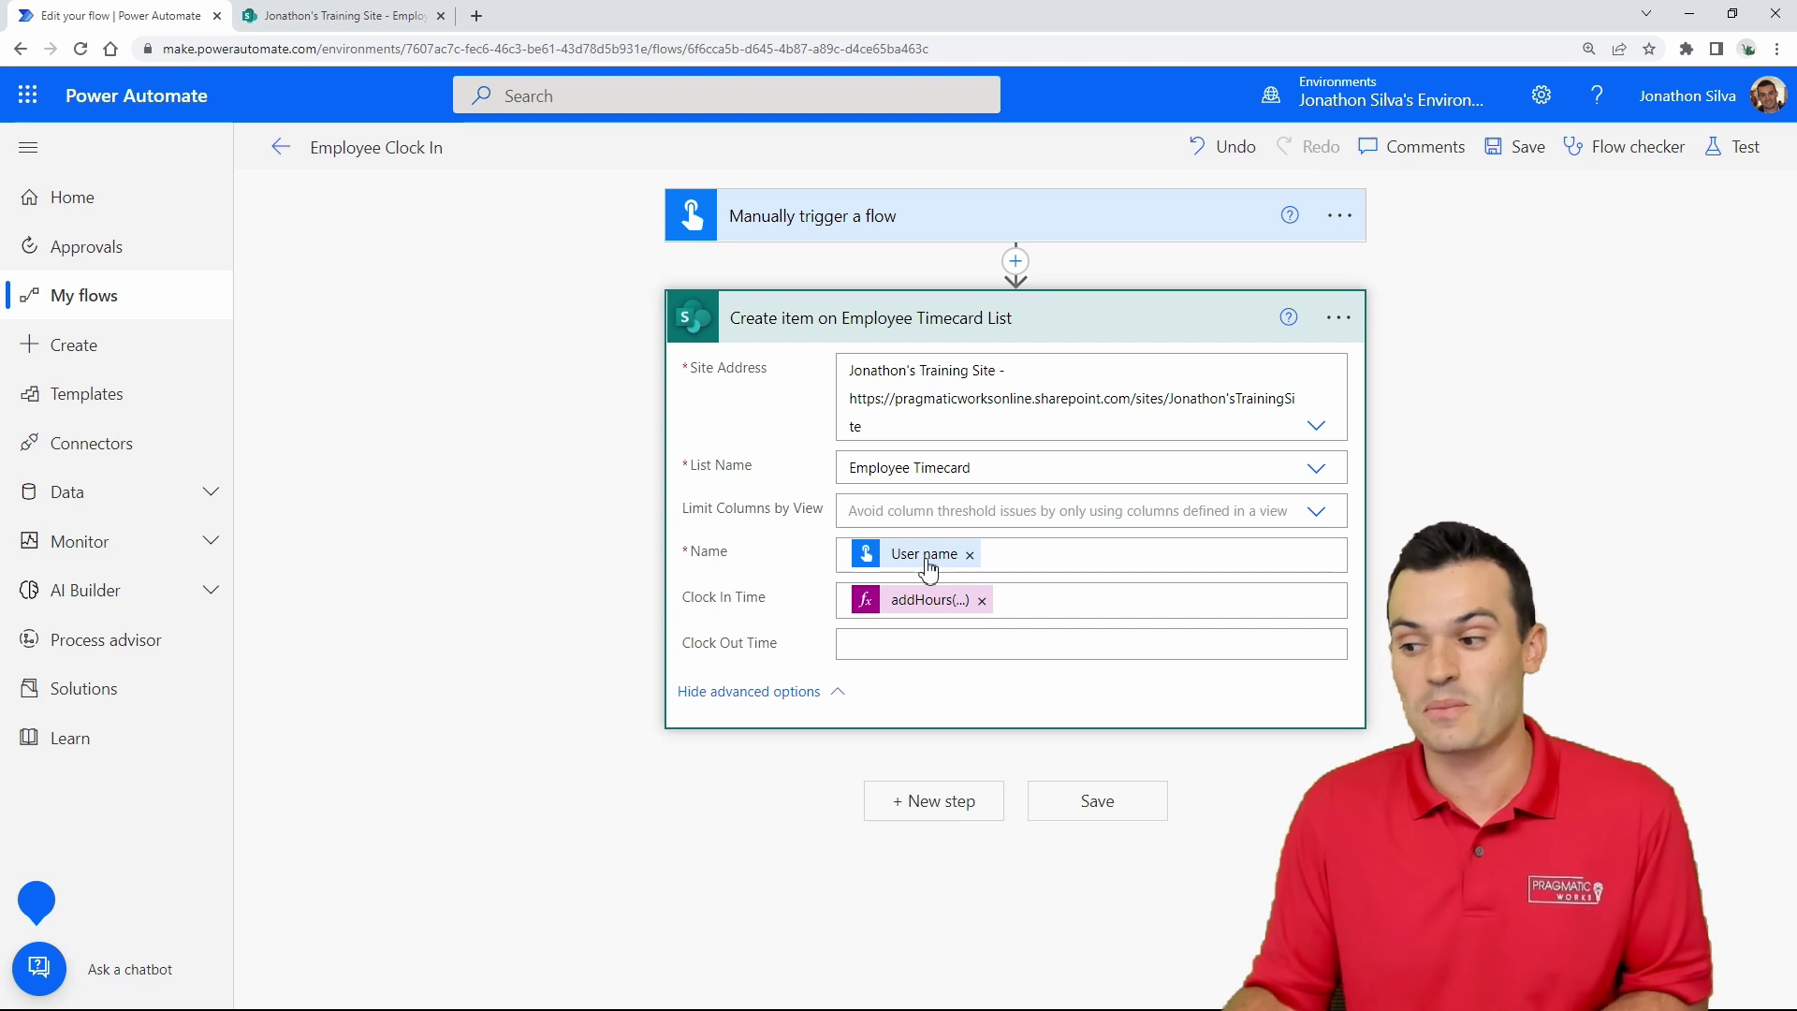
pyautogui.moveTo(931, 568)
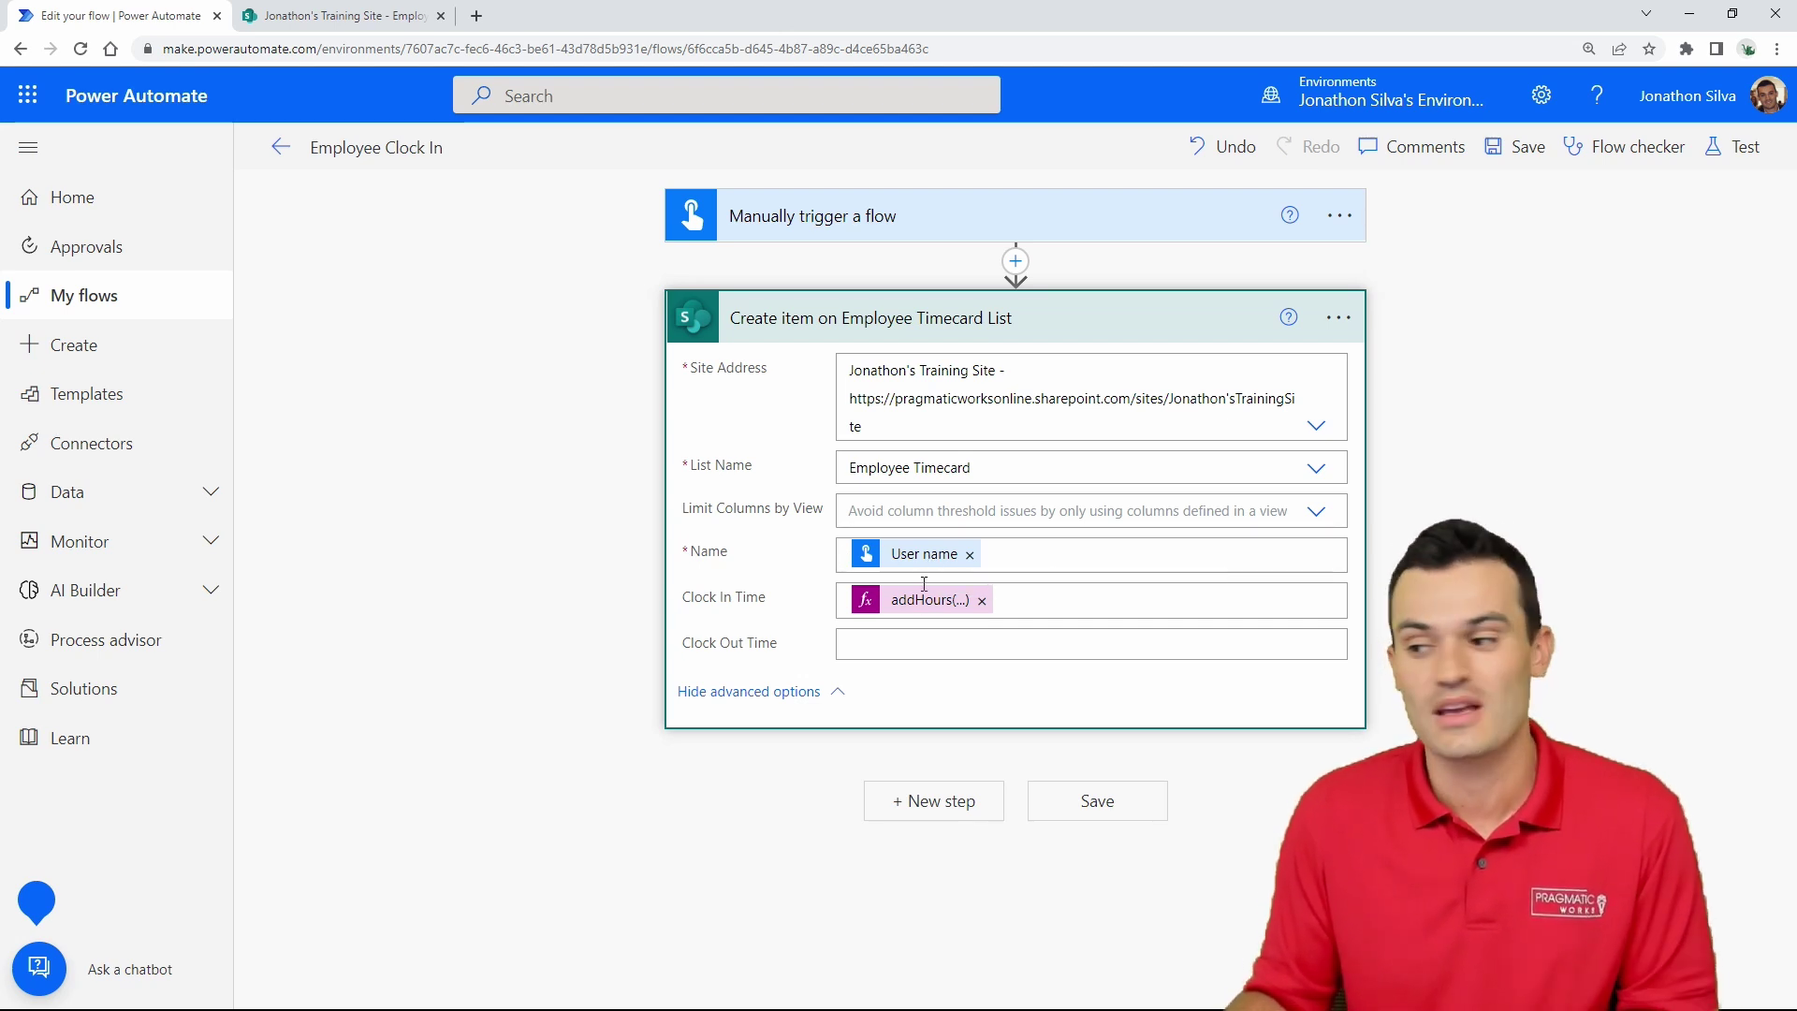
pyautogui.moveTo(925, 621)
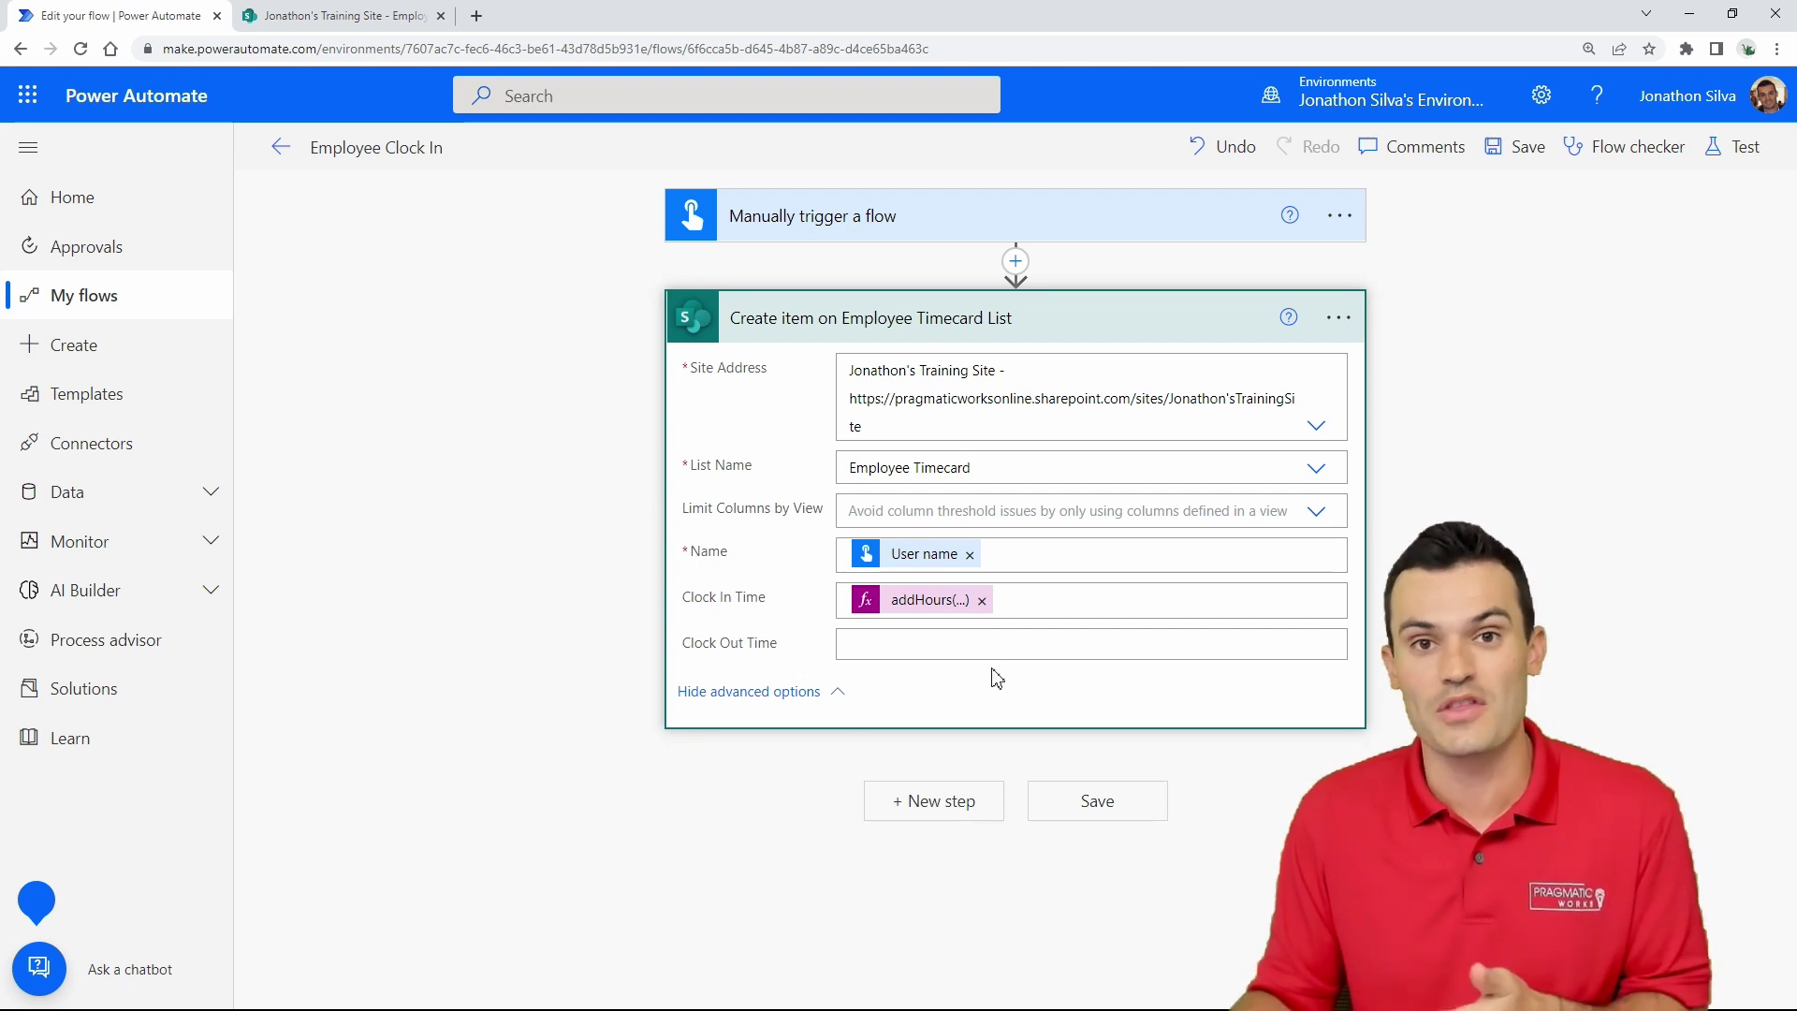
# Test the Employee Clock In flow and reload the Employee Timecard list in SharePoint.
pyautogui.click(1734, 147)
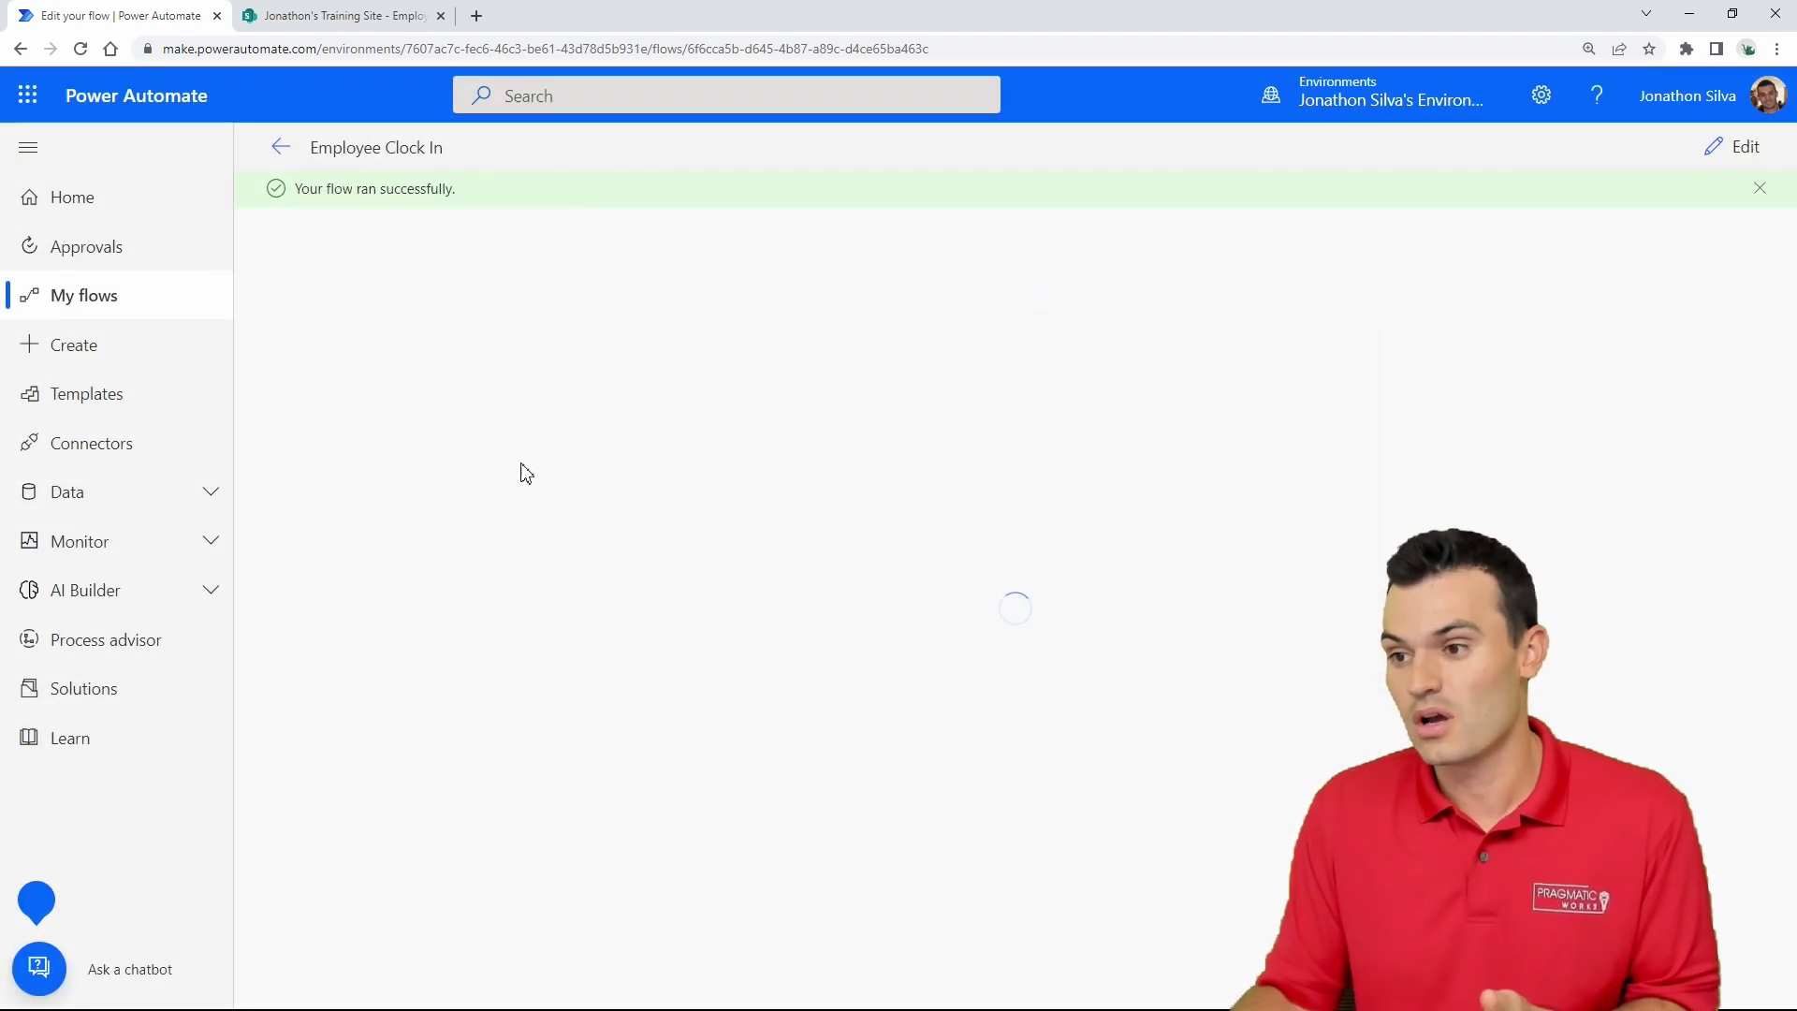
pyautogui.click(349, 20)
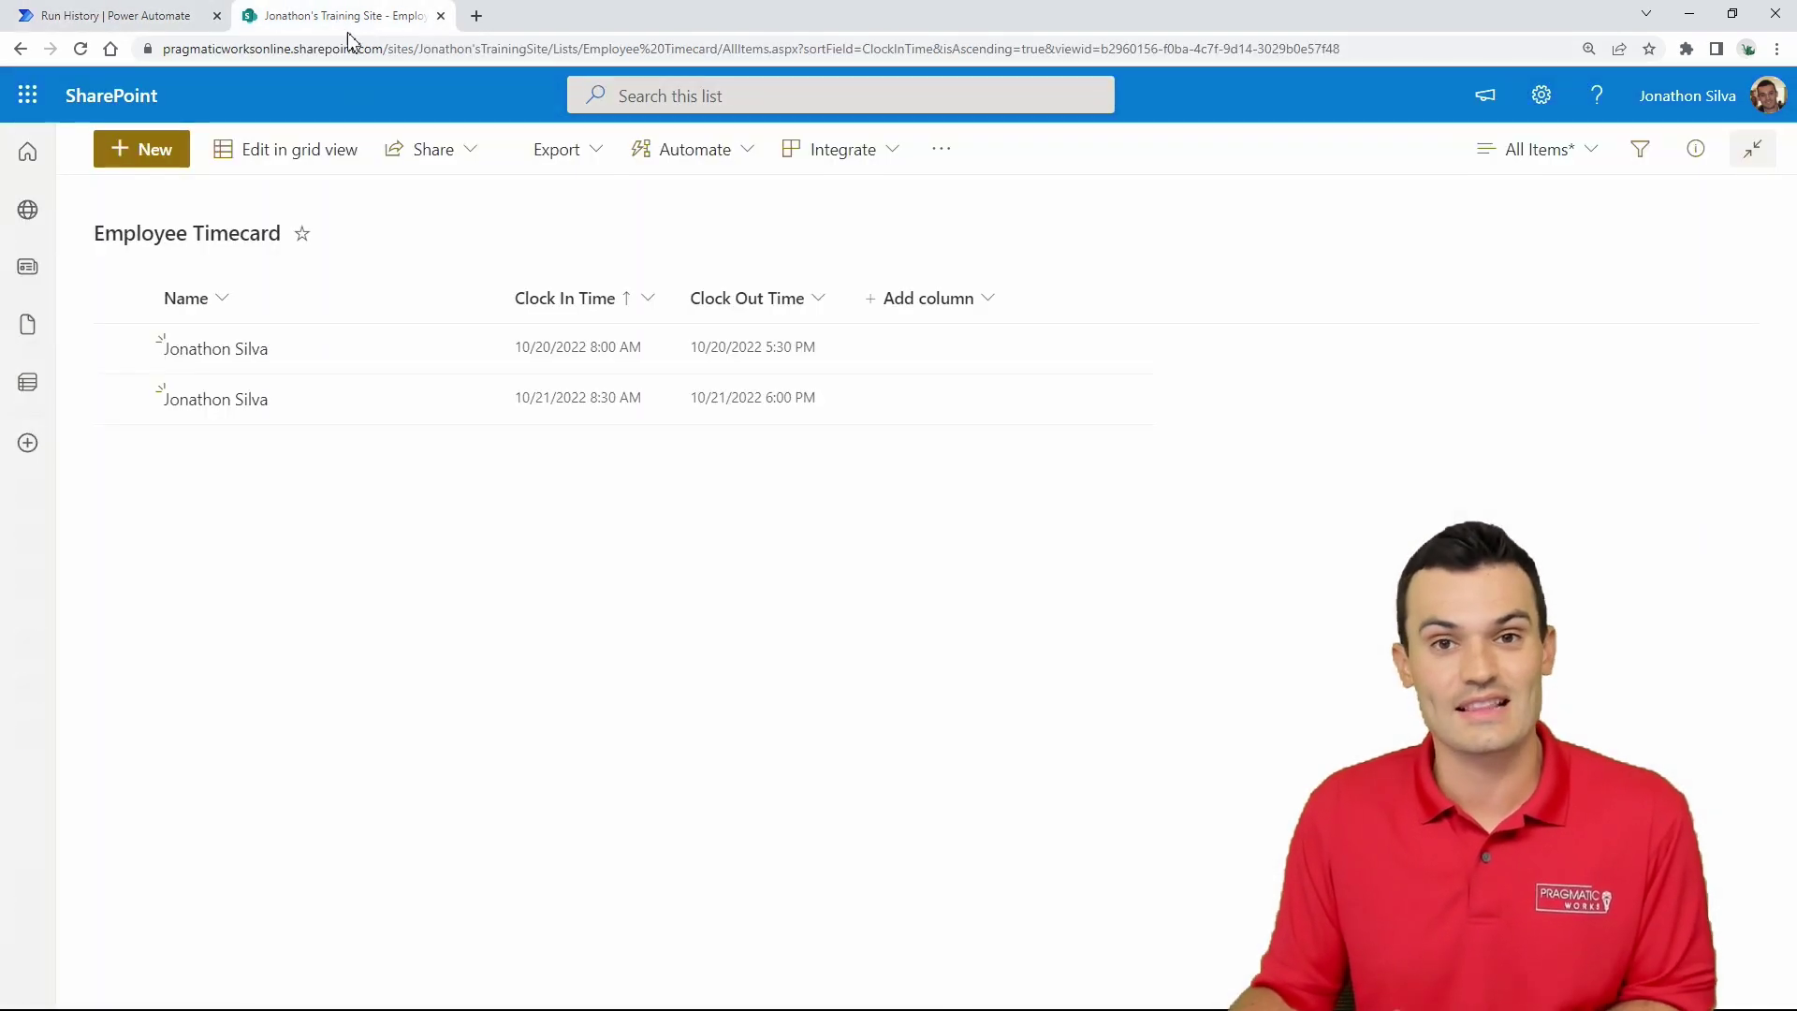
pyautogui.click(81, 50)
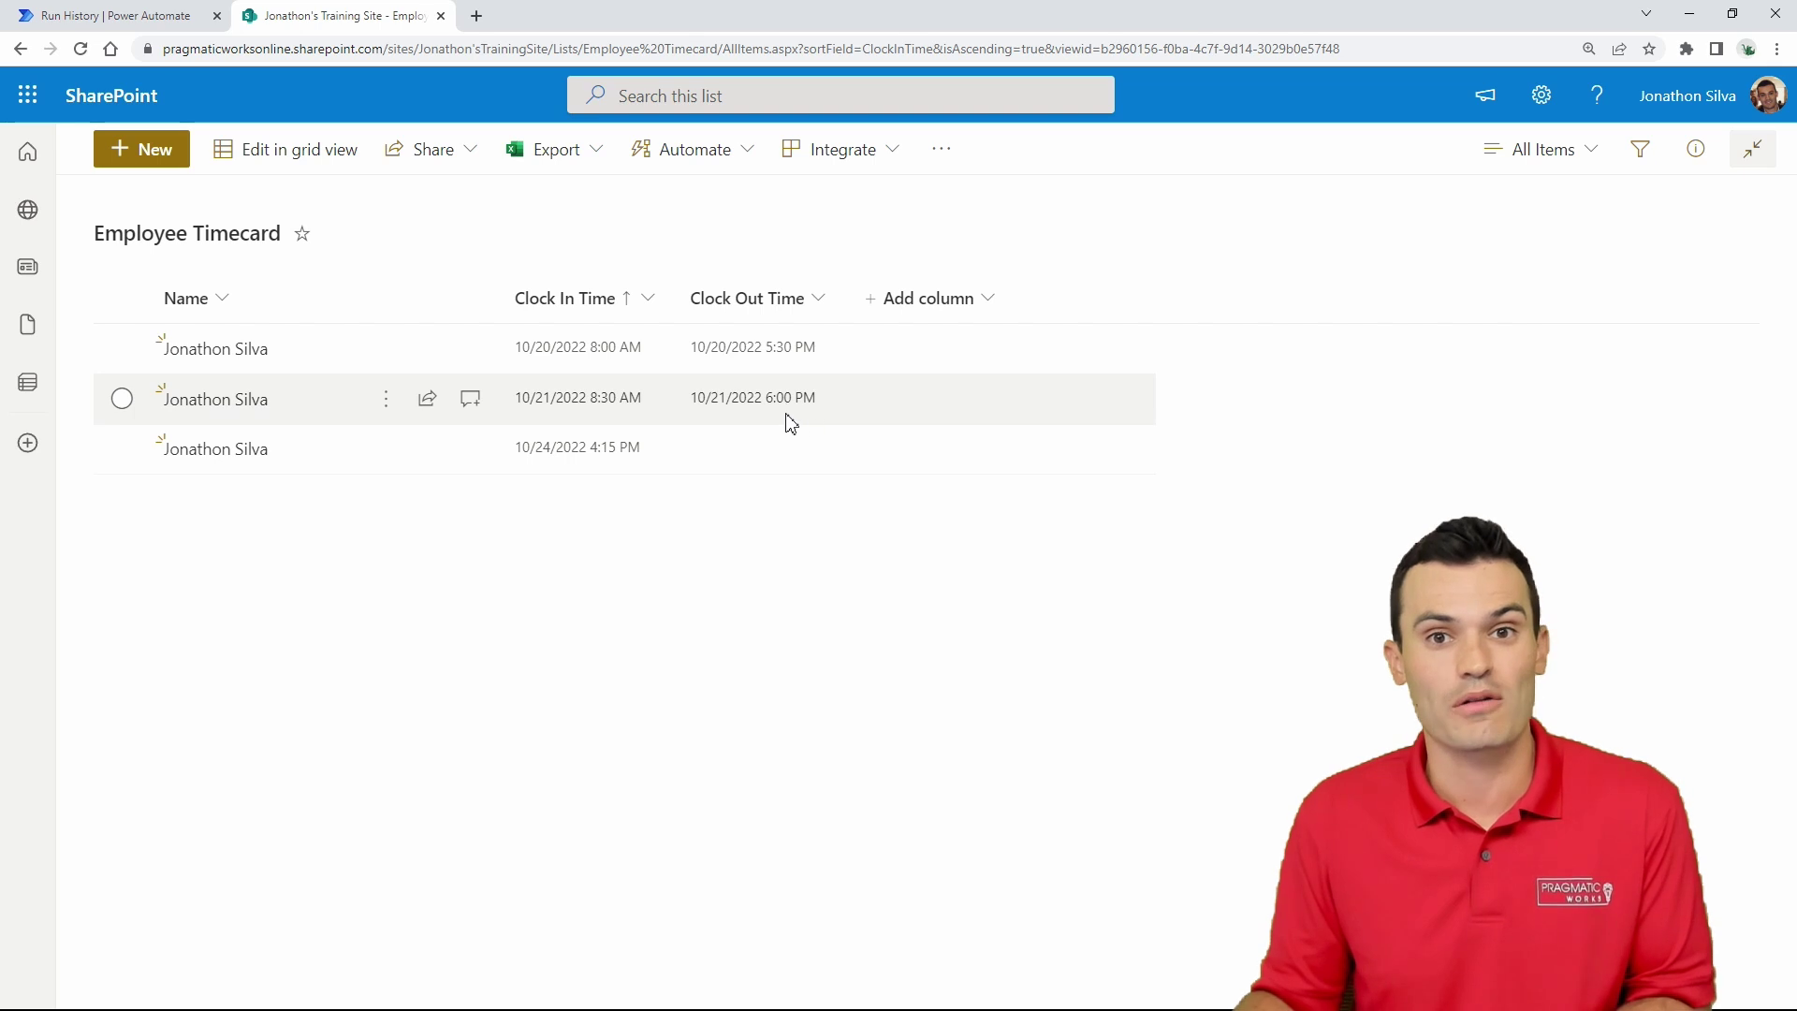
# Return to Power Automate, put the Employee Clock In flow back into edit mode and collapse the Create item action.
pyautogui.click(132, 11)
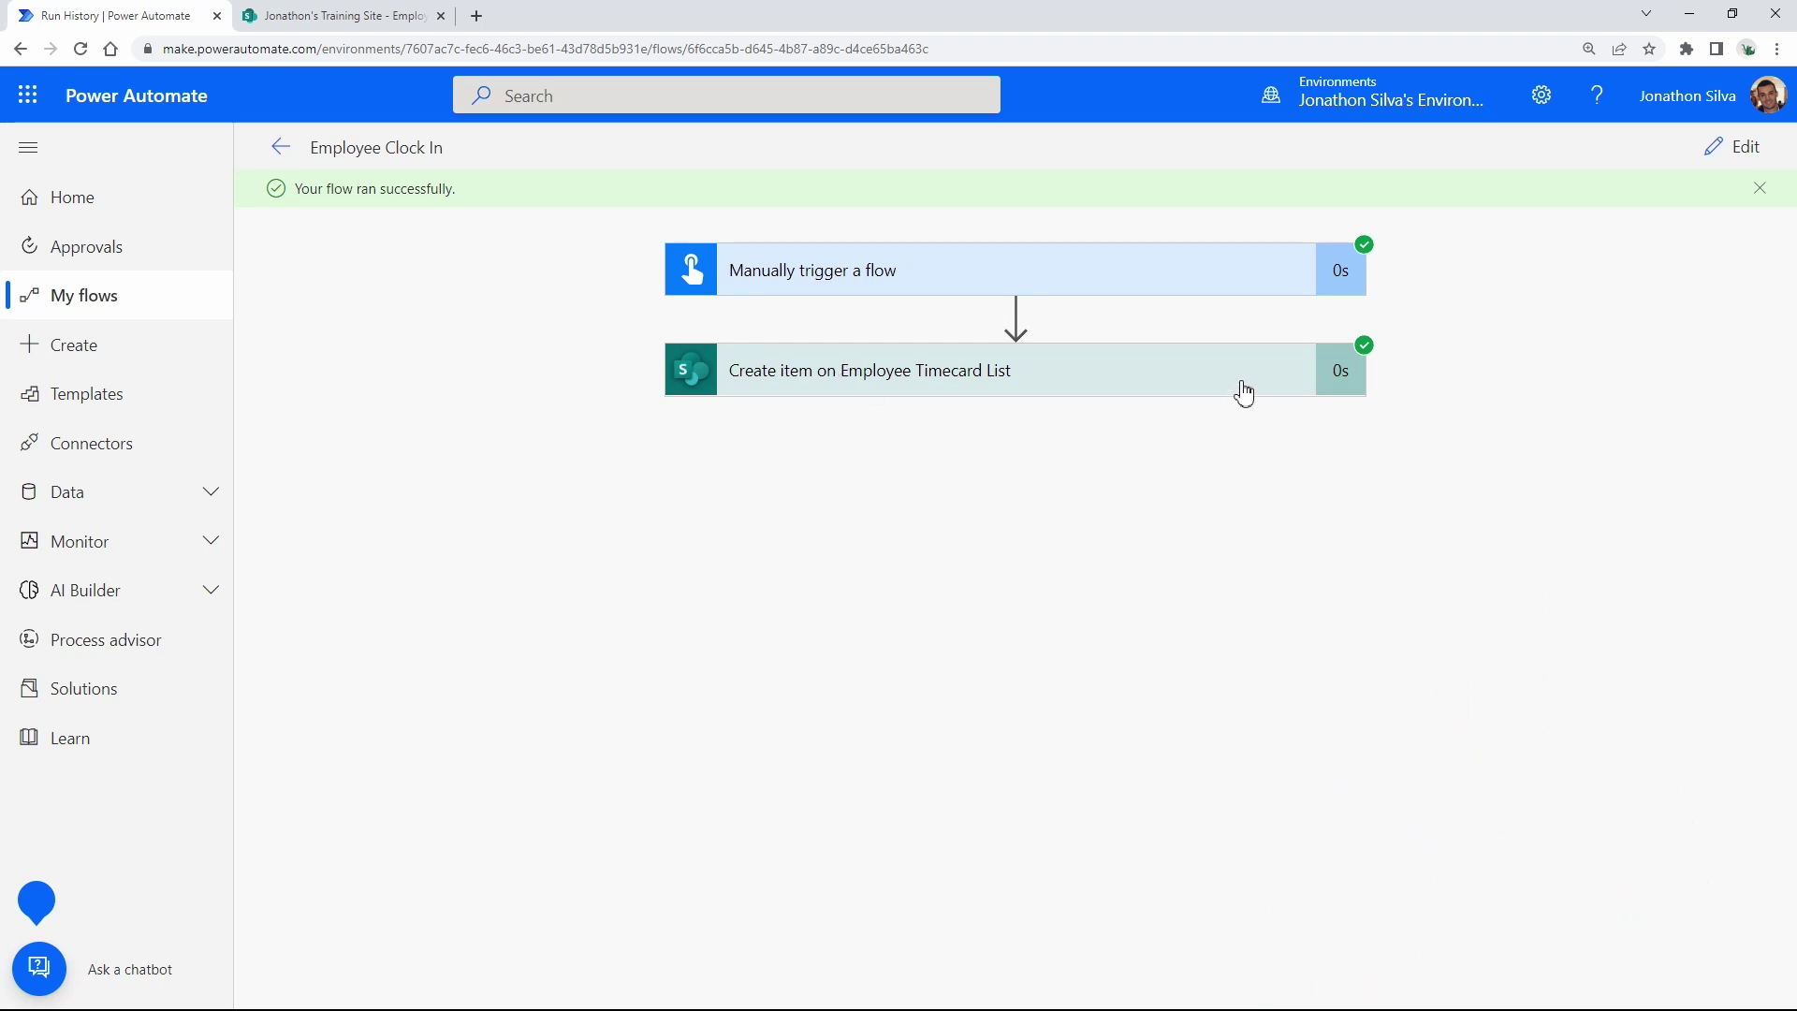
pyautogui.click(1738, 150)
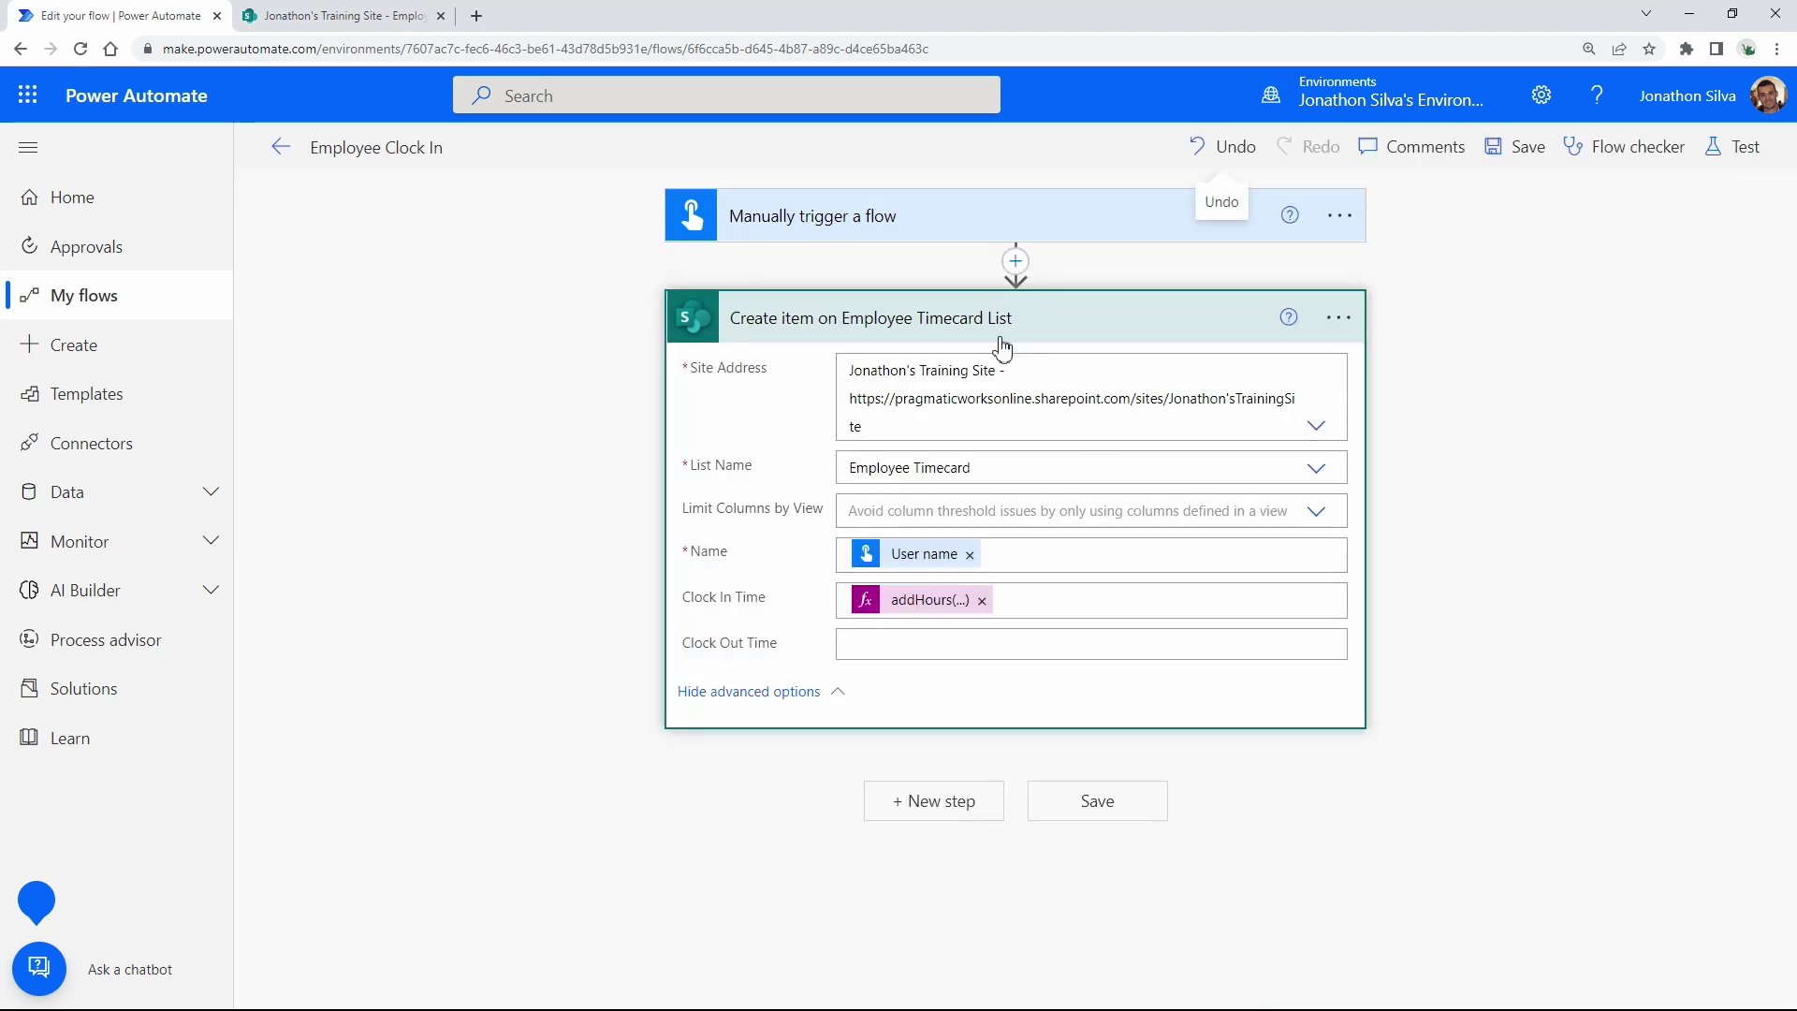
pyautogui.click(929, 333)
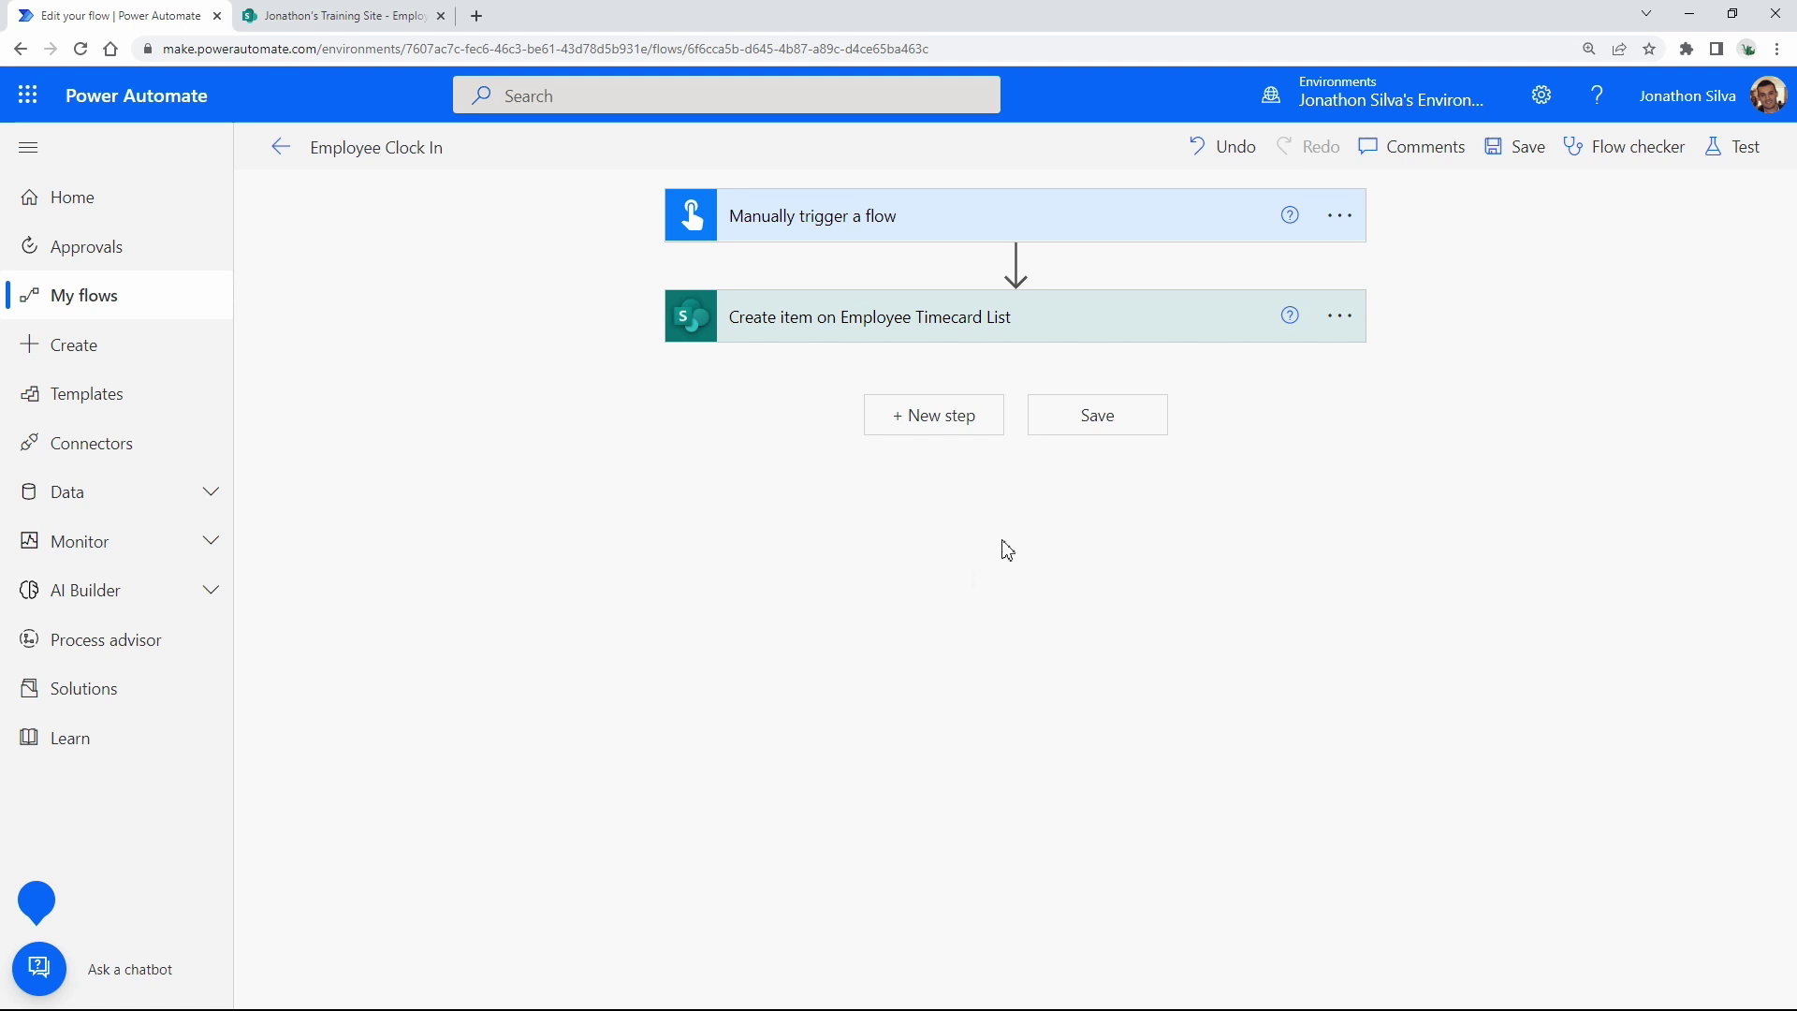
pyautogui.click(337, 16)
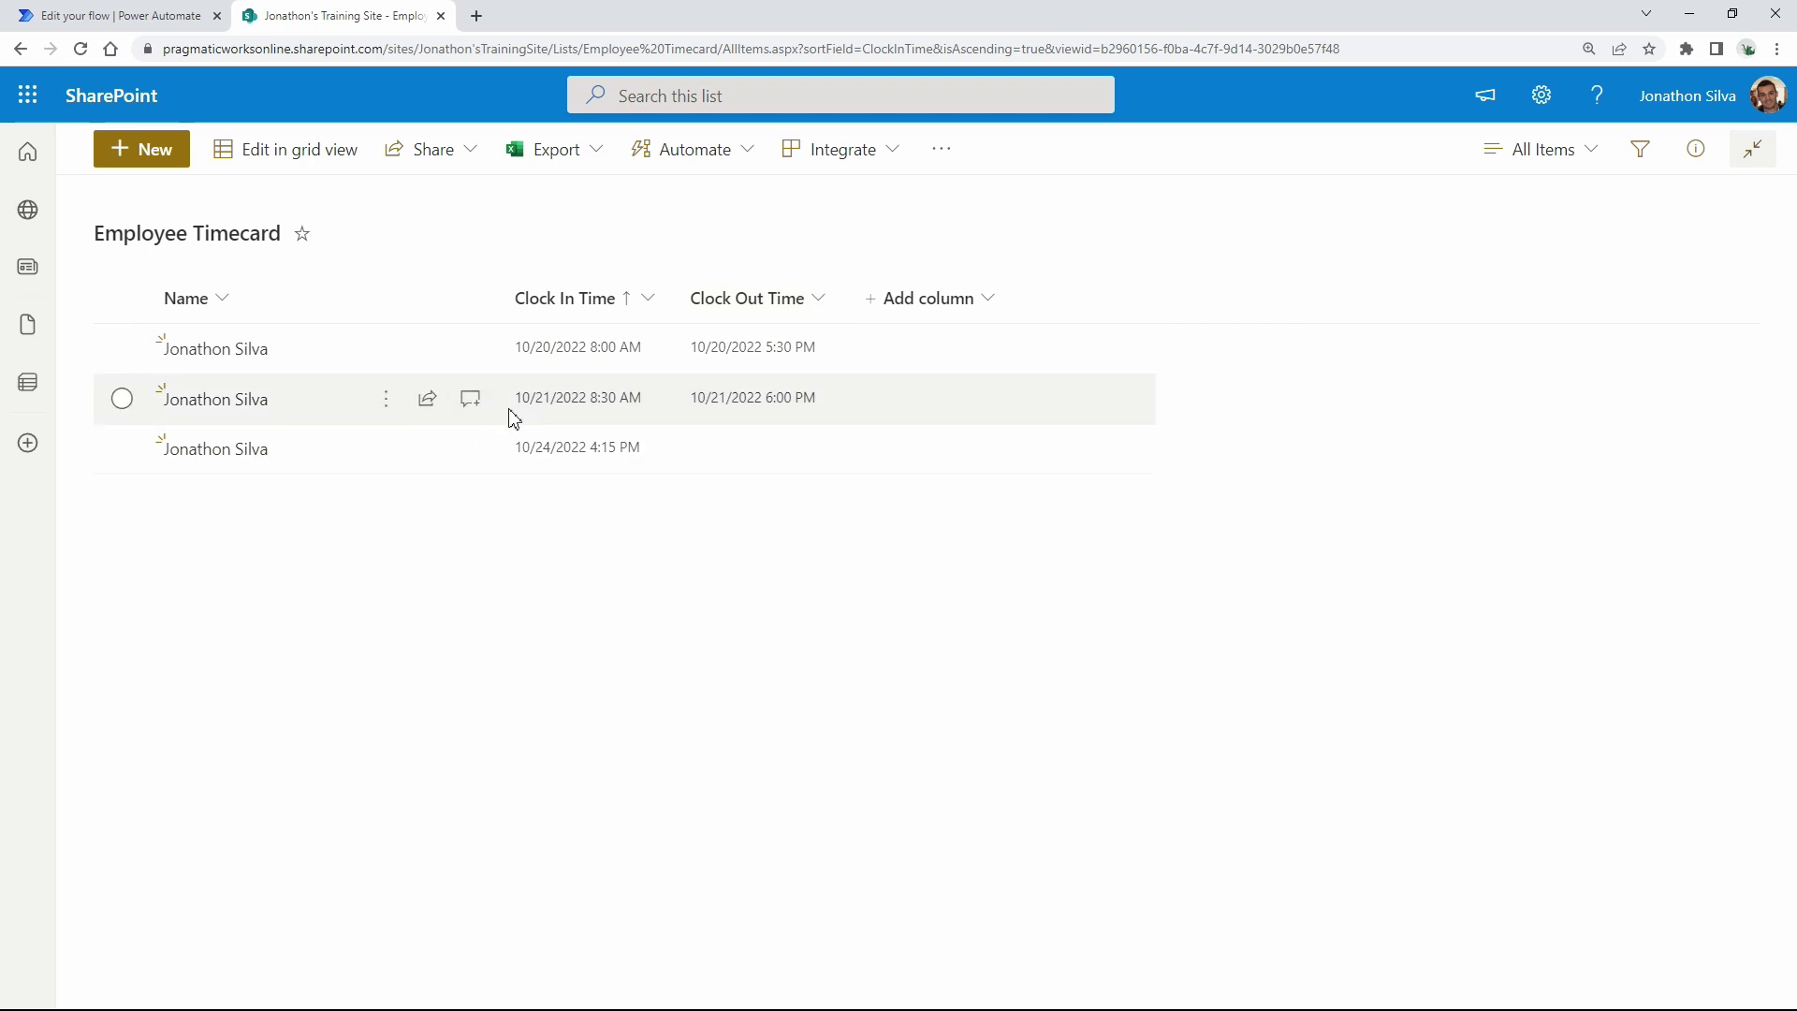
pyautogui.click(84, 12)
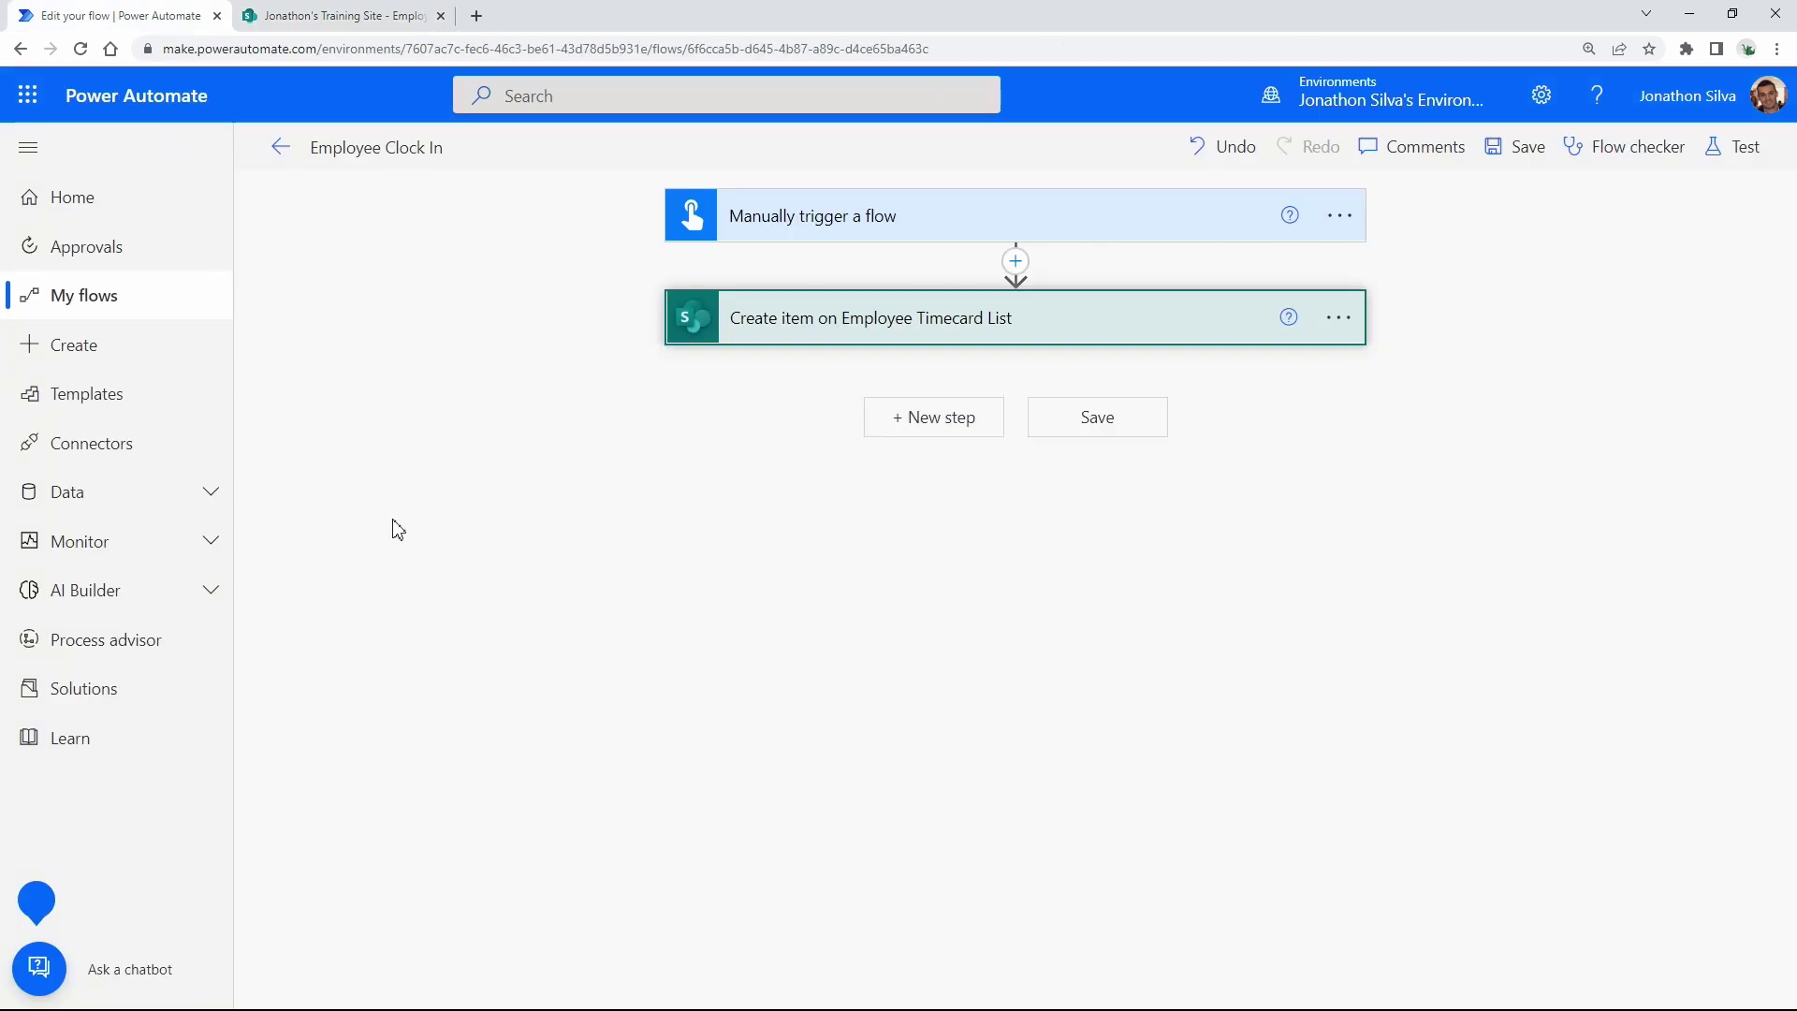
# Insert a SharePoint Get items action between the manual trigger and the Create item action.
pyautogui.click(1016, 261)
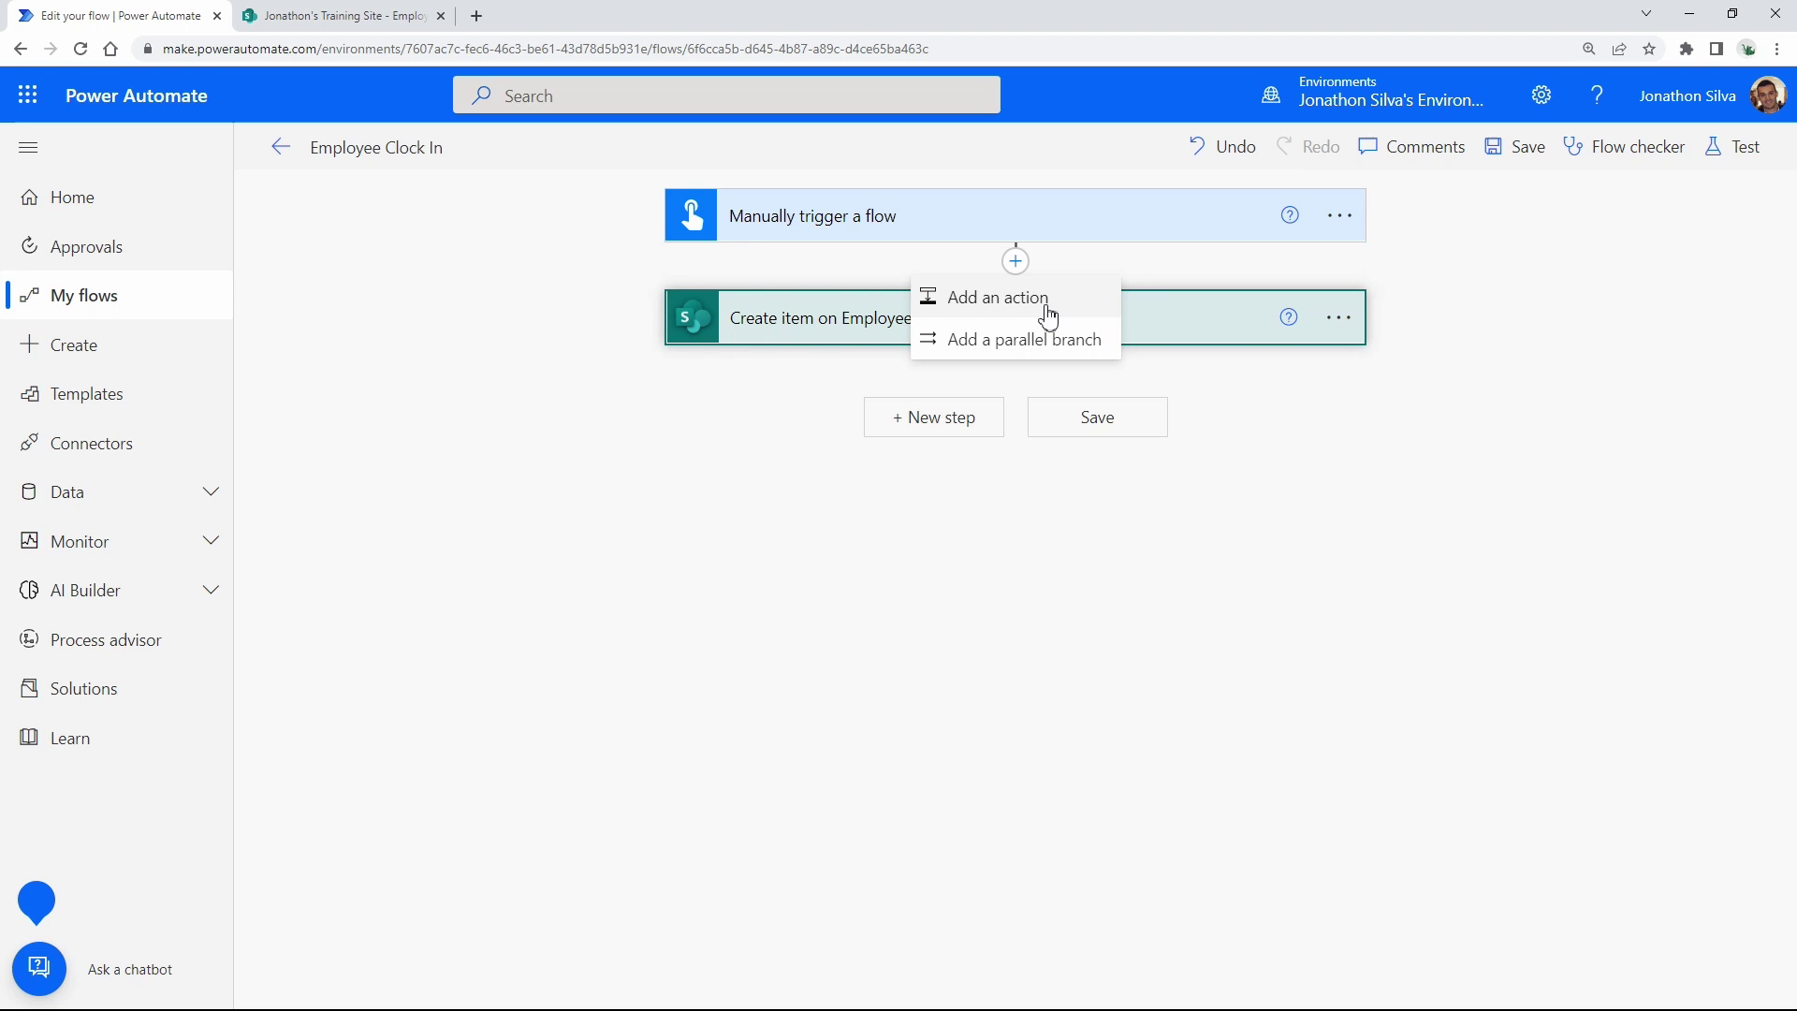
pyautogui.click(1049, 298)
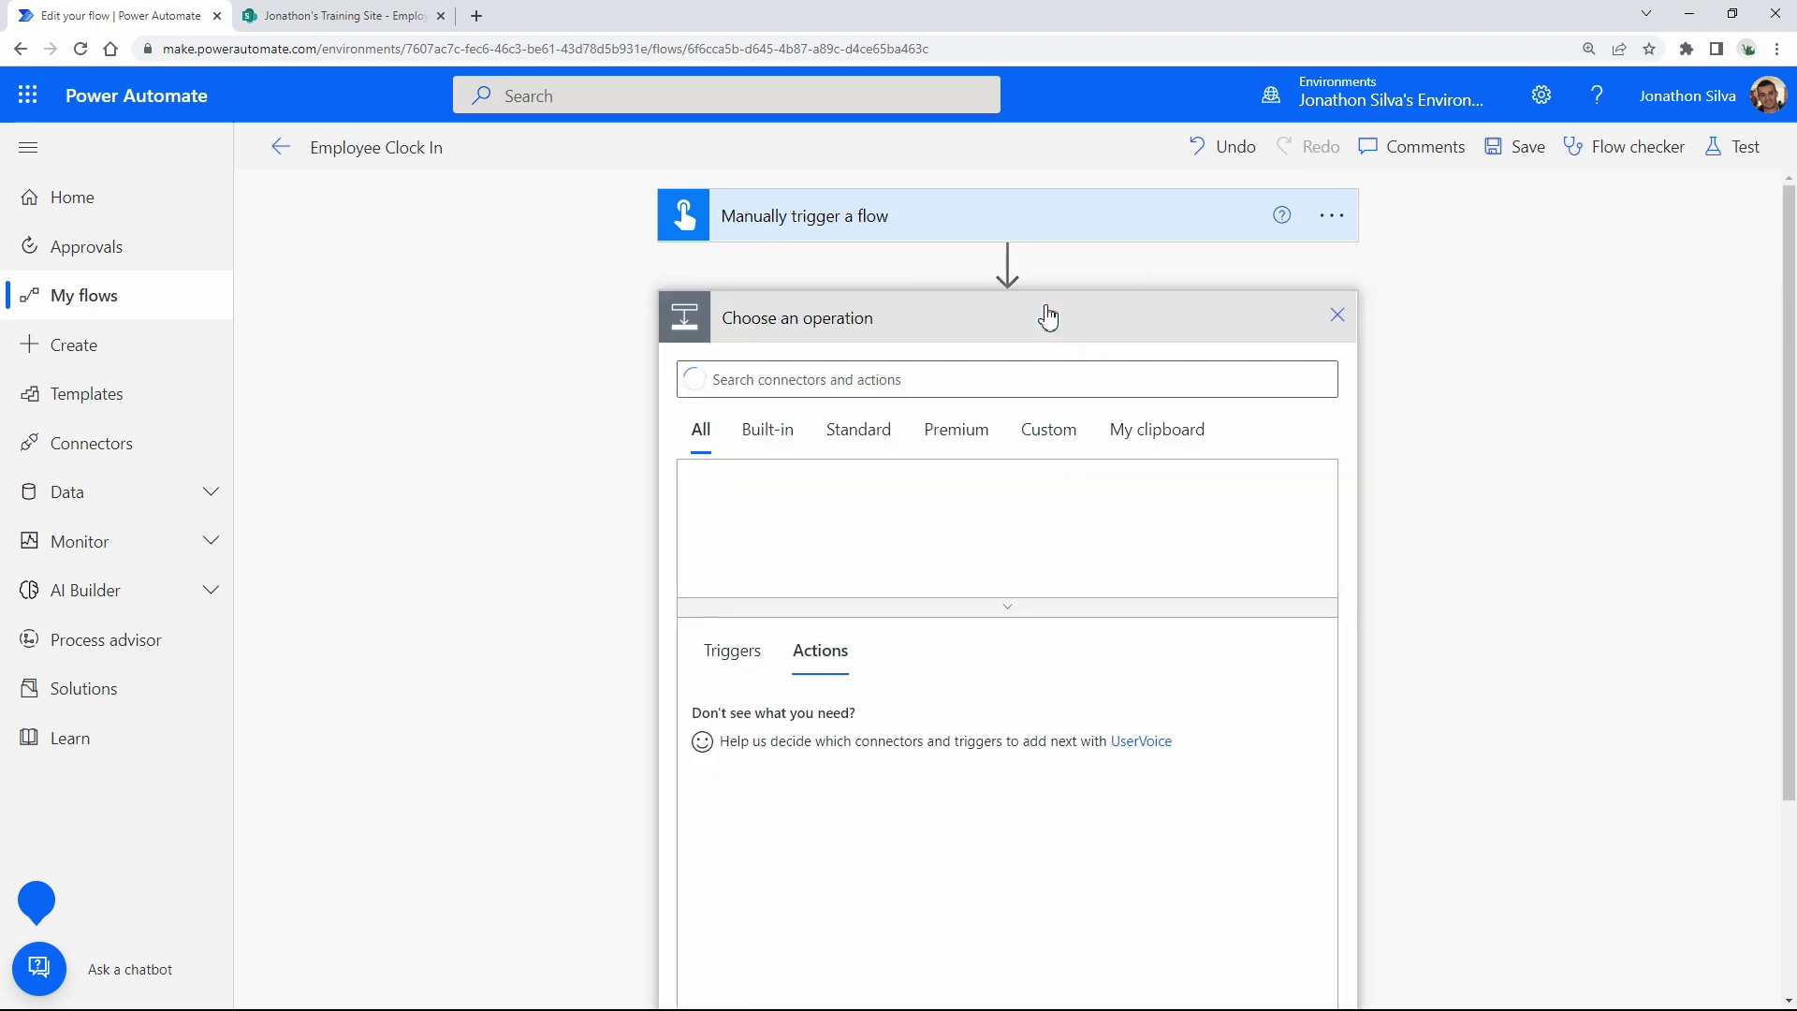
pyautogui.click(968, 364)
pyautogui.write('get items')
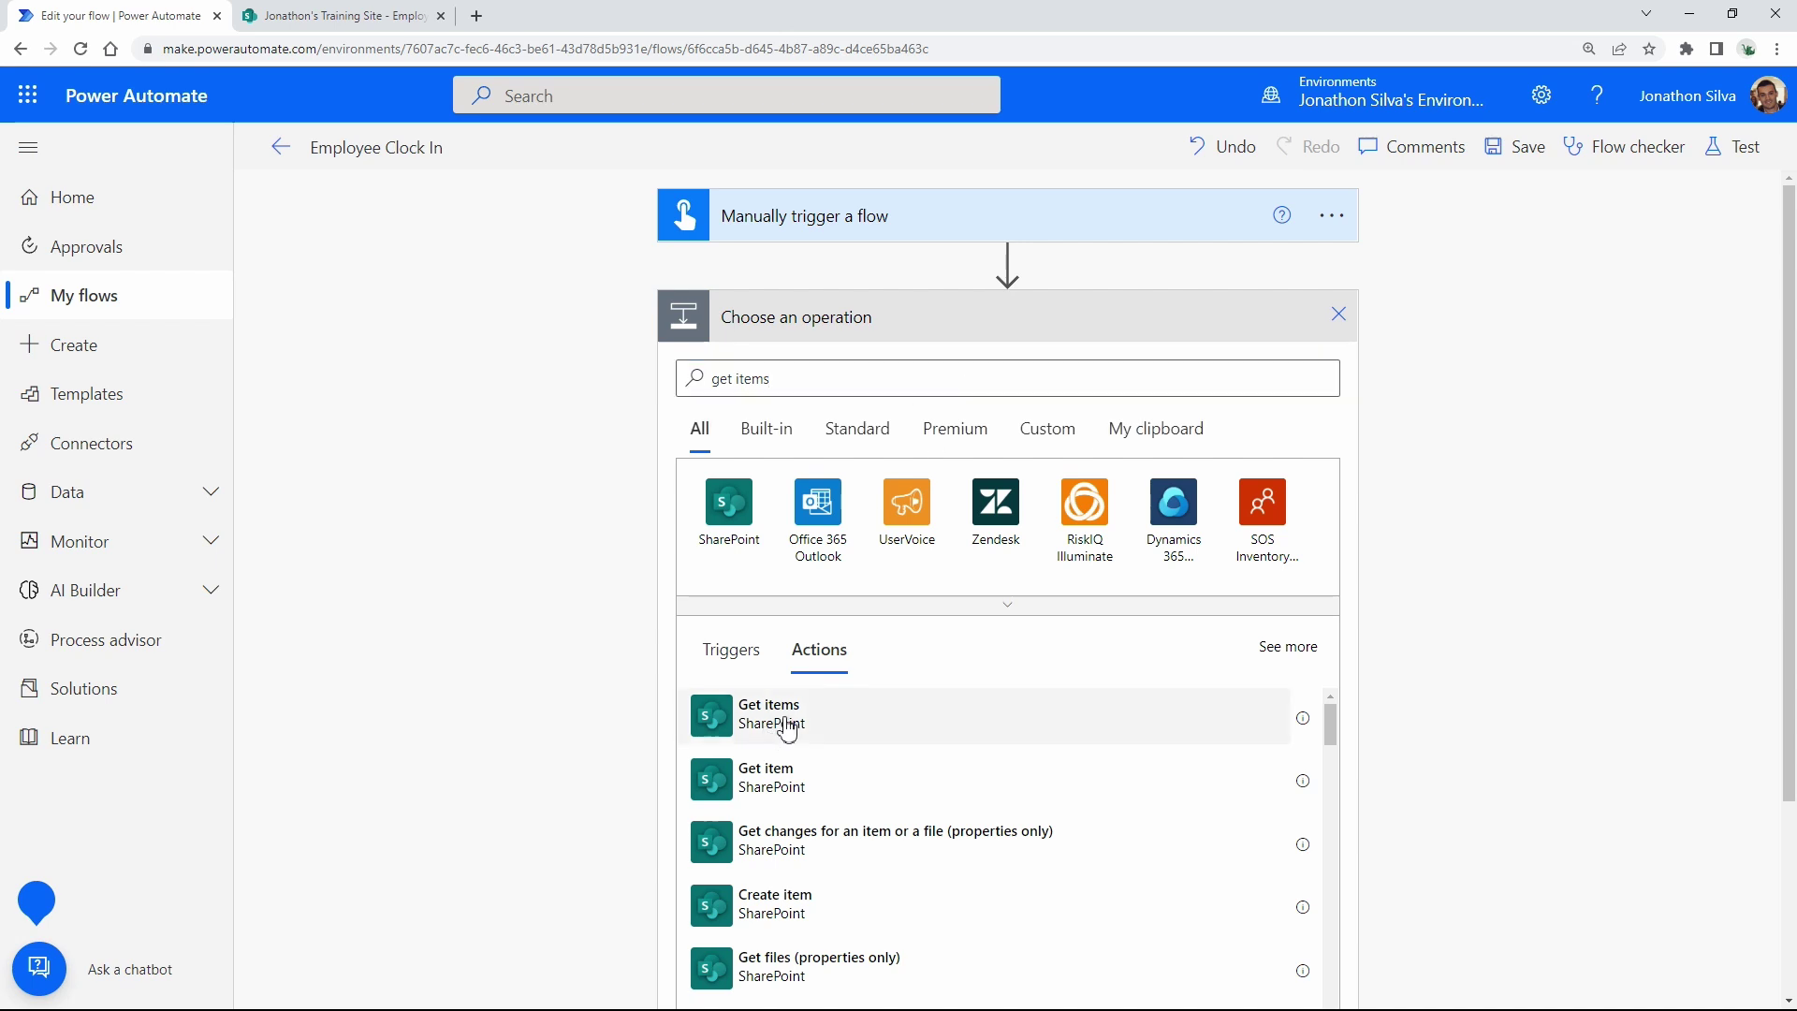
pyautogui.click(788, 730)
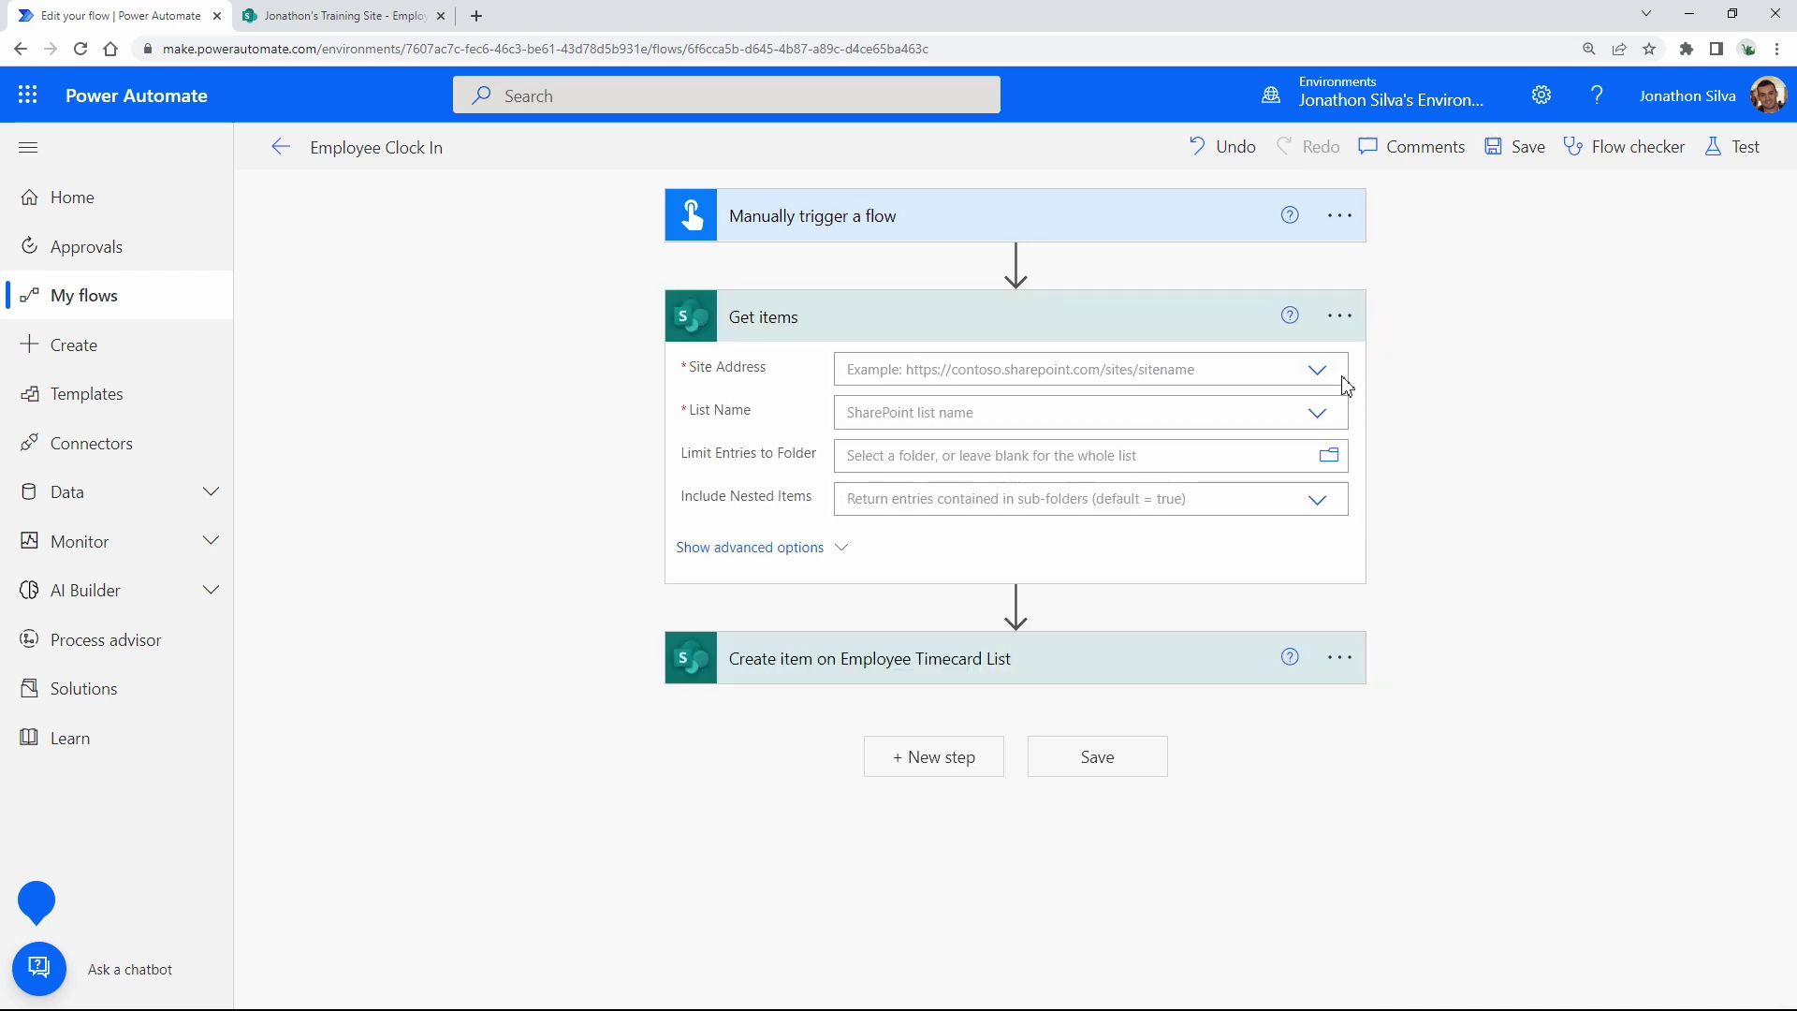
# Point the Get items action to the training site and its Employee Timecard list.
pyautogui.click(1318, 370)
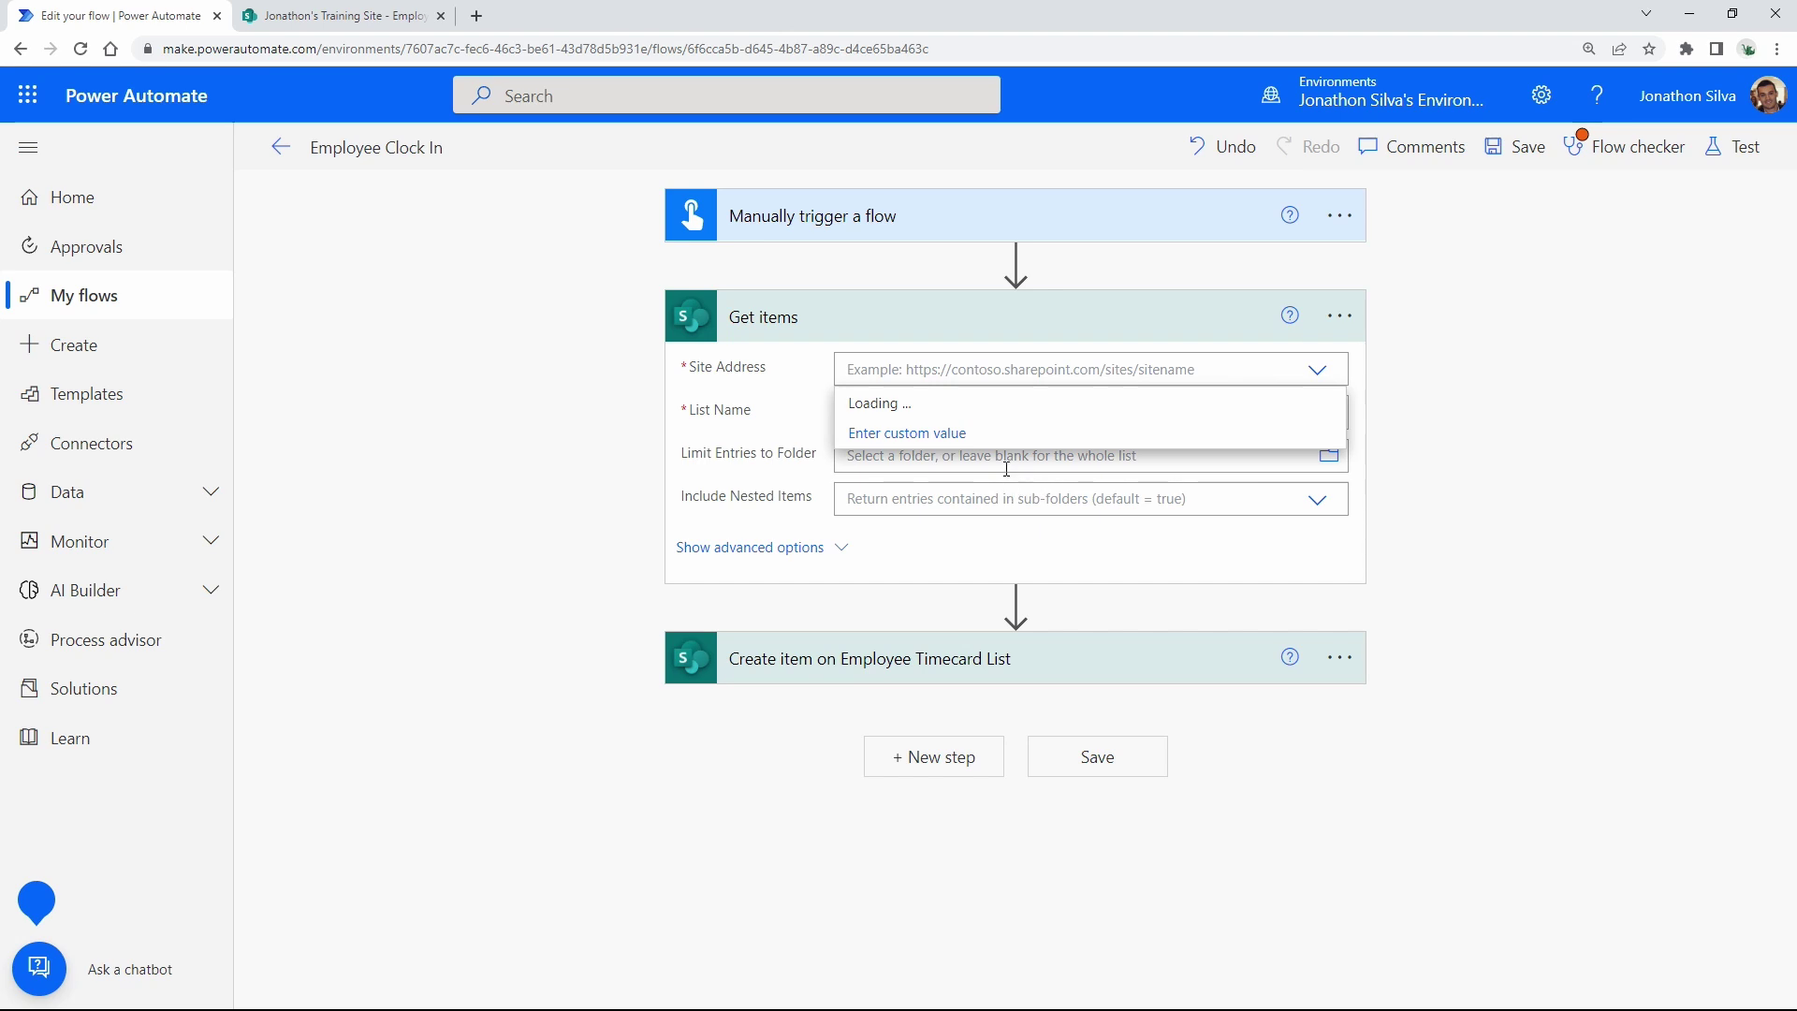
pyautogui.click(974, 465)
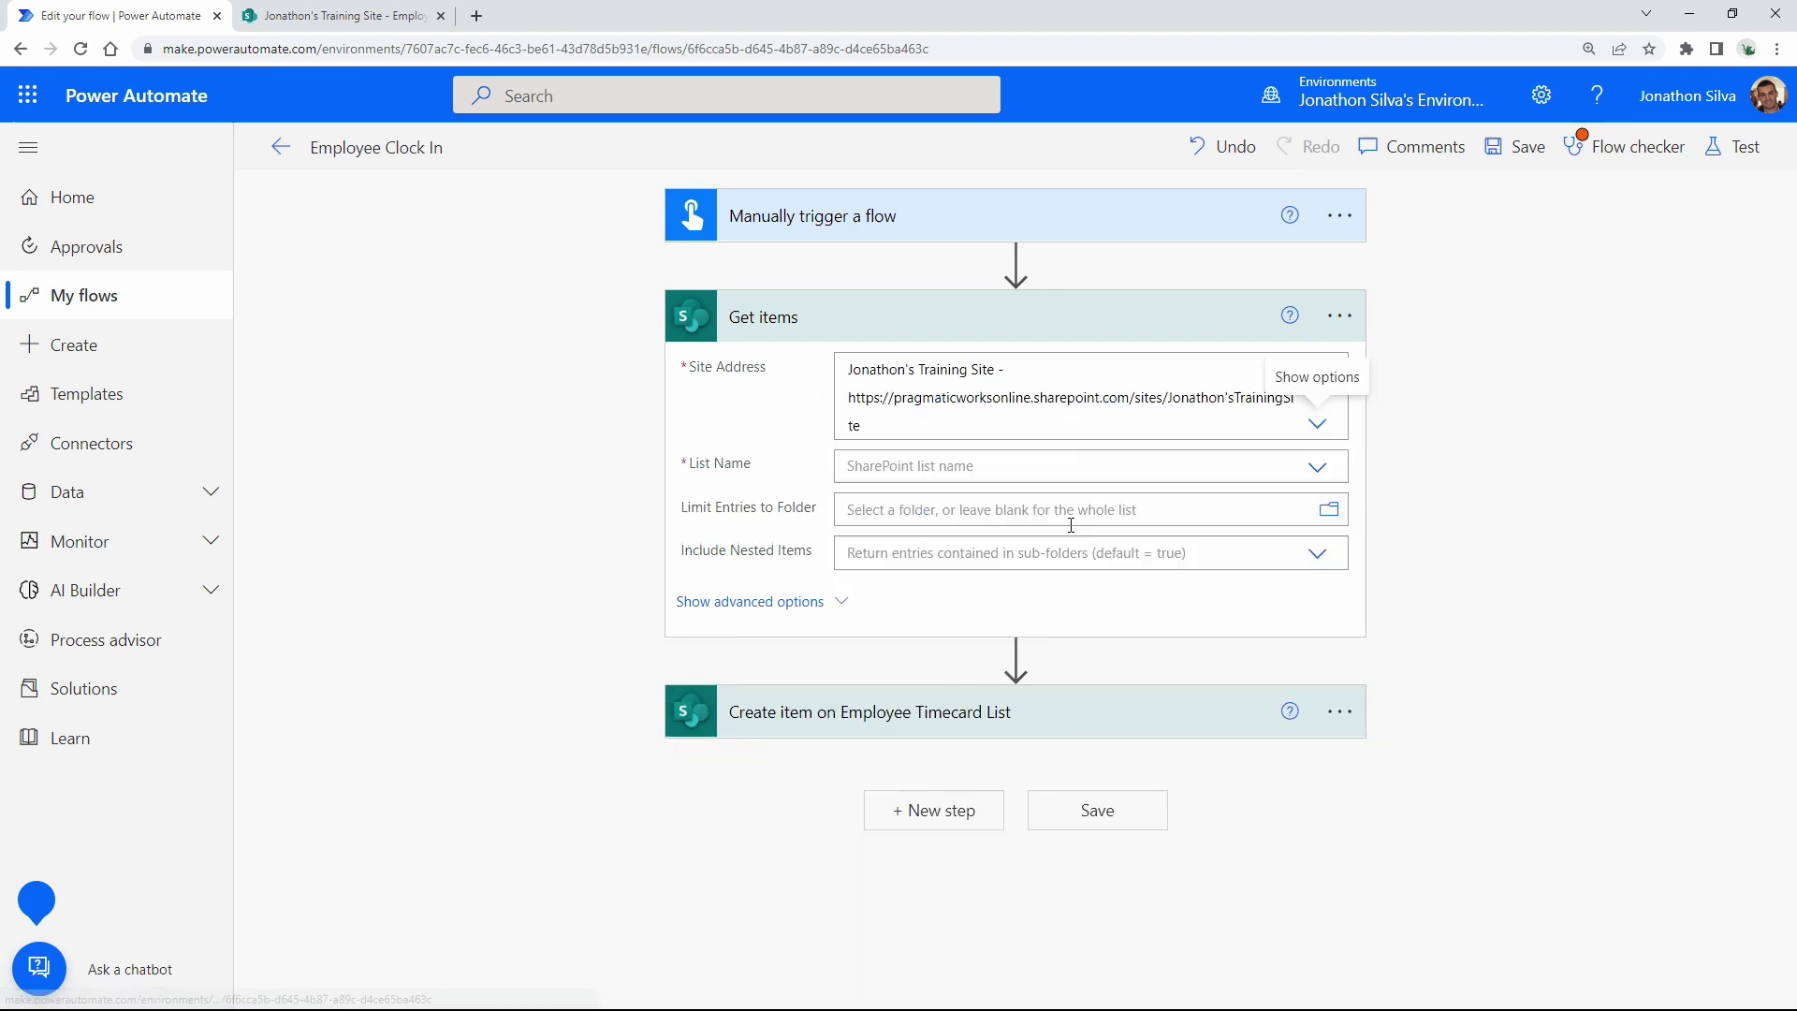
pyautogui.click(1320, 466)
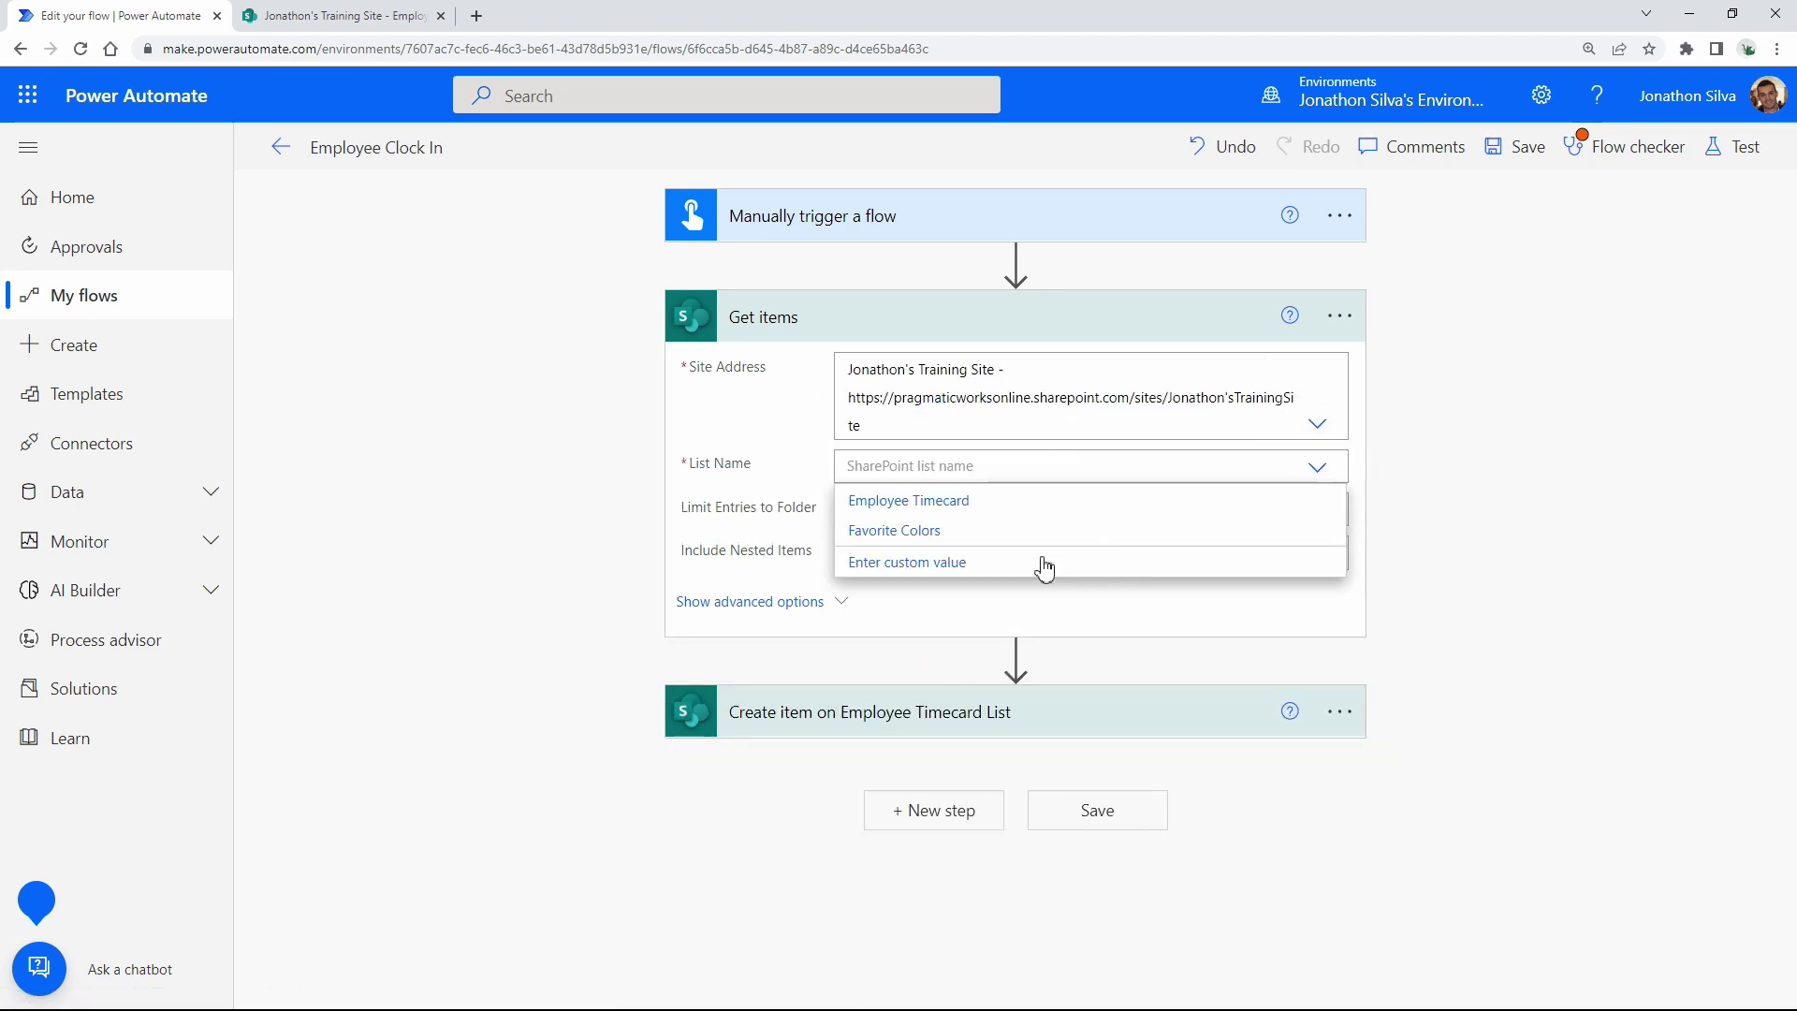
pyautogui.click(948, 514)
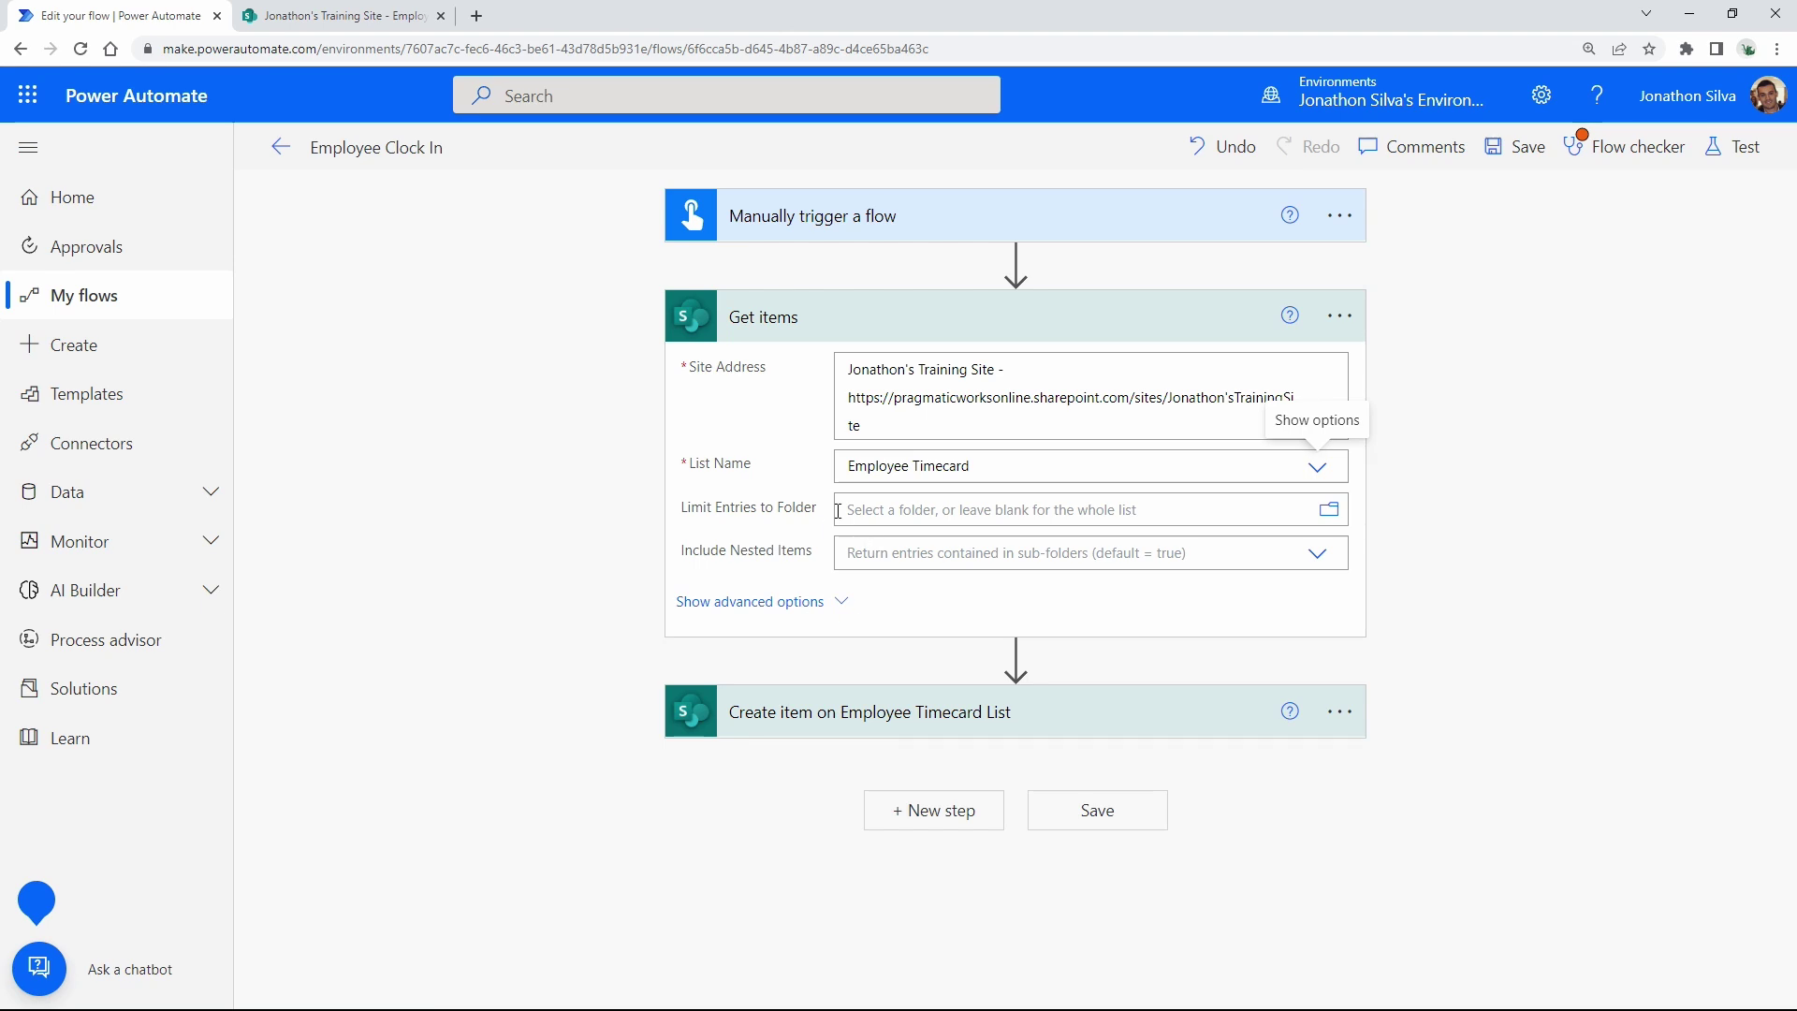
# Set the Get items Filter Query to Title eq 'User name', using the trigger's User name dynamic content inside the quotes.
pyautogui.click(848, 605)
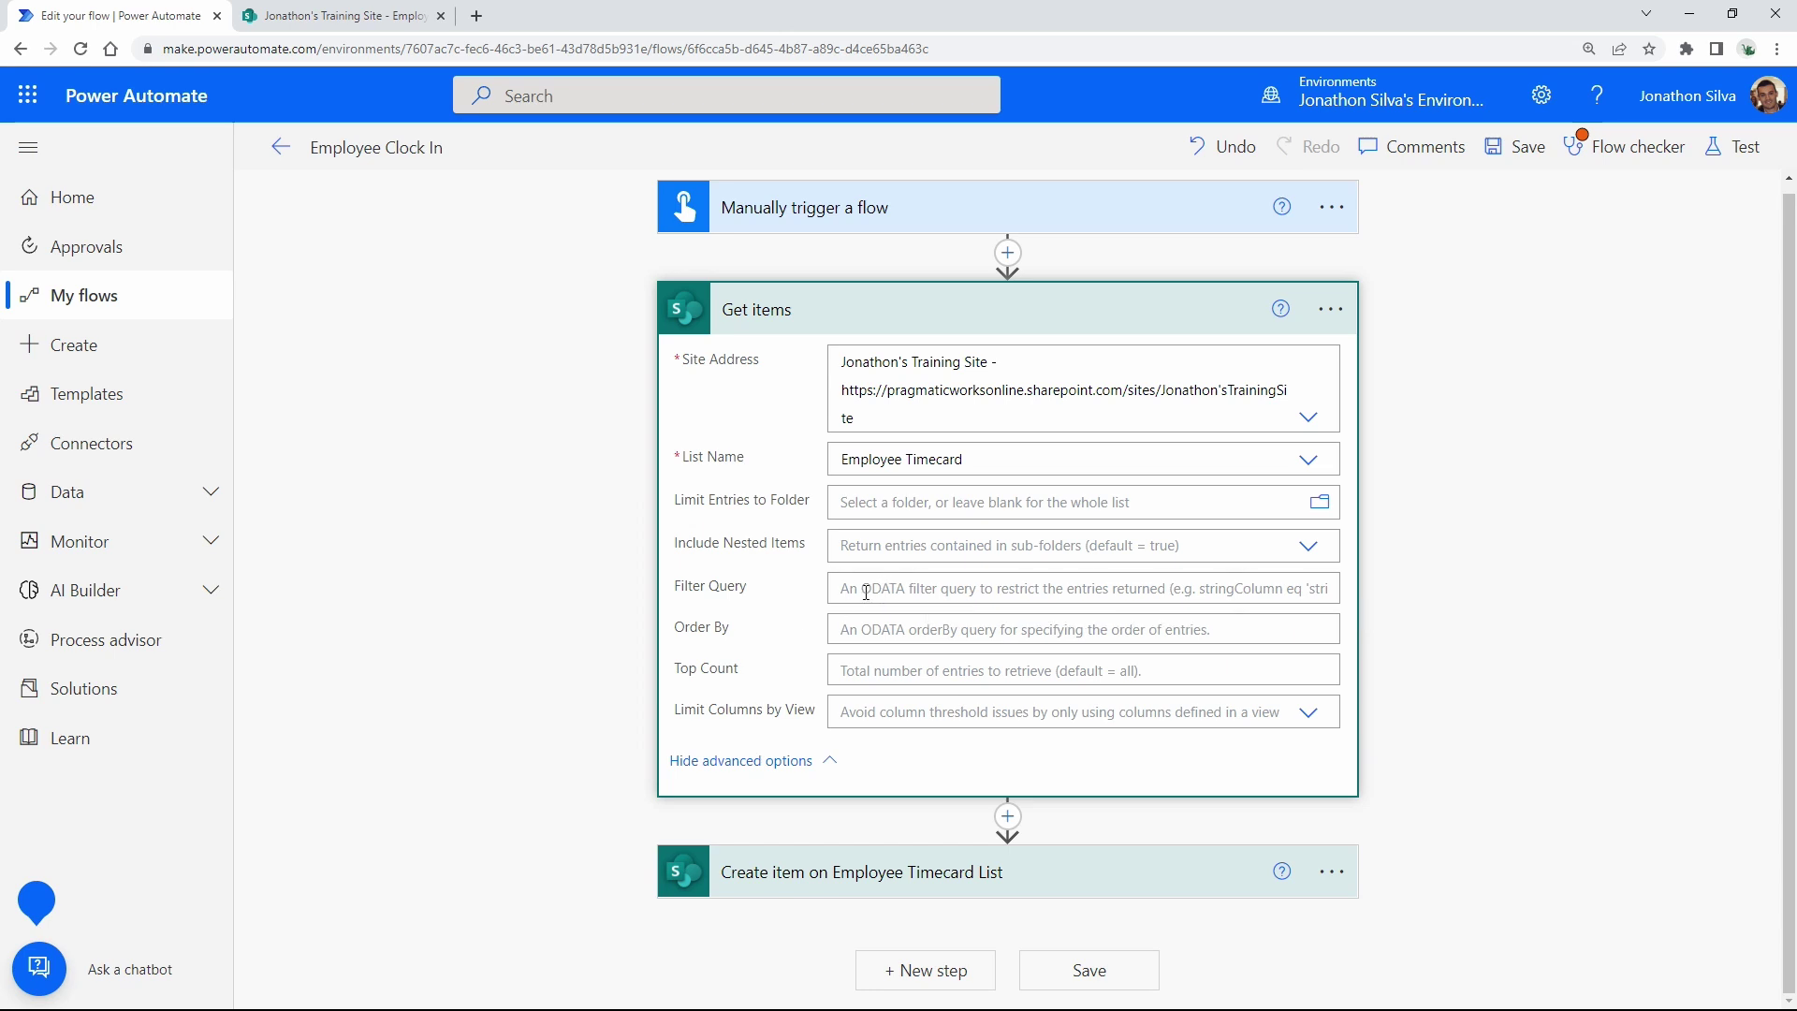
pyautogui.click(867, 591)
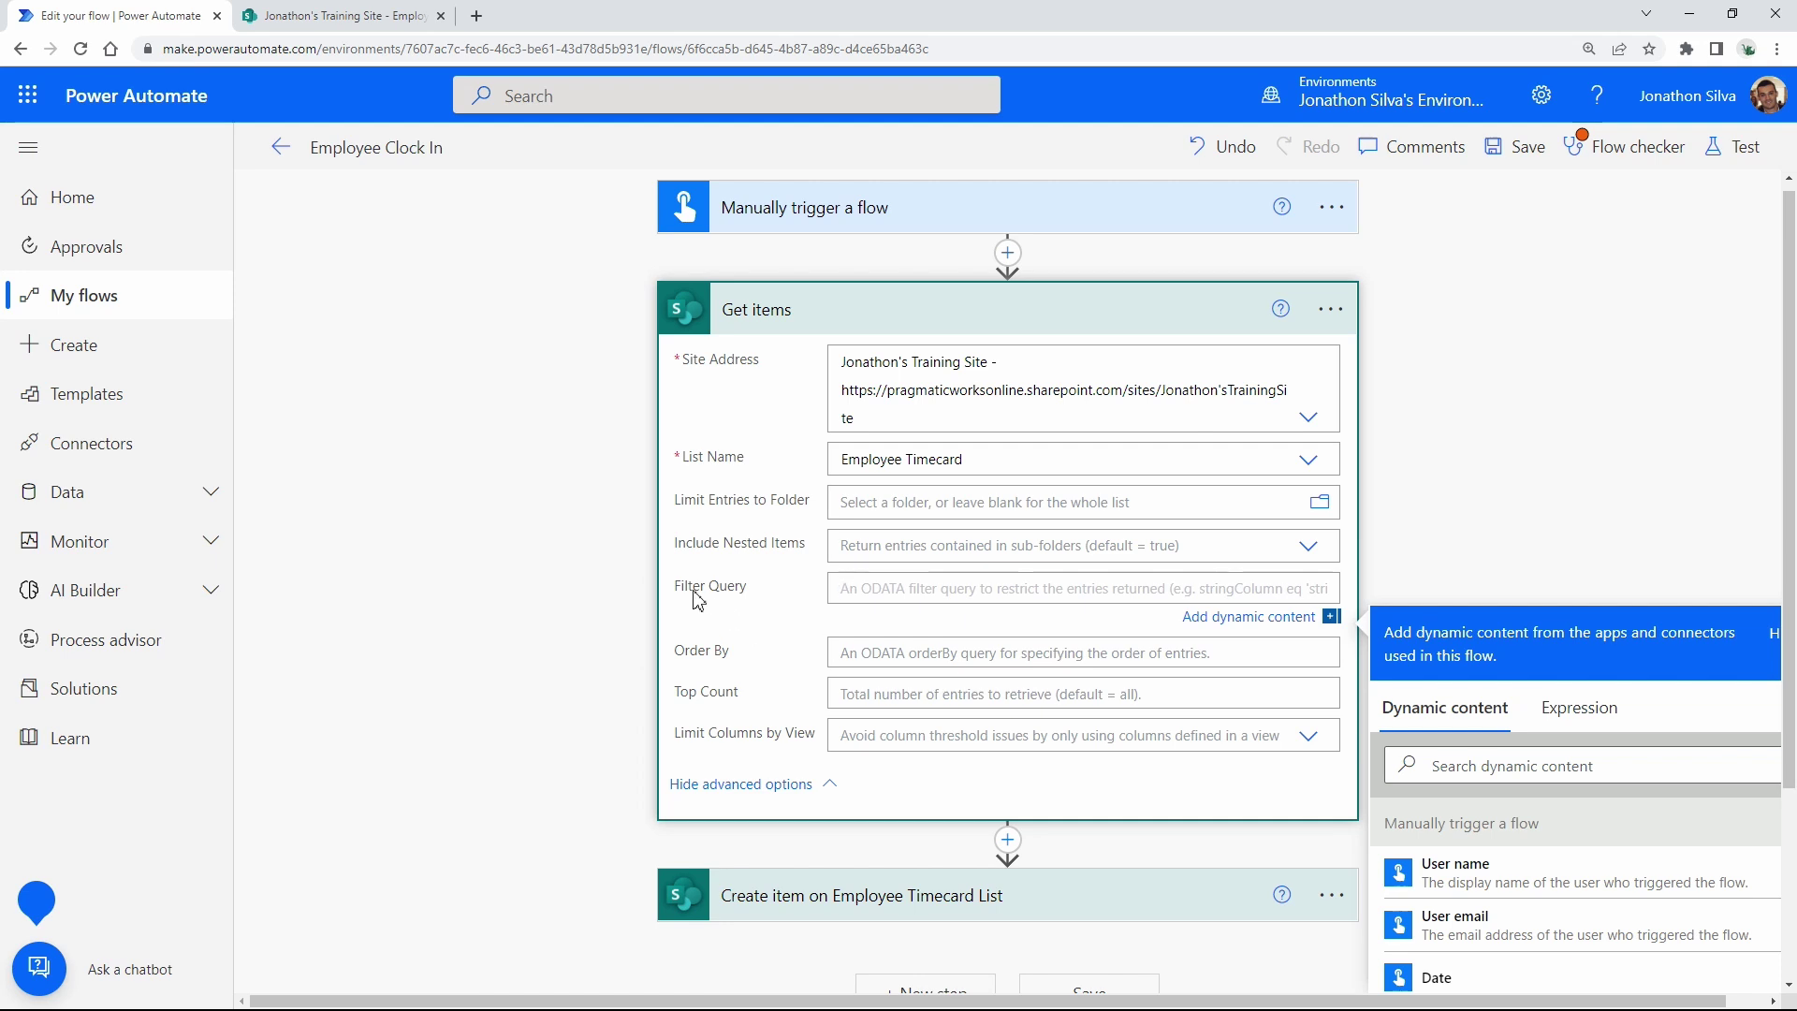
pyautogui.click(332, 16)
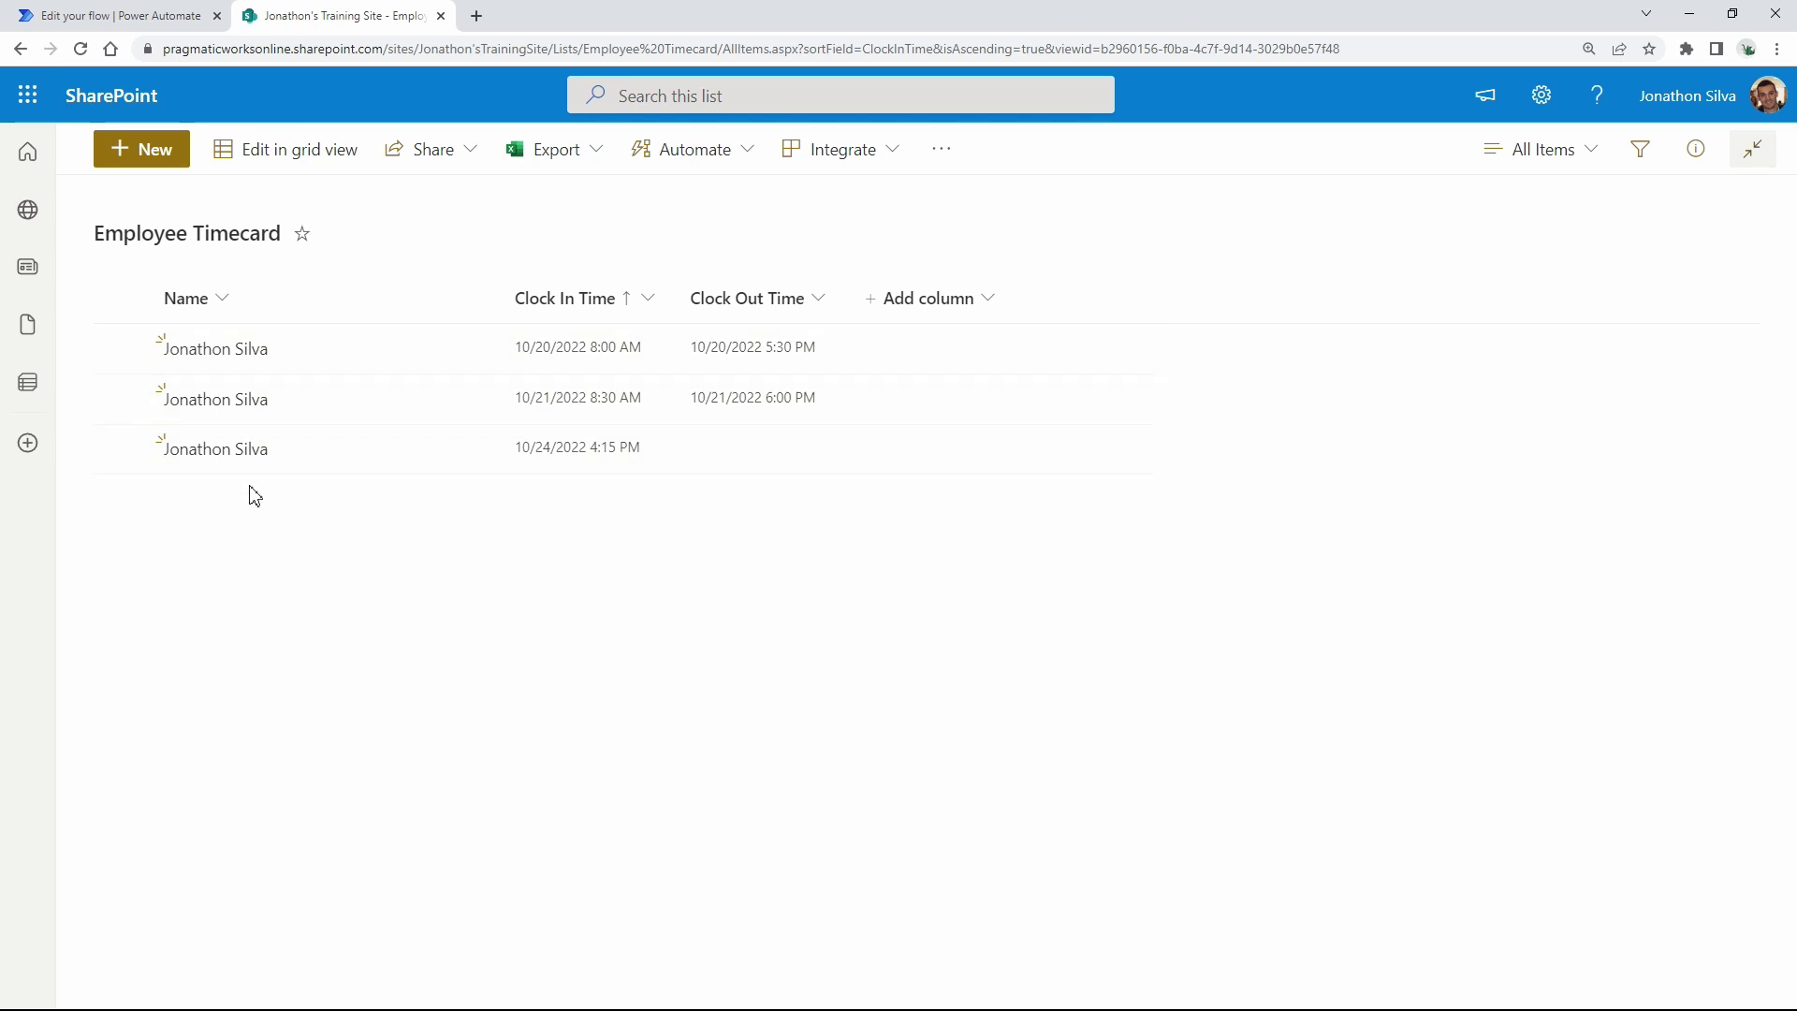
pyautogui.click(100, 13)
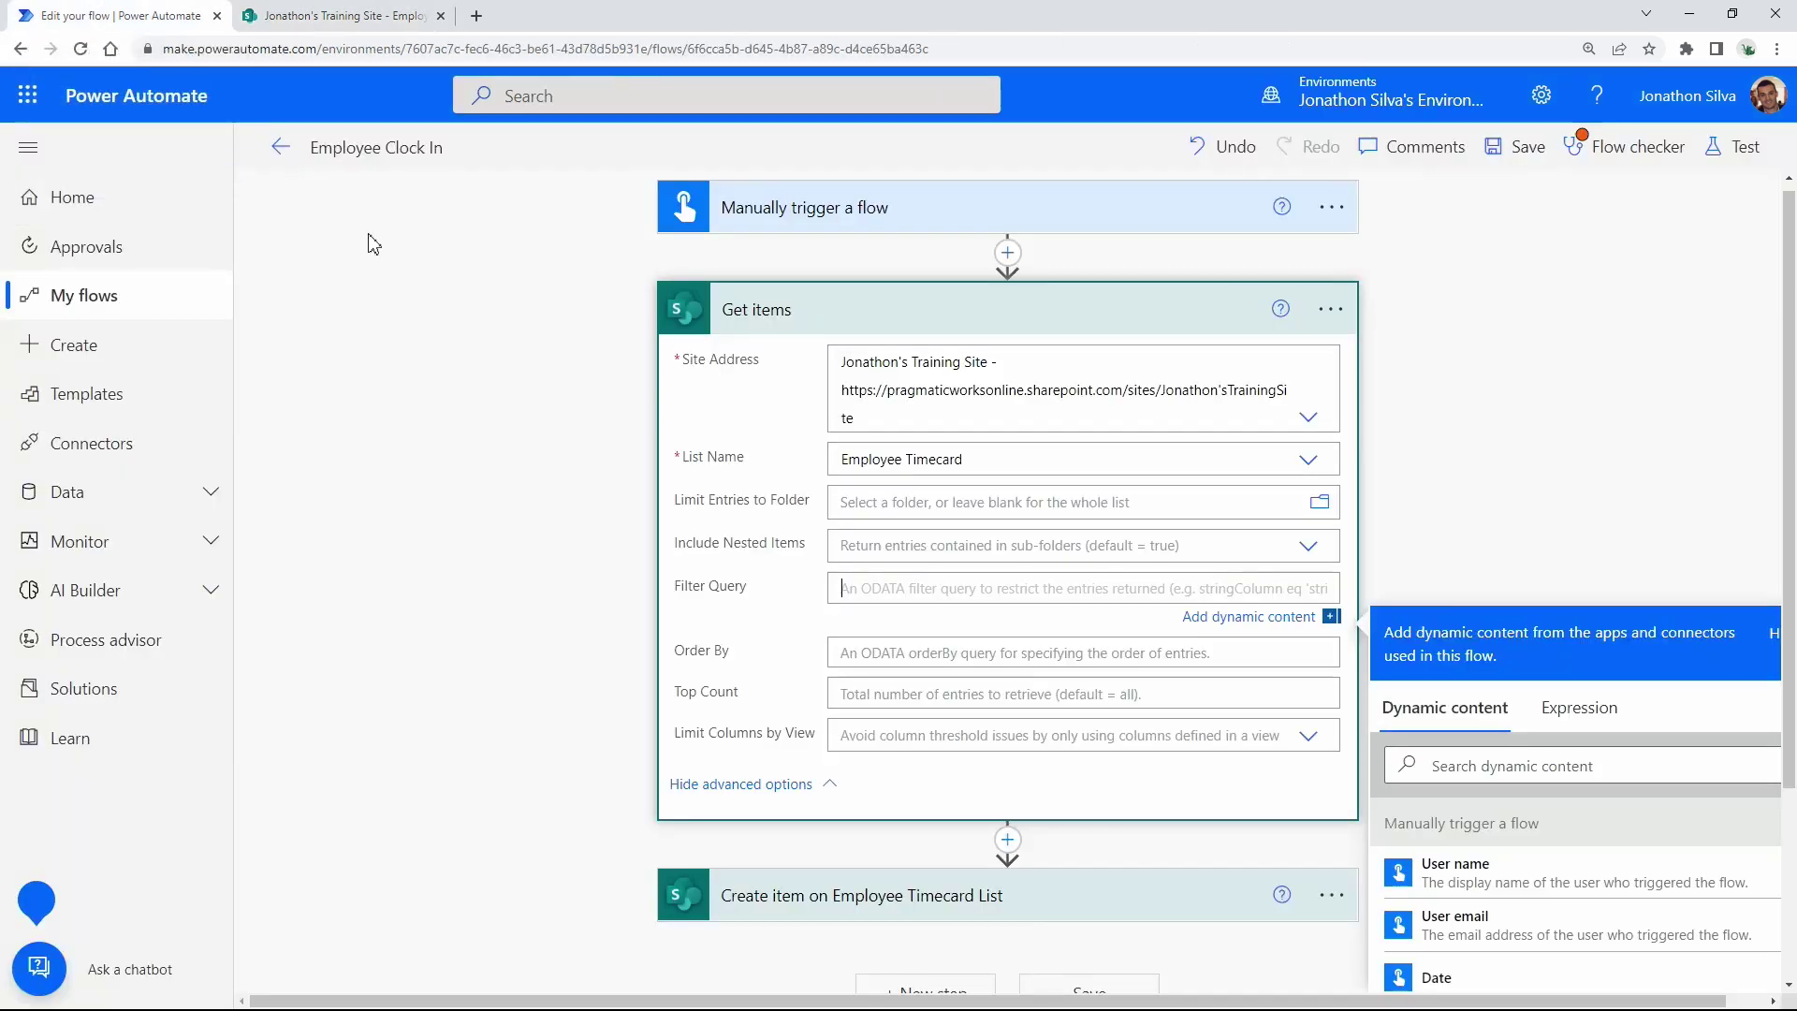
pyautogui.write('tit')
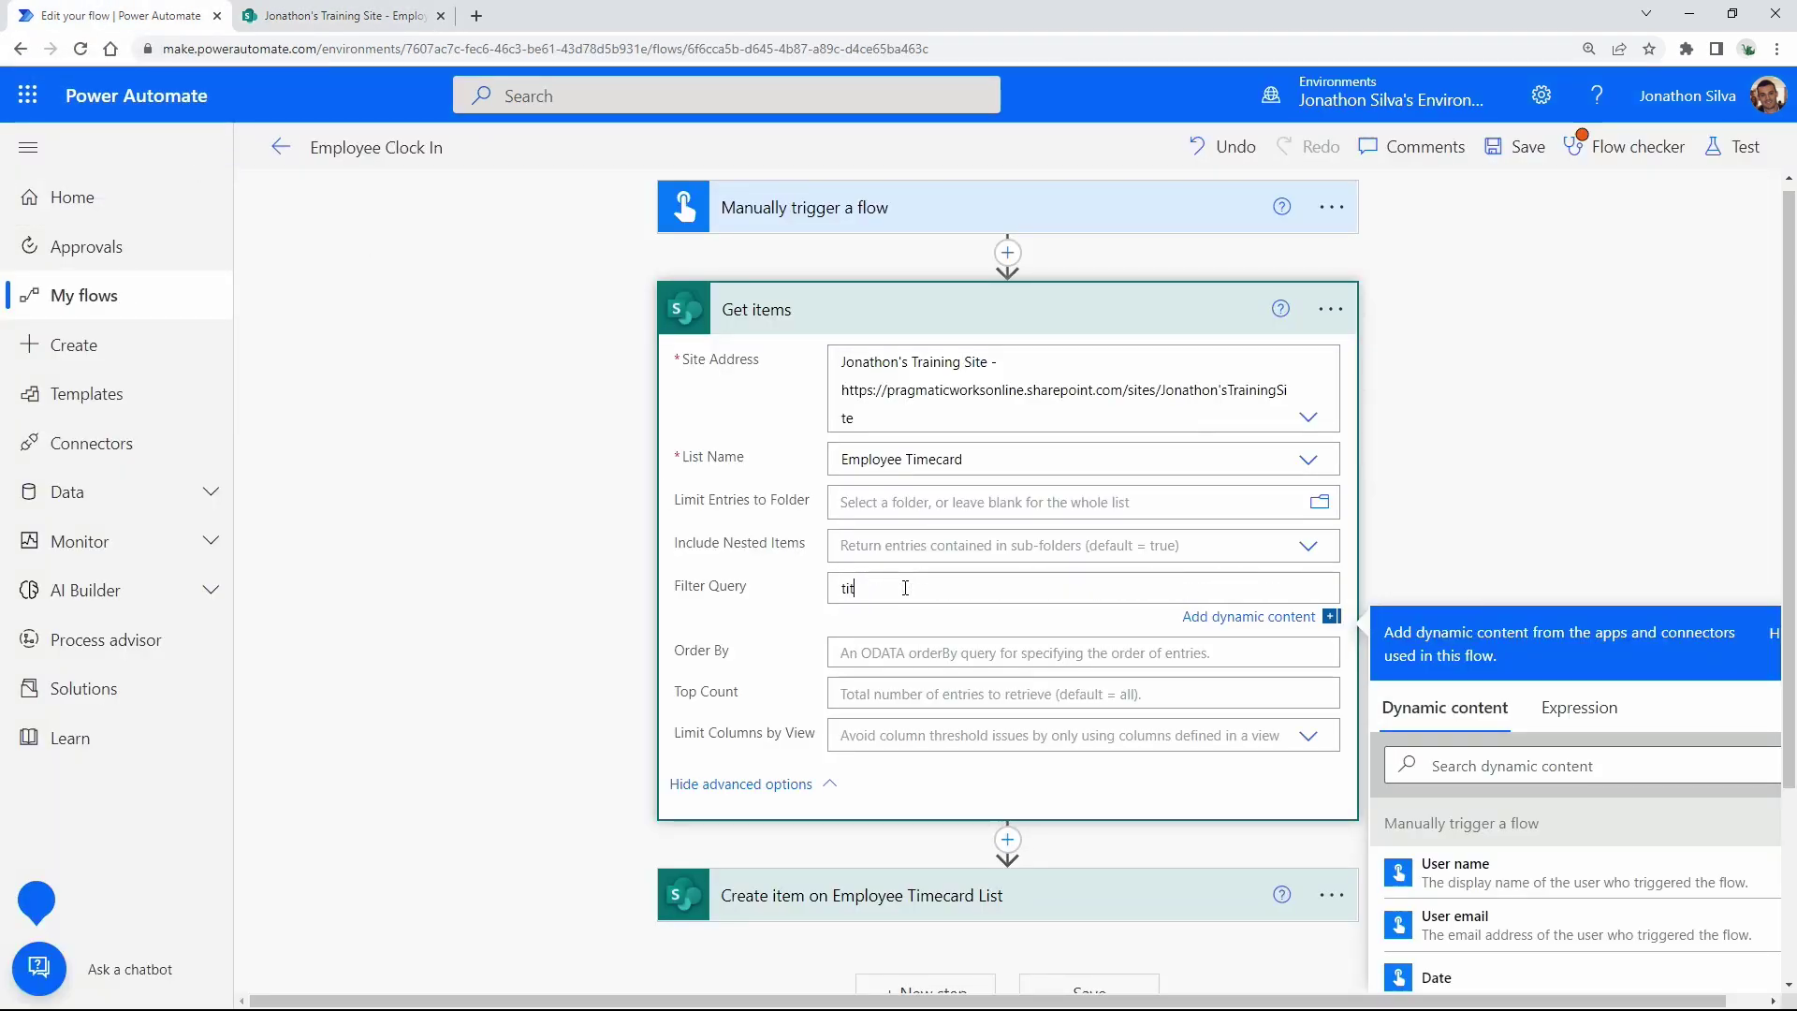
pyautogui.press('BackSpace')
pyautogui.press('BackSpace')
pyautogui.press('BackSpace')
pyautogui.write("Title eq '")
pyautogui.click(1532, 883)
pyautogui.write("'")
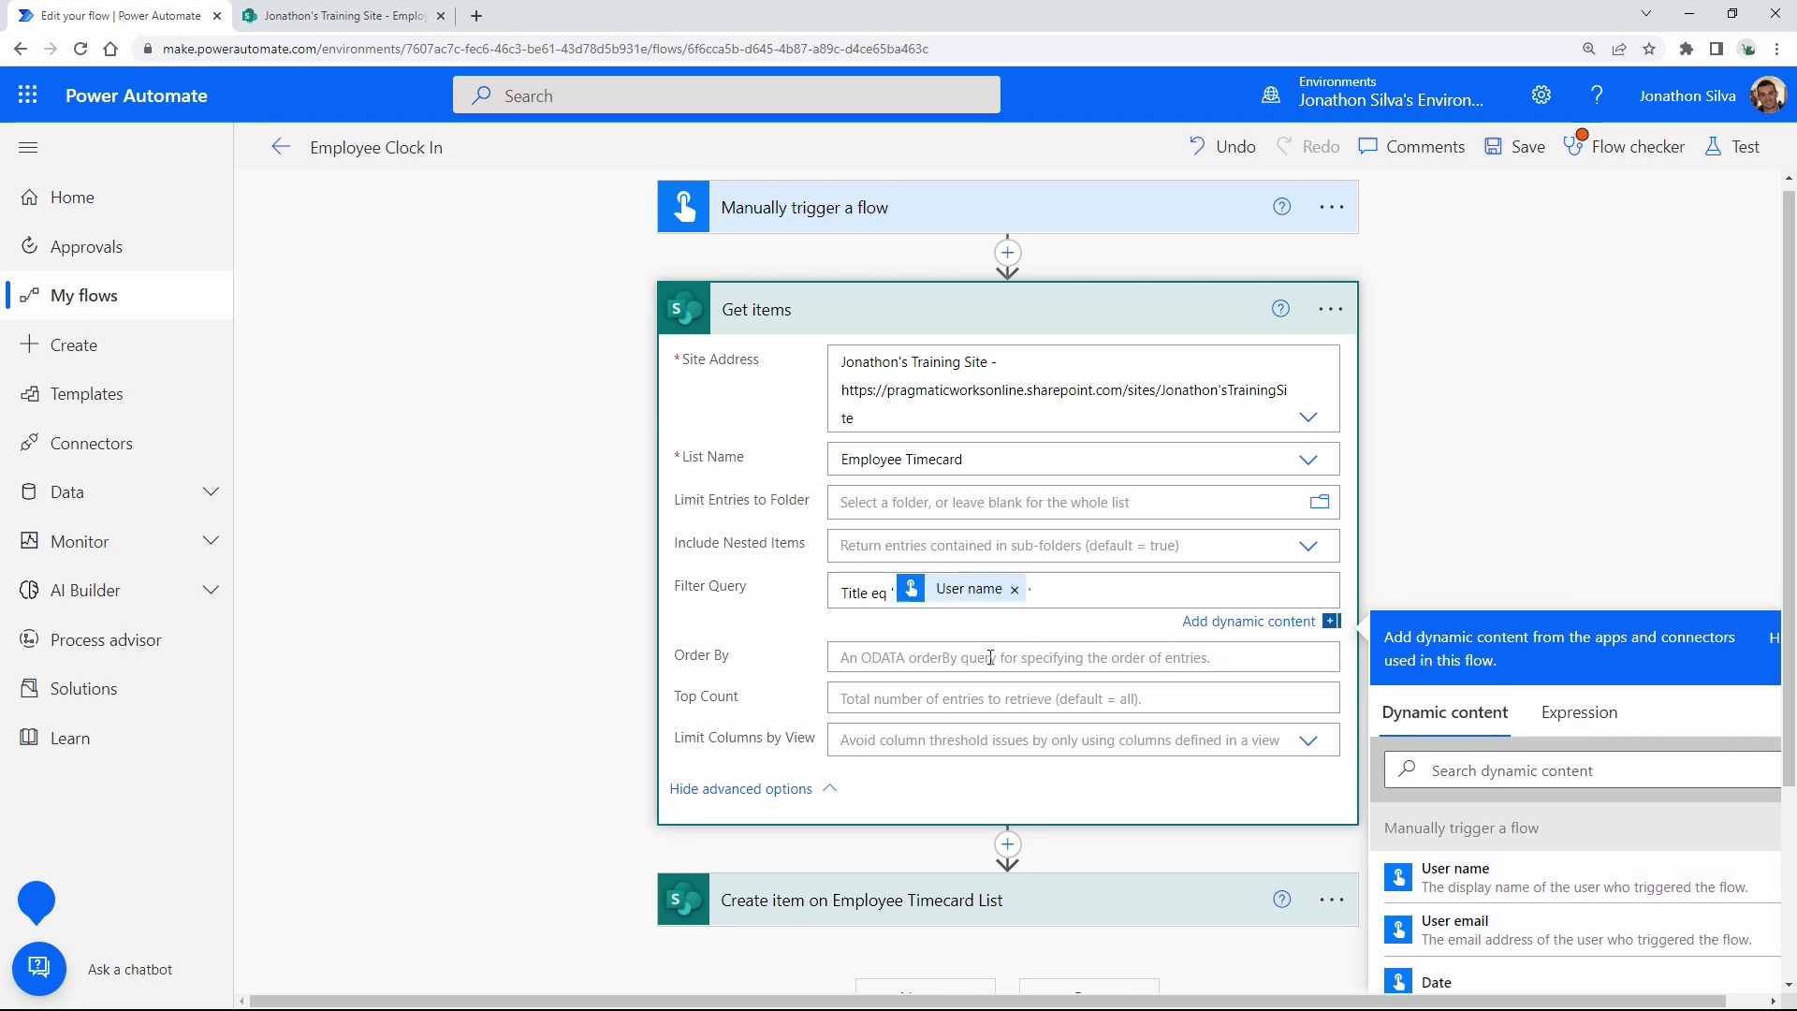
# Set the Order By option of Get items to ID desc.
pyautogui.click(886, 663)
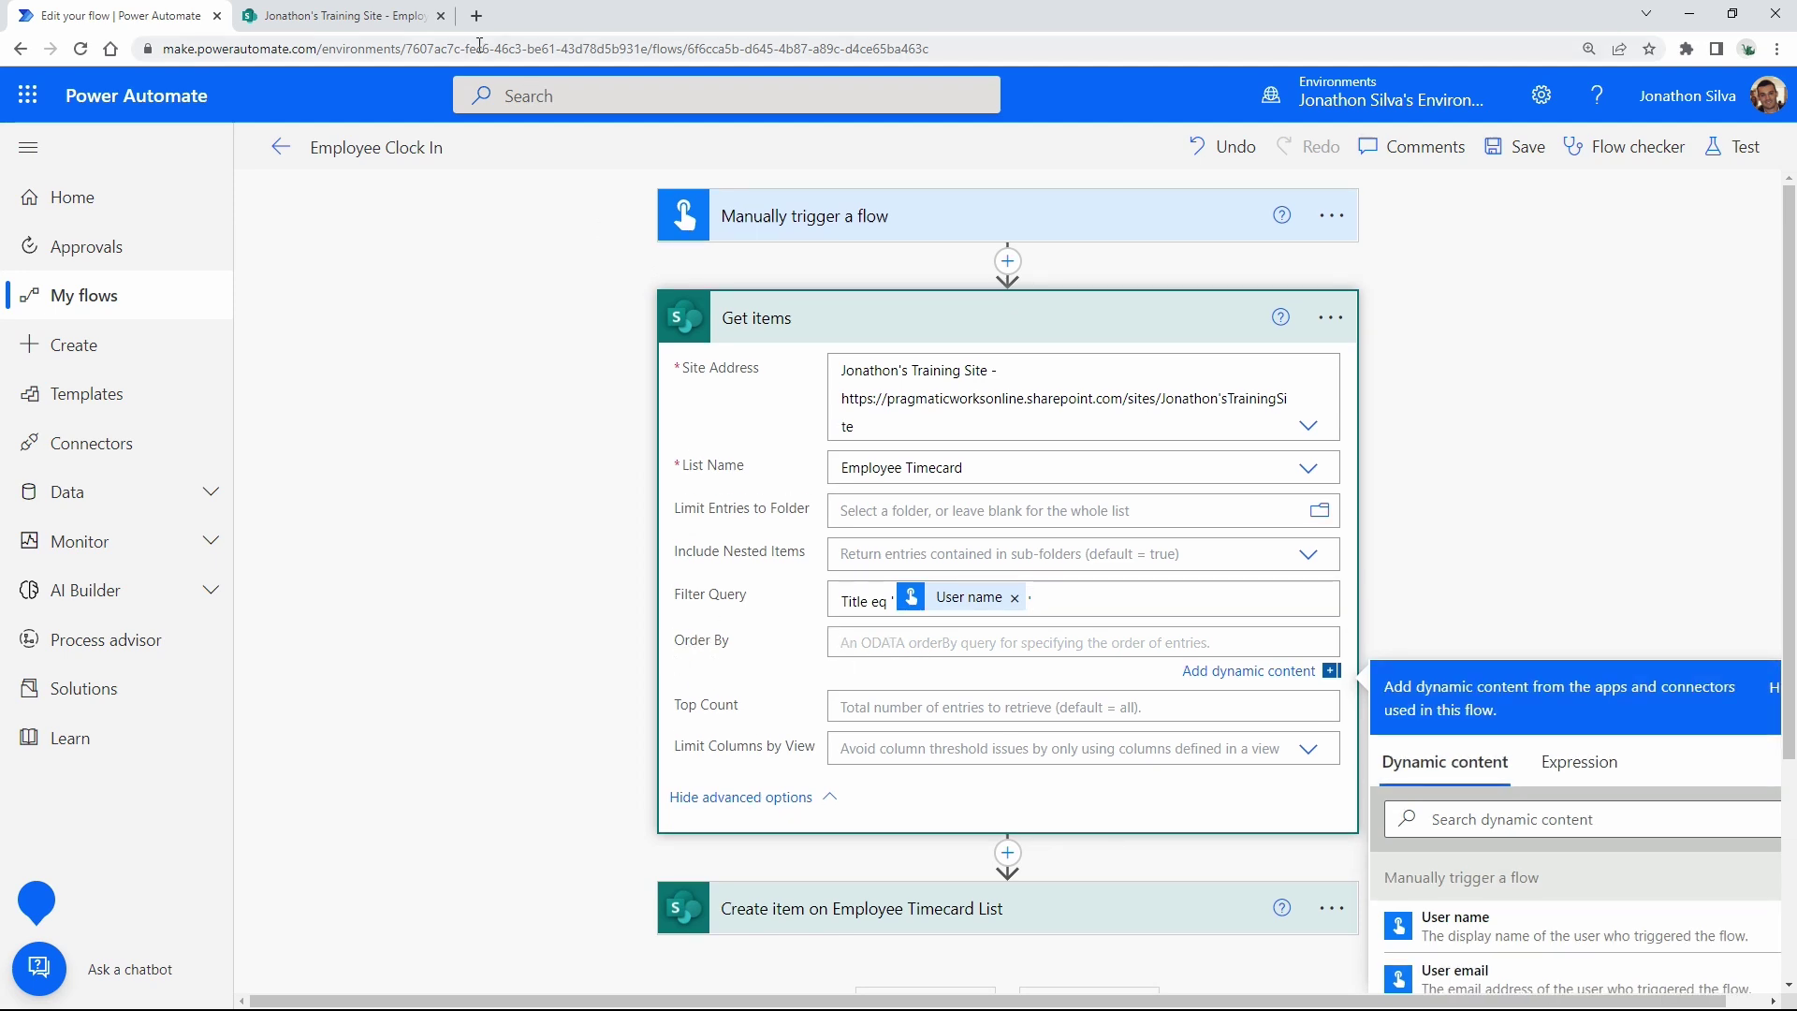
pyautogui.click(375, 16)
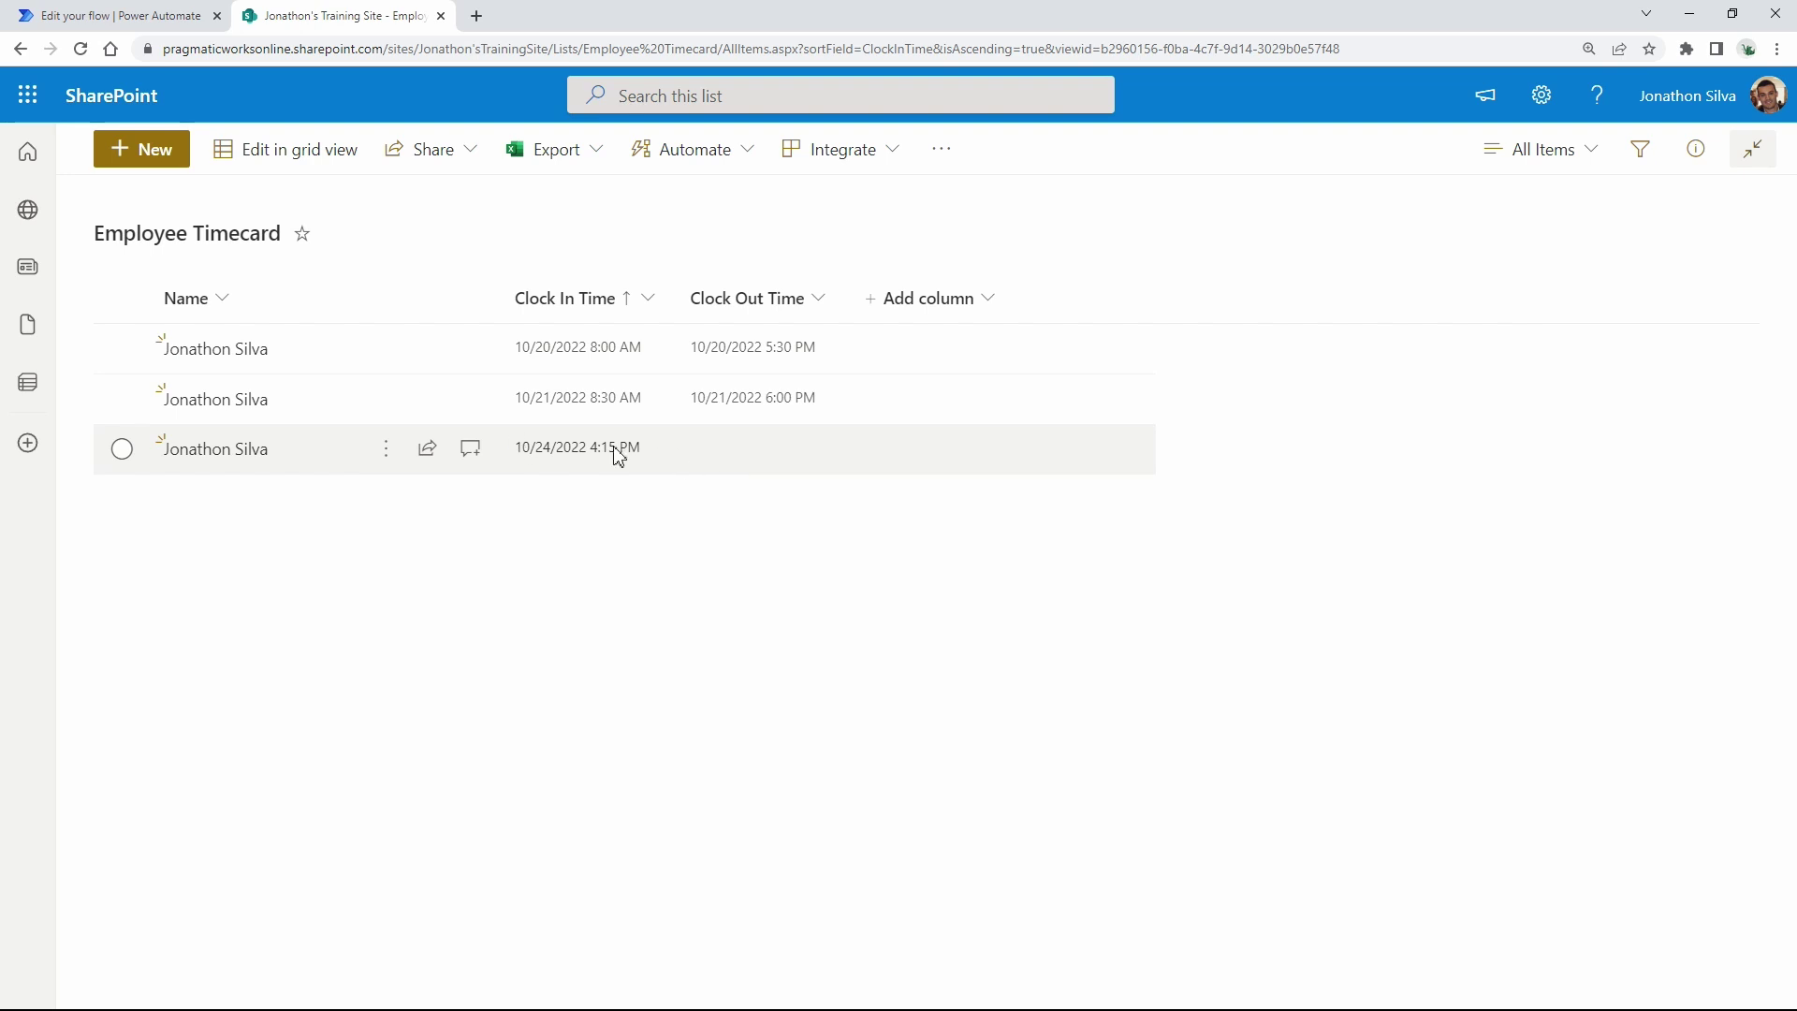
pyautogui.click(131, 15)
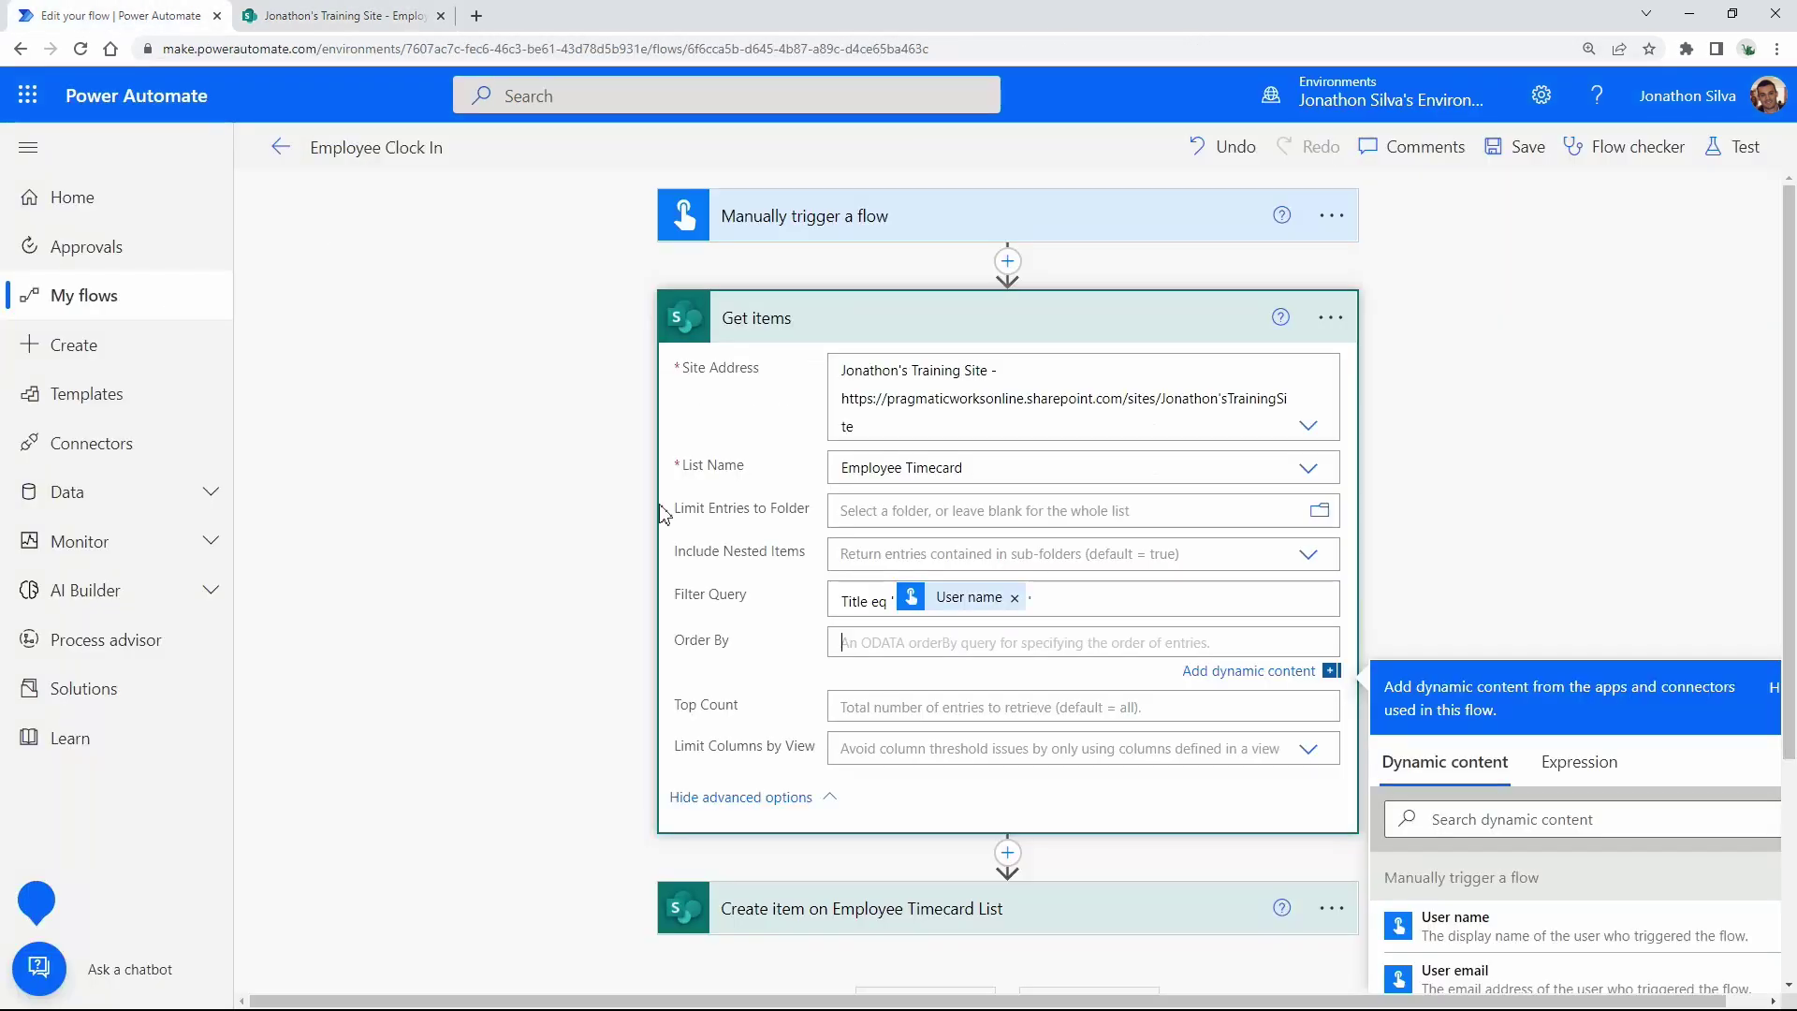
pyautogui.click(852, 646)
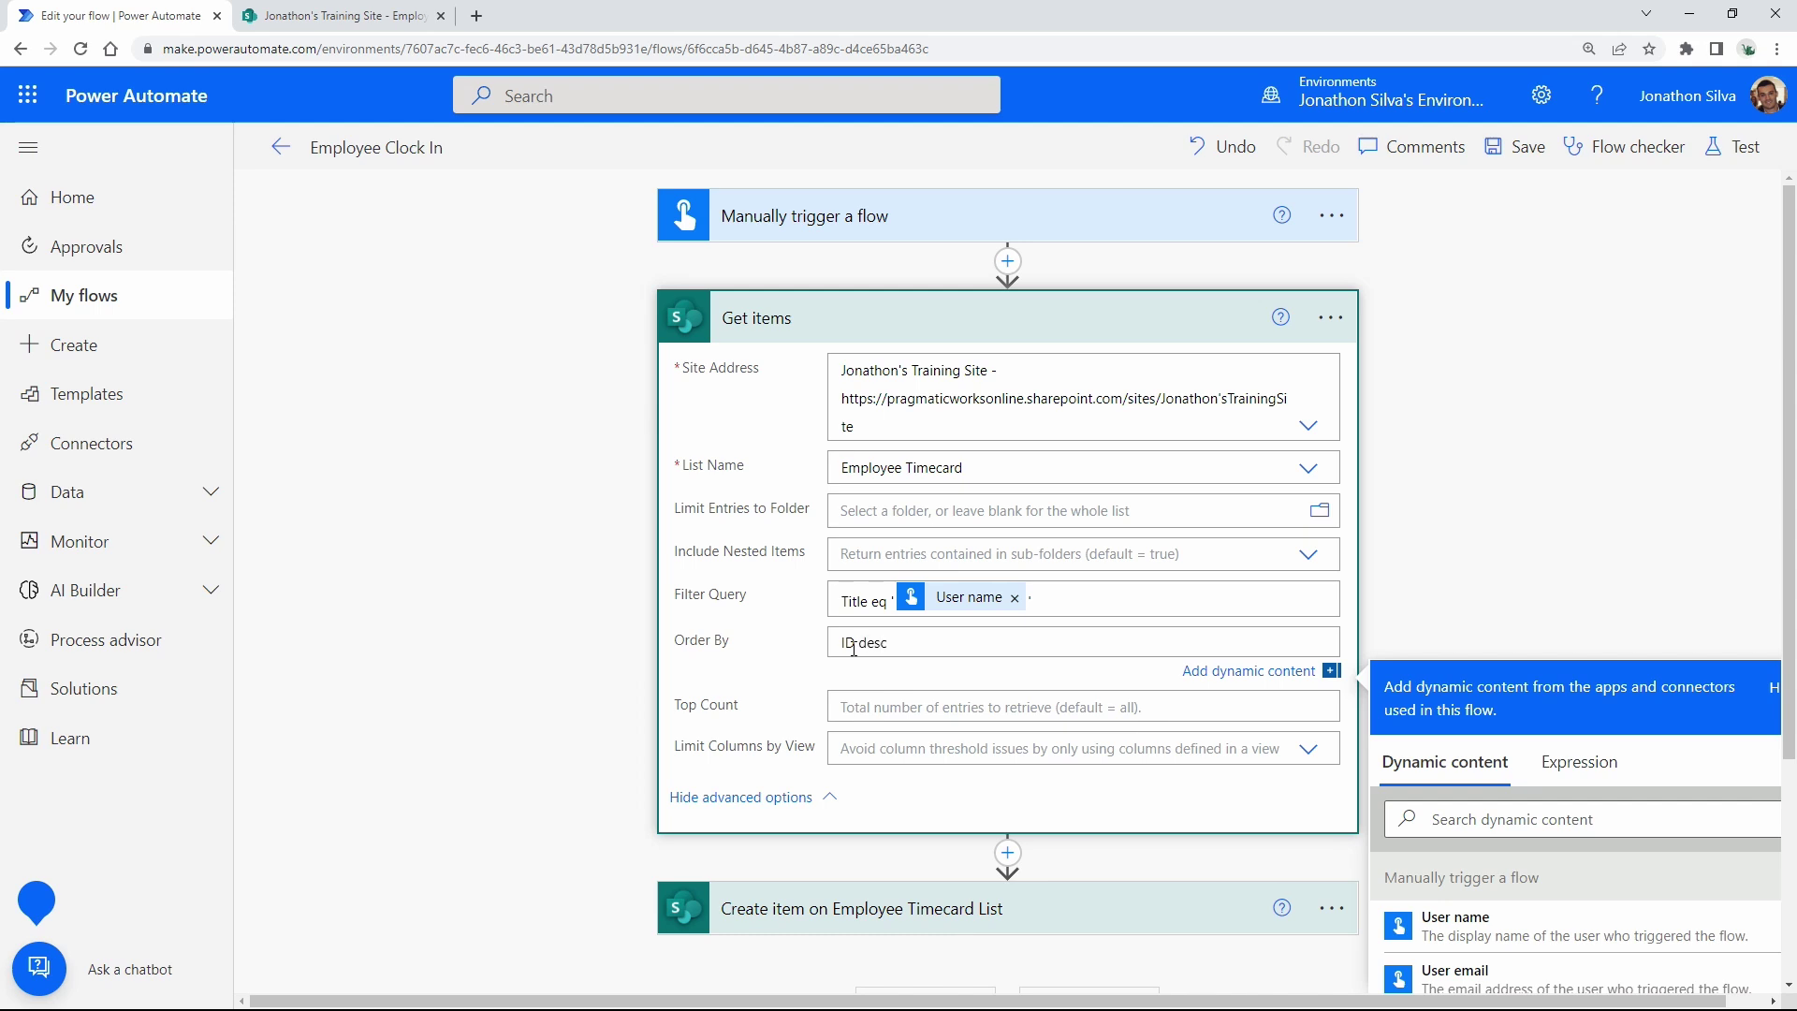
# Set the Top Count of Get items to 1, checking against the Employee Timecard list in SharePoint.
pyautogui.click(453, 25)
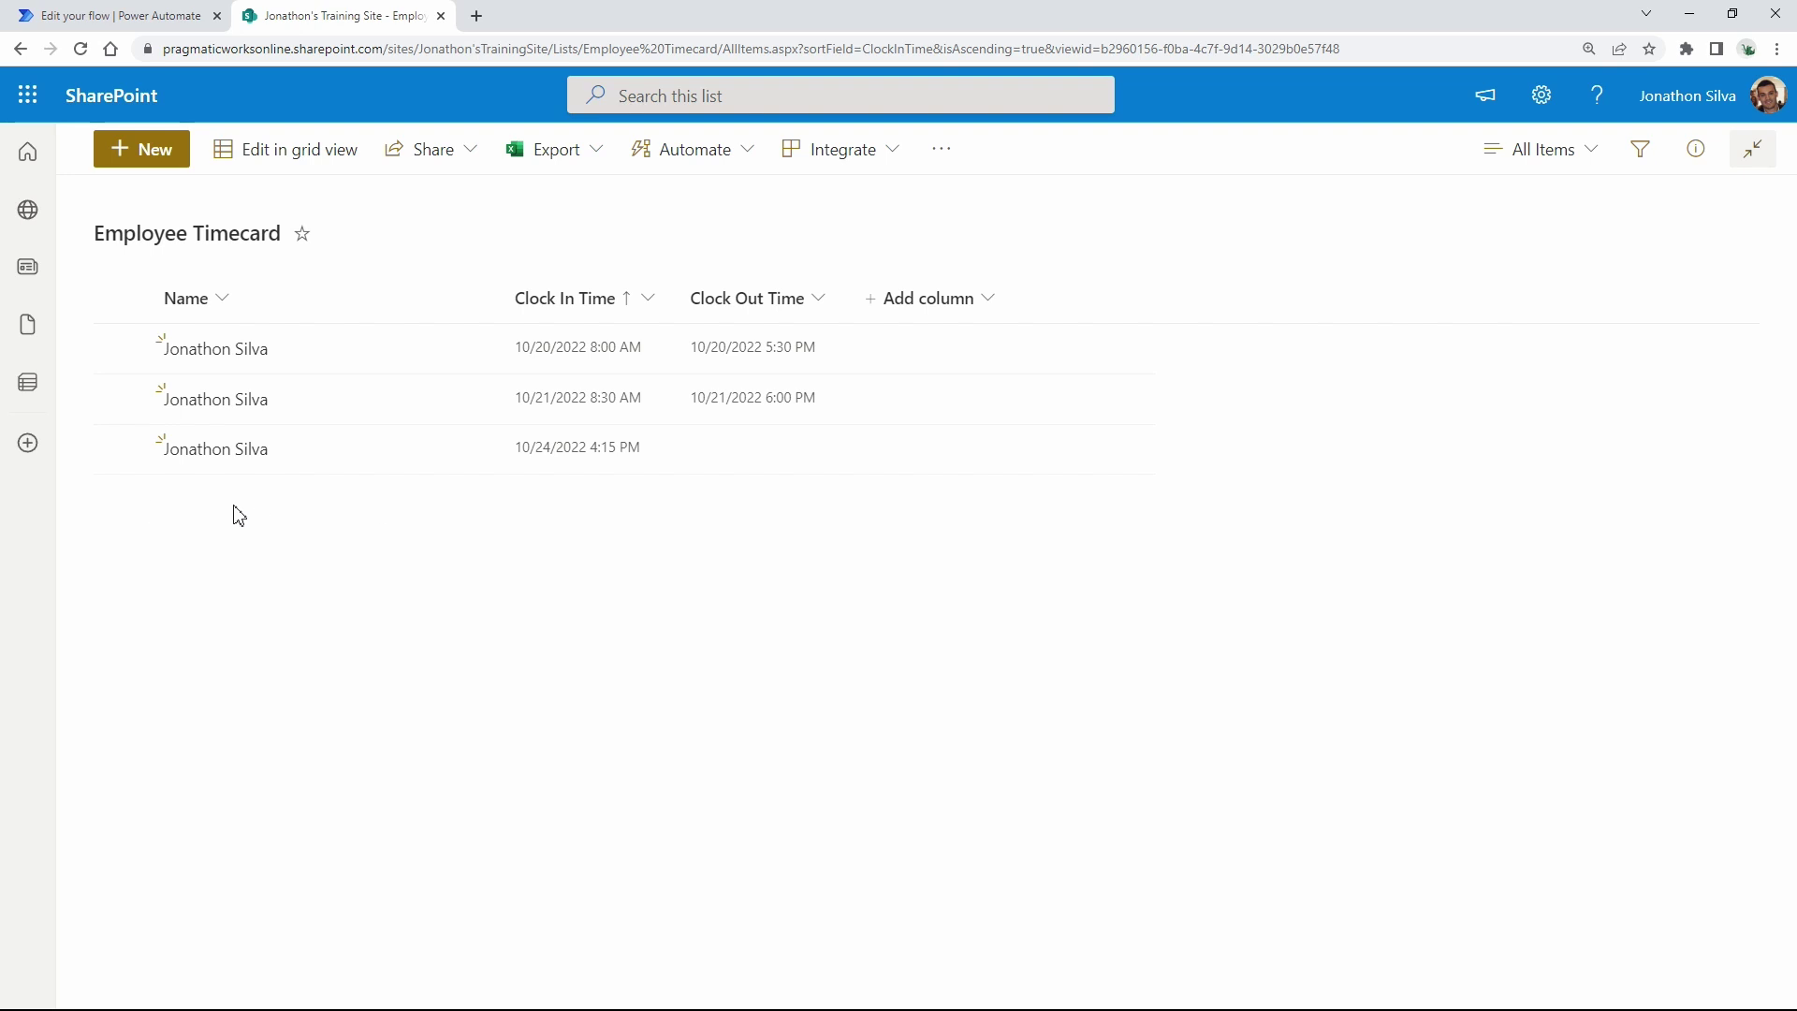
pyautogui.click(70, 13)
pyautogui.click(891, 709)
pyautogui.write('1')
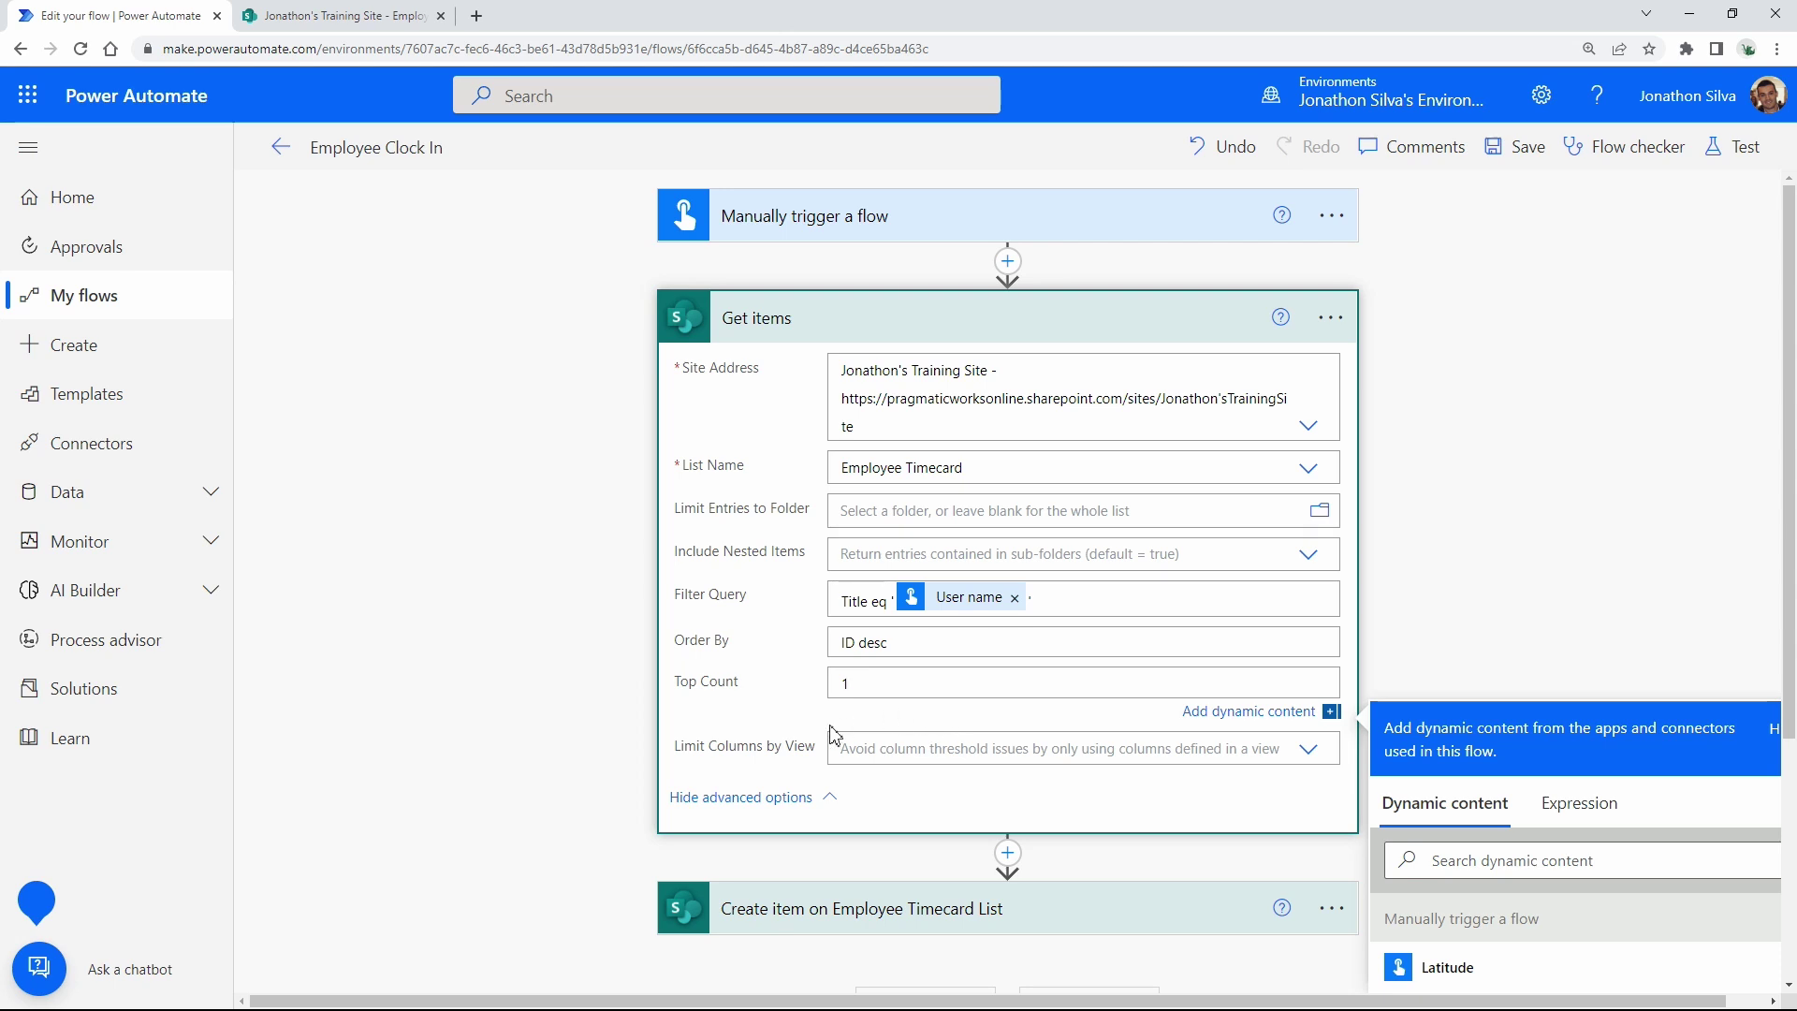
pyautogui.click(378, 15)
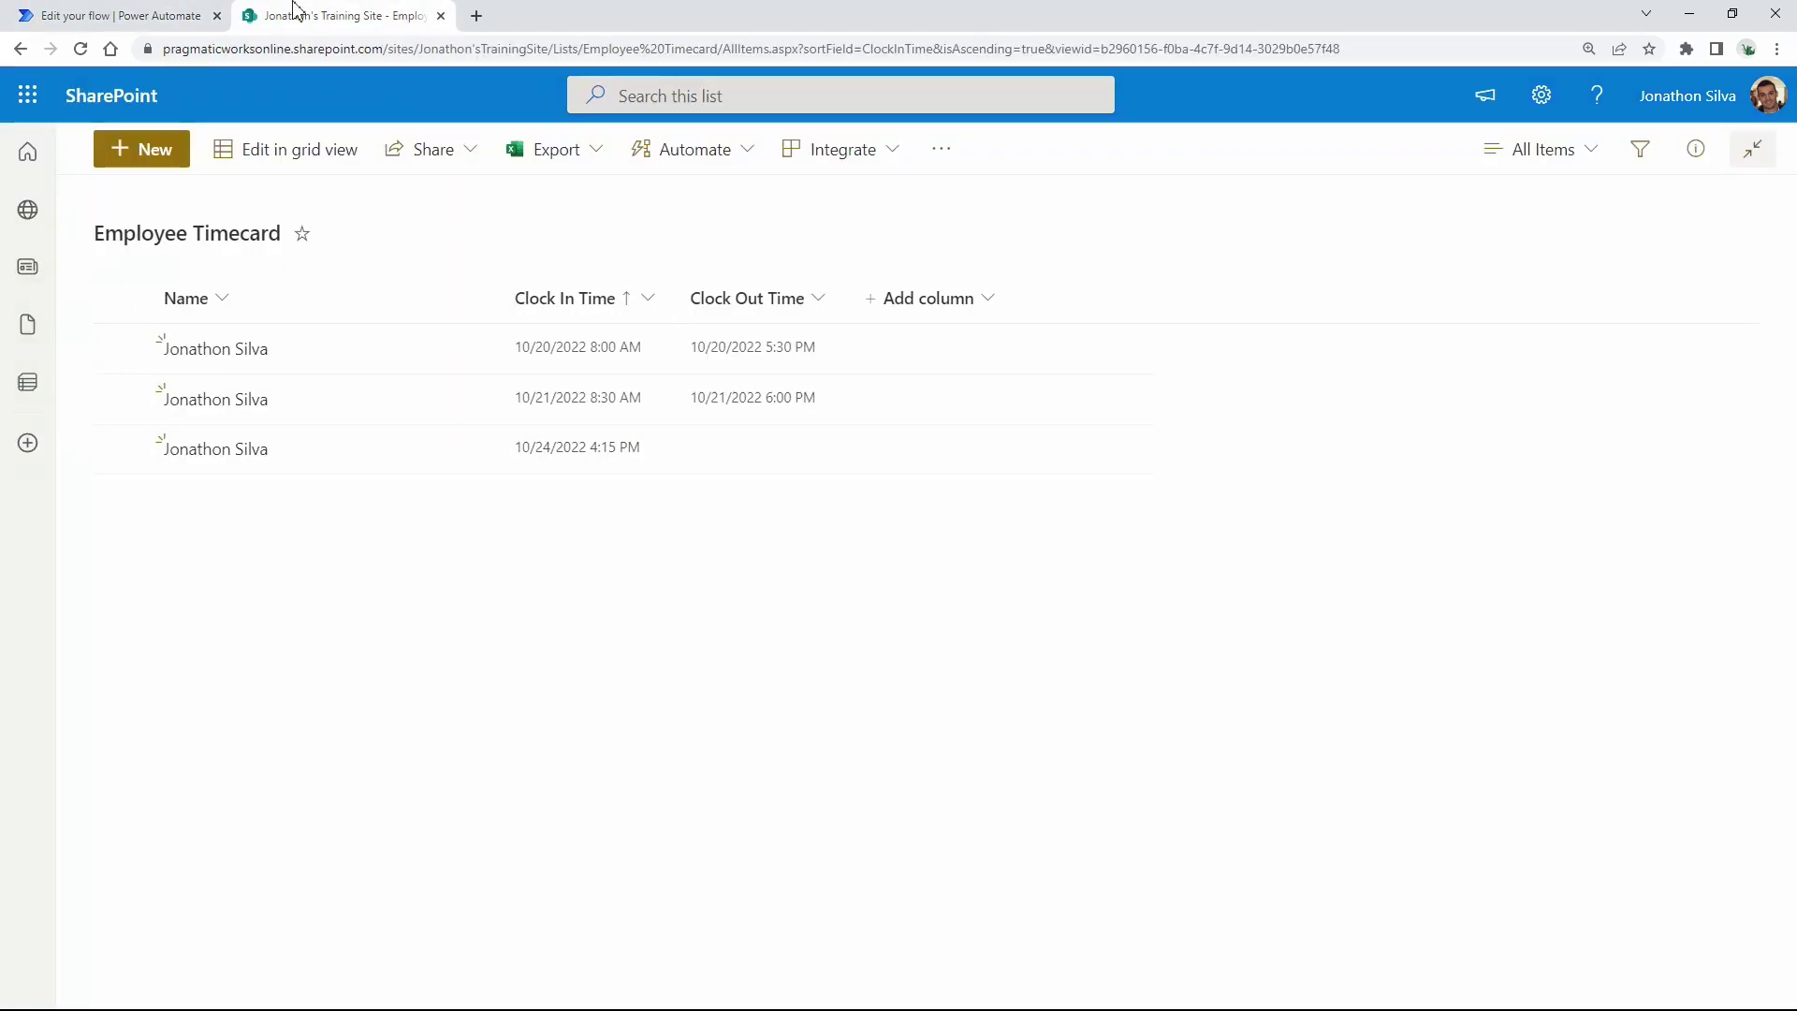
pyautogui.click(166, 13)
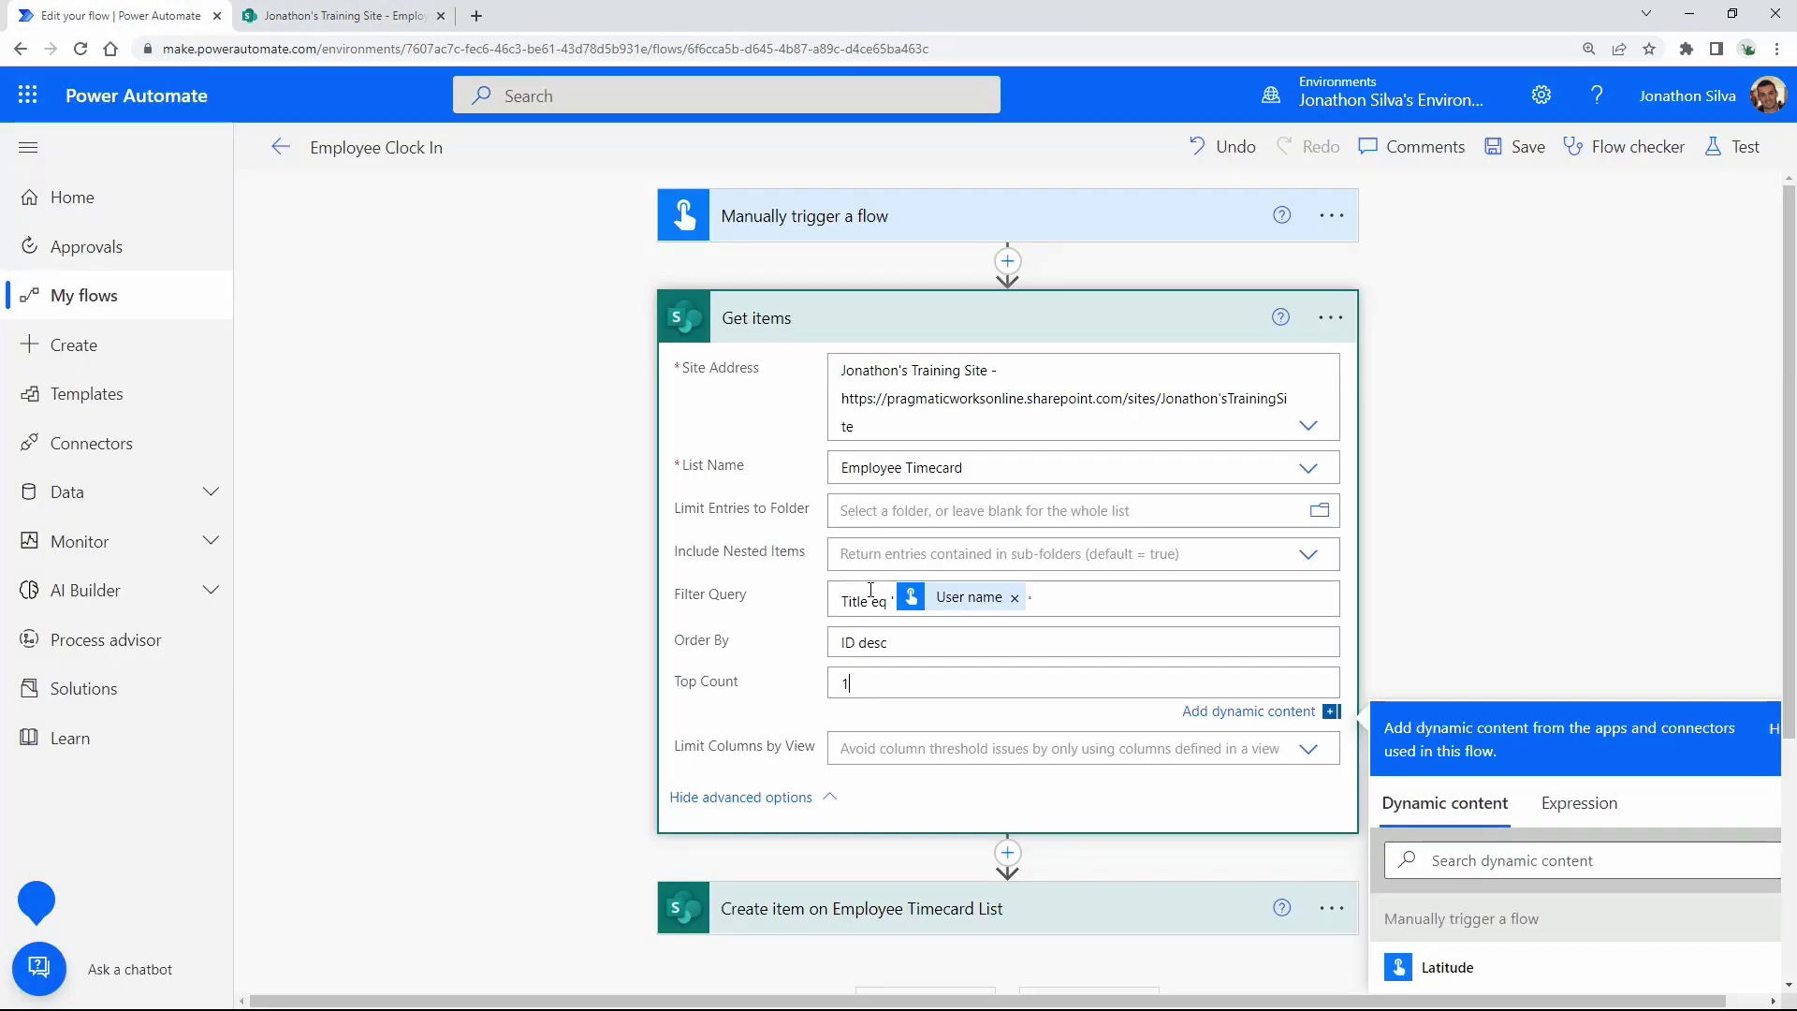
pyautogui.click(543, 626)
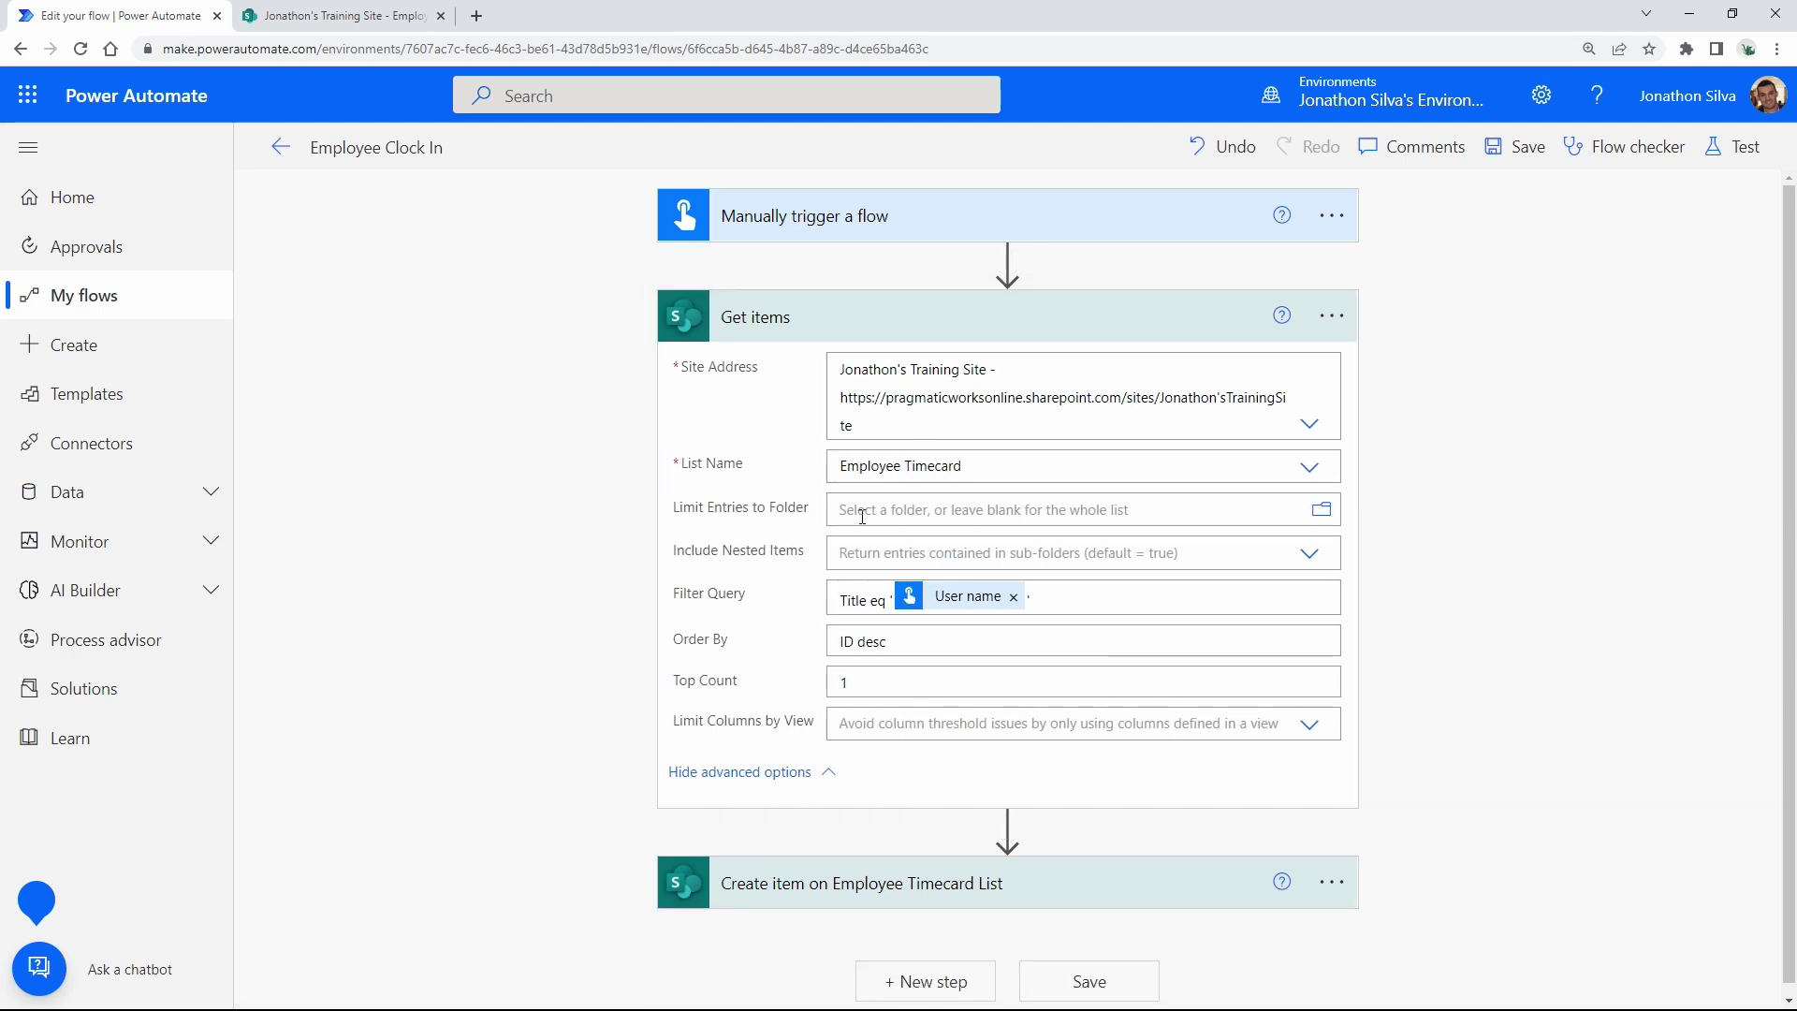
# Insert a Condition control between the Get items and Create item on Employee Timecard List actions.
pyautogui.scroll(-1, 1451, 453)
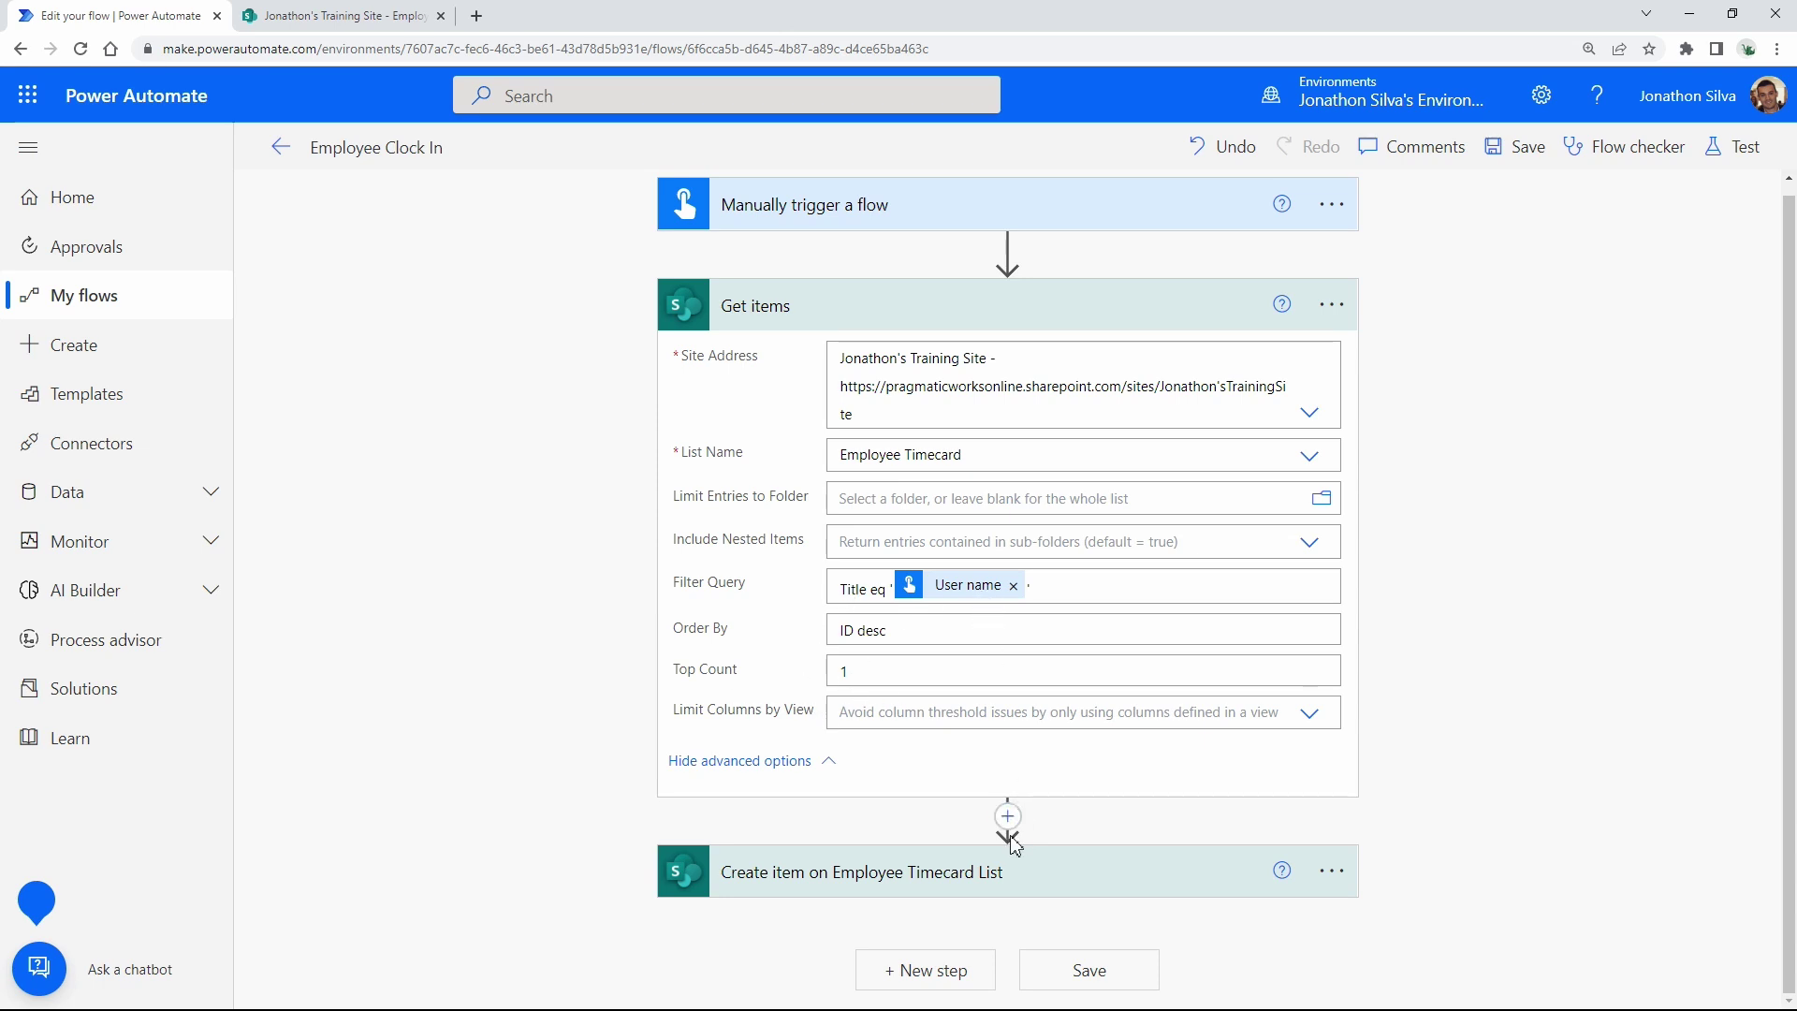
pyautogui.click(1007, 816)
pyautogui.click(990, 853)
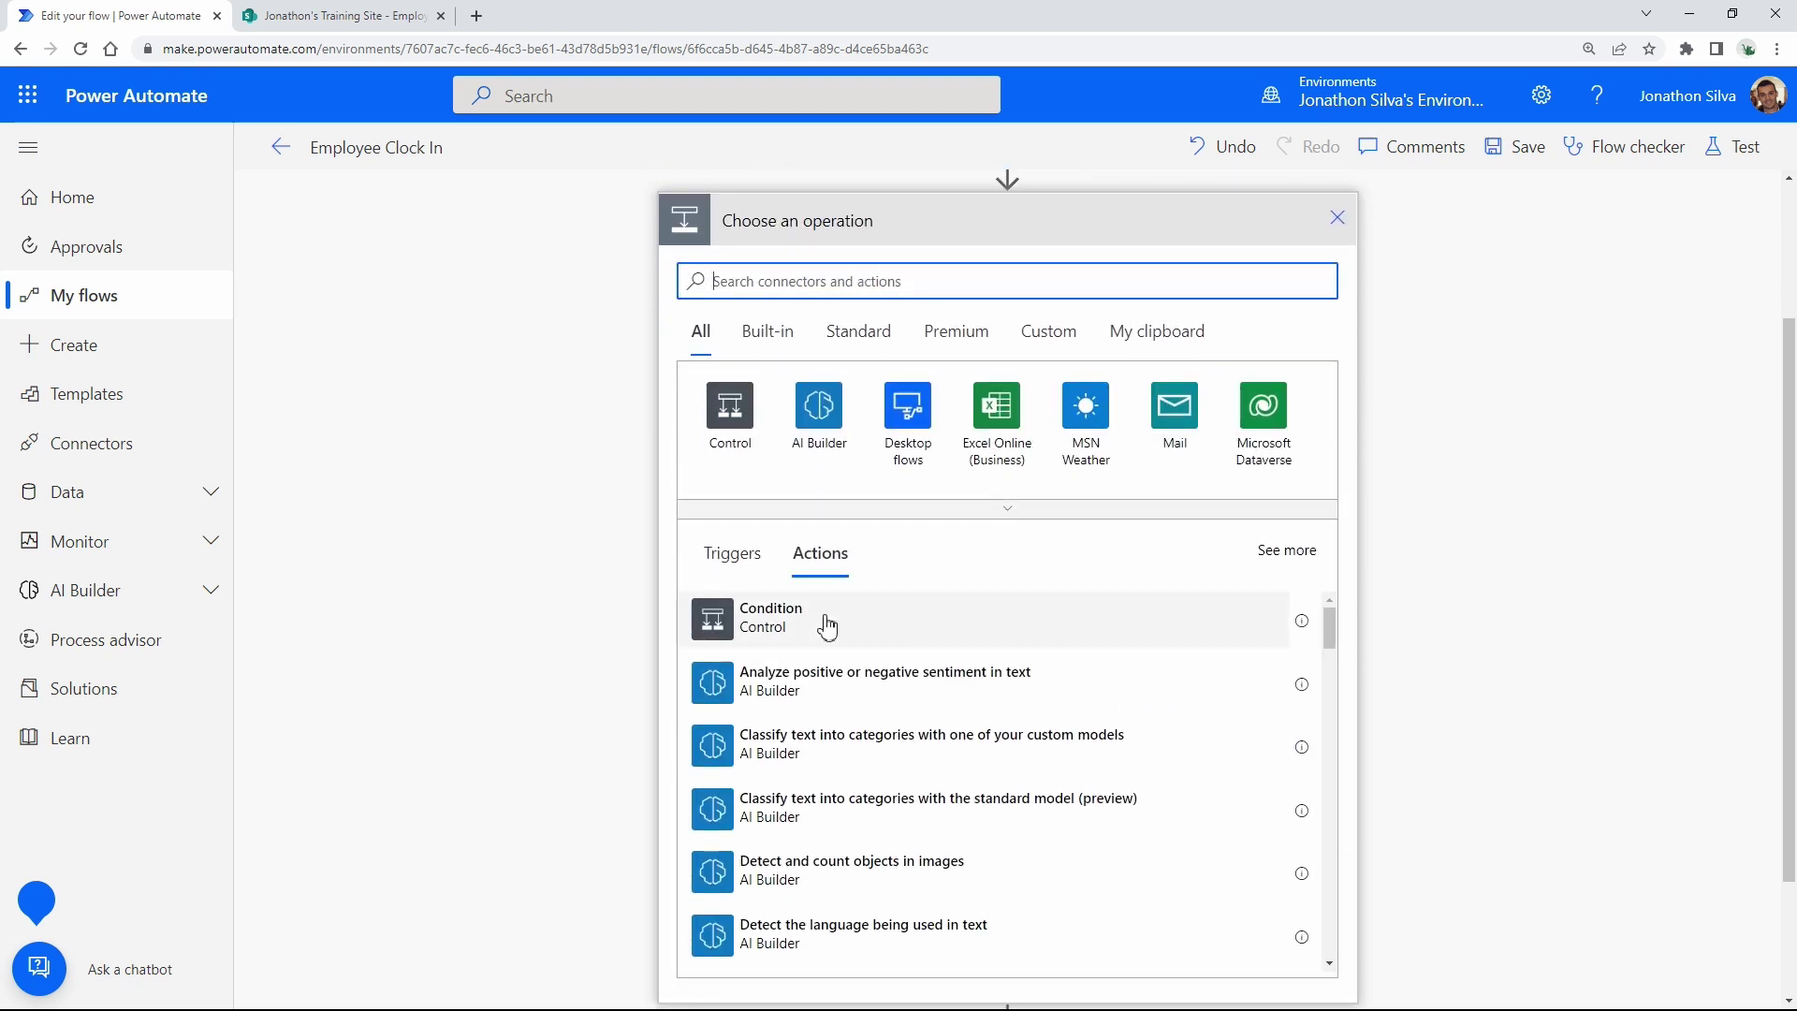
pyautogui.click(828, 626)
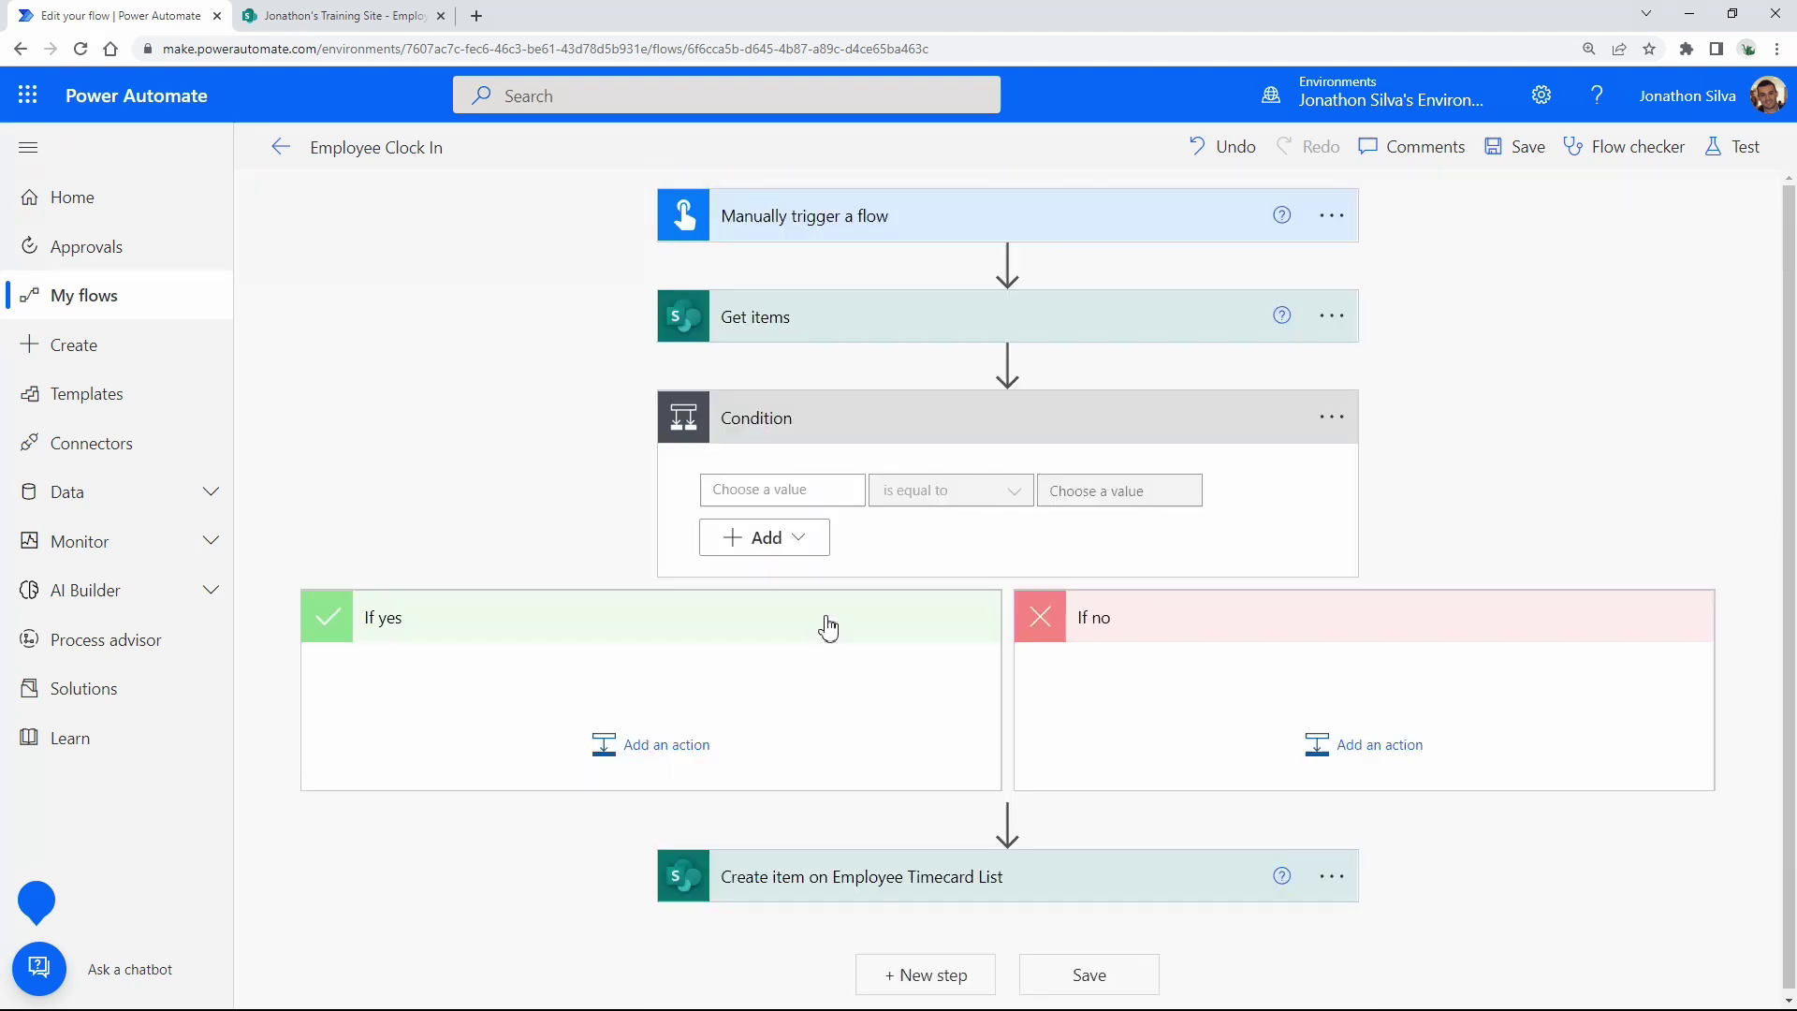
# Set the condition's first value to Clock Out Time from Get items, checking the column in the SharePoint Employee Timecard list.
pyautogui.click(363, 15)
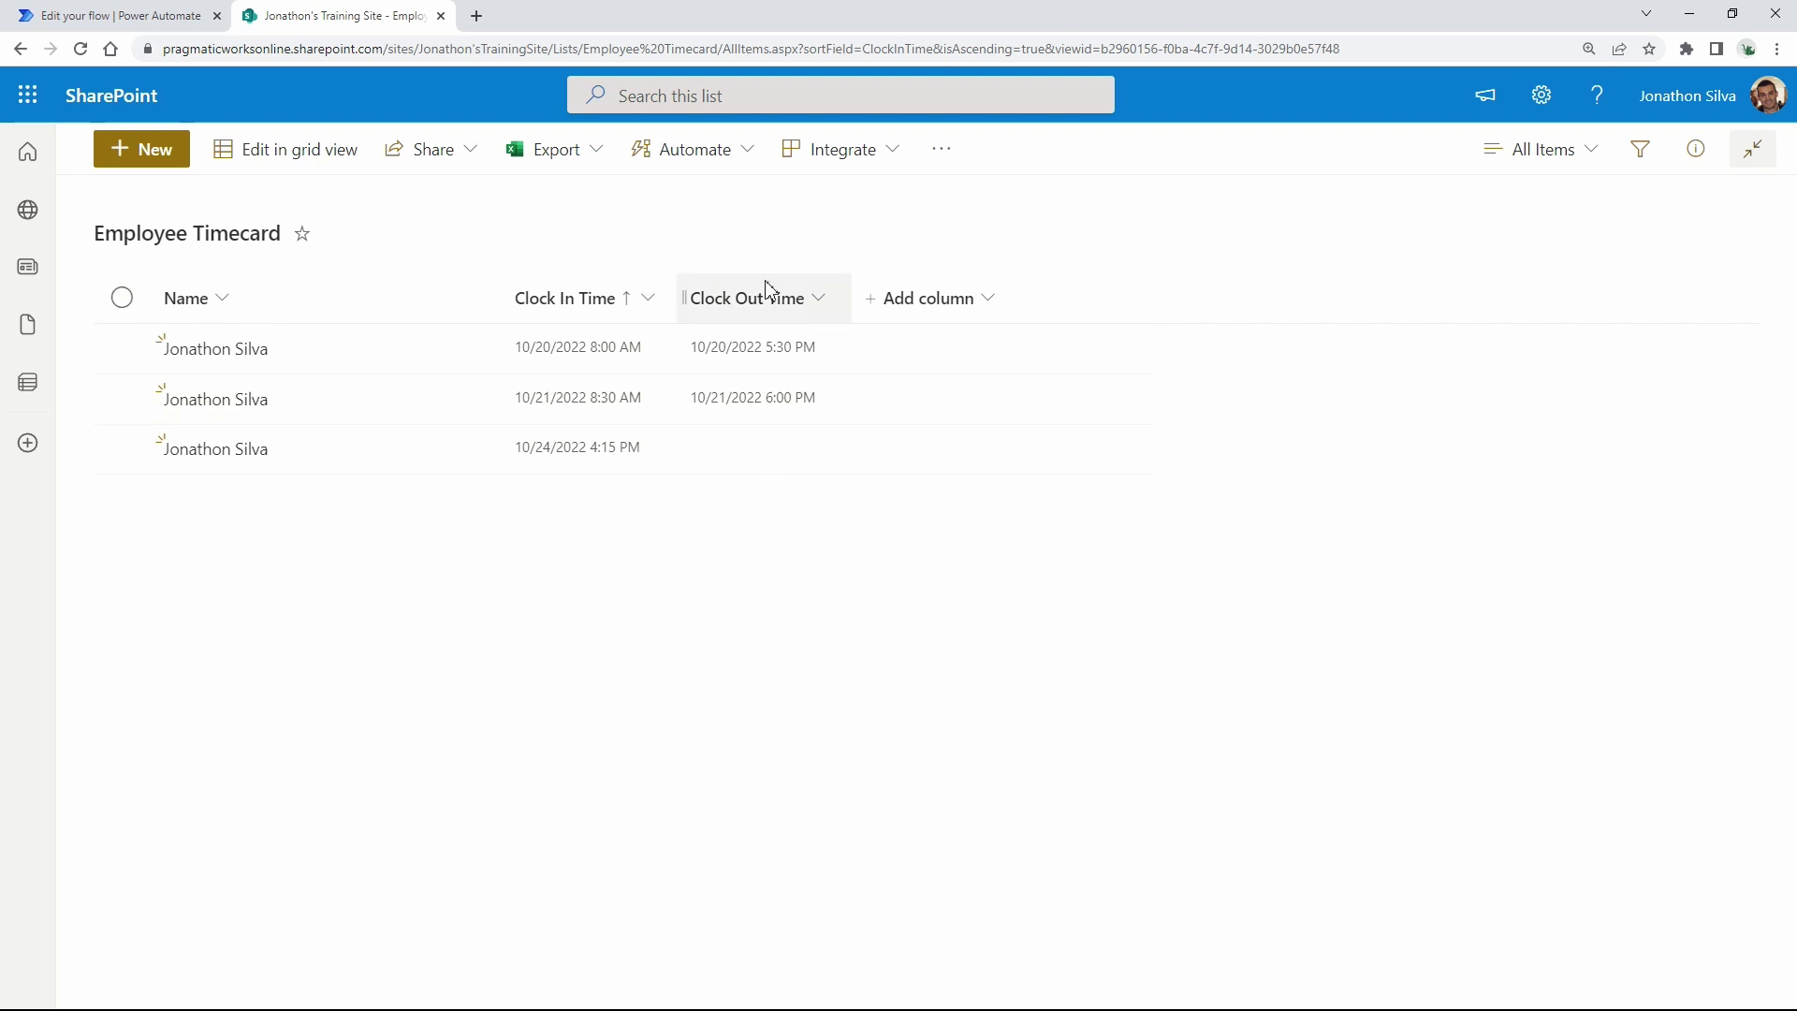
pyautogui.click(126, 13)
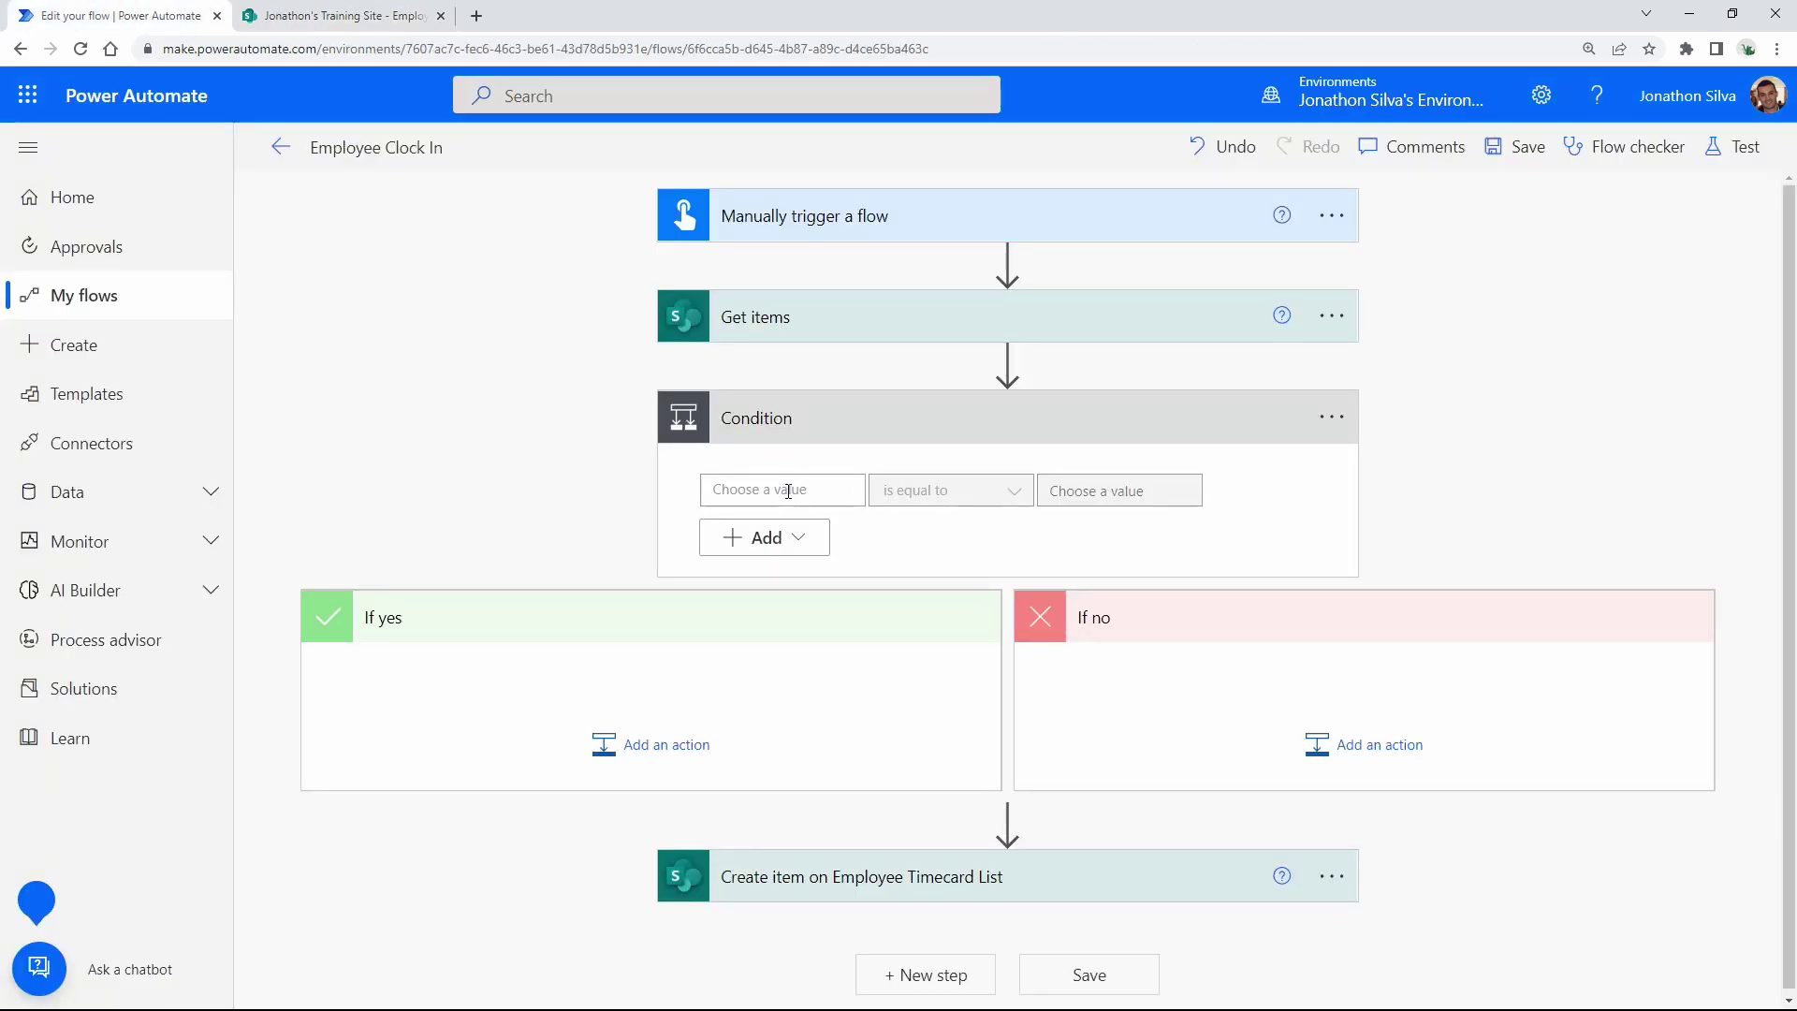
pyautogui.click(795, 492)
pyautogui.scroll(-2, 1021, 746)
pyautogui.scroll(-4, 1067, 740)
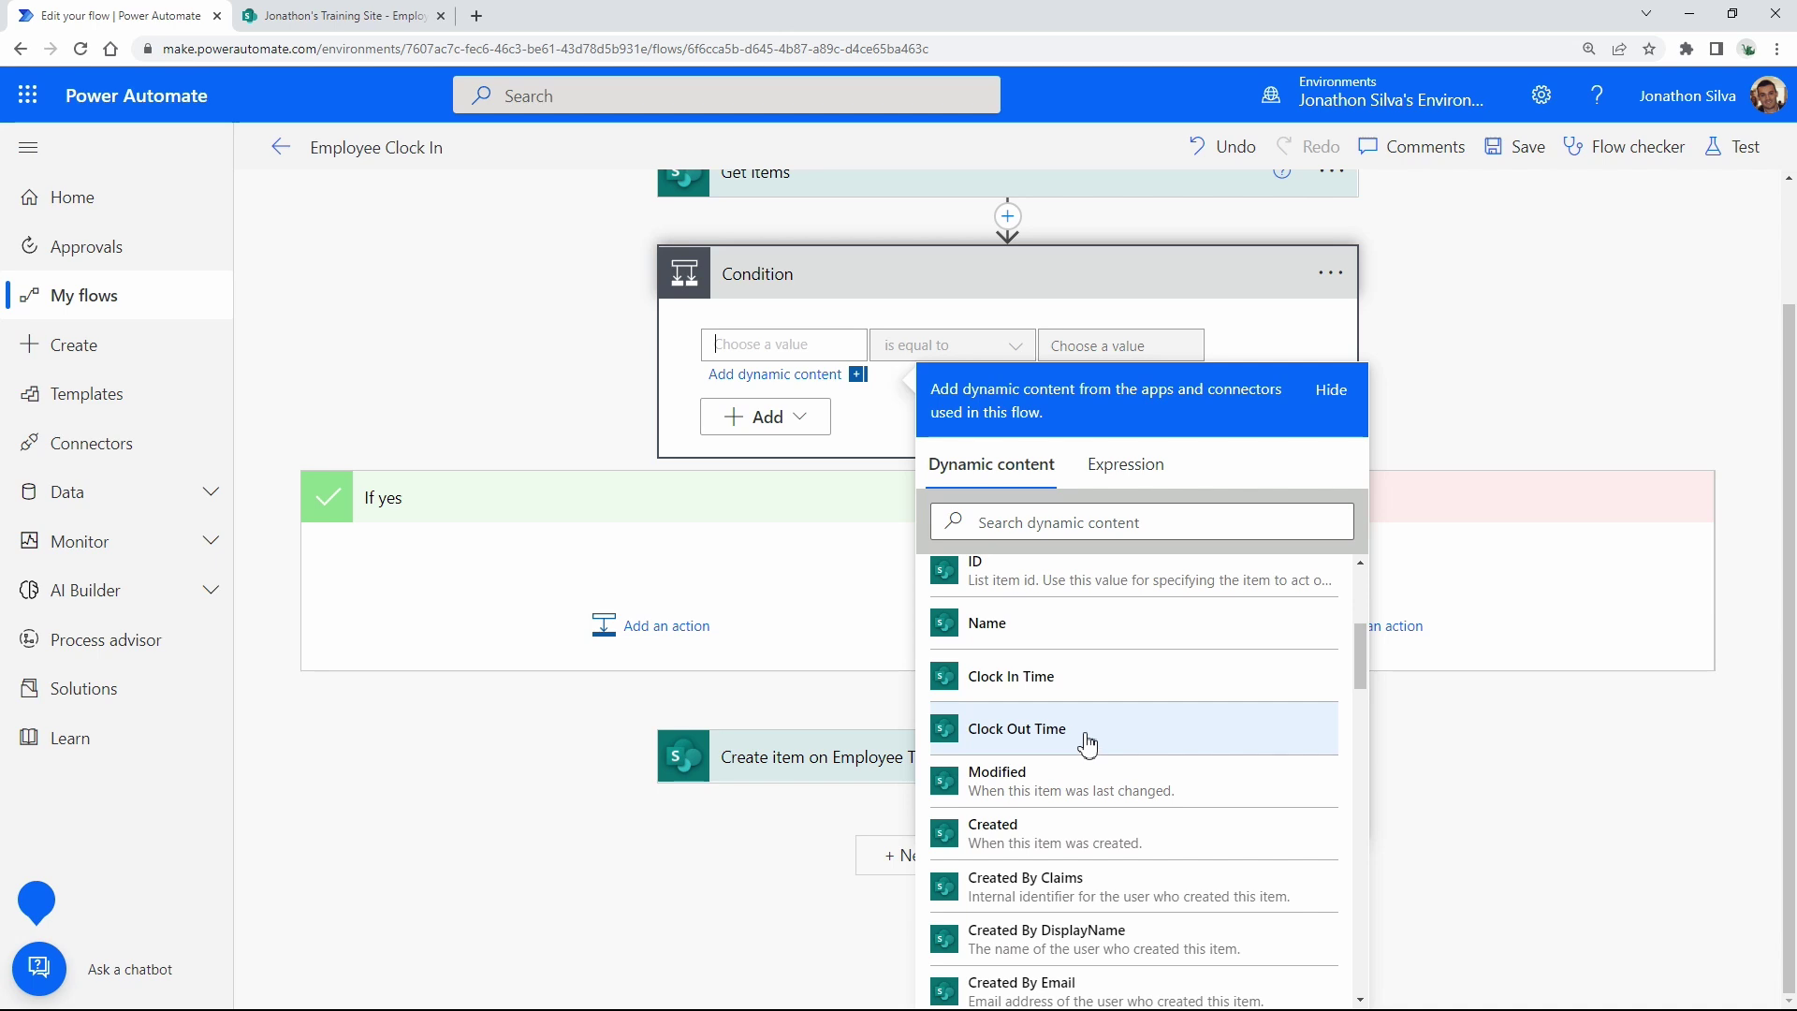
pyautogui.click(1088, 744)
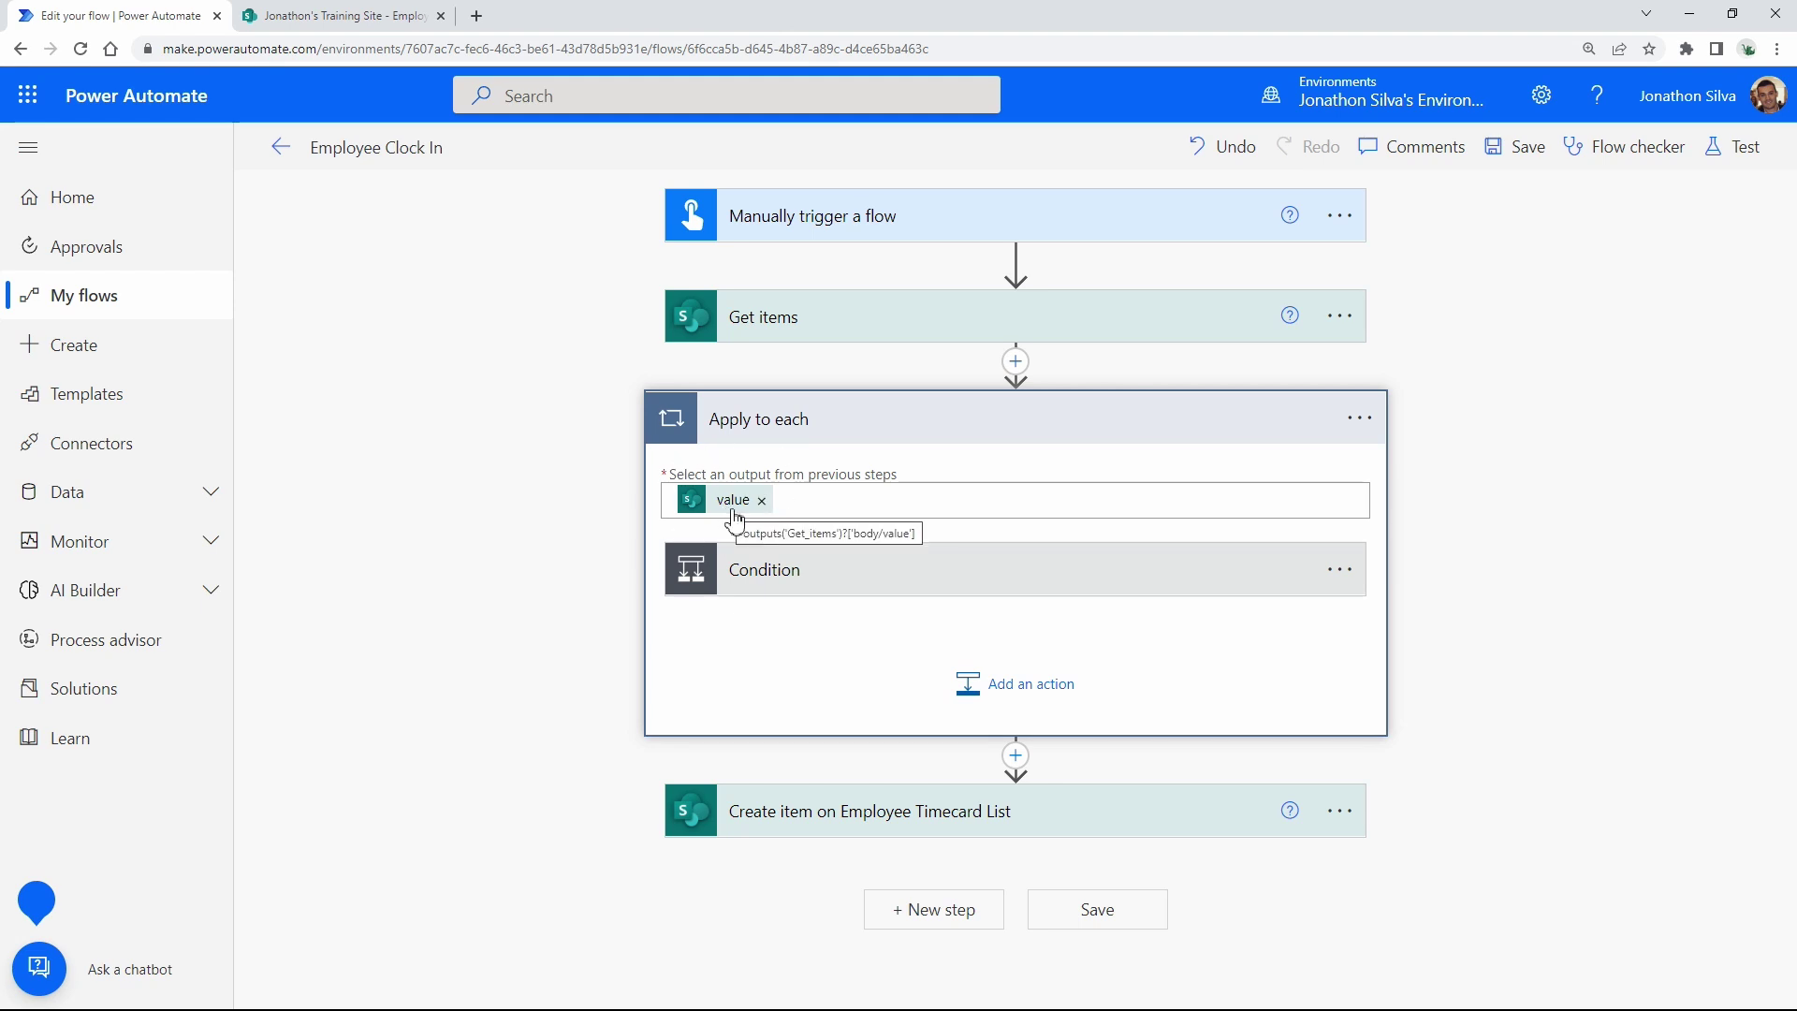
pyautogui.click(859, 571)
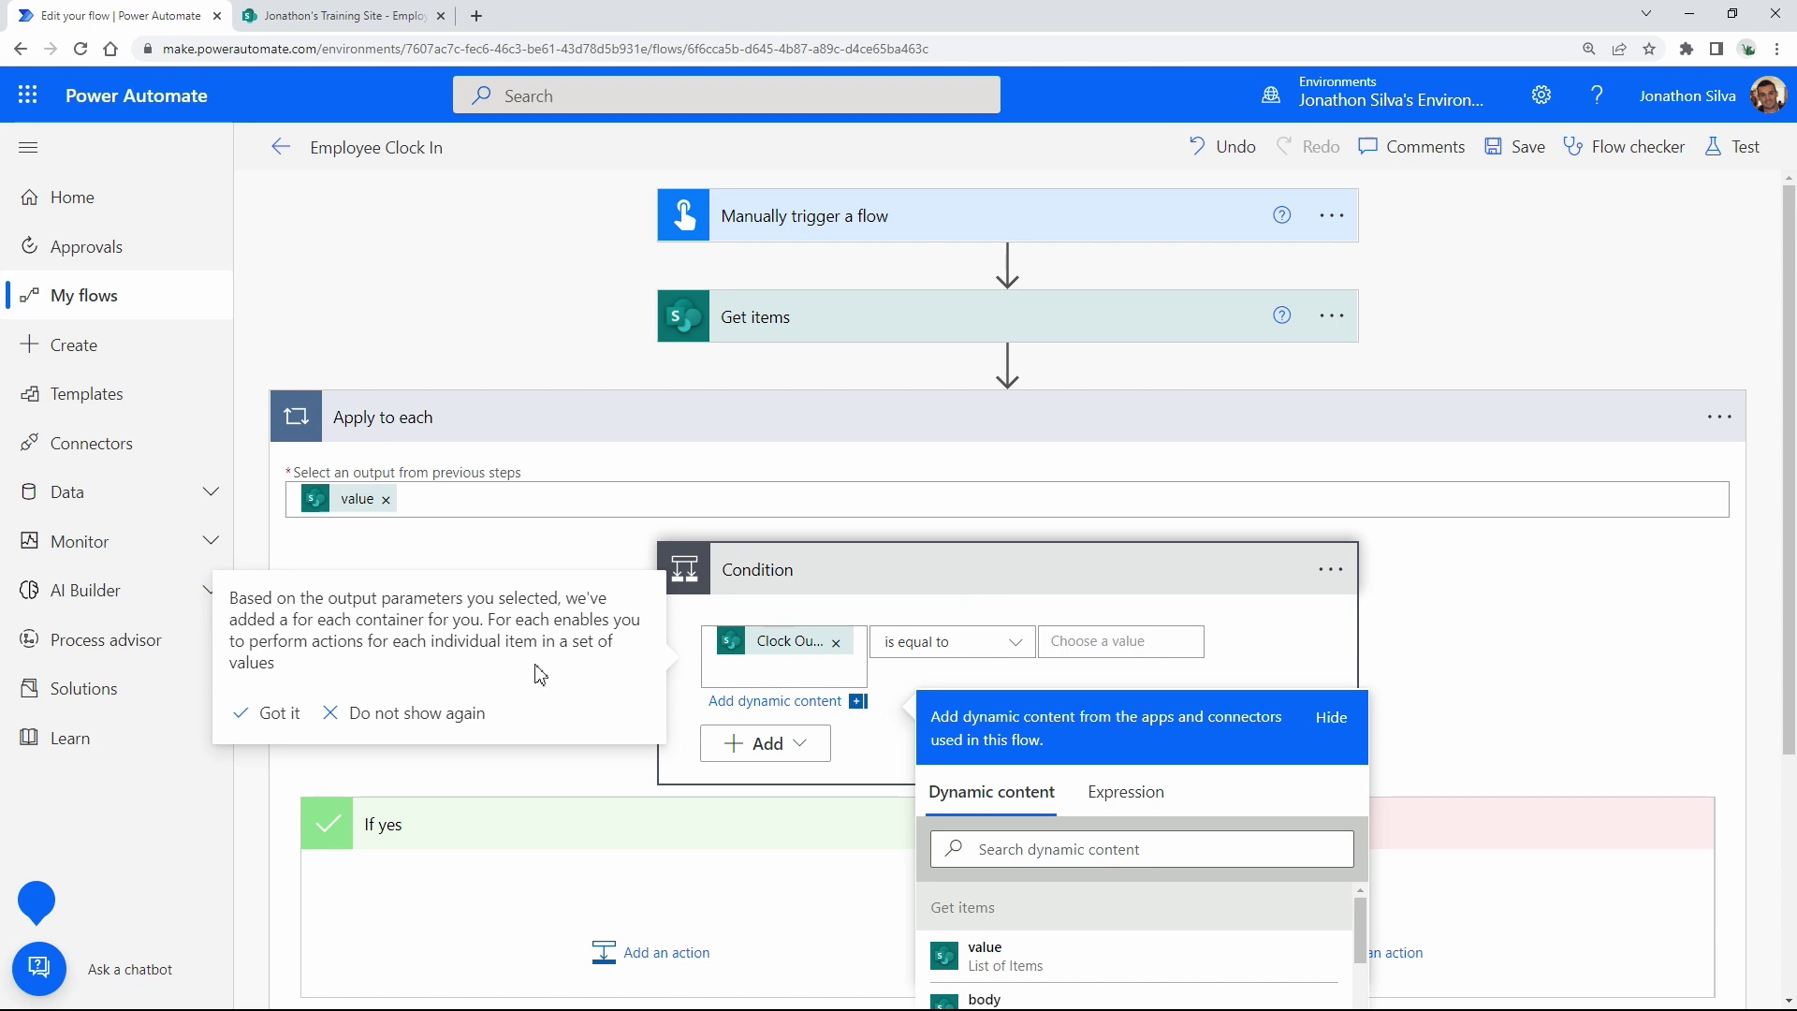
pyautogui.click(971, 670)
# Compare Clock Out Time with the expression null as the condition's second value, using is equal to.
pyautogui.scroll(-2, 969, 636)
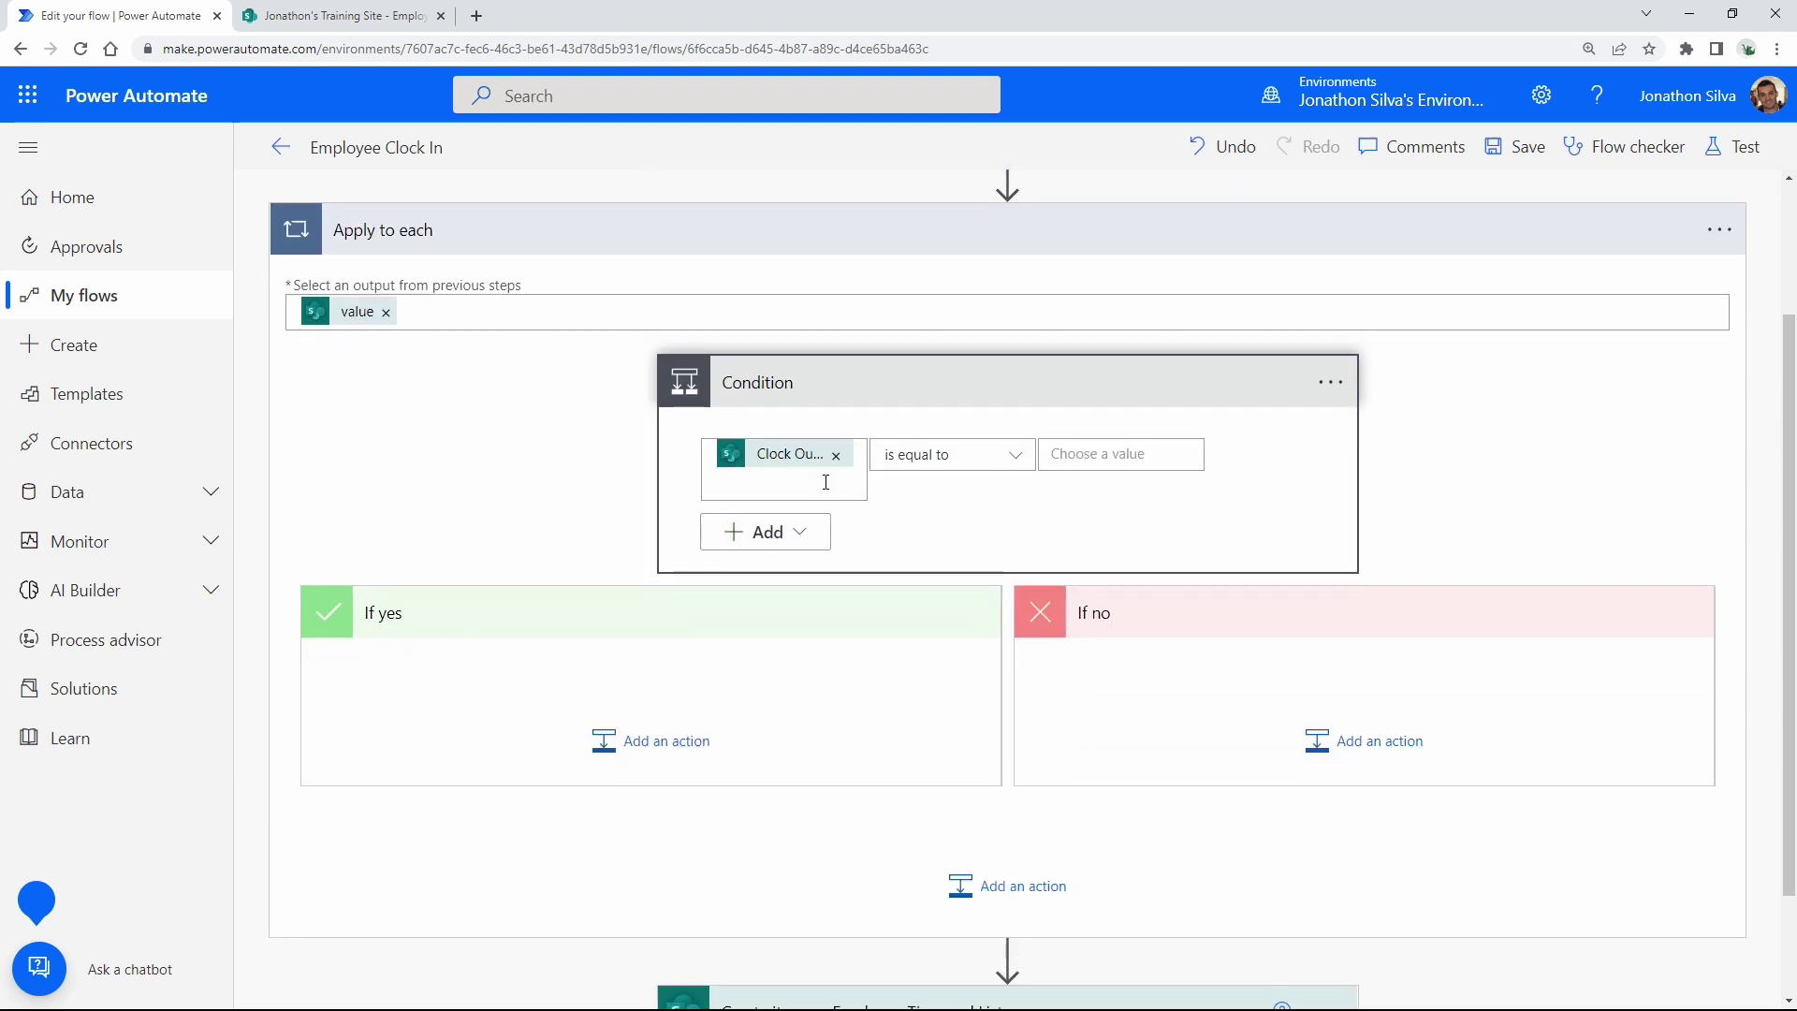
pyautogui.click(1099, 457)
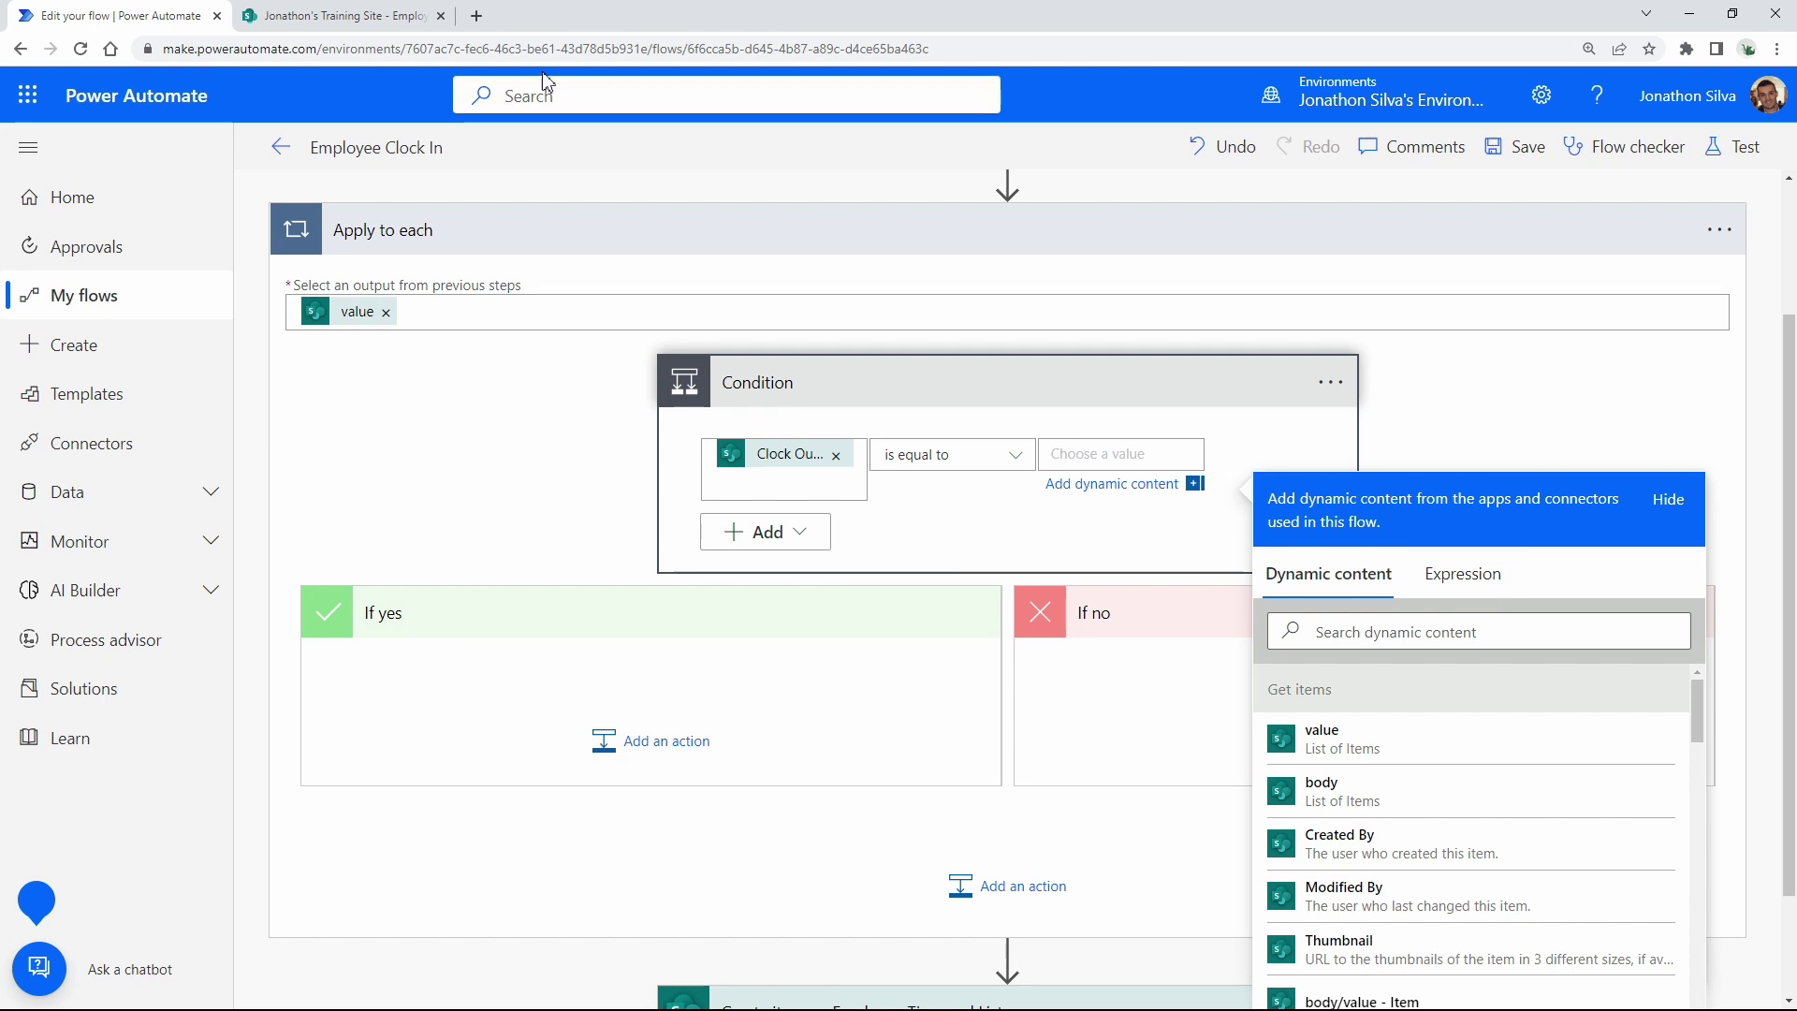
pyautogui.click(361, 17)
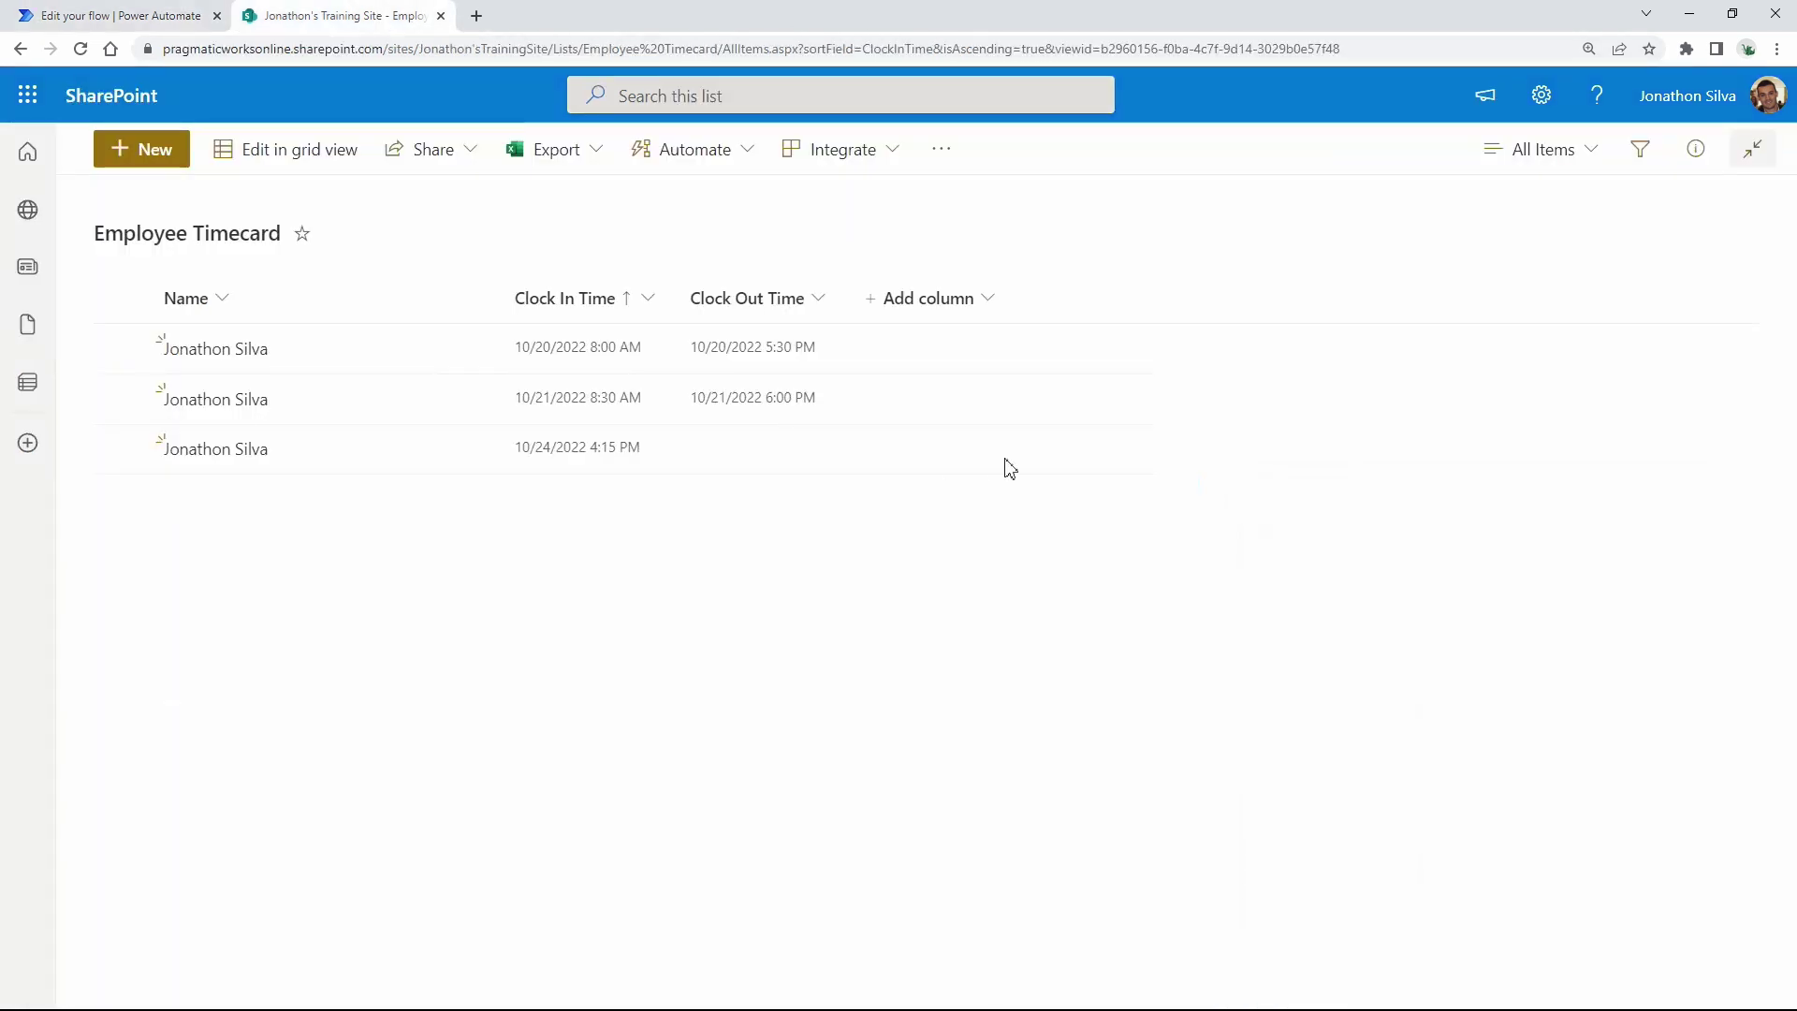
pyautogui.click(148, 21)
pyautogui.click(1461, 574)
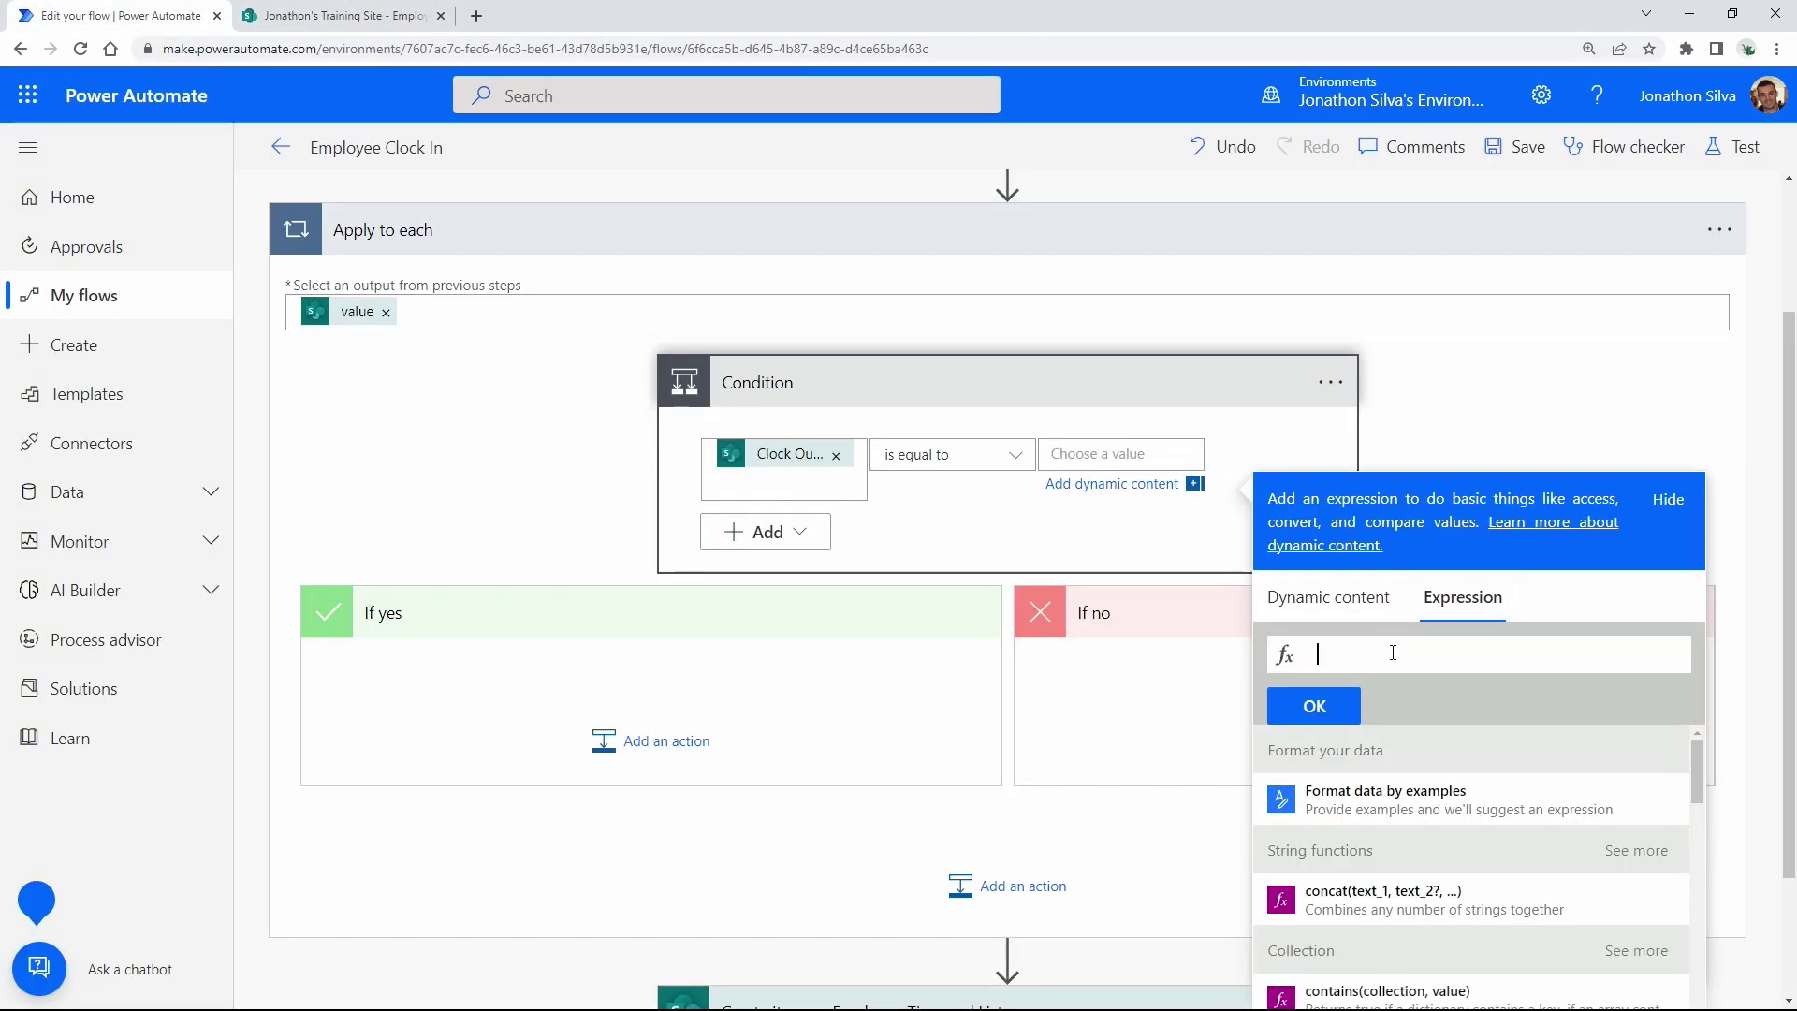
pyautogui.write('null')
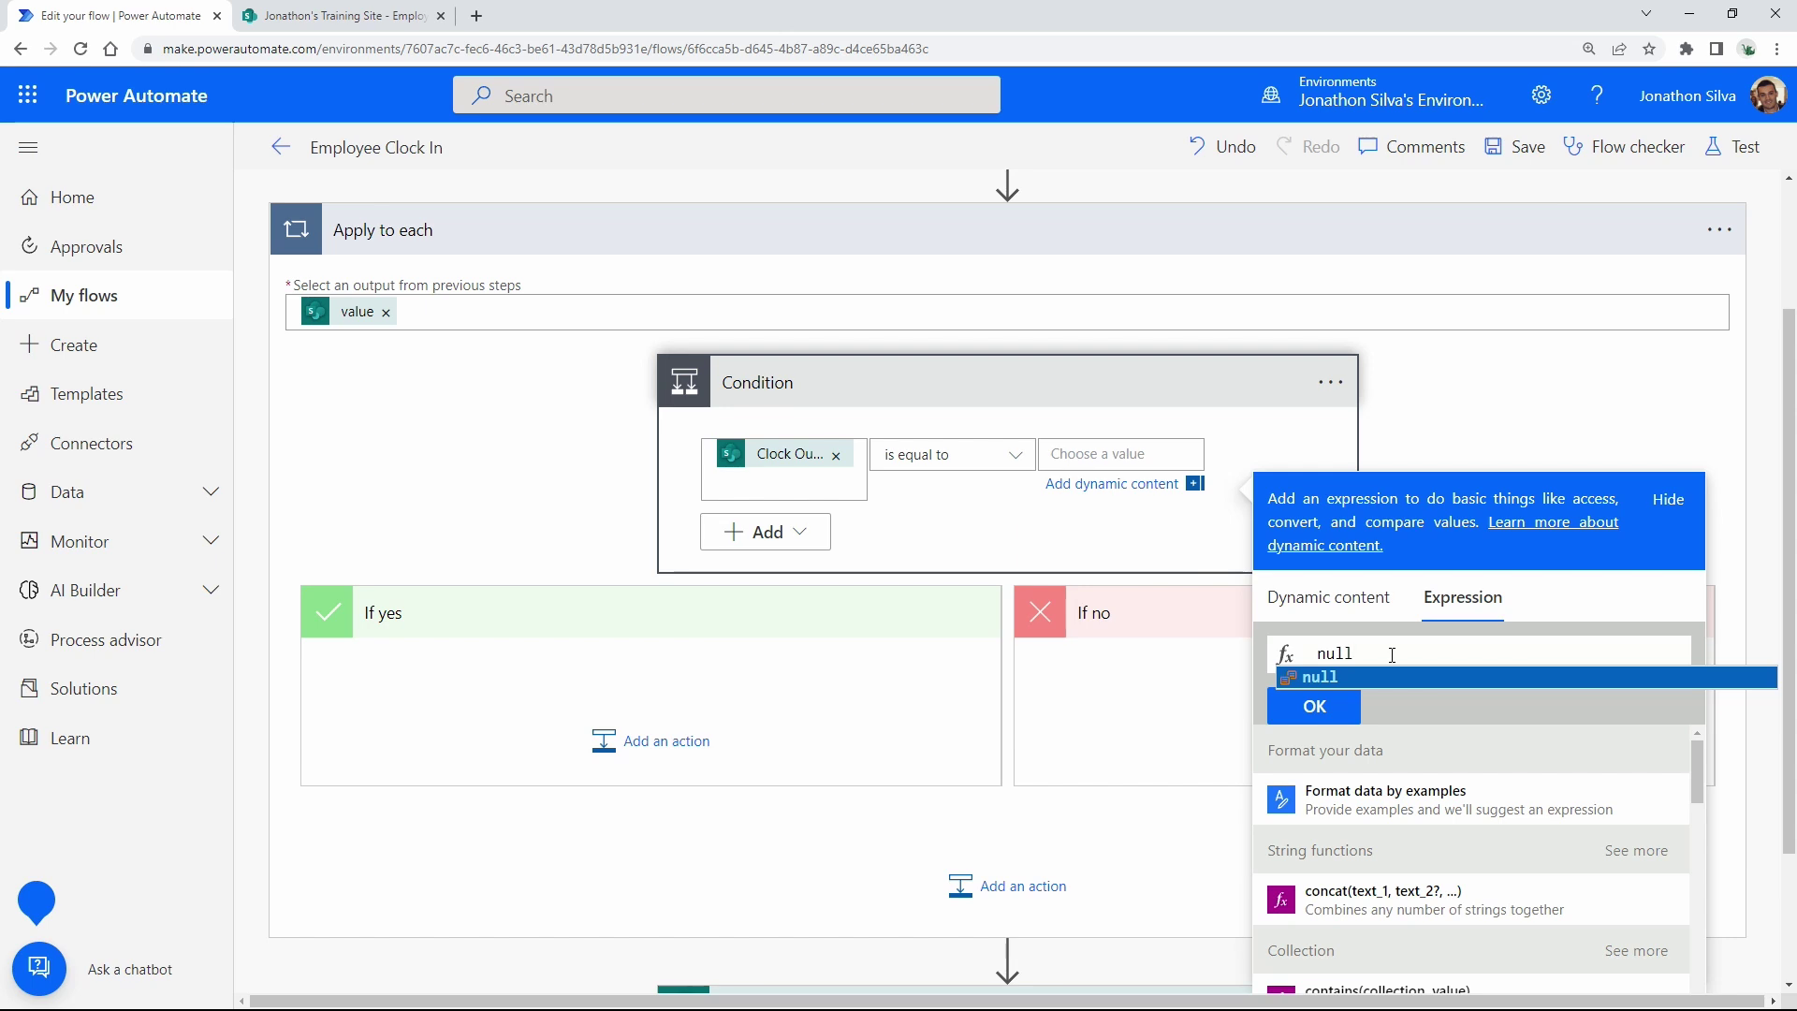
pyautogui.click(1312, 707)
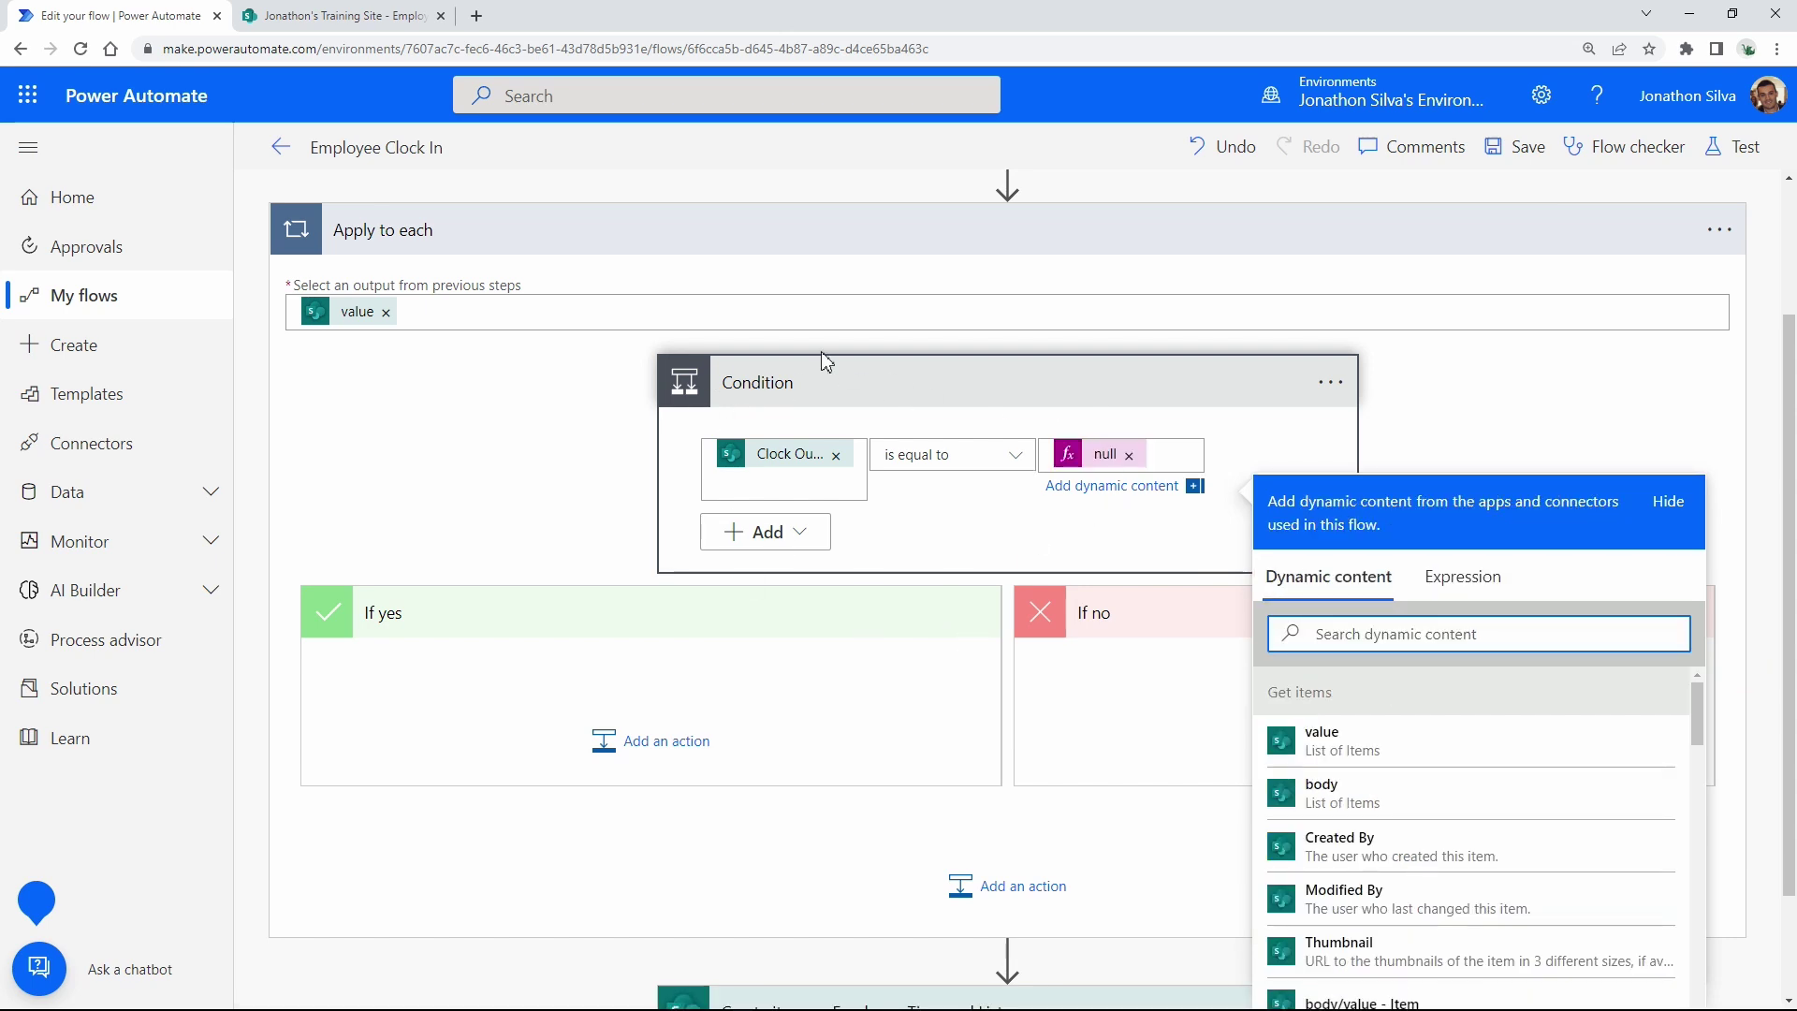
pyautogui.click(981, 550)
# Add the Office 365 Outlook action Send an email (V2) to the condition's If yes branch.
pyautogui.scroll(-1, 969, 524)
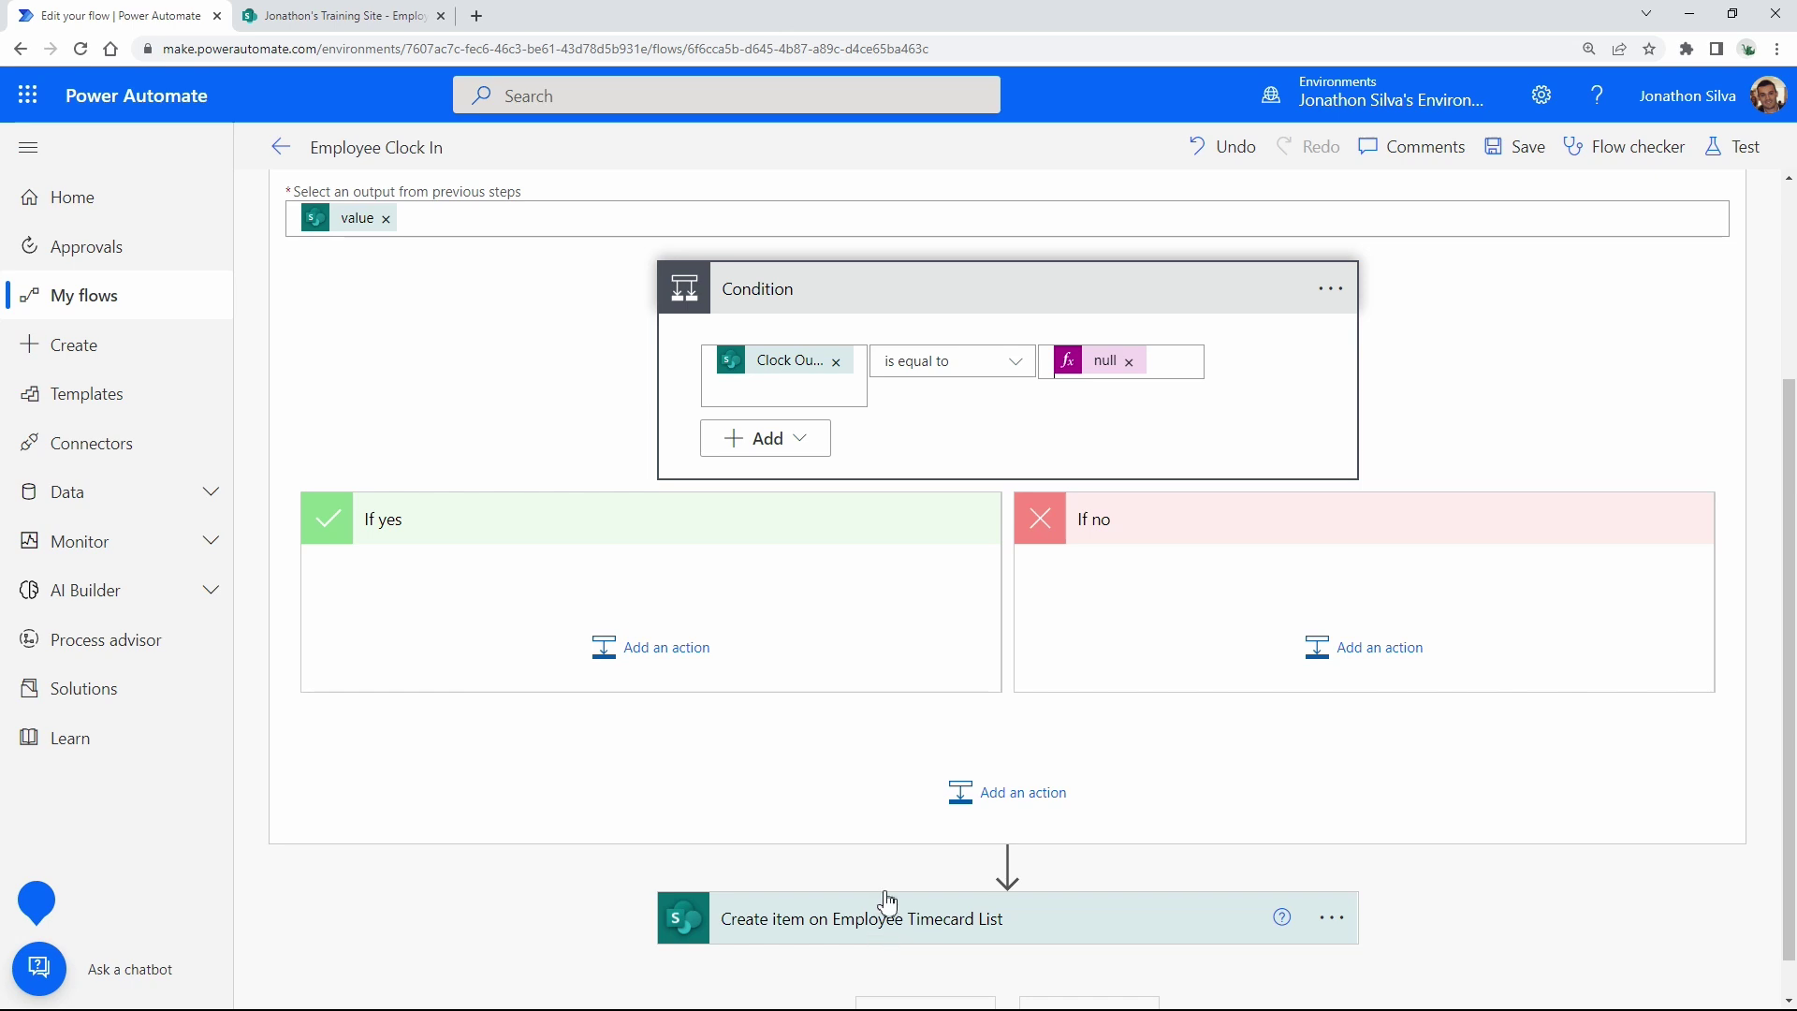
pyautogui.click(670, 649)
pyautogui.write('send an em')
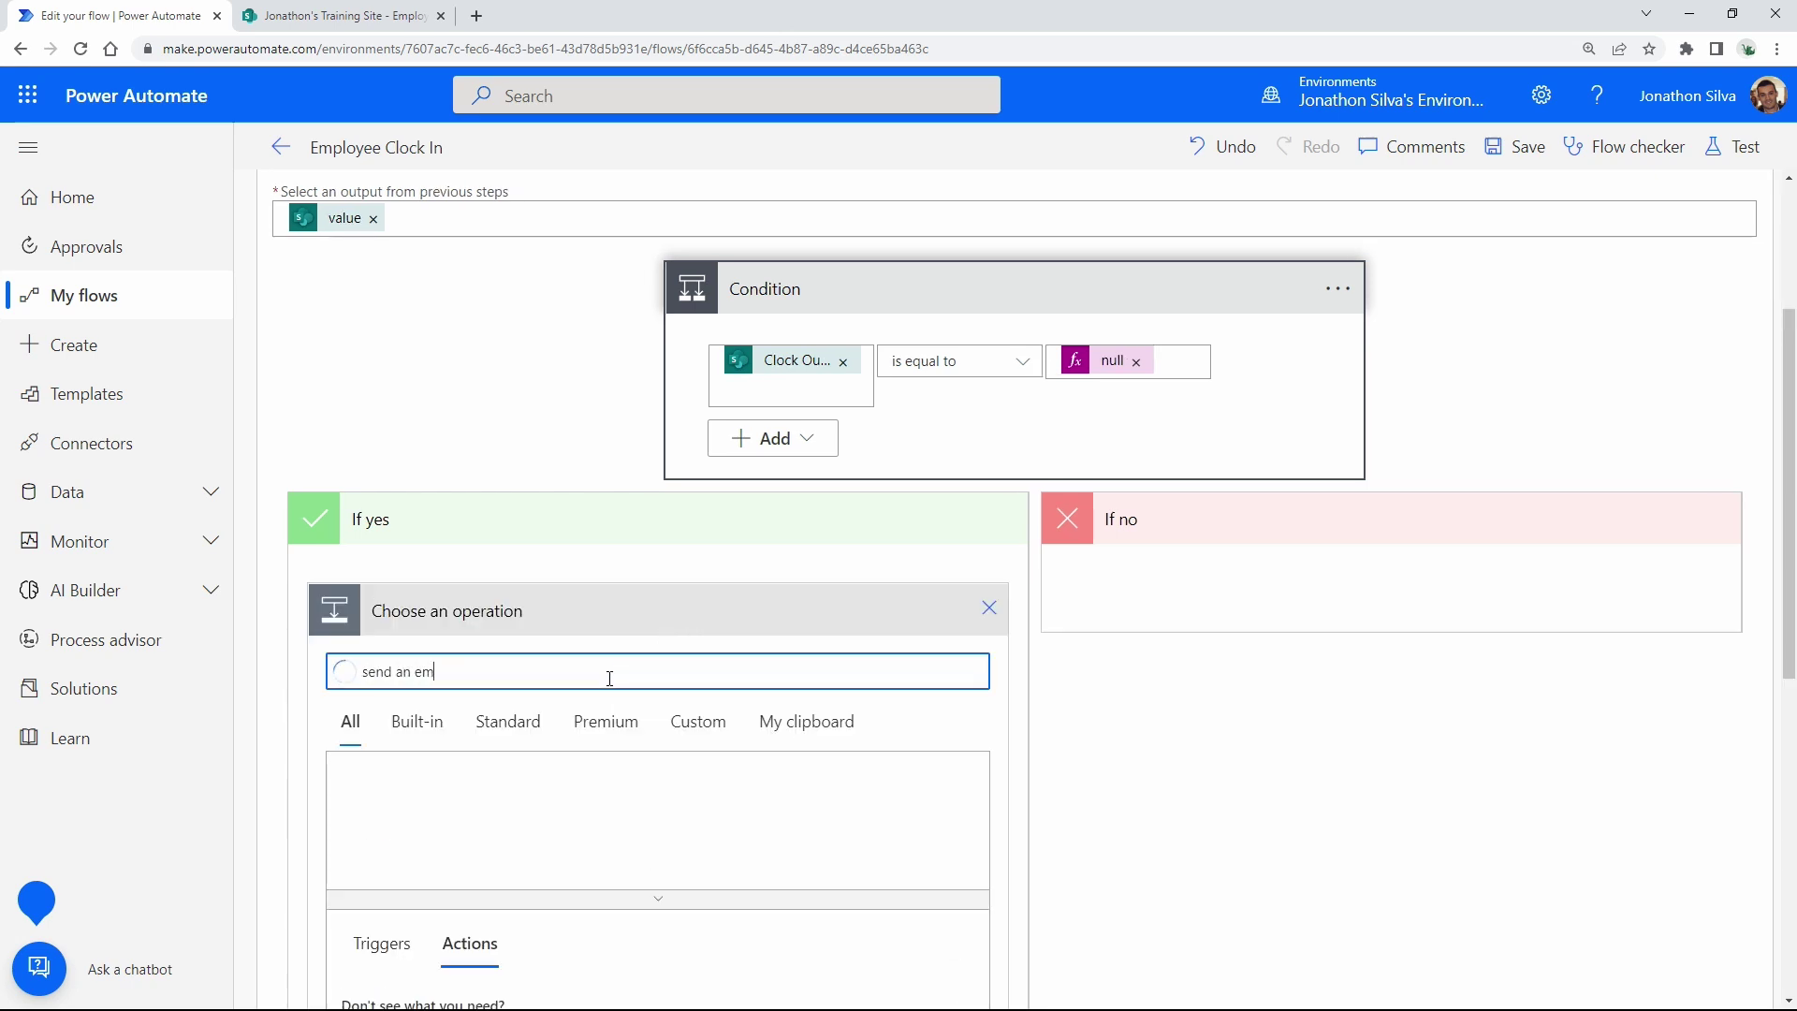
pyautogui.scroll(-3, 610, 678)
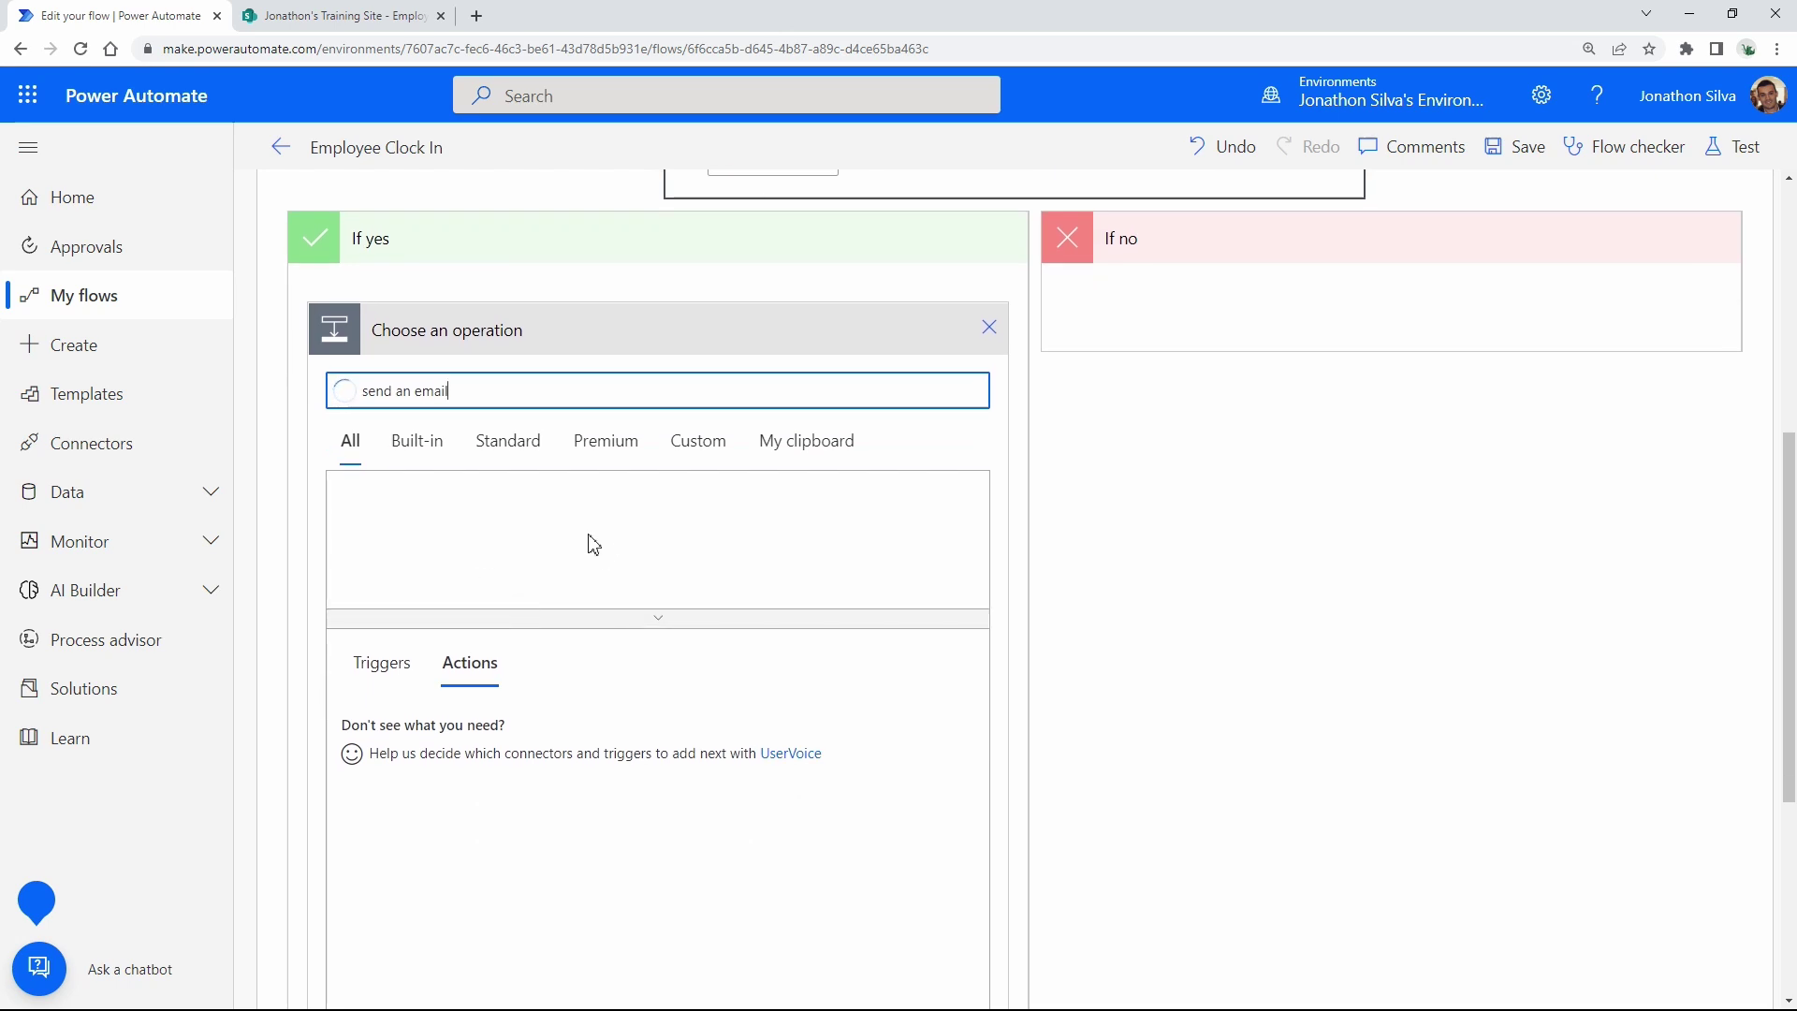
pyautogui.scroll(-1, 590, 537)
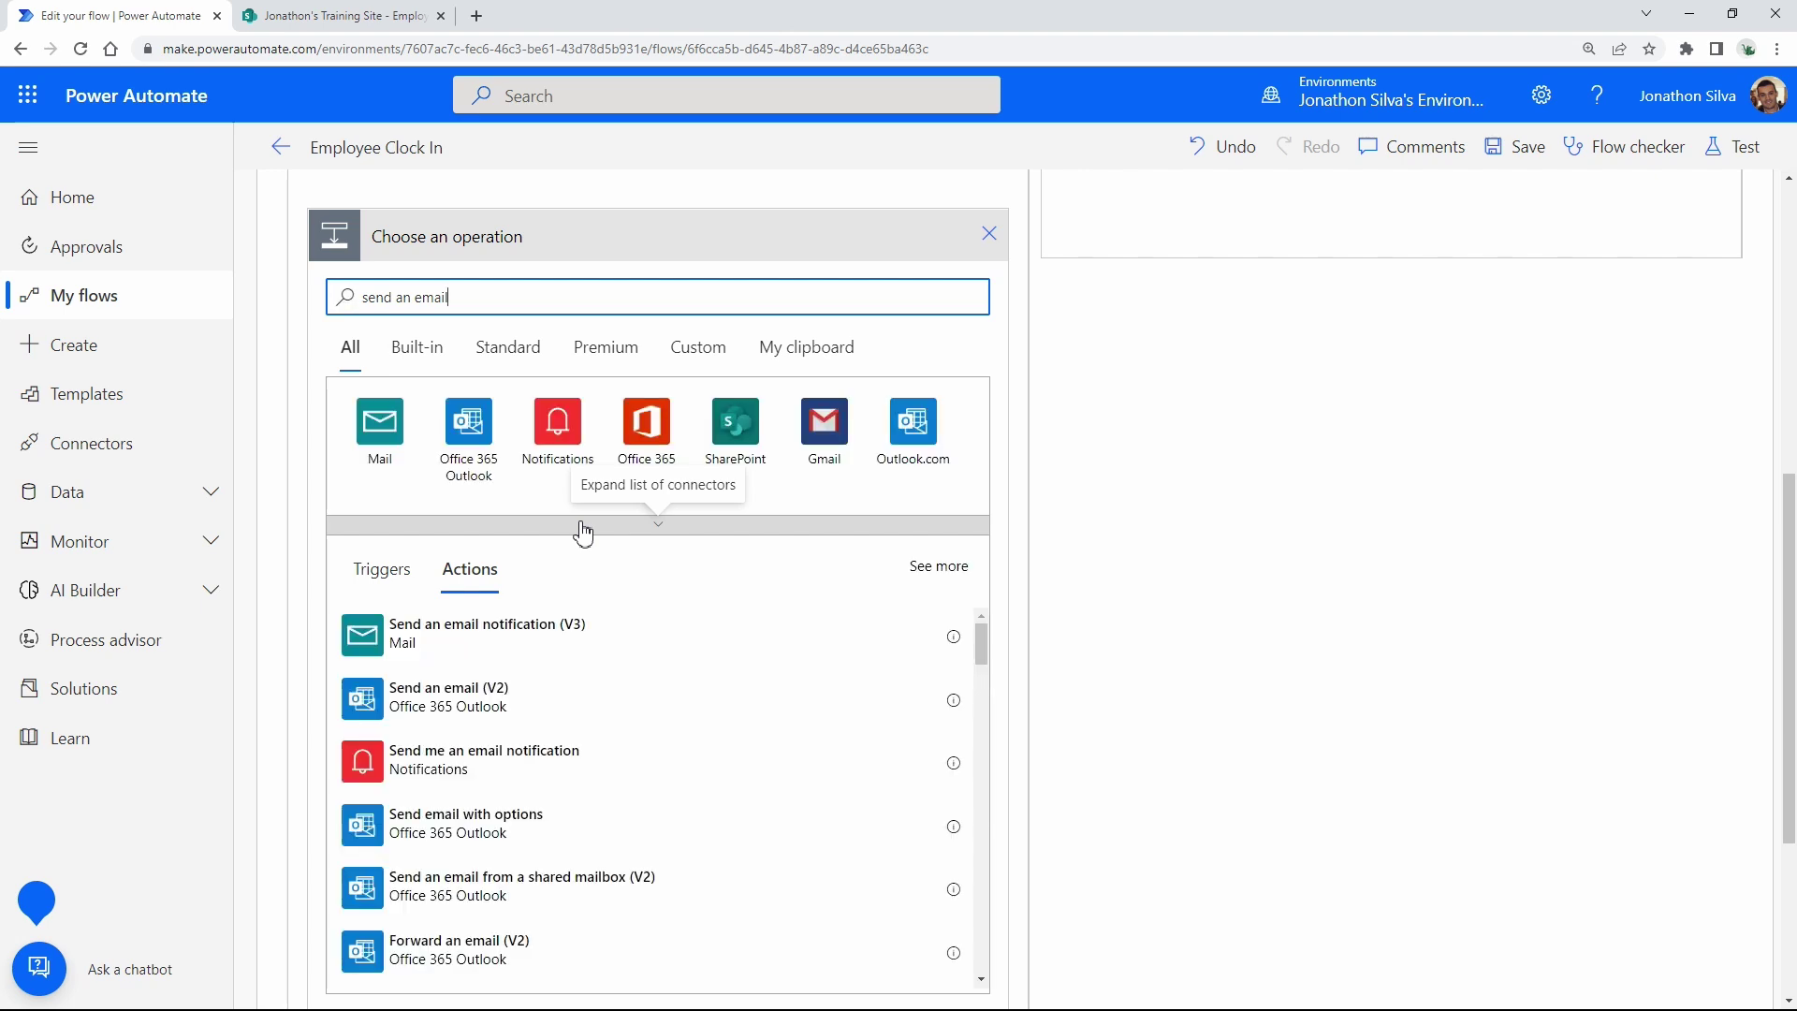
pyautogui.click(522, 706)
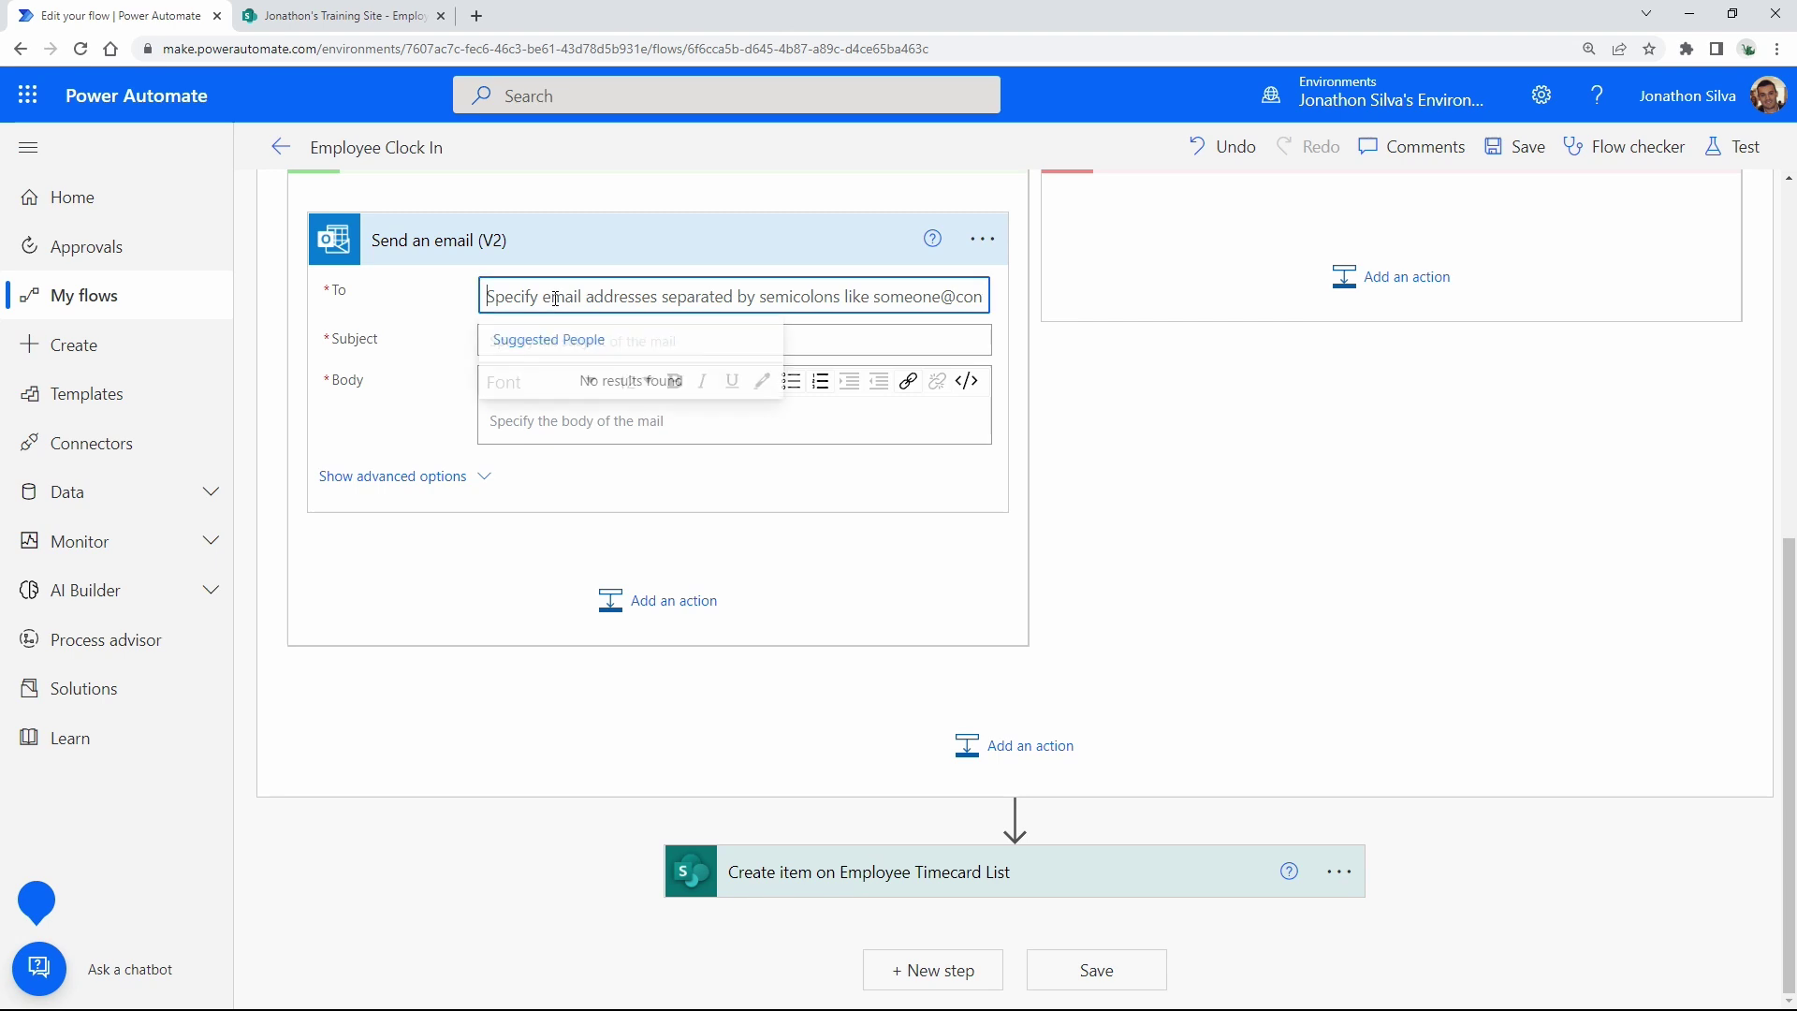
# Address the email to the trigger's User email dynamic content.
pyautogui.click(739, 297)
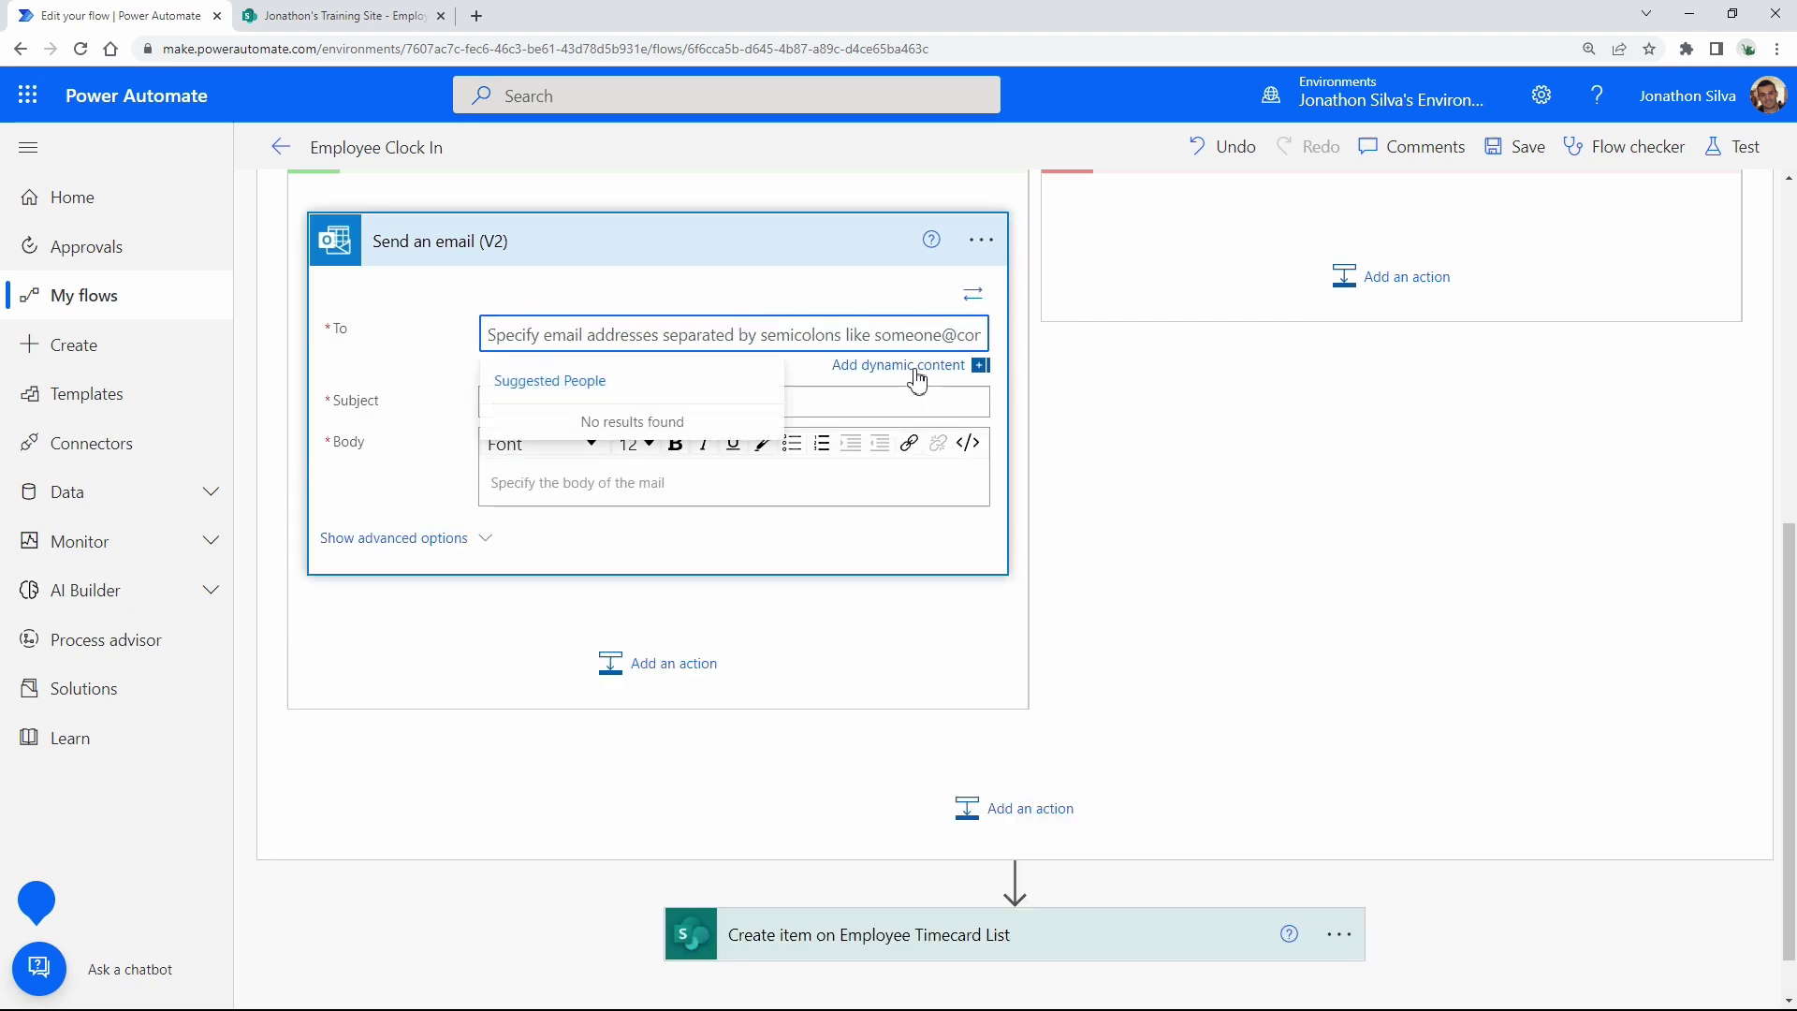
pyautogui.click(913, 365)
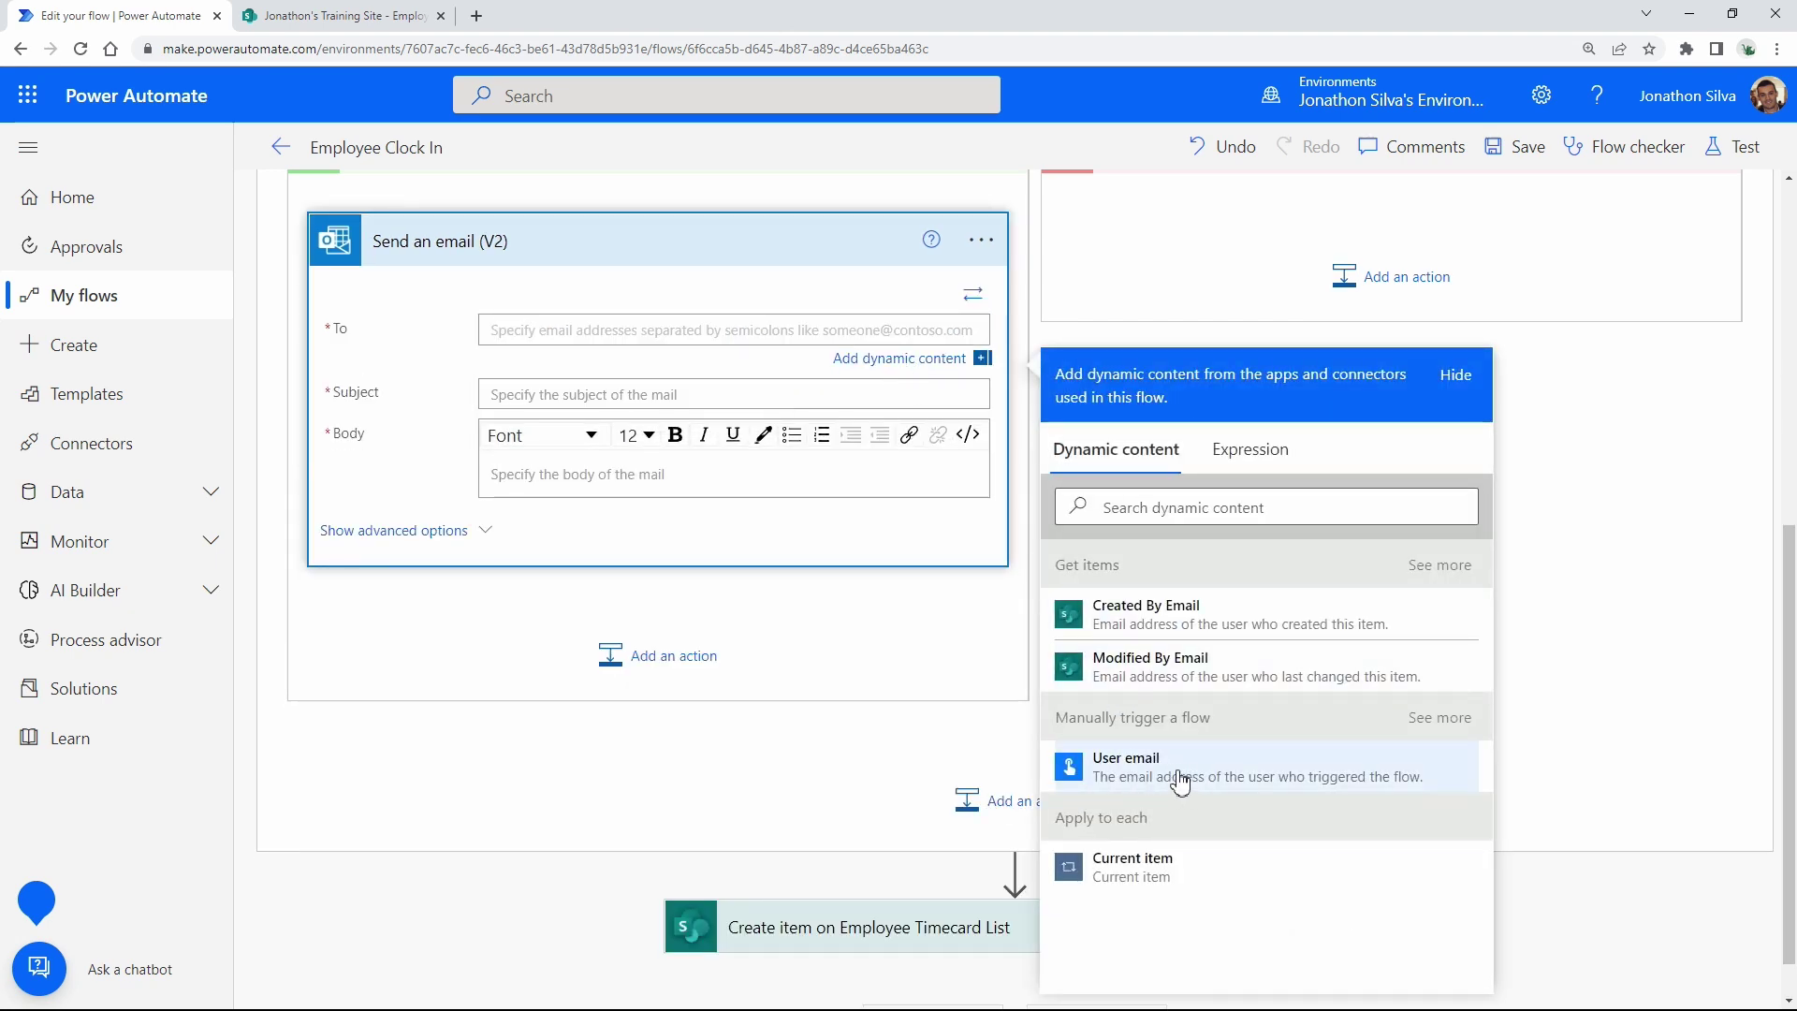
pyautogui.click(1129, 768)
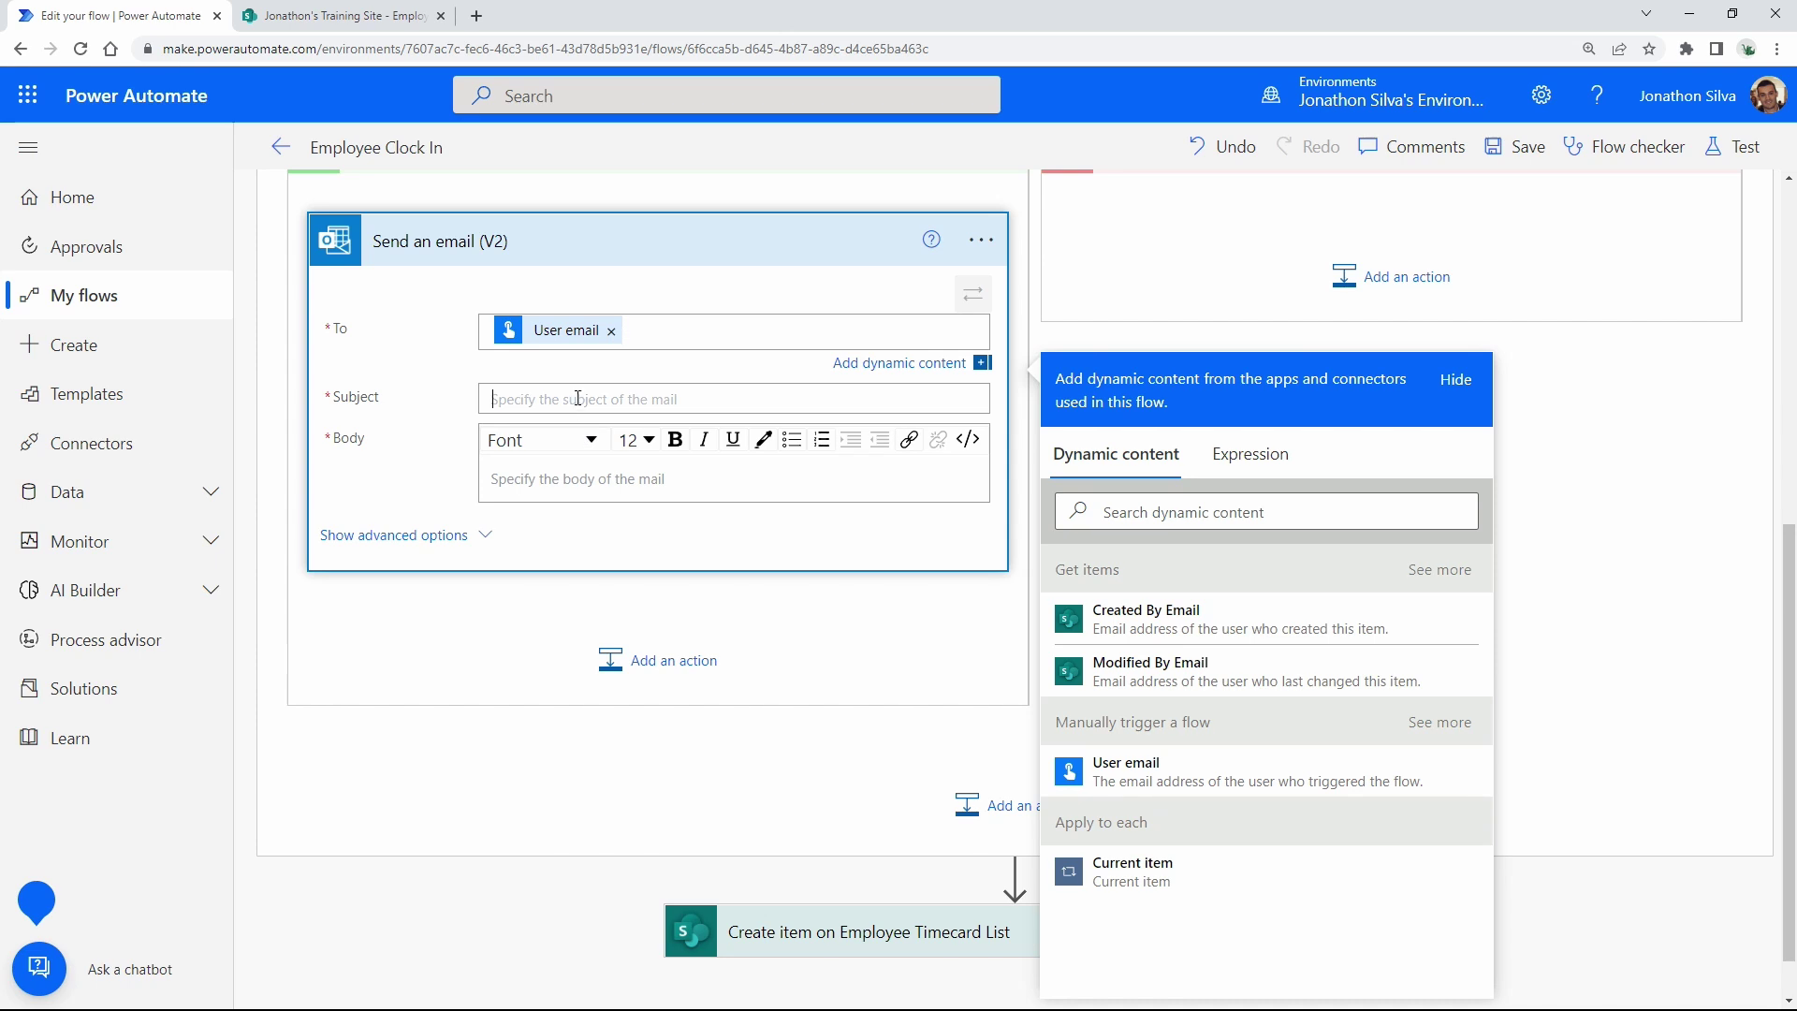
# Give the email the subject "You forgot to clock out last time!" and the body "Please see your supervisor!".
pyautogui.click(578, 398)
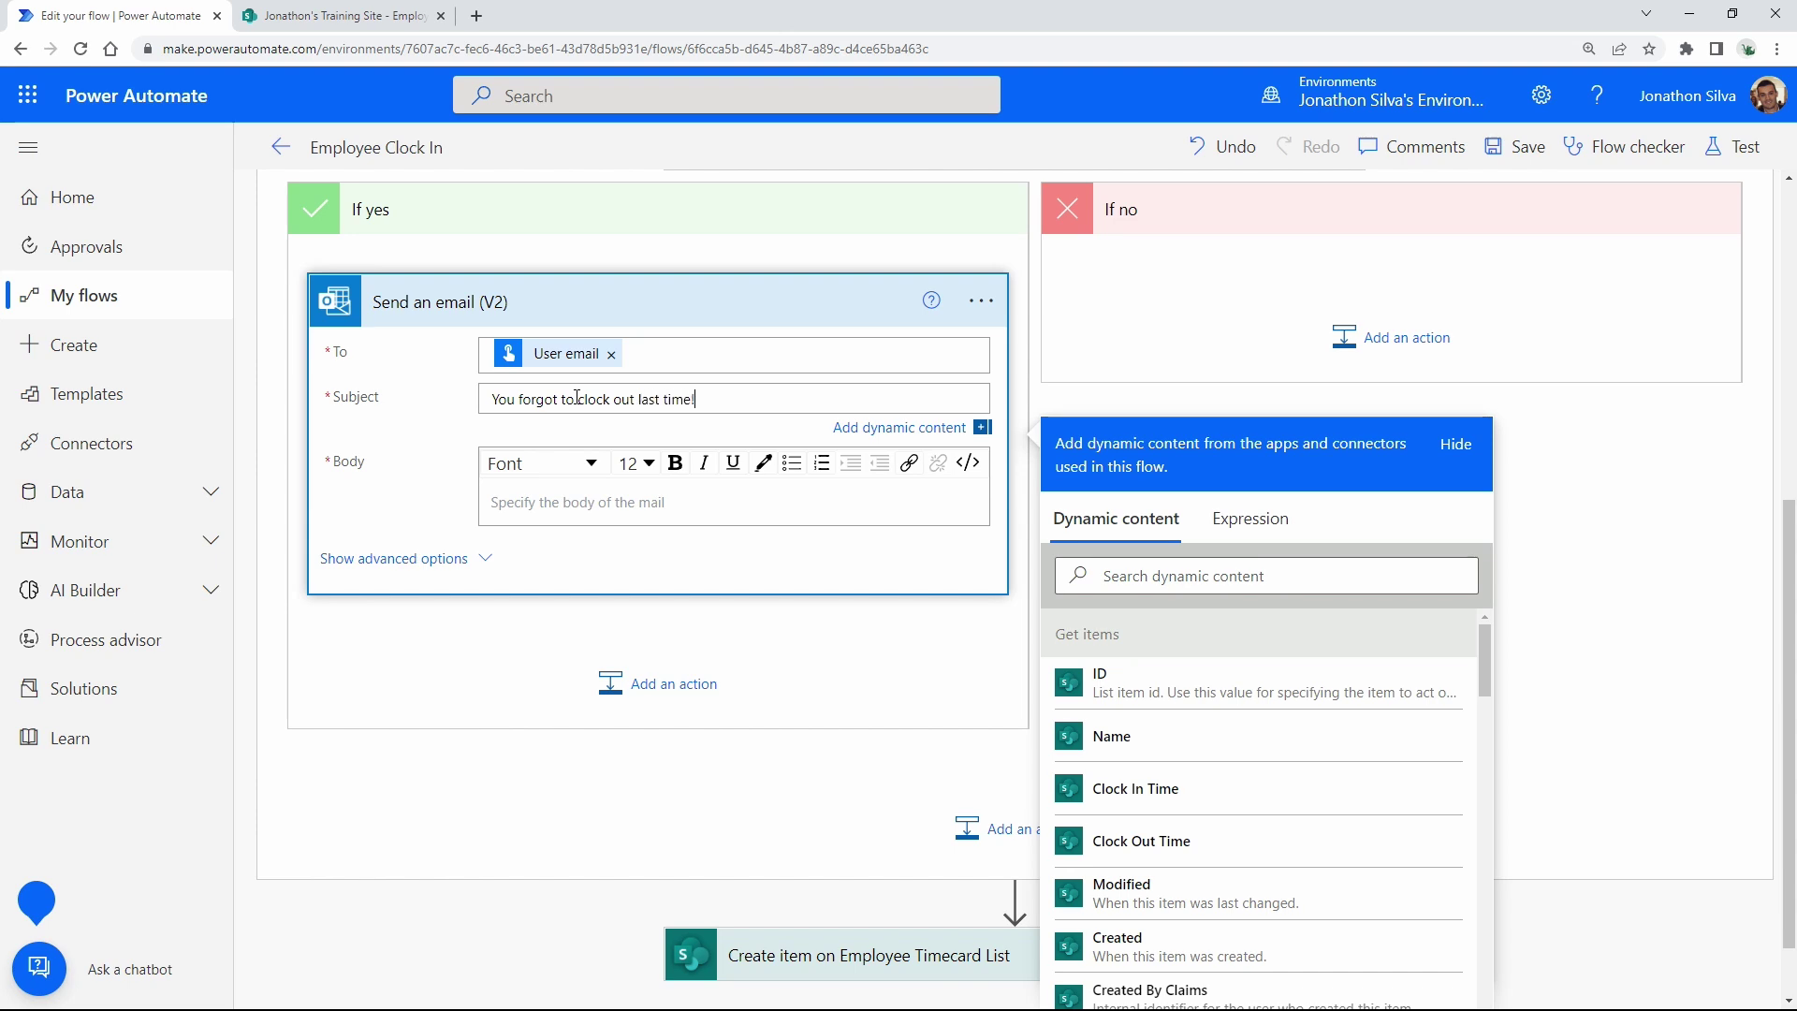
pyautogui.click(541, 501)
pyautogui.write('Please see your supervisor!')
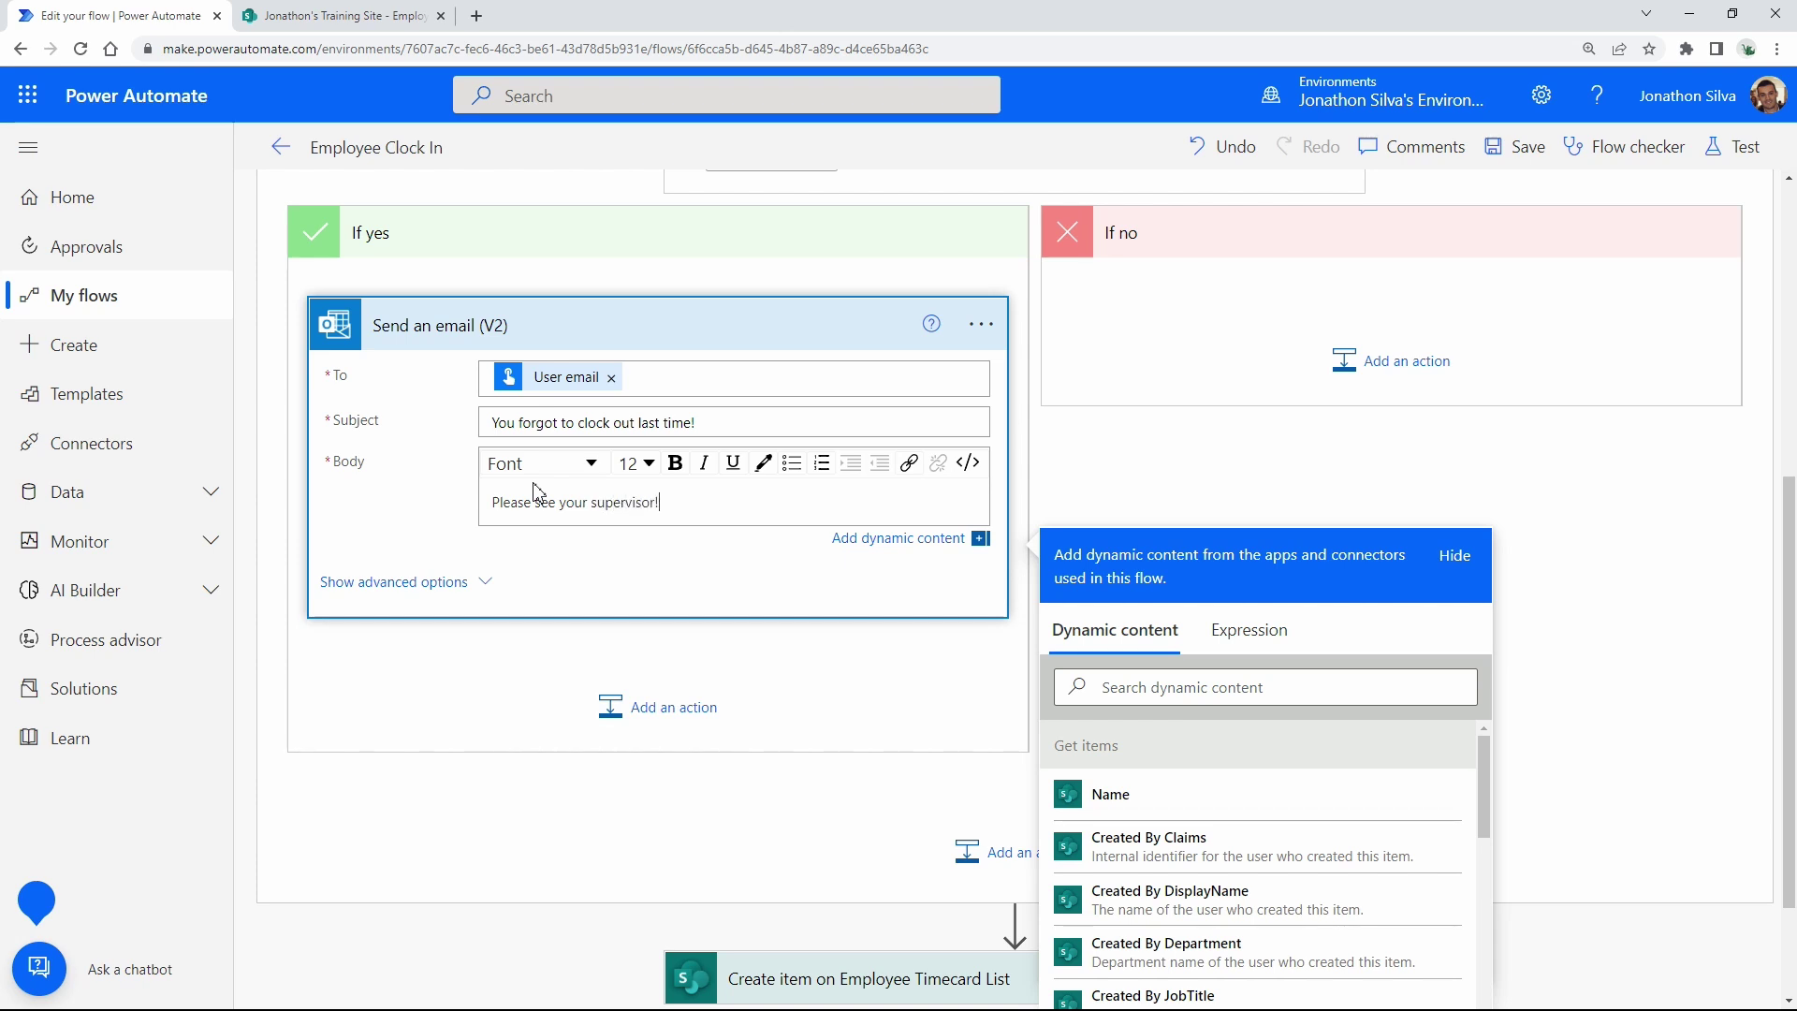
pyautogui.click(852, 681)
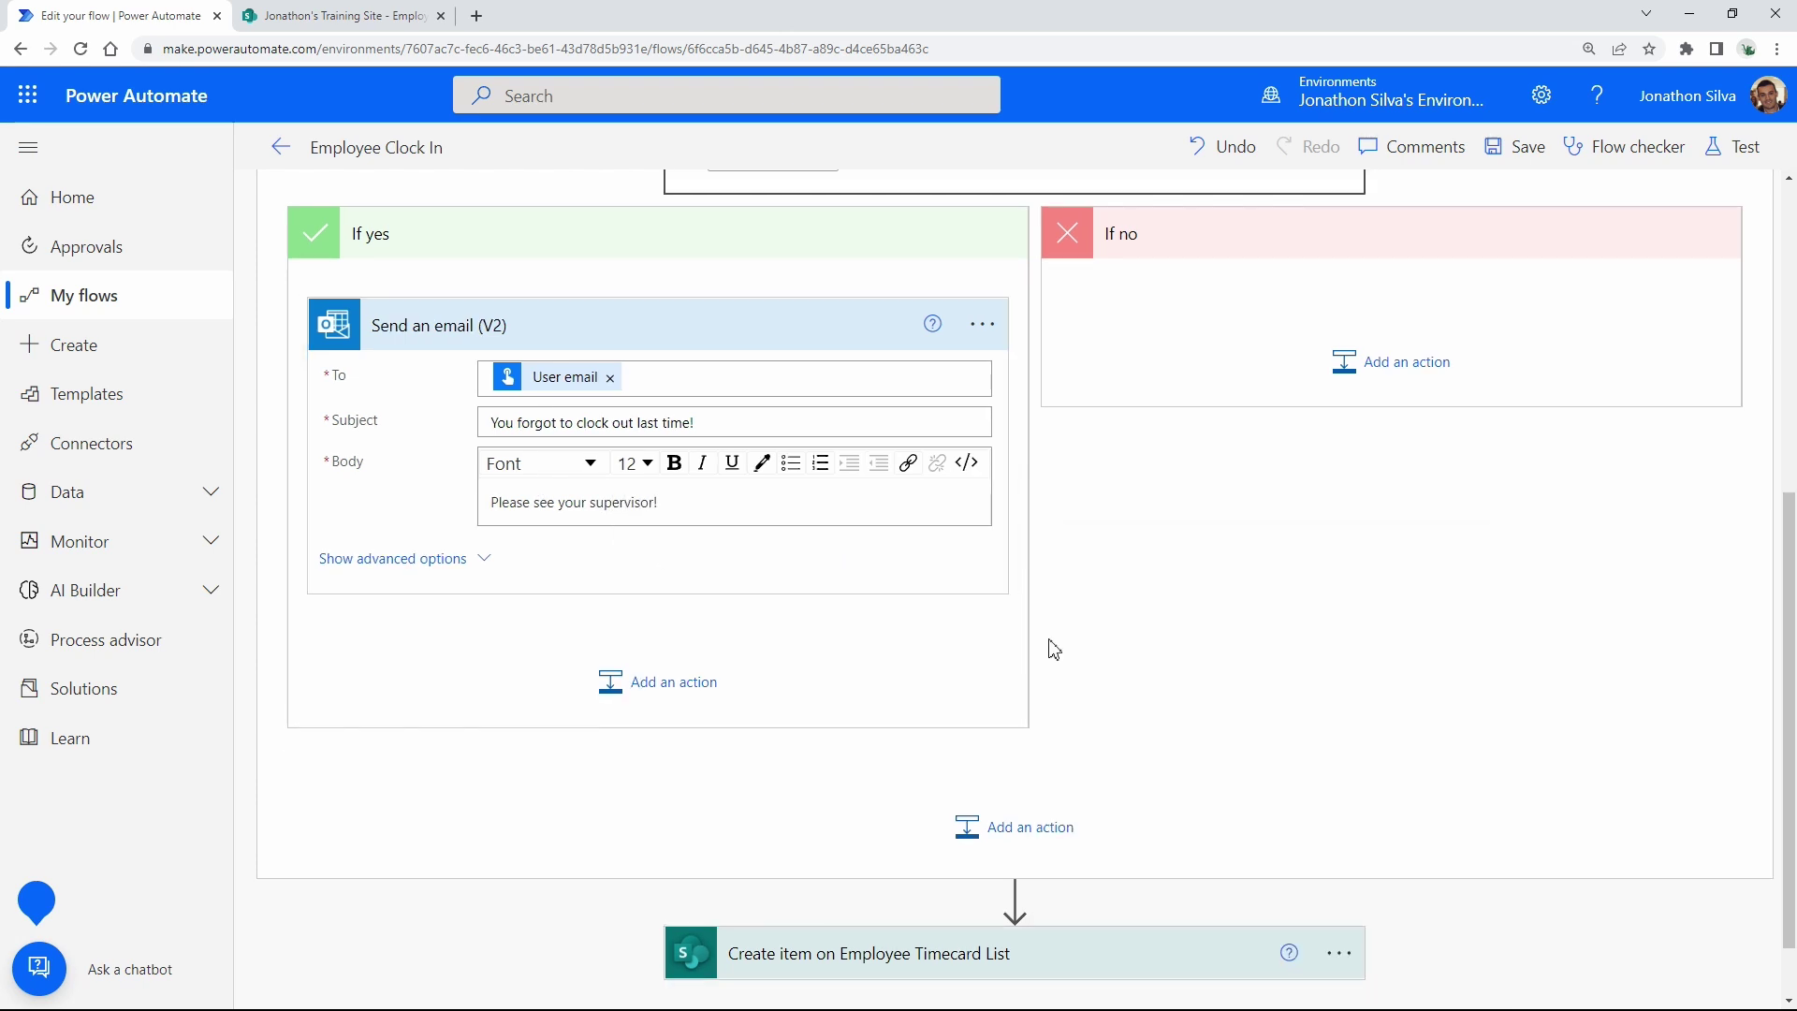
# Review the condition against the SharePoint timecard entries and move Create item on Employee Timecard List into the If no branch.
pyautogui.scroll(5, 1039, 520)
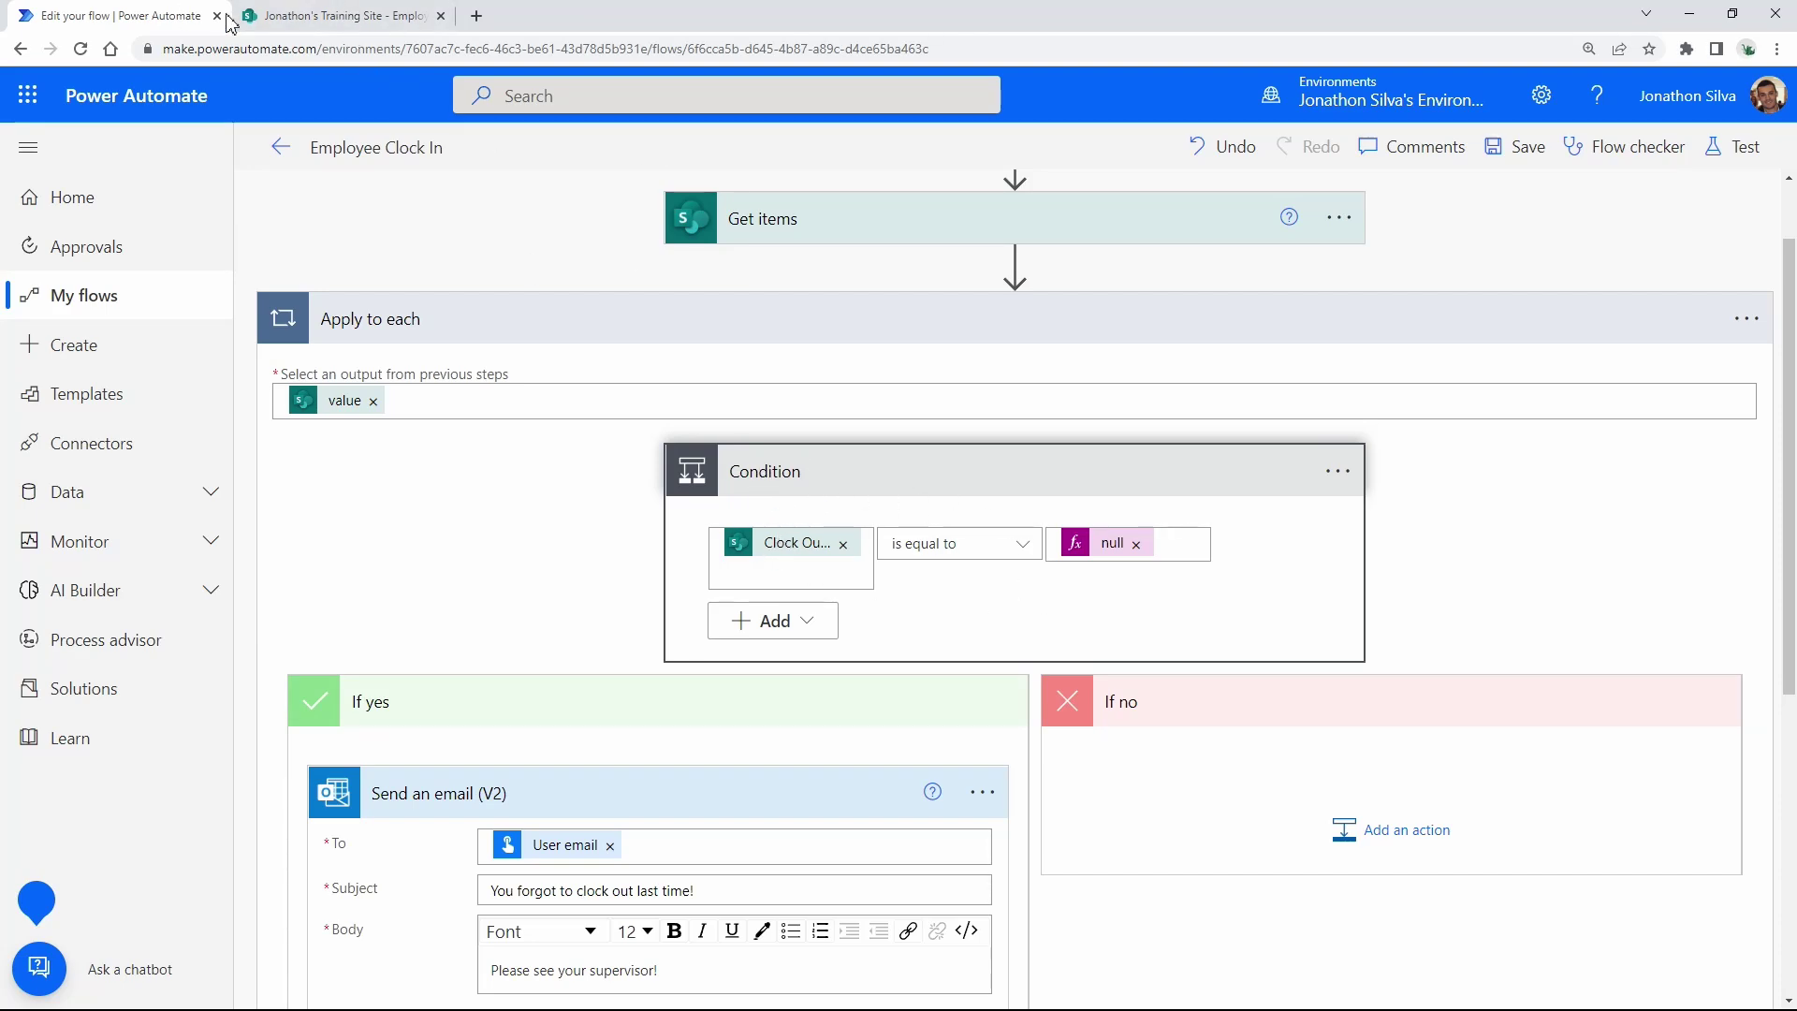
pyautogui.click(361, 17)
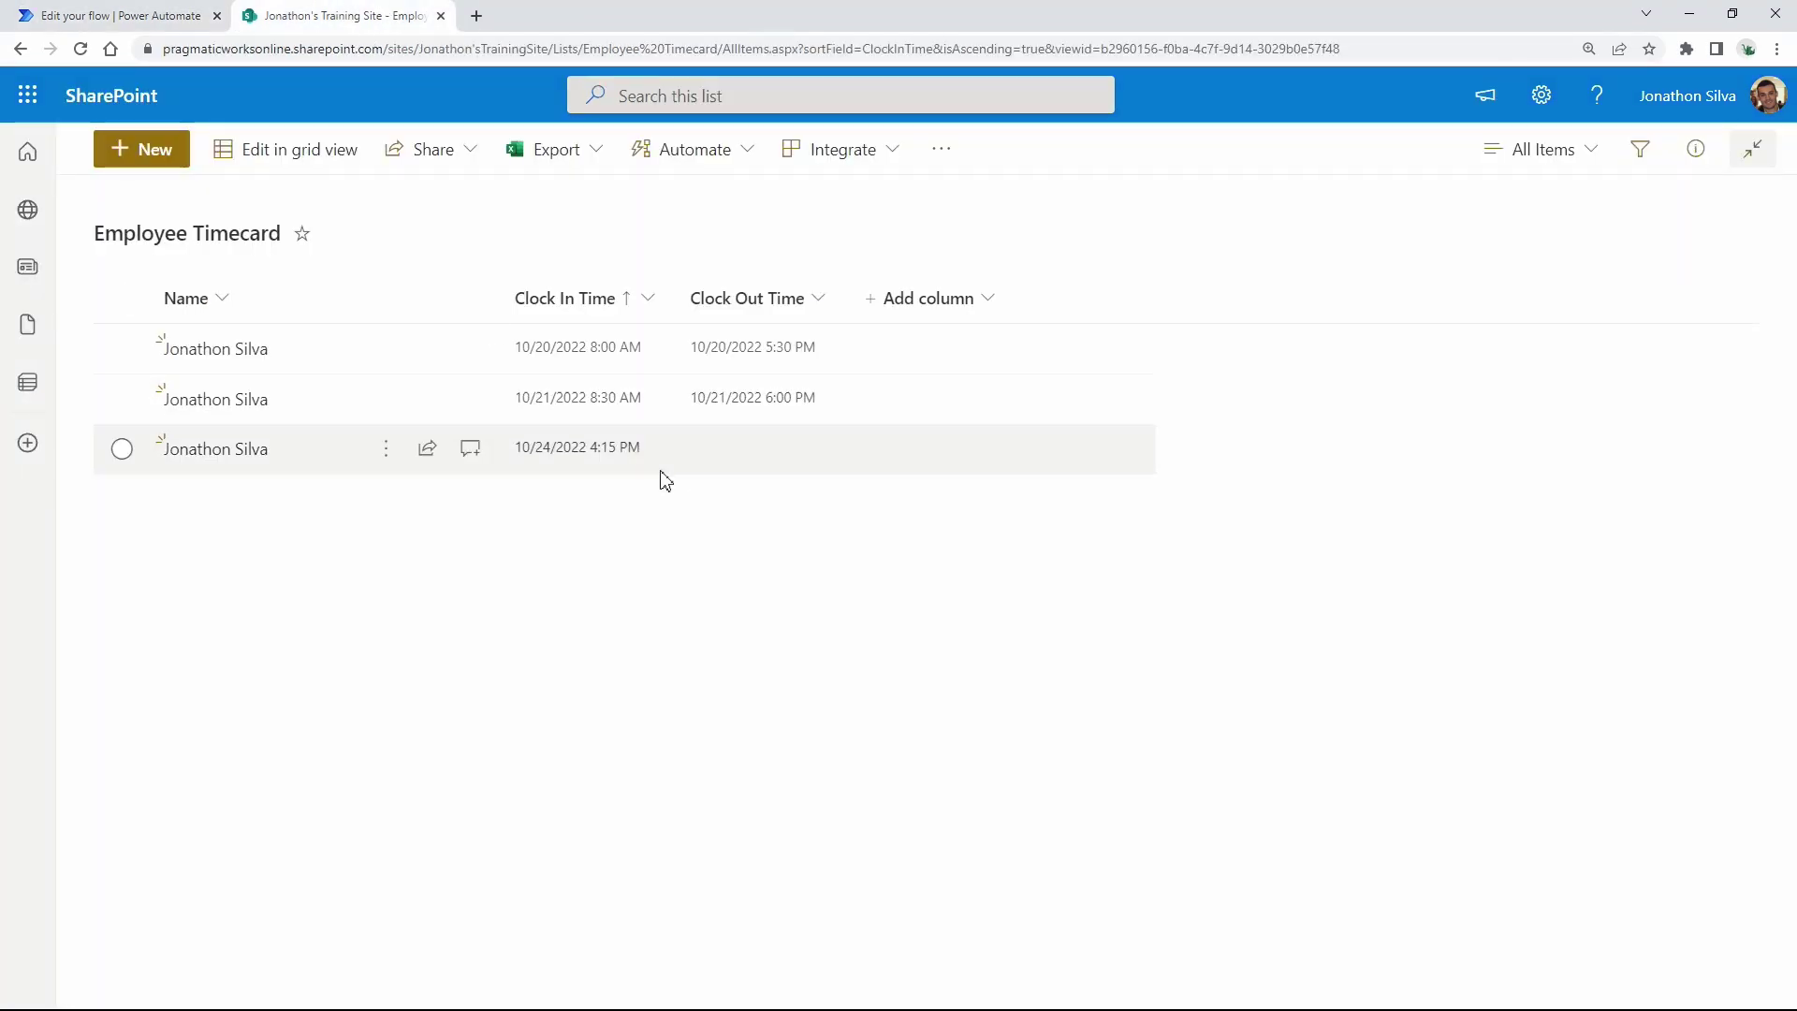
pyautogui.hotkey('ctrl', 'Tab')
pyautogui.scroll(-5, 775, 417)
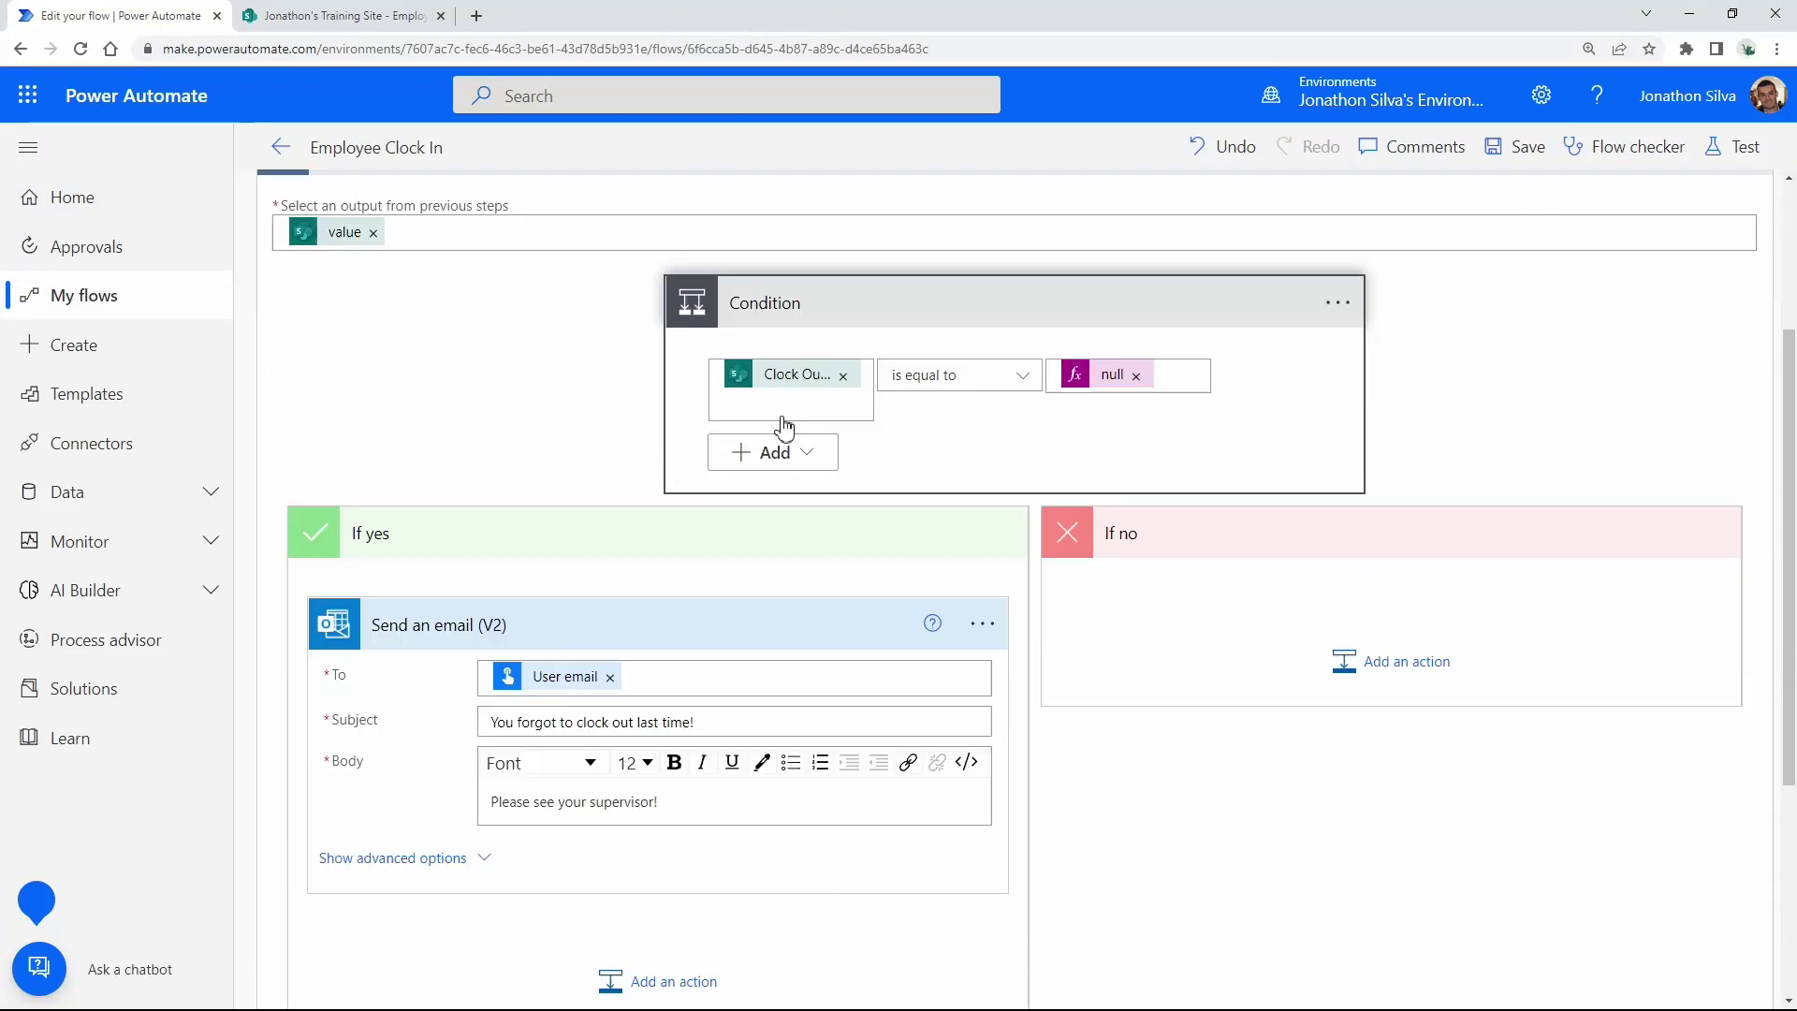
pyautogui.scroll(-1, 822, 693)
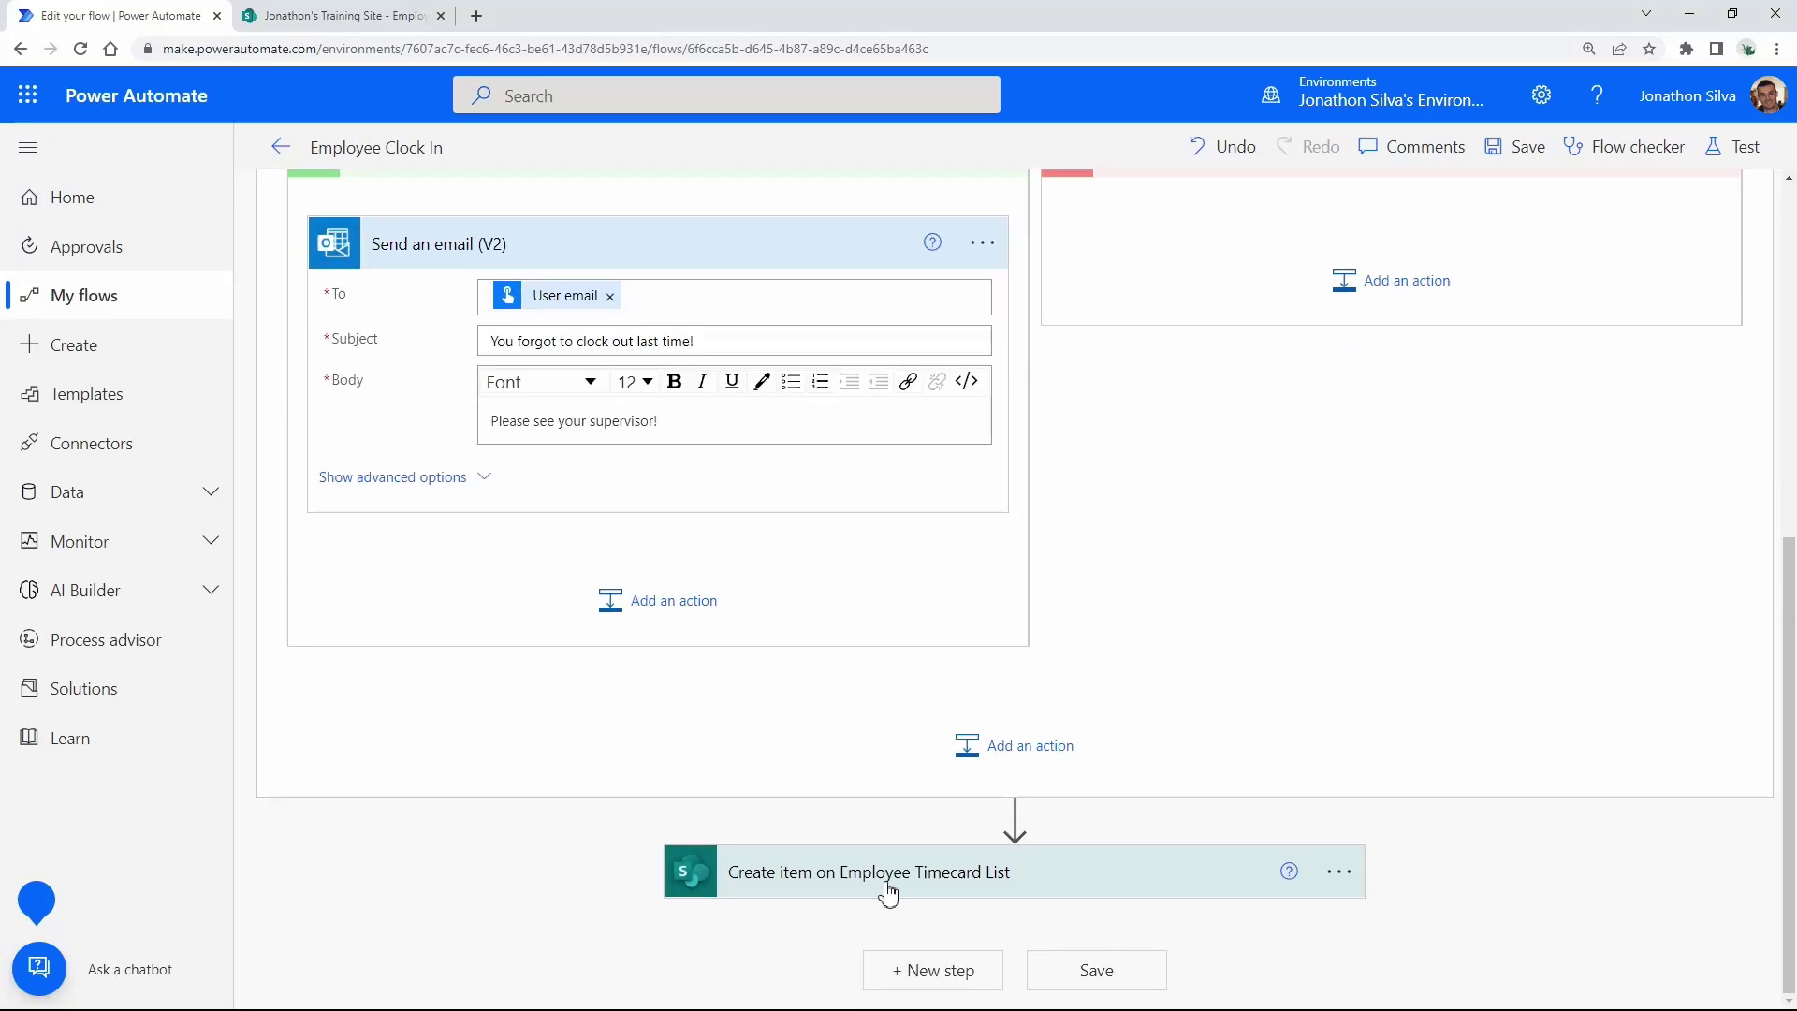
pyautogui.moveTo(828, 880); pyautogui.dragTo(1261, 225)
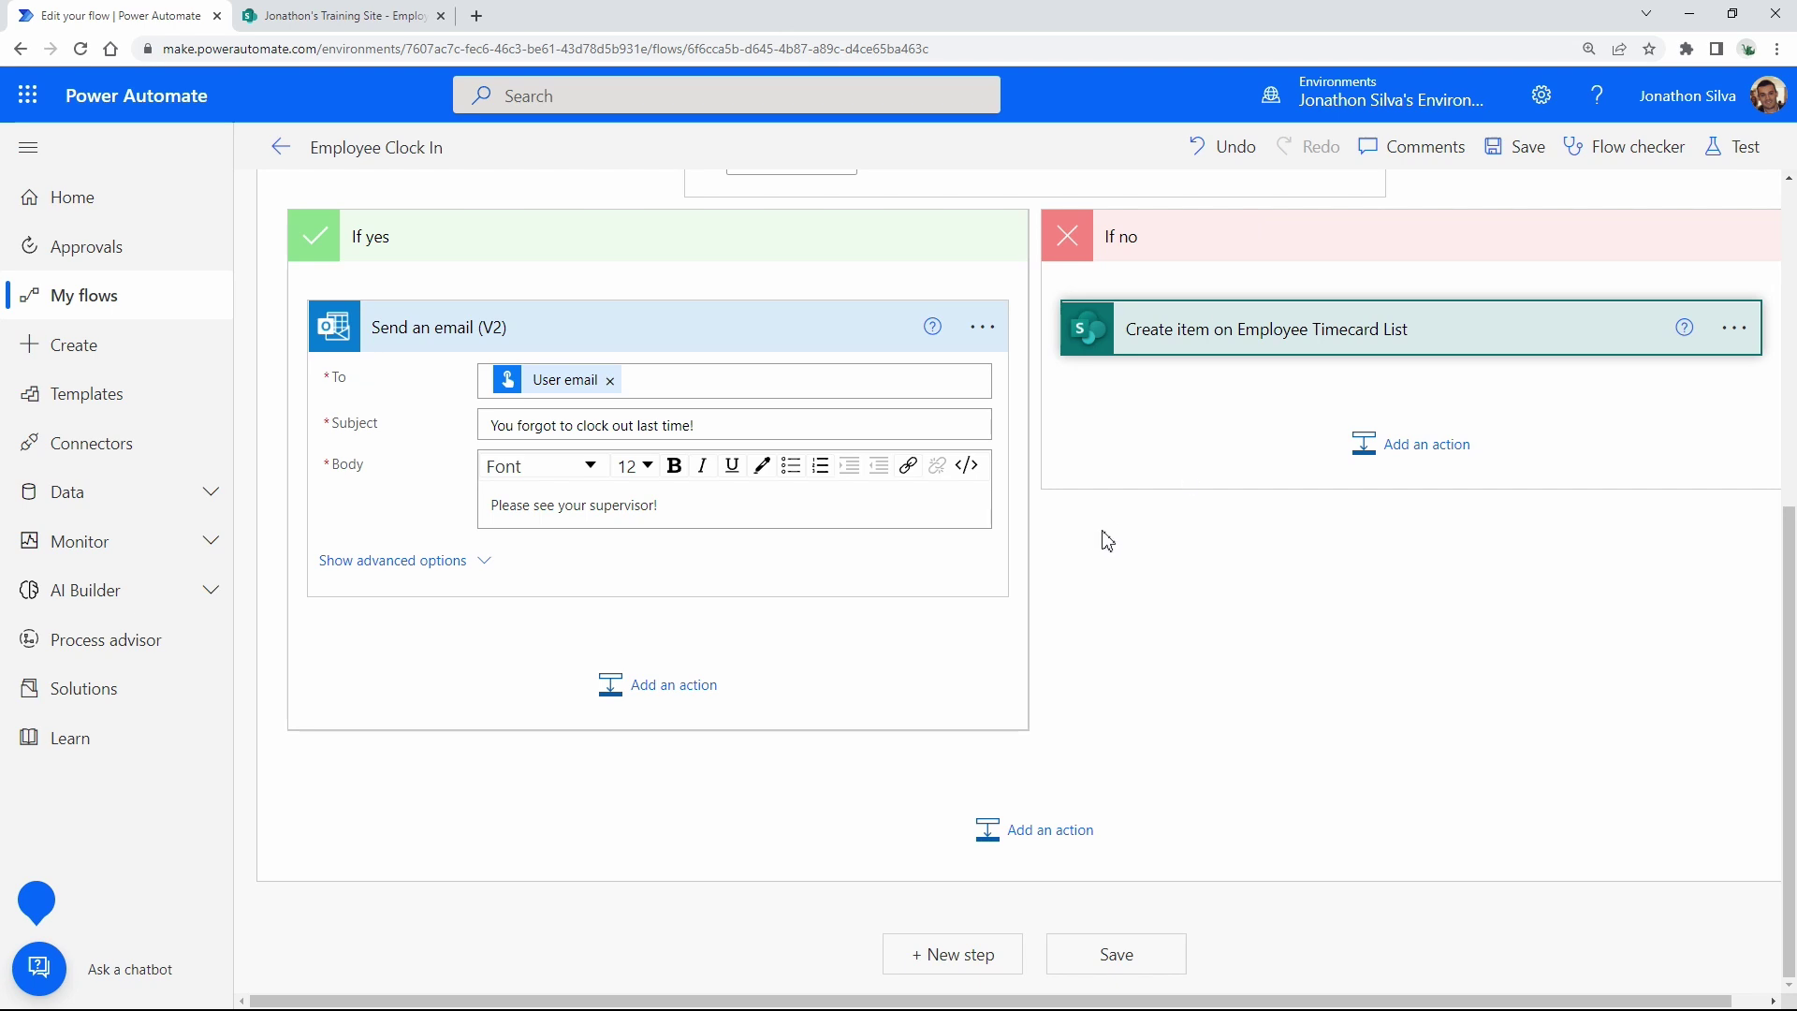
# Review the condition and its two branches, and save the Employee Clock In flow.
pyautogui.scroll(1, 1049, 590)
pyautogui.scroll(2, 1031, 586)
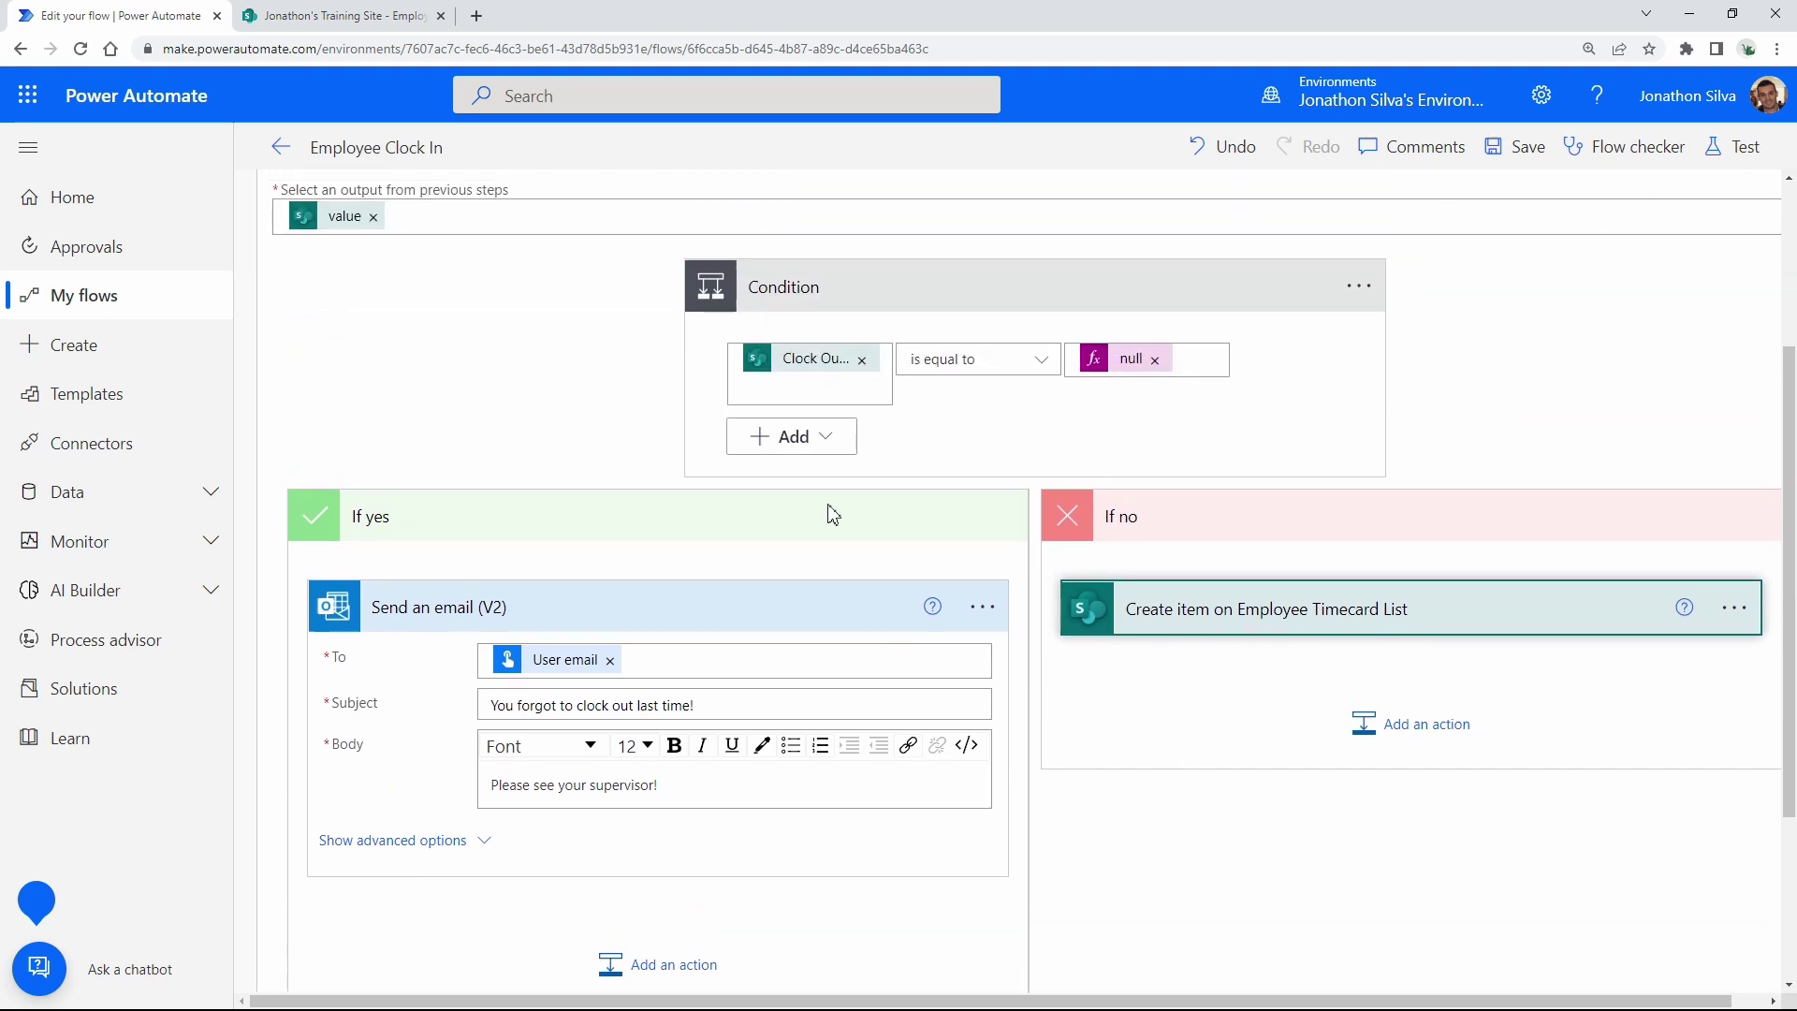
pyautogui.scroll(2, 1227, 446)
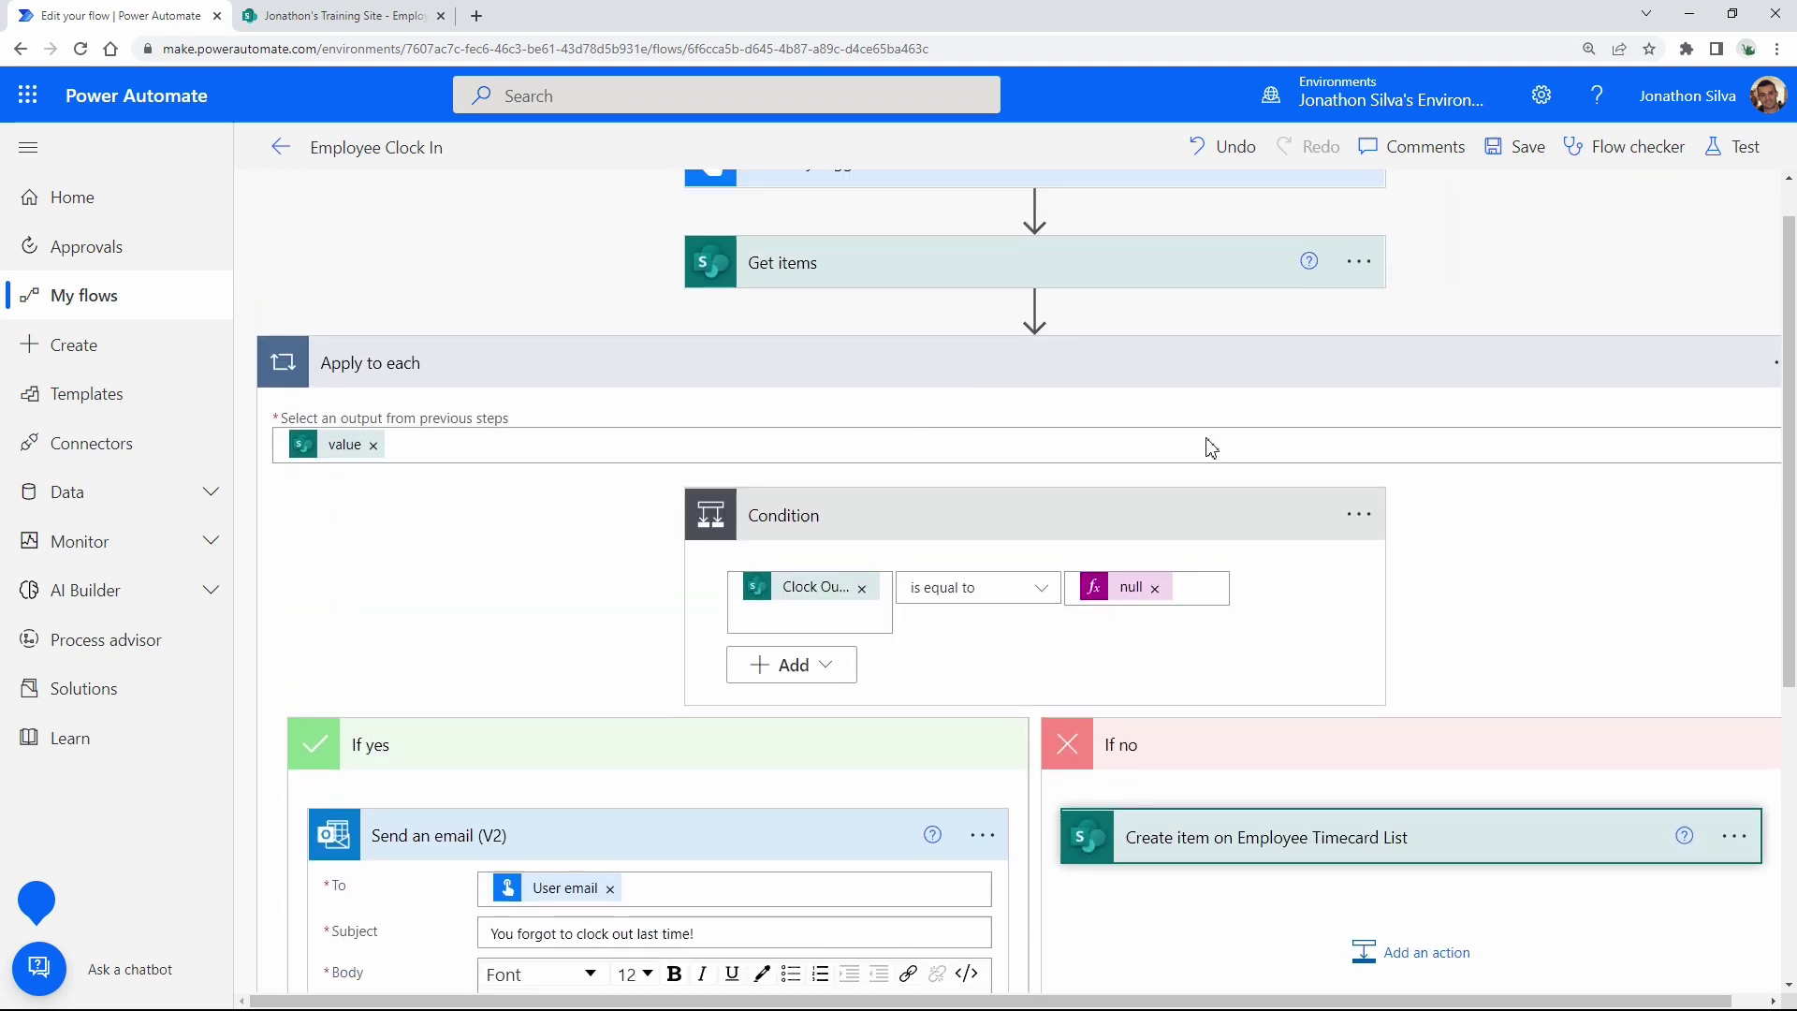
pyautogui.scroll(1, 1328, 422)
pyautogui.click(1514, 150)
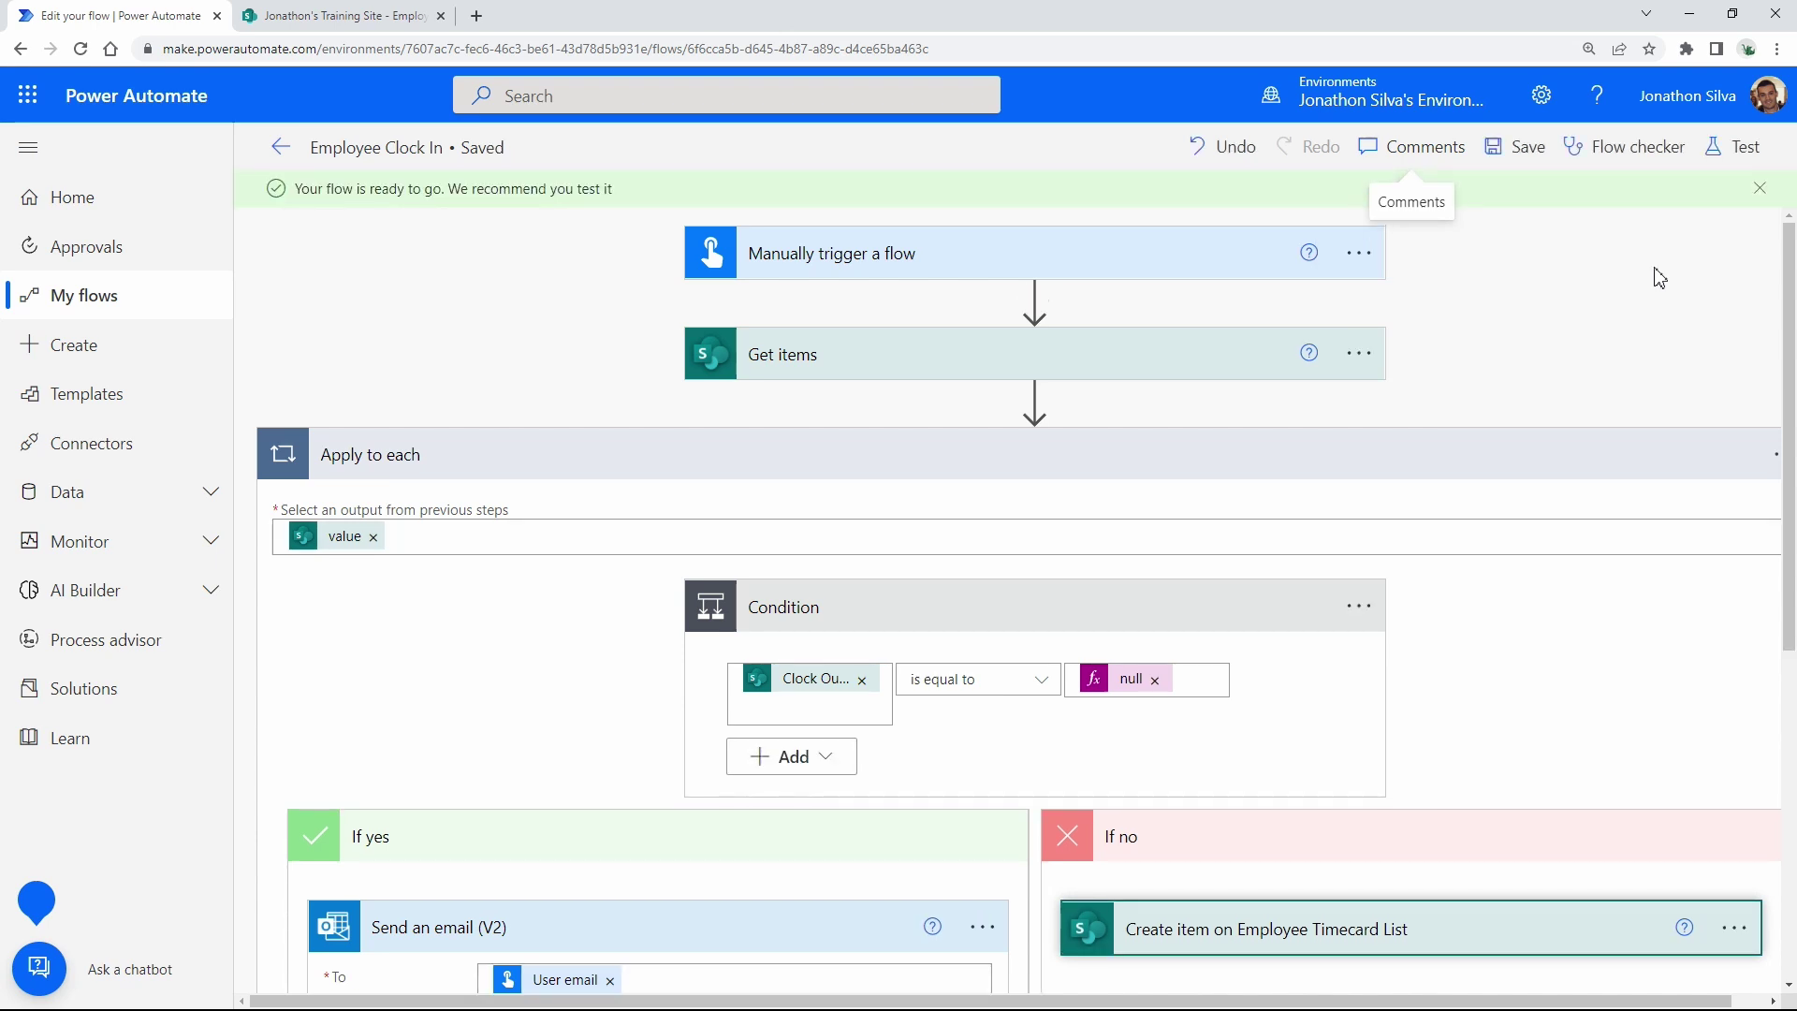
# Test the saved flow manually and open its run details.
pyautogui.click(1734, 148)
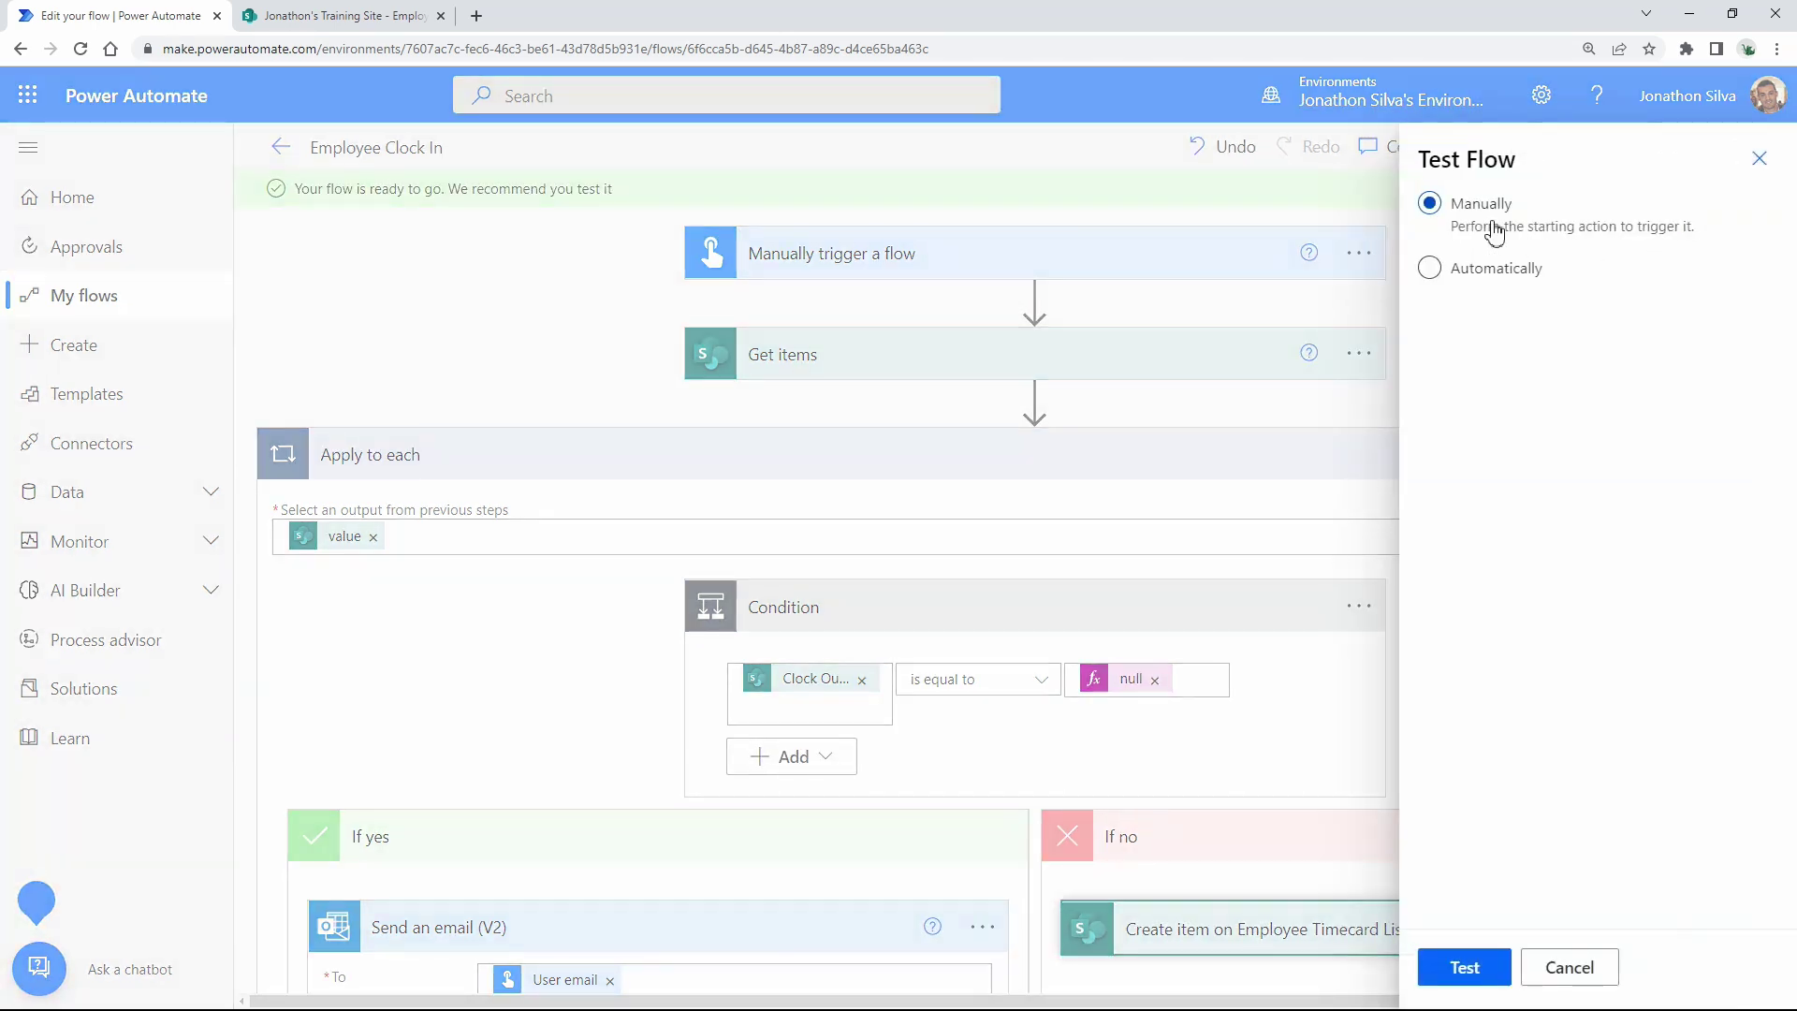
pyautogui.click(1466, 968)
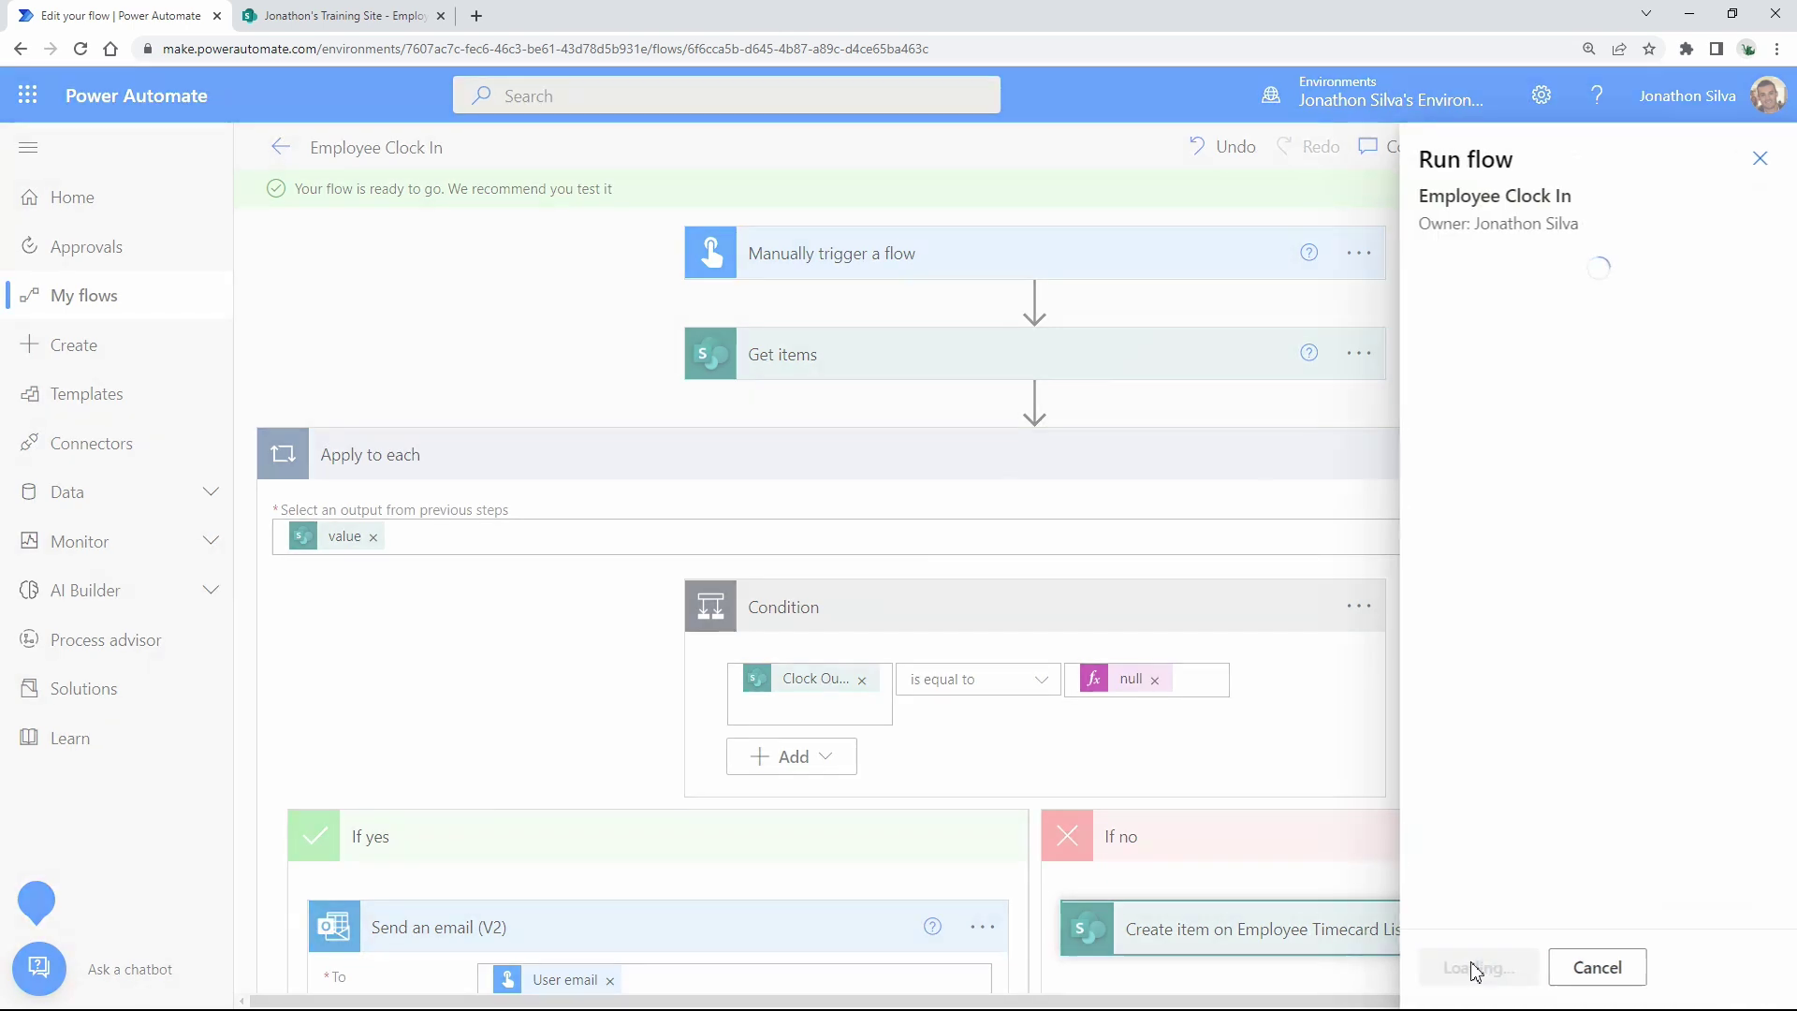
pyautogui.click(1476, 965)
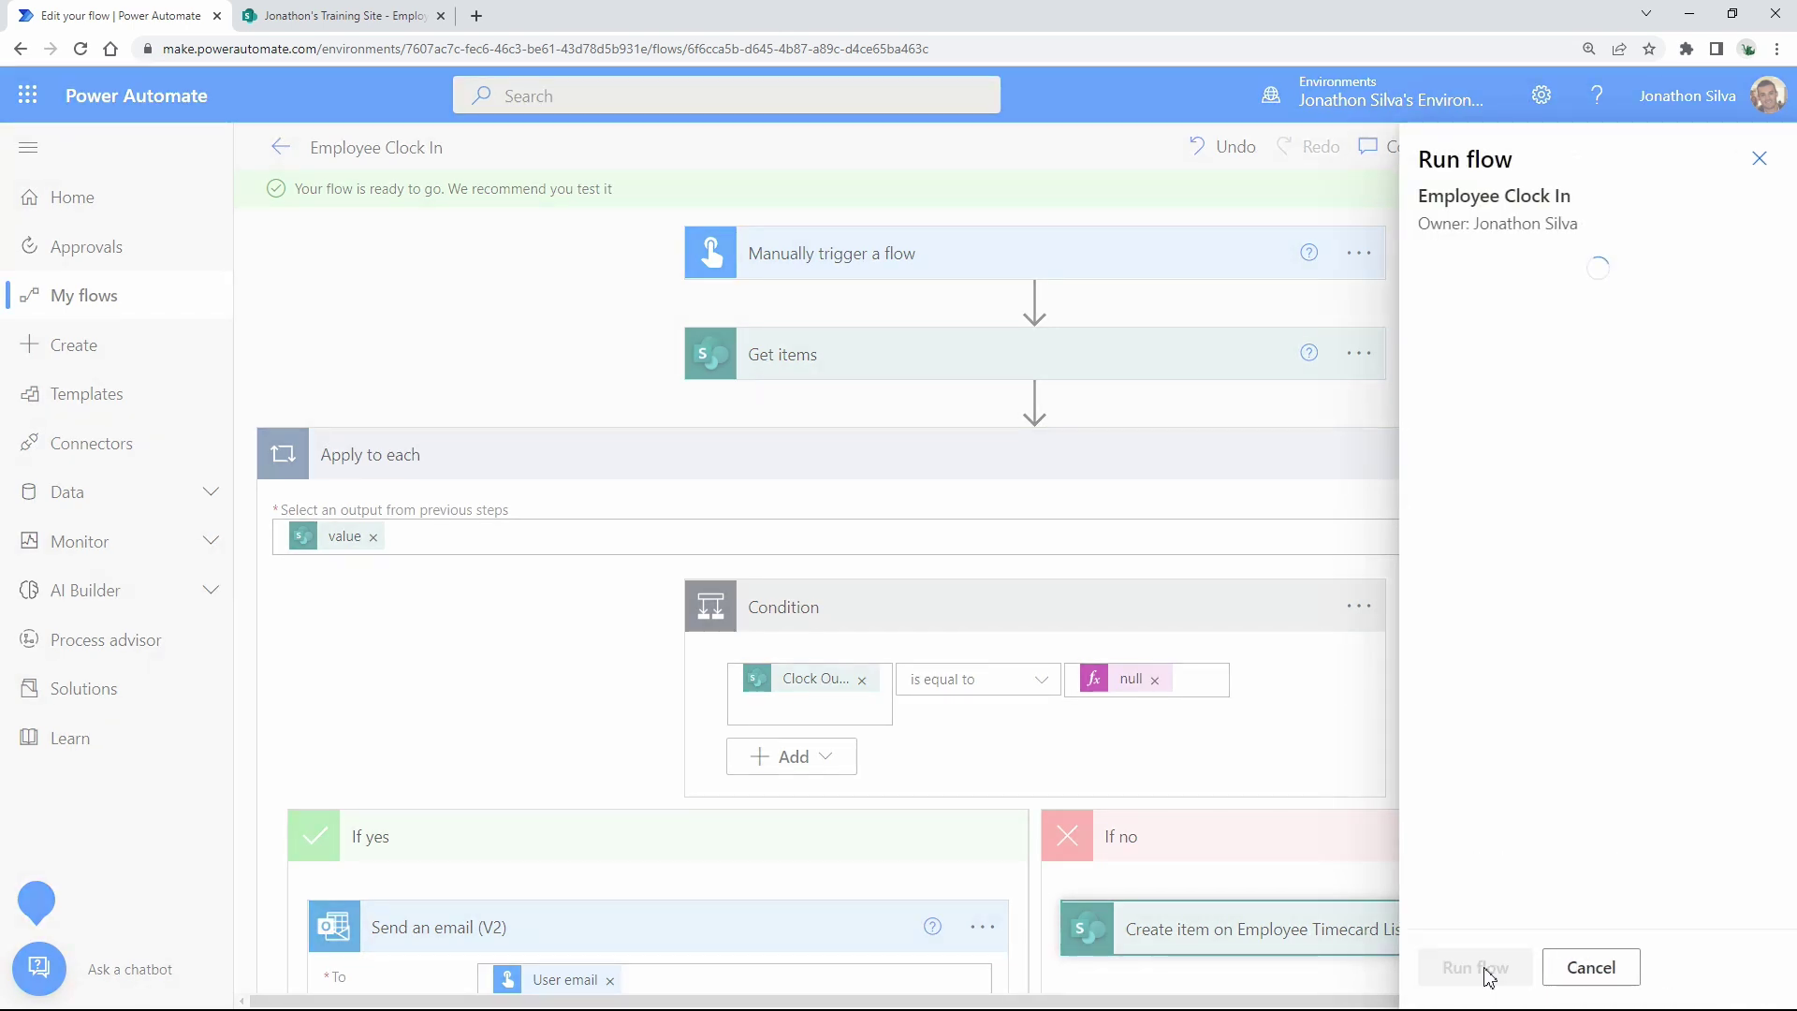
pyautogui.click(1479, 969)
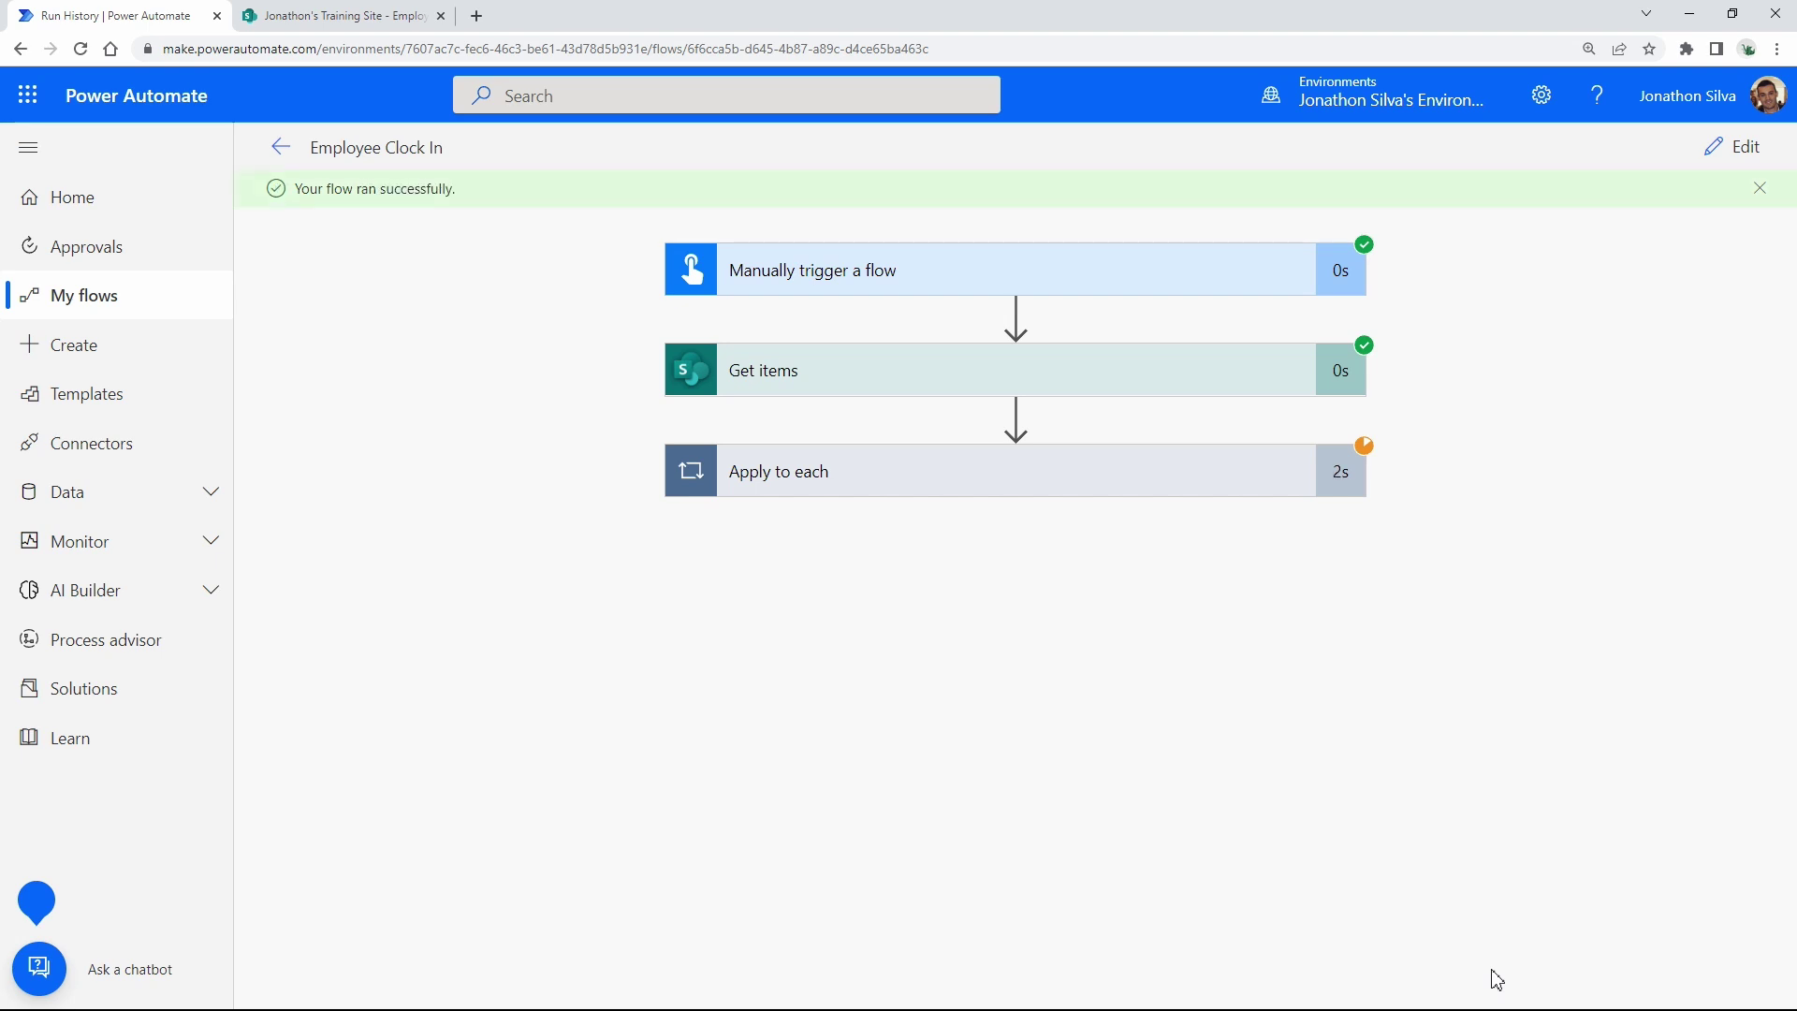
# Check the run's Condition inside Apply to each against the latest SharePoint timecard entry and the reminder email received in Outlook.
pyautogui.click(1000, 480)
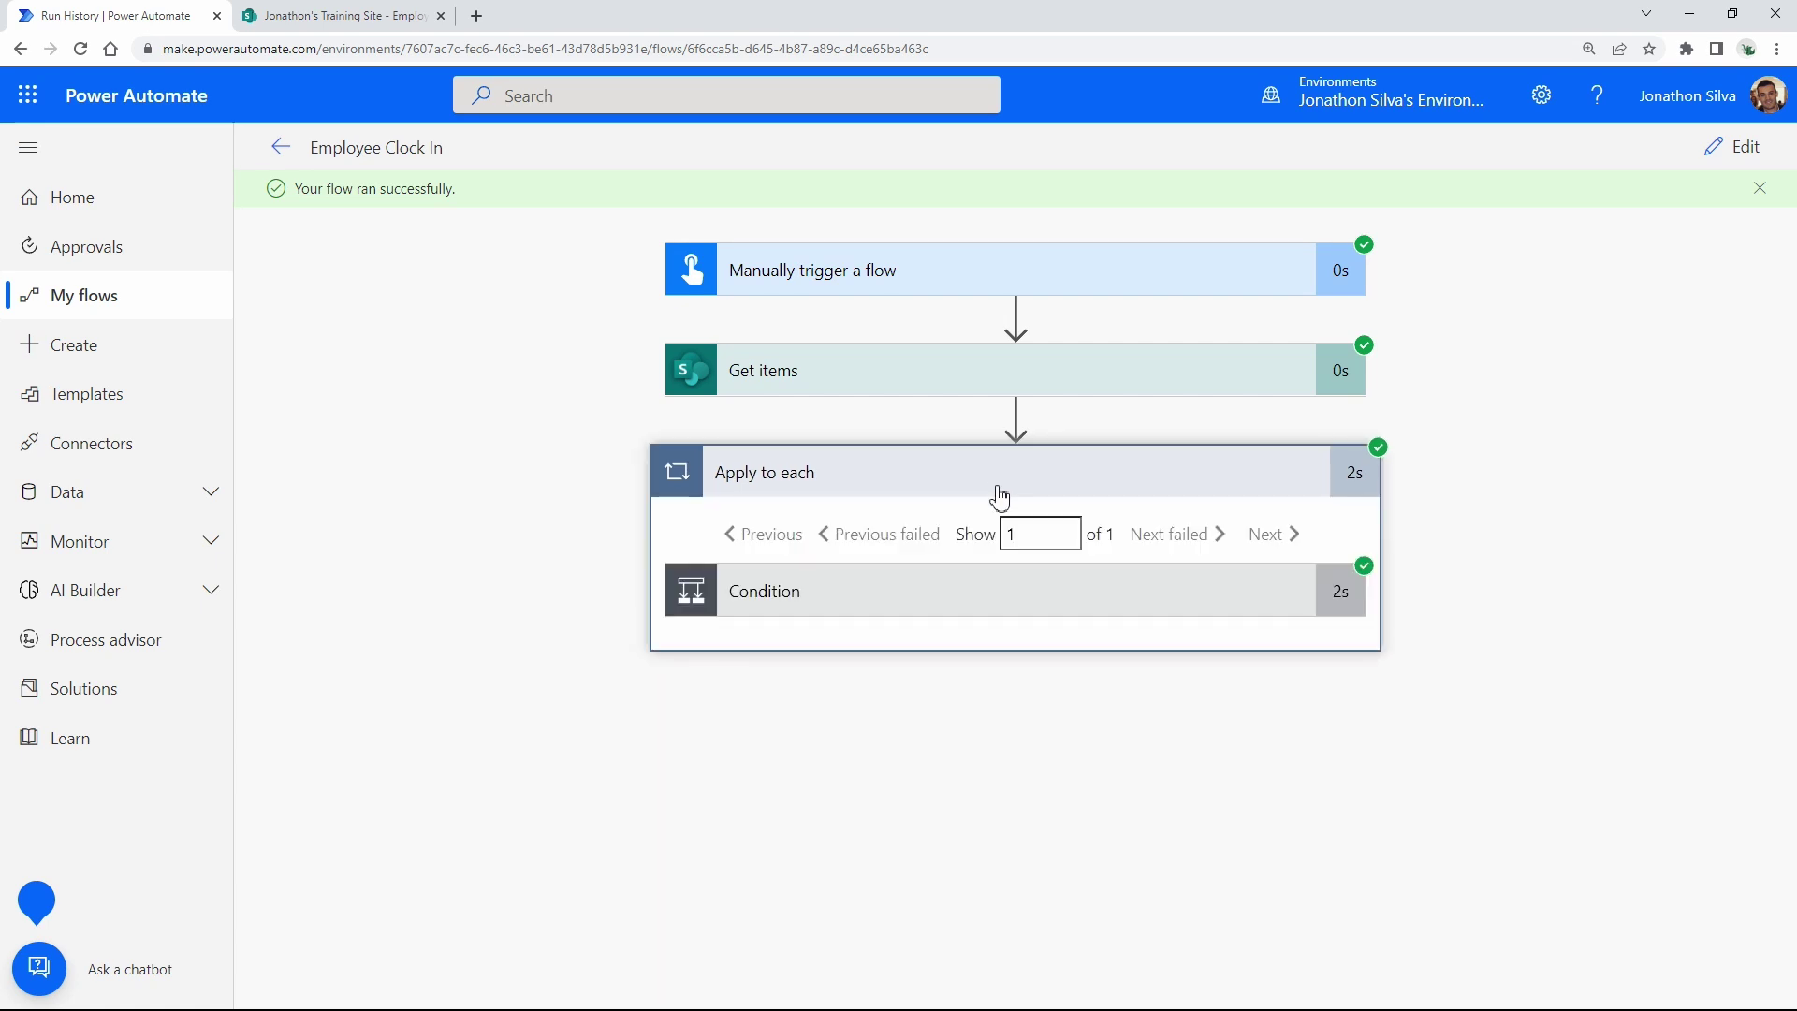
pyautogui.click(985, 606)
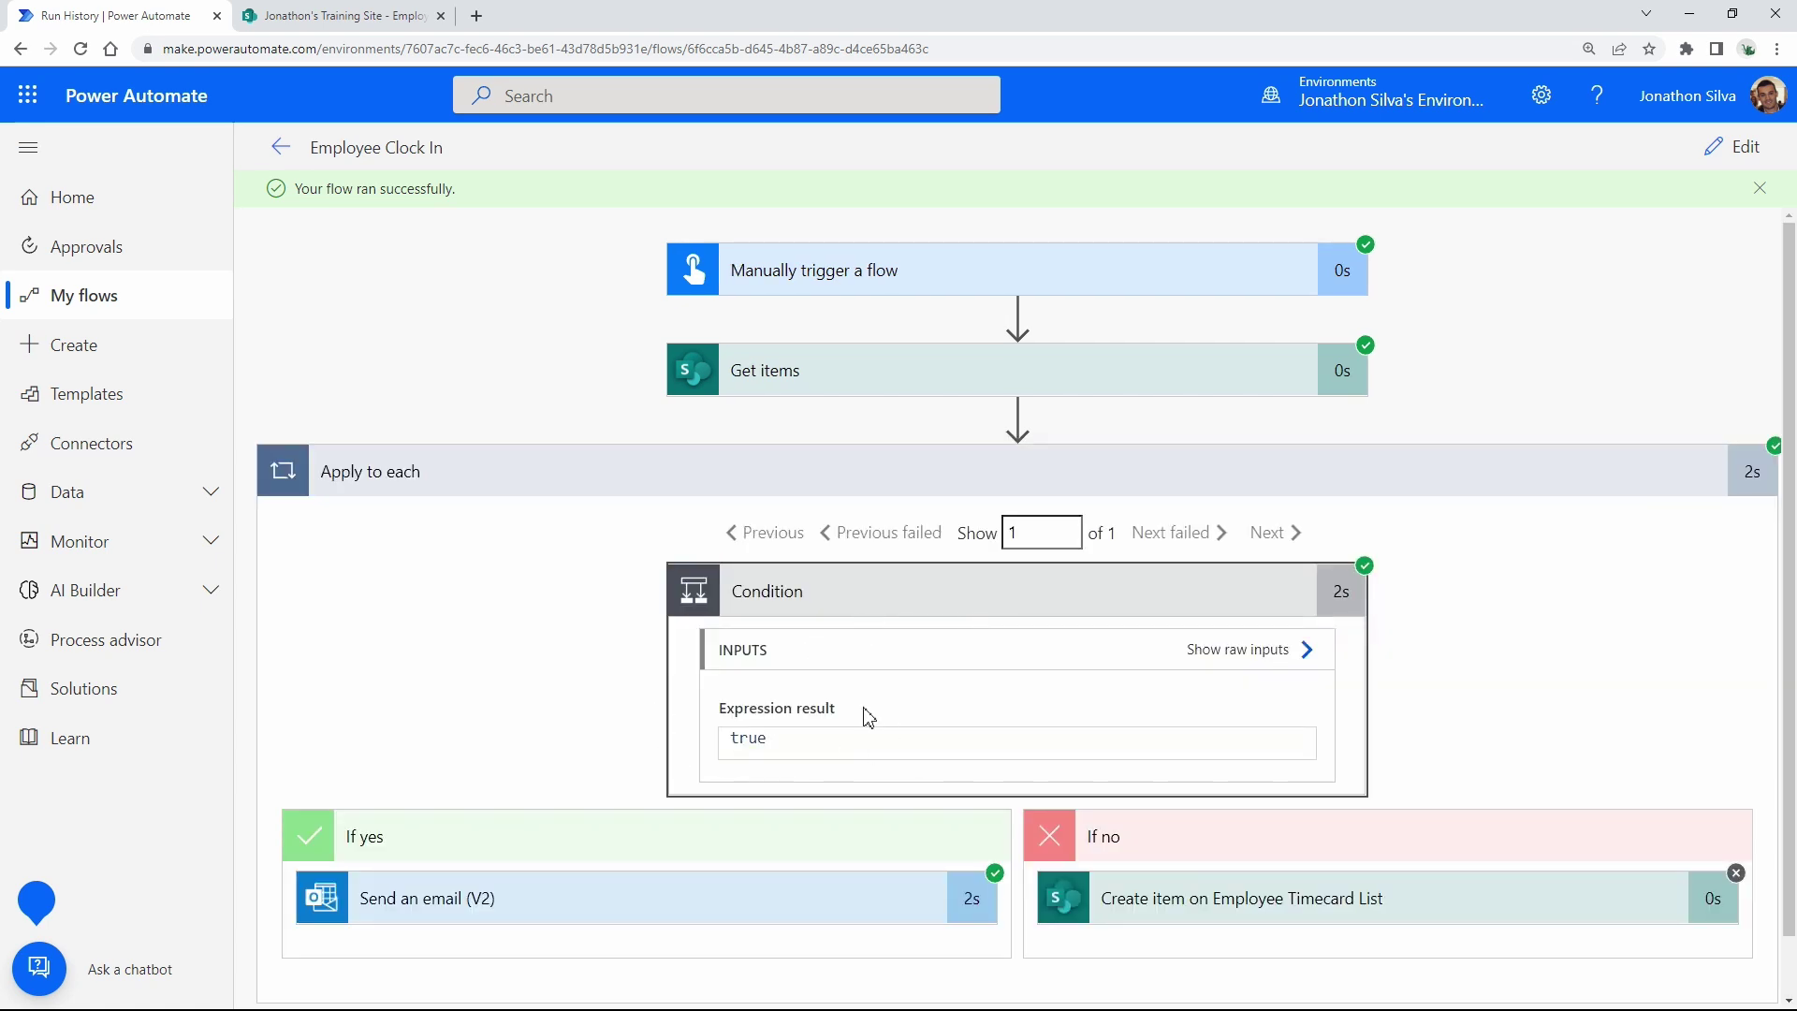
pyautogui.click(334, 11)
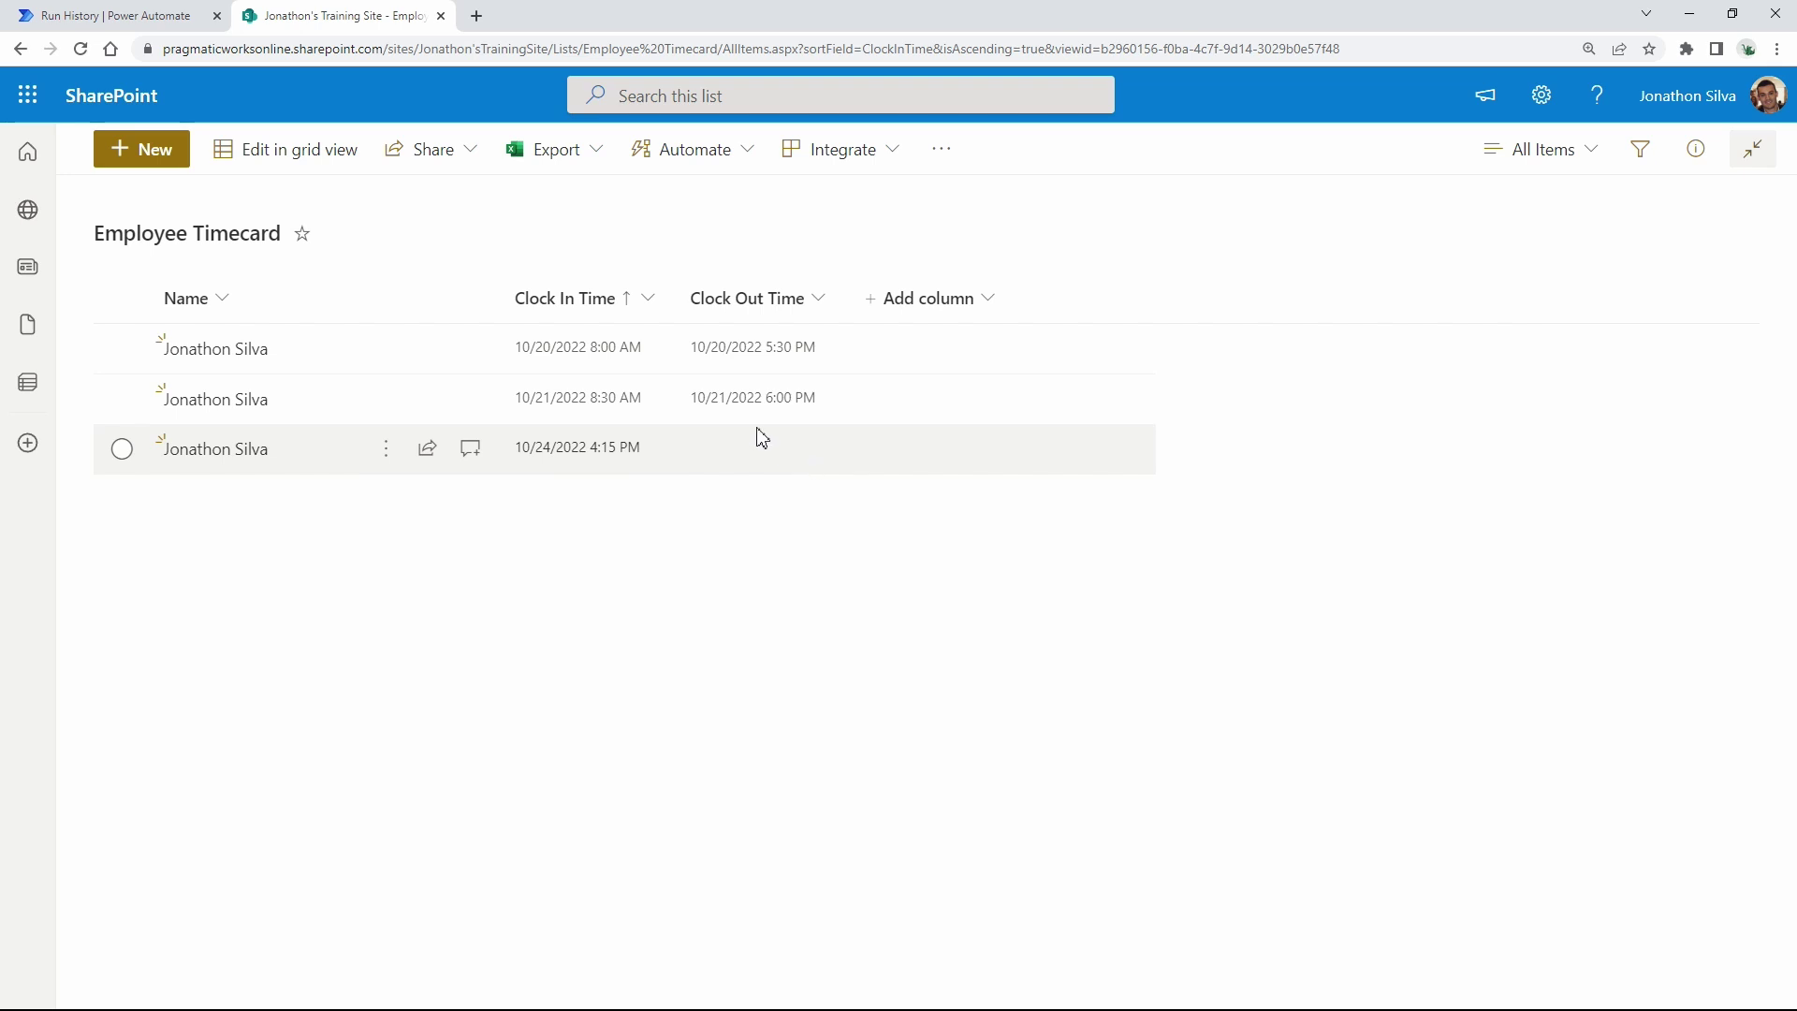
pyautogui.click(147, 22)
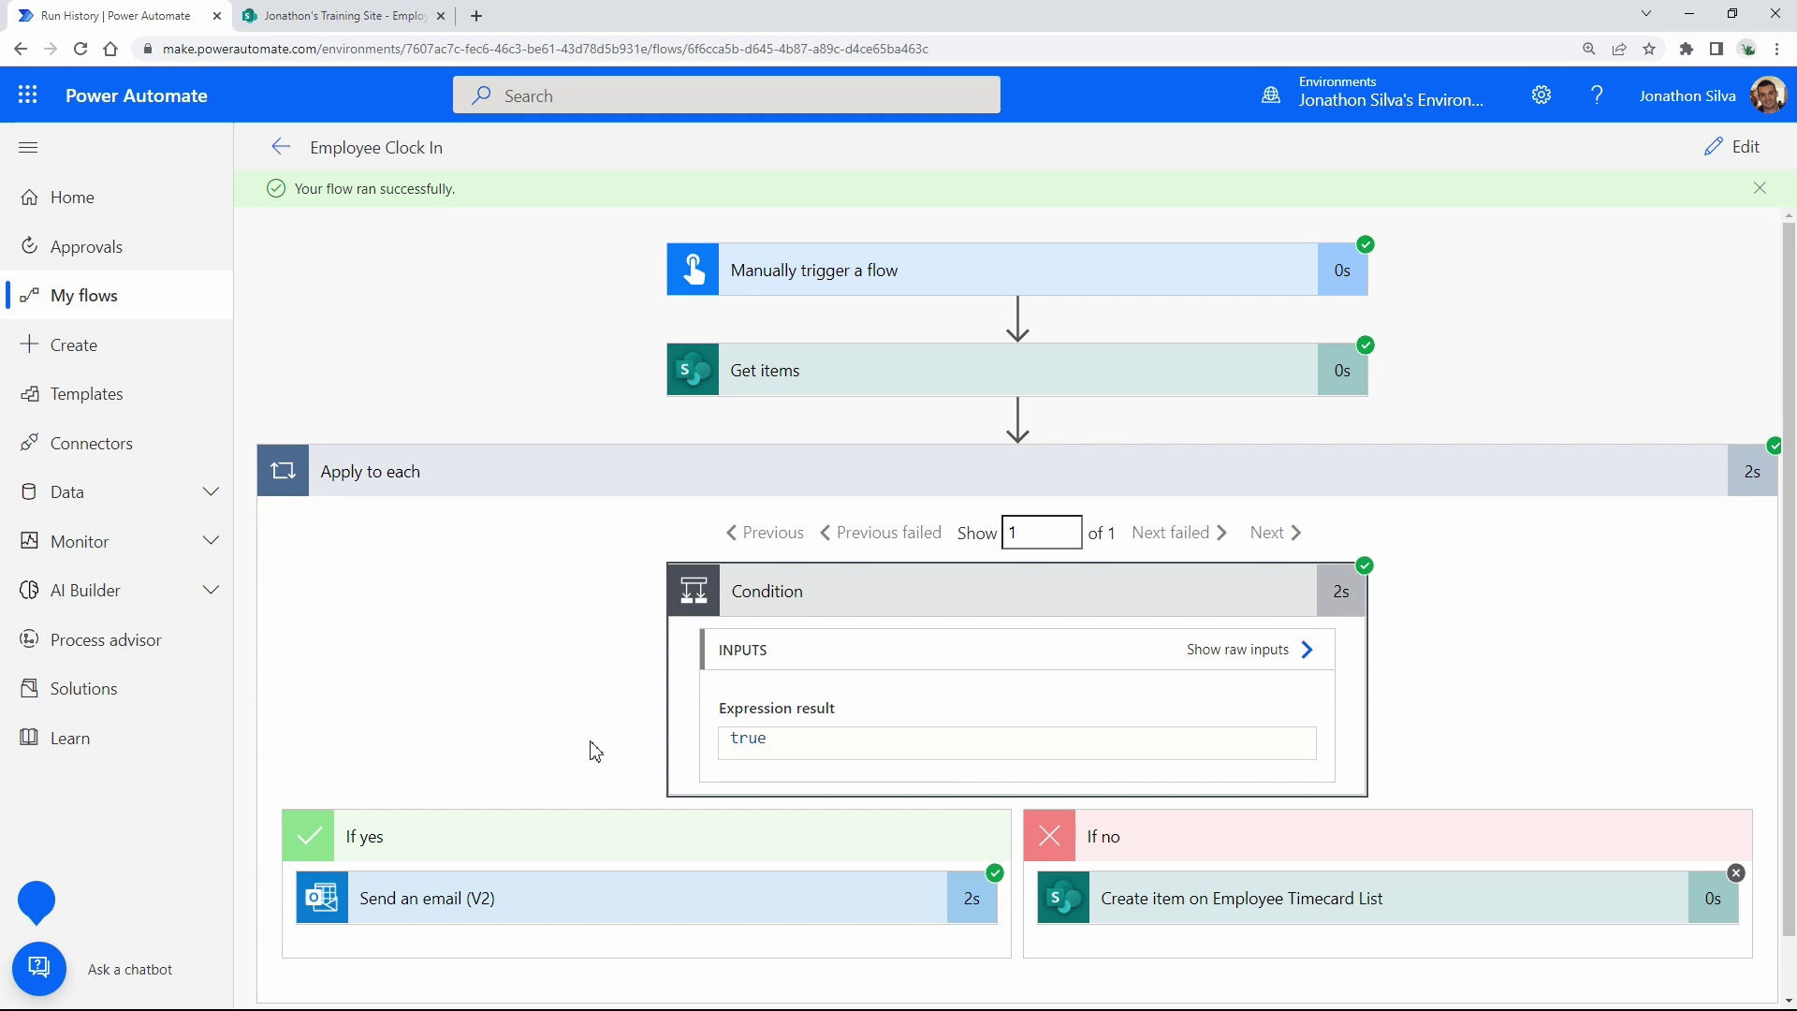
pyautogui.moveTo(0, 301); pyautogui.dragTo(872, 205)
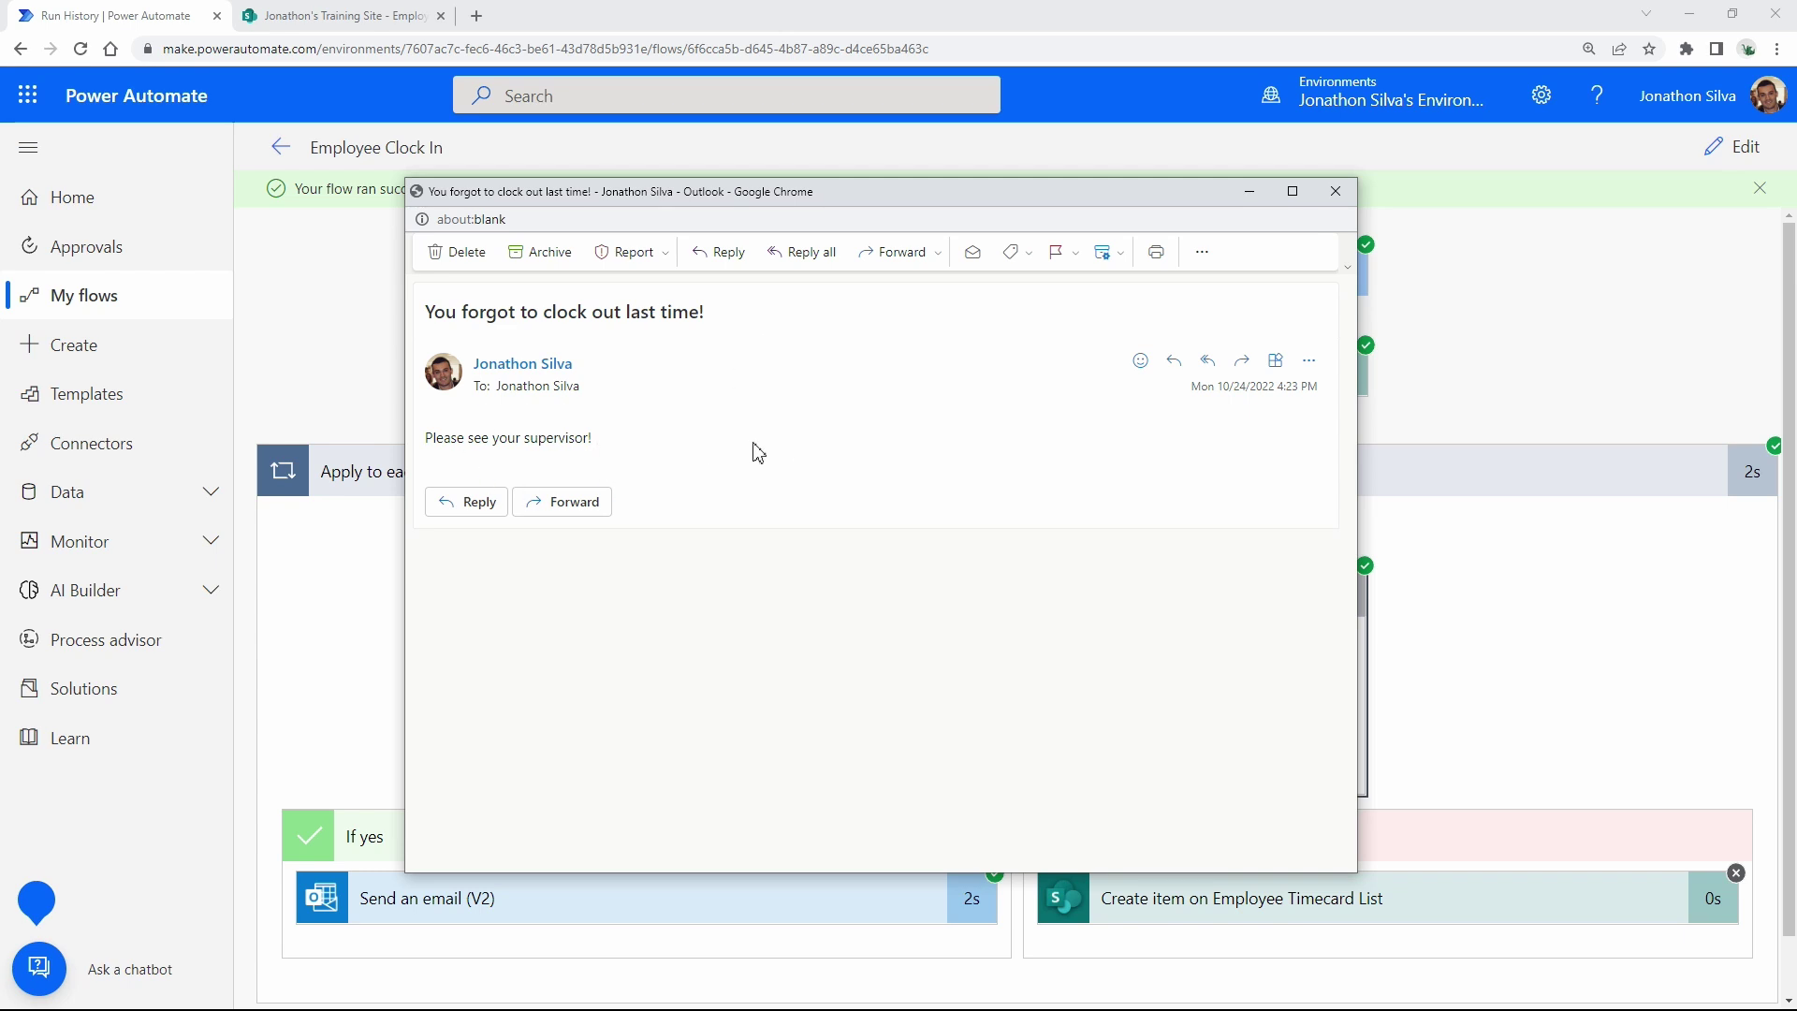
pyautogui.click(1346, 199)
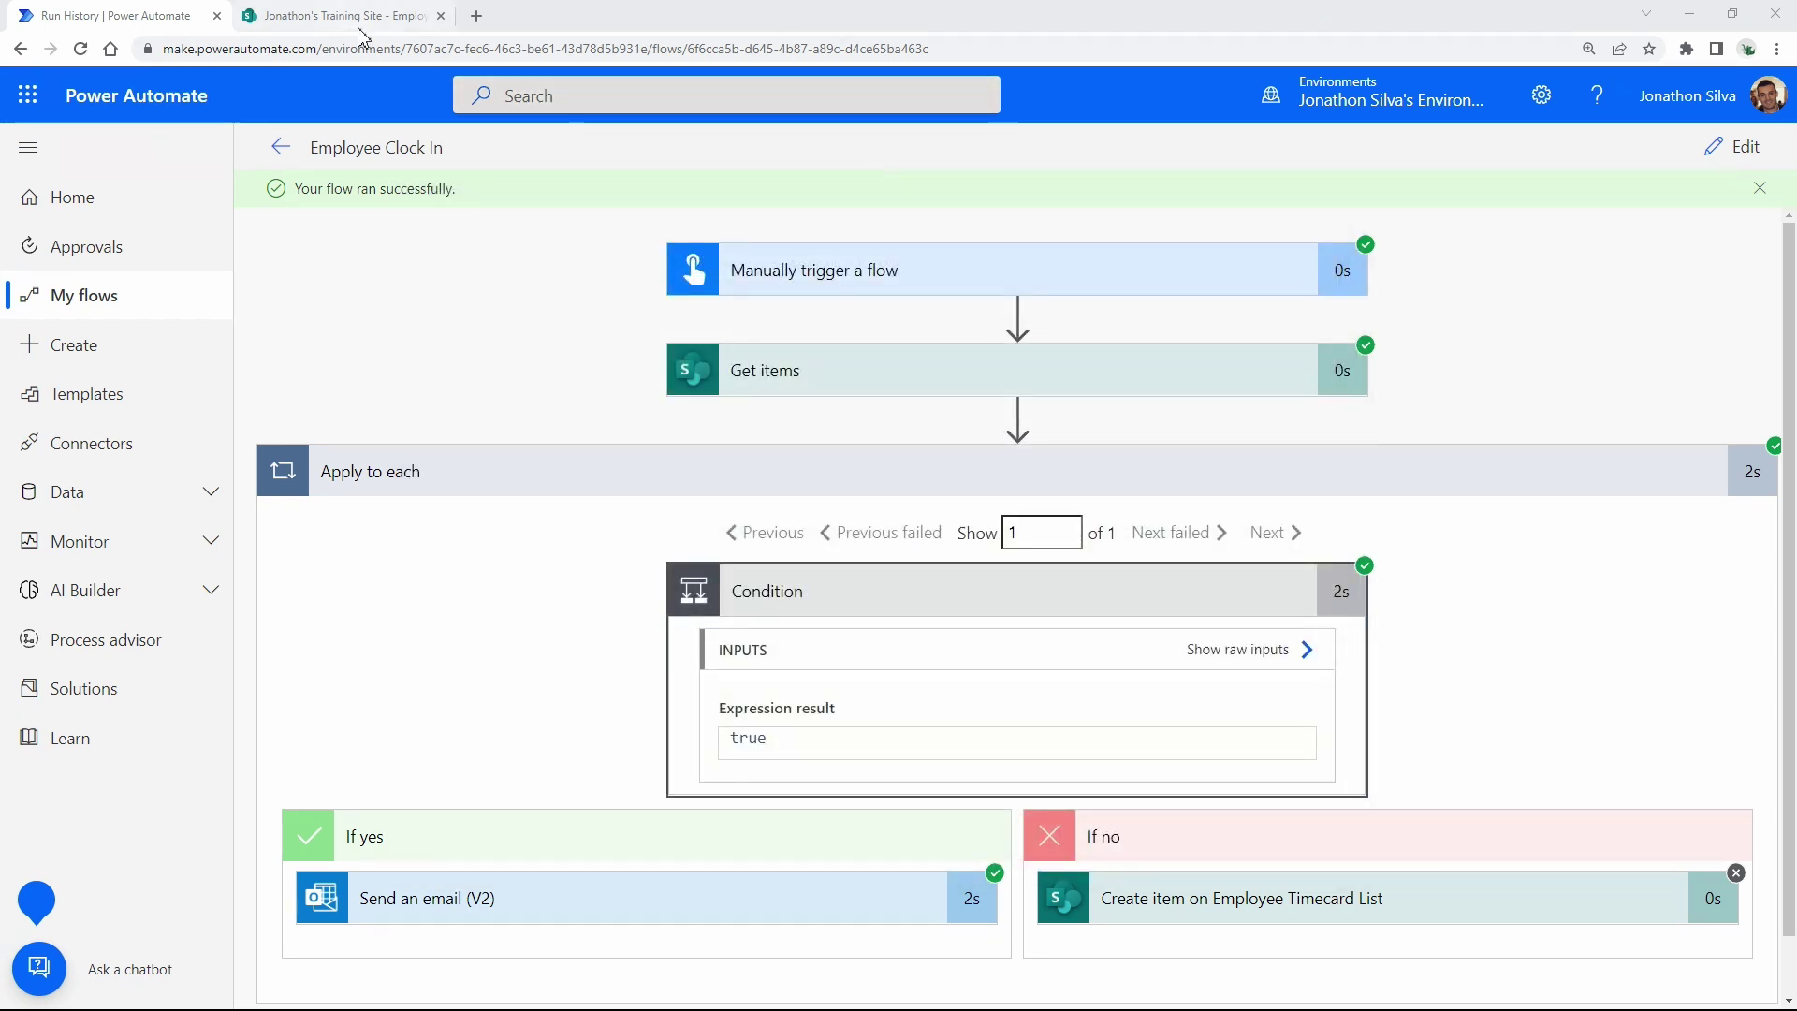
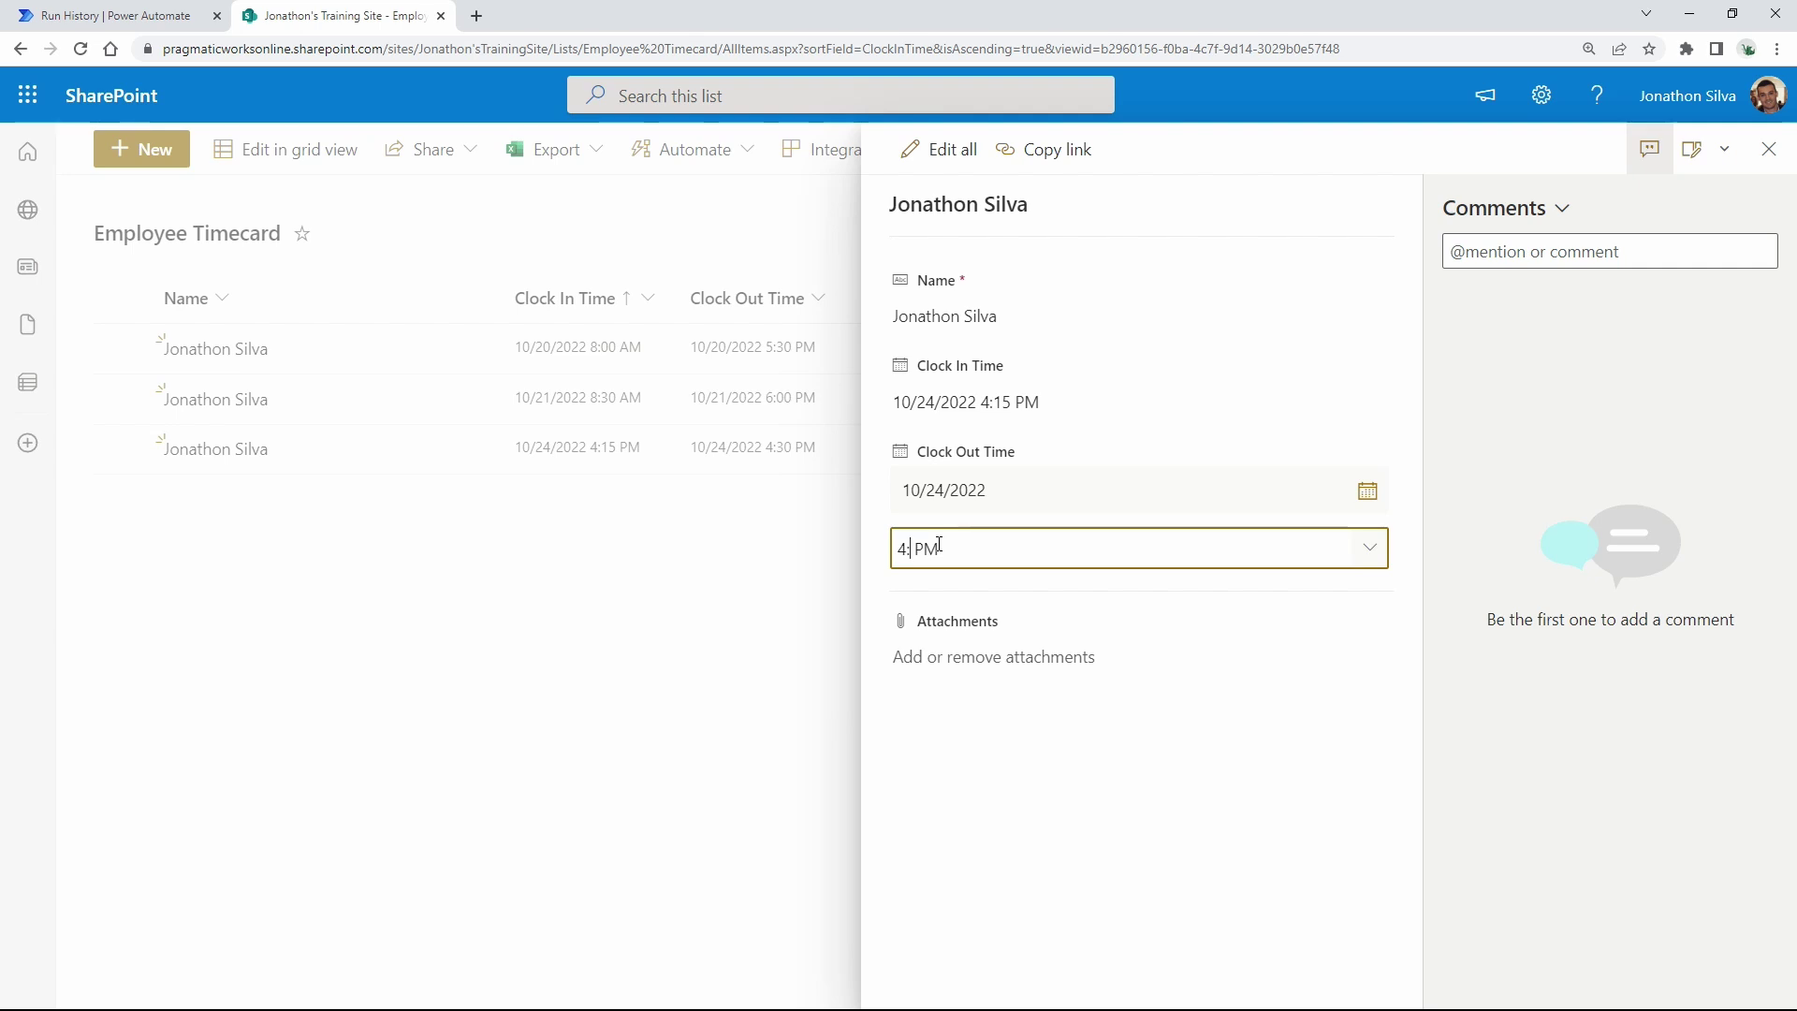
# Set the Clock Out Time of the 10/24/2022 4:15 PM timecard entry to 10/24/2022 4:20 PM and close the item.
pyautogui.write('20')
pyautogui.click(1096, 805)
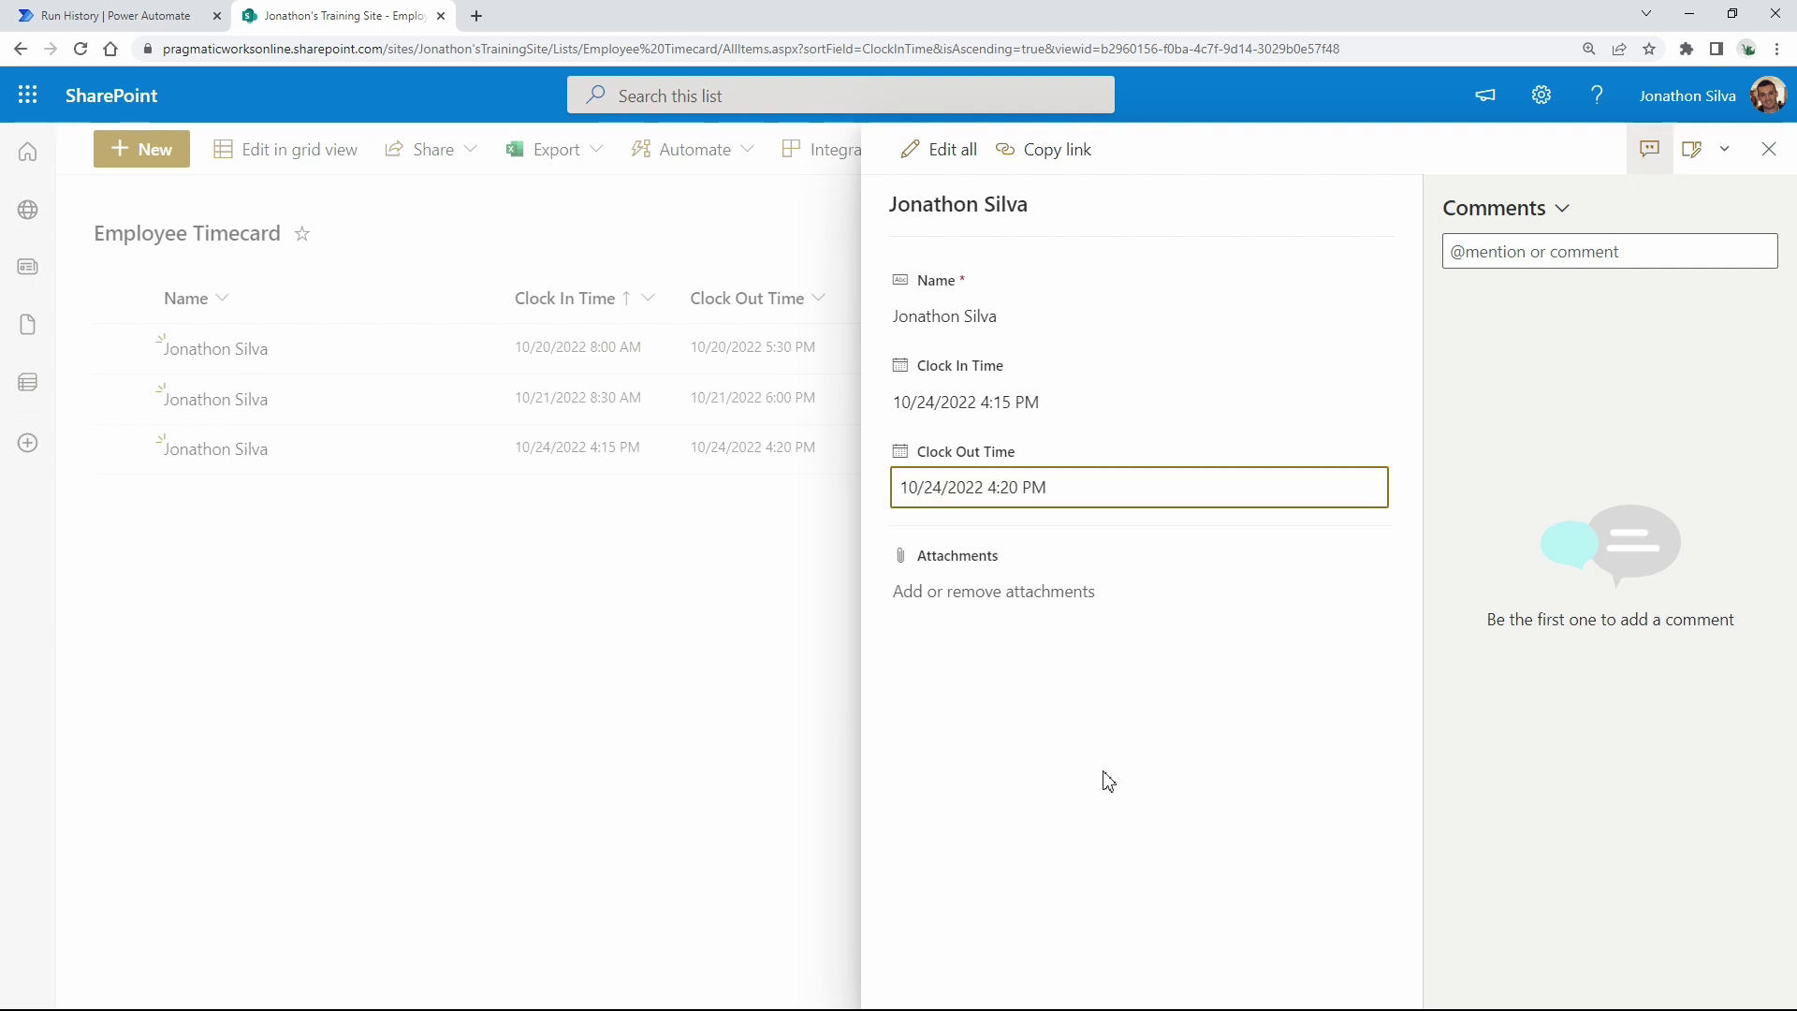
pyautogui.click(731, 661)
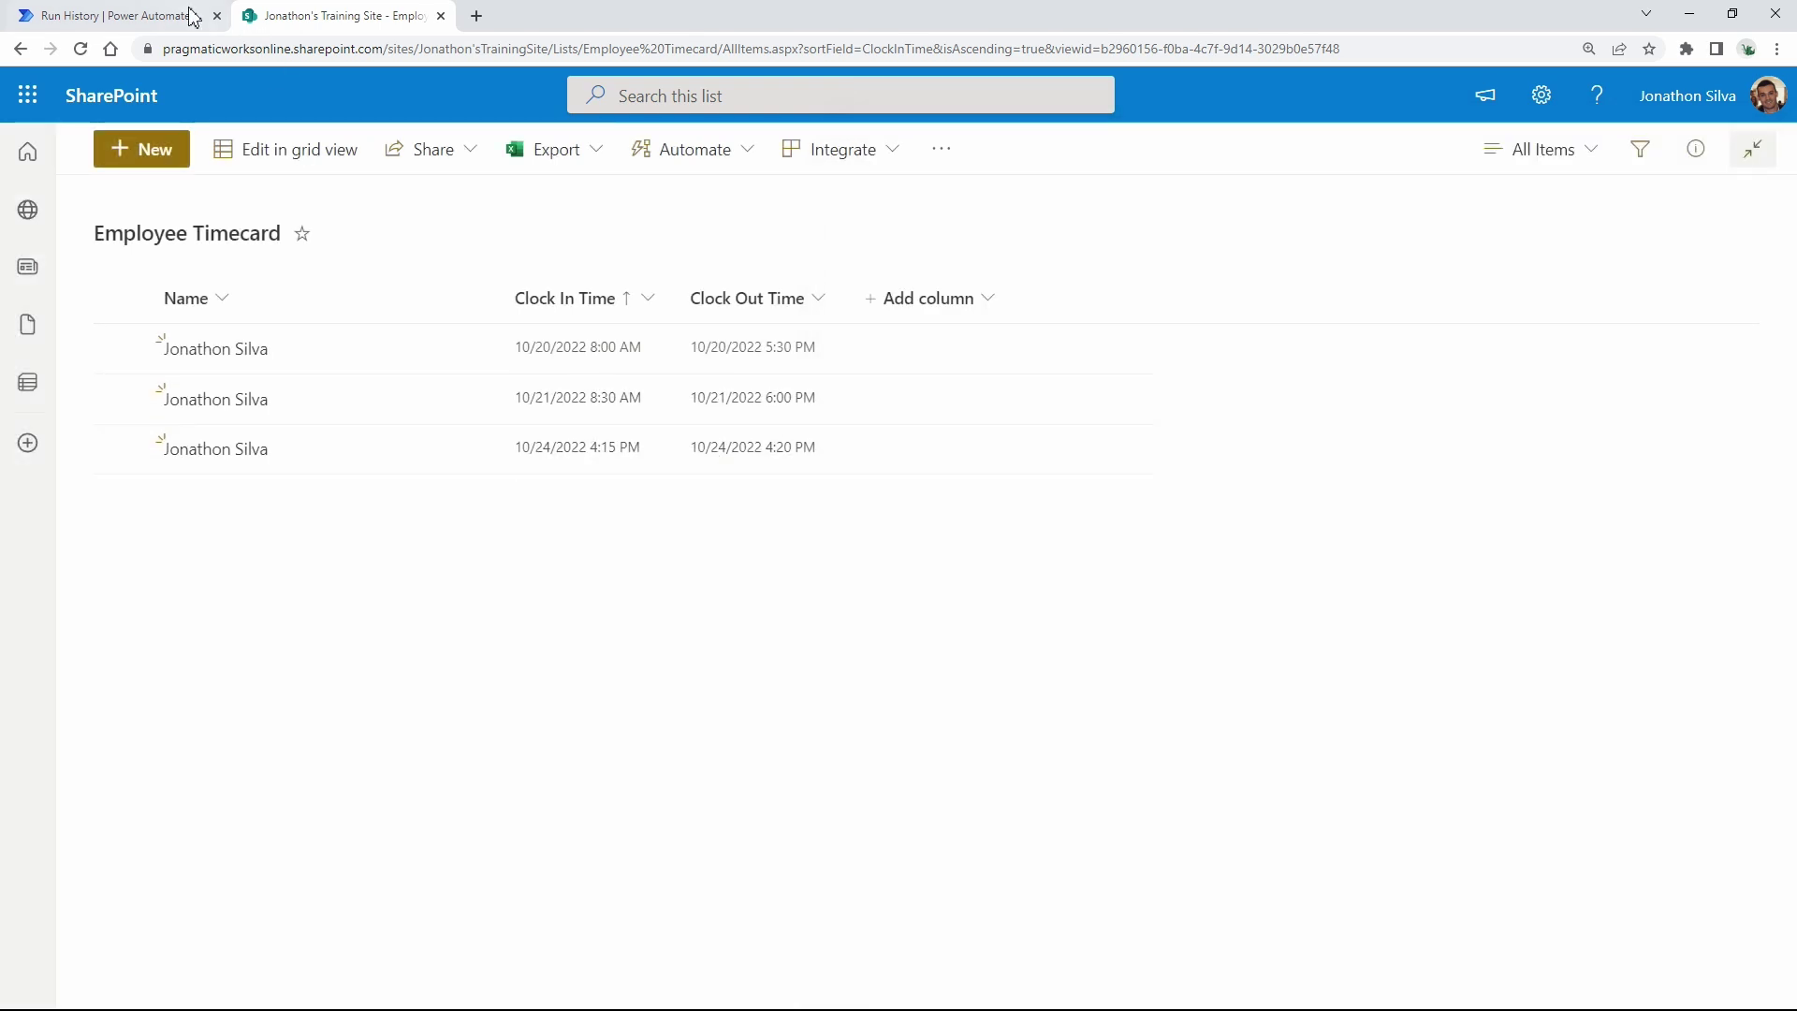
# Switch to Power Automate, reopen the flow for editing and run another manual test against the completed timecard entry.
pyautogui.click(91, 11)
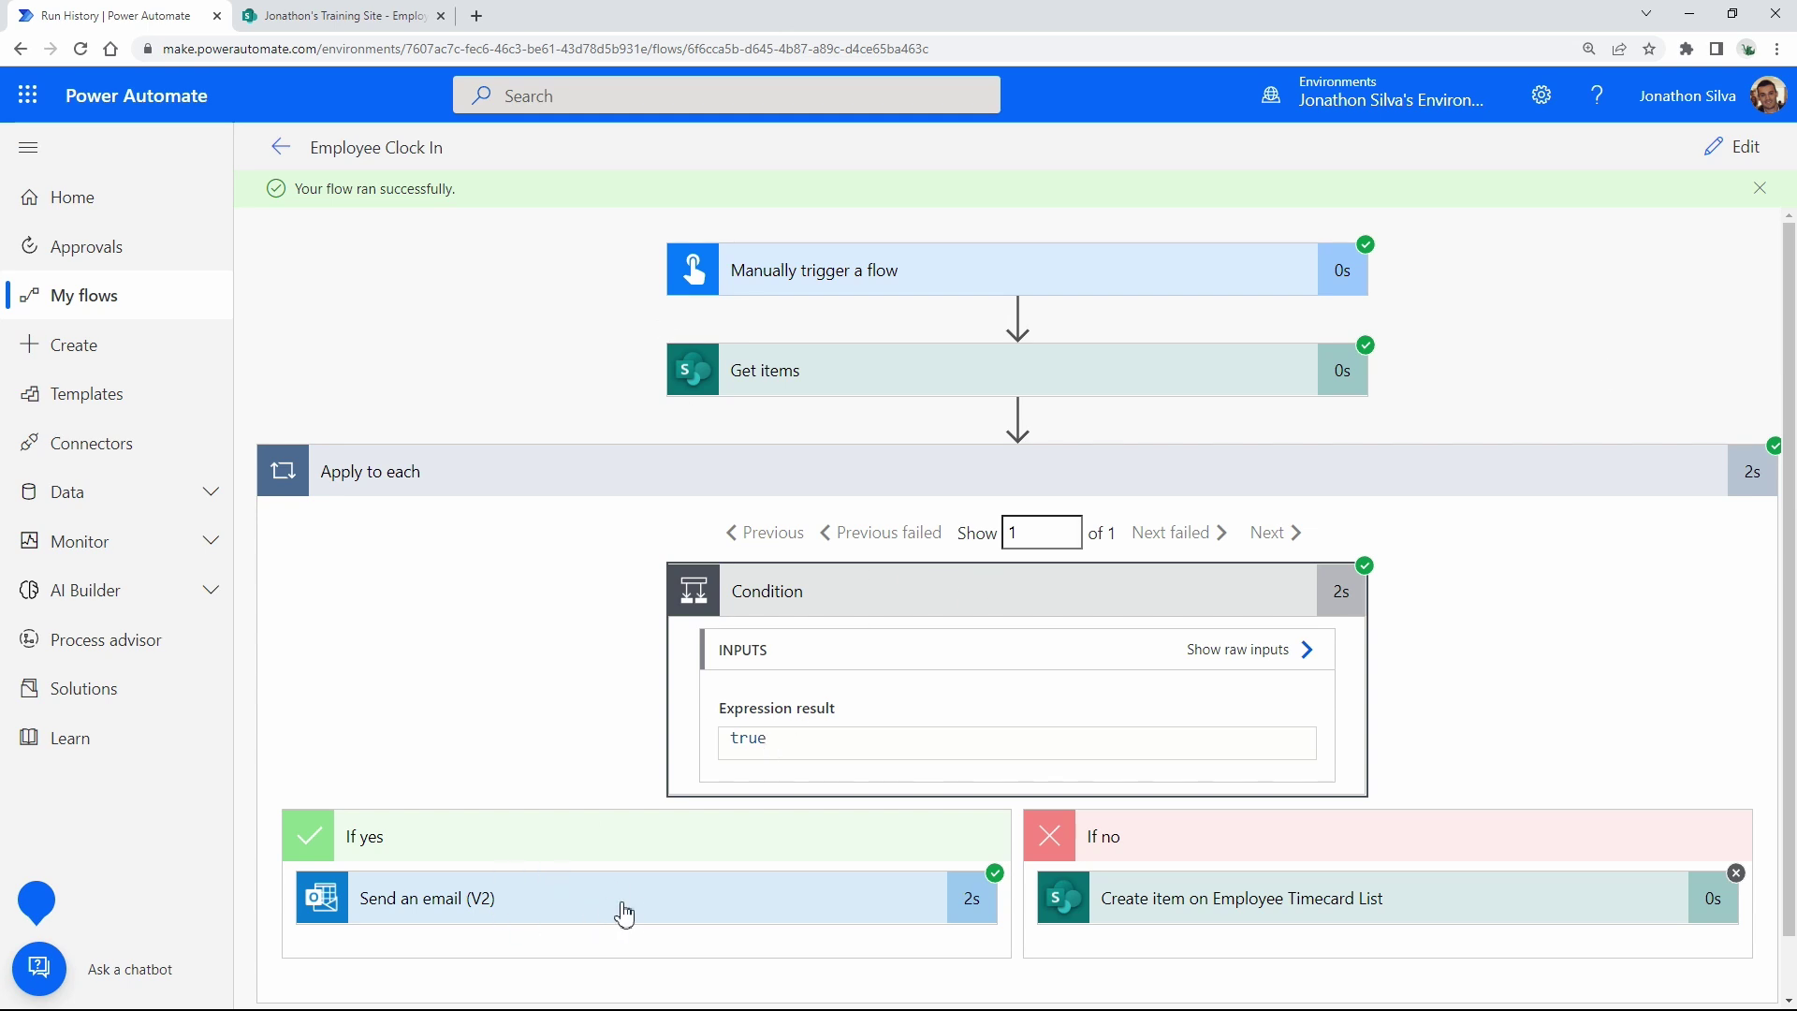
pyautogui.click(1734, 147)
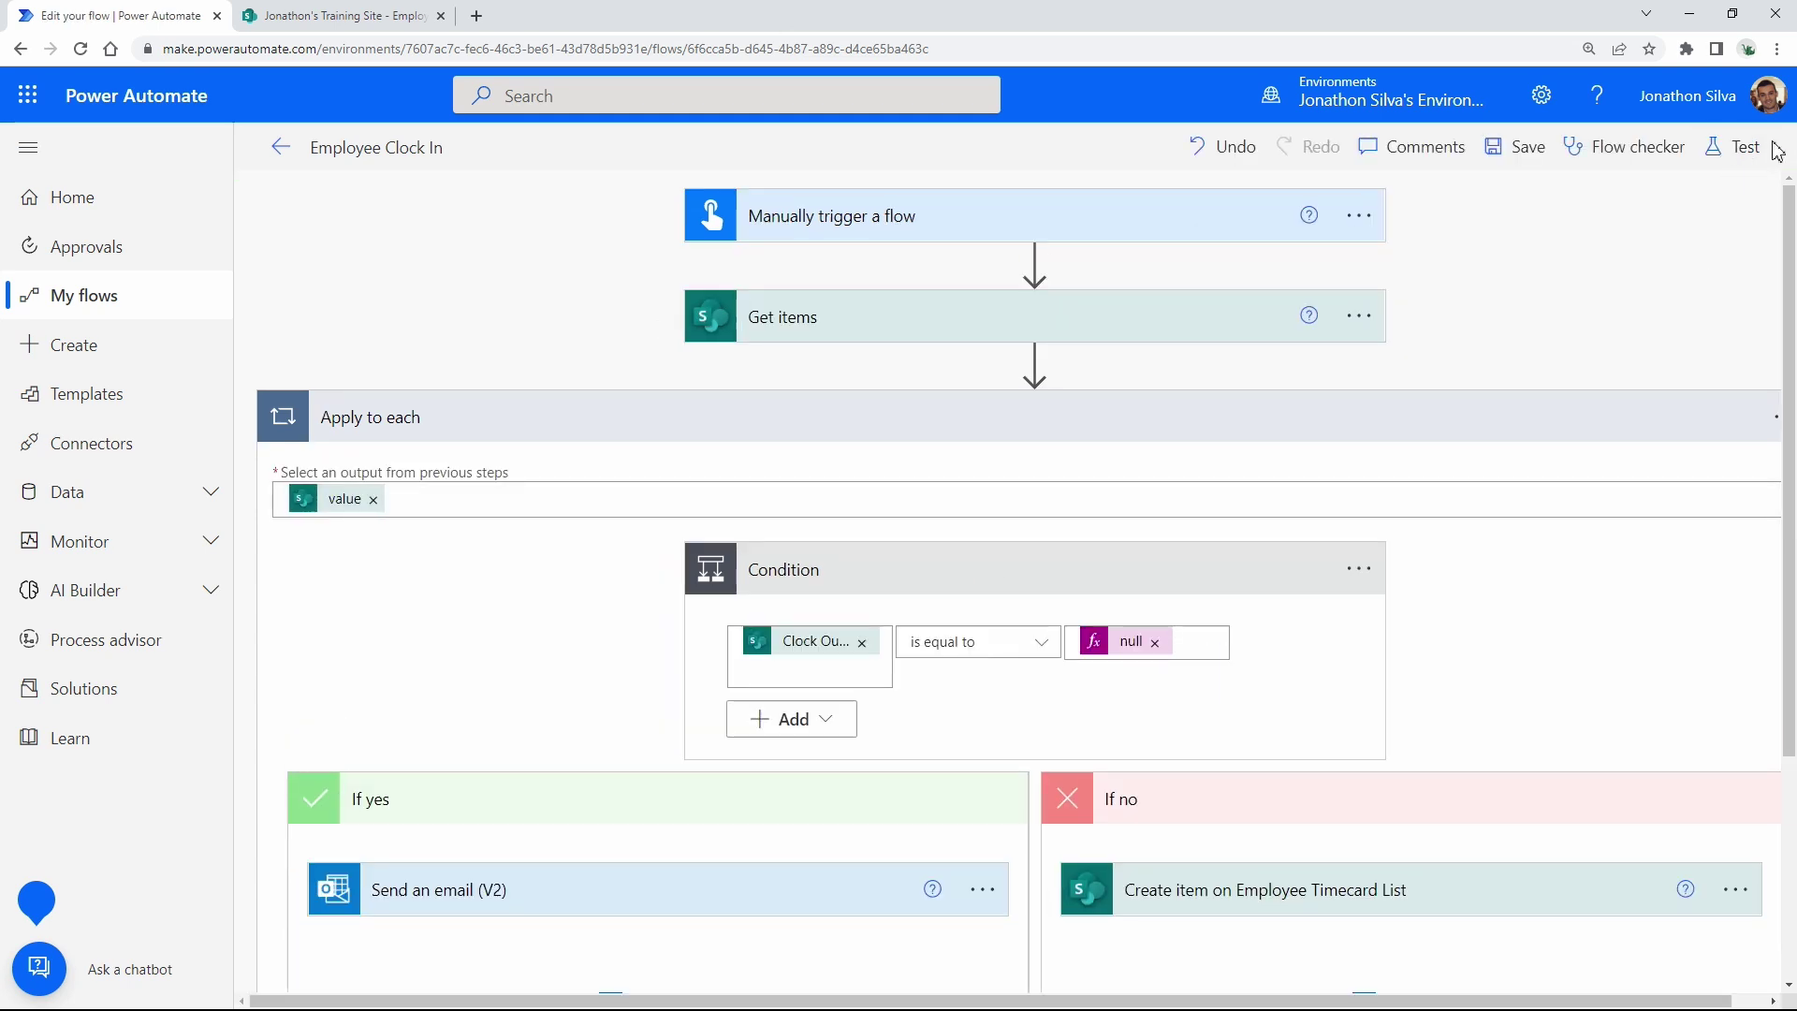
pyautogui.click(1745, 148)
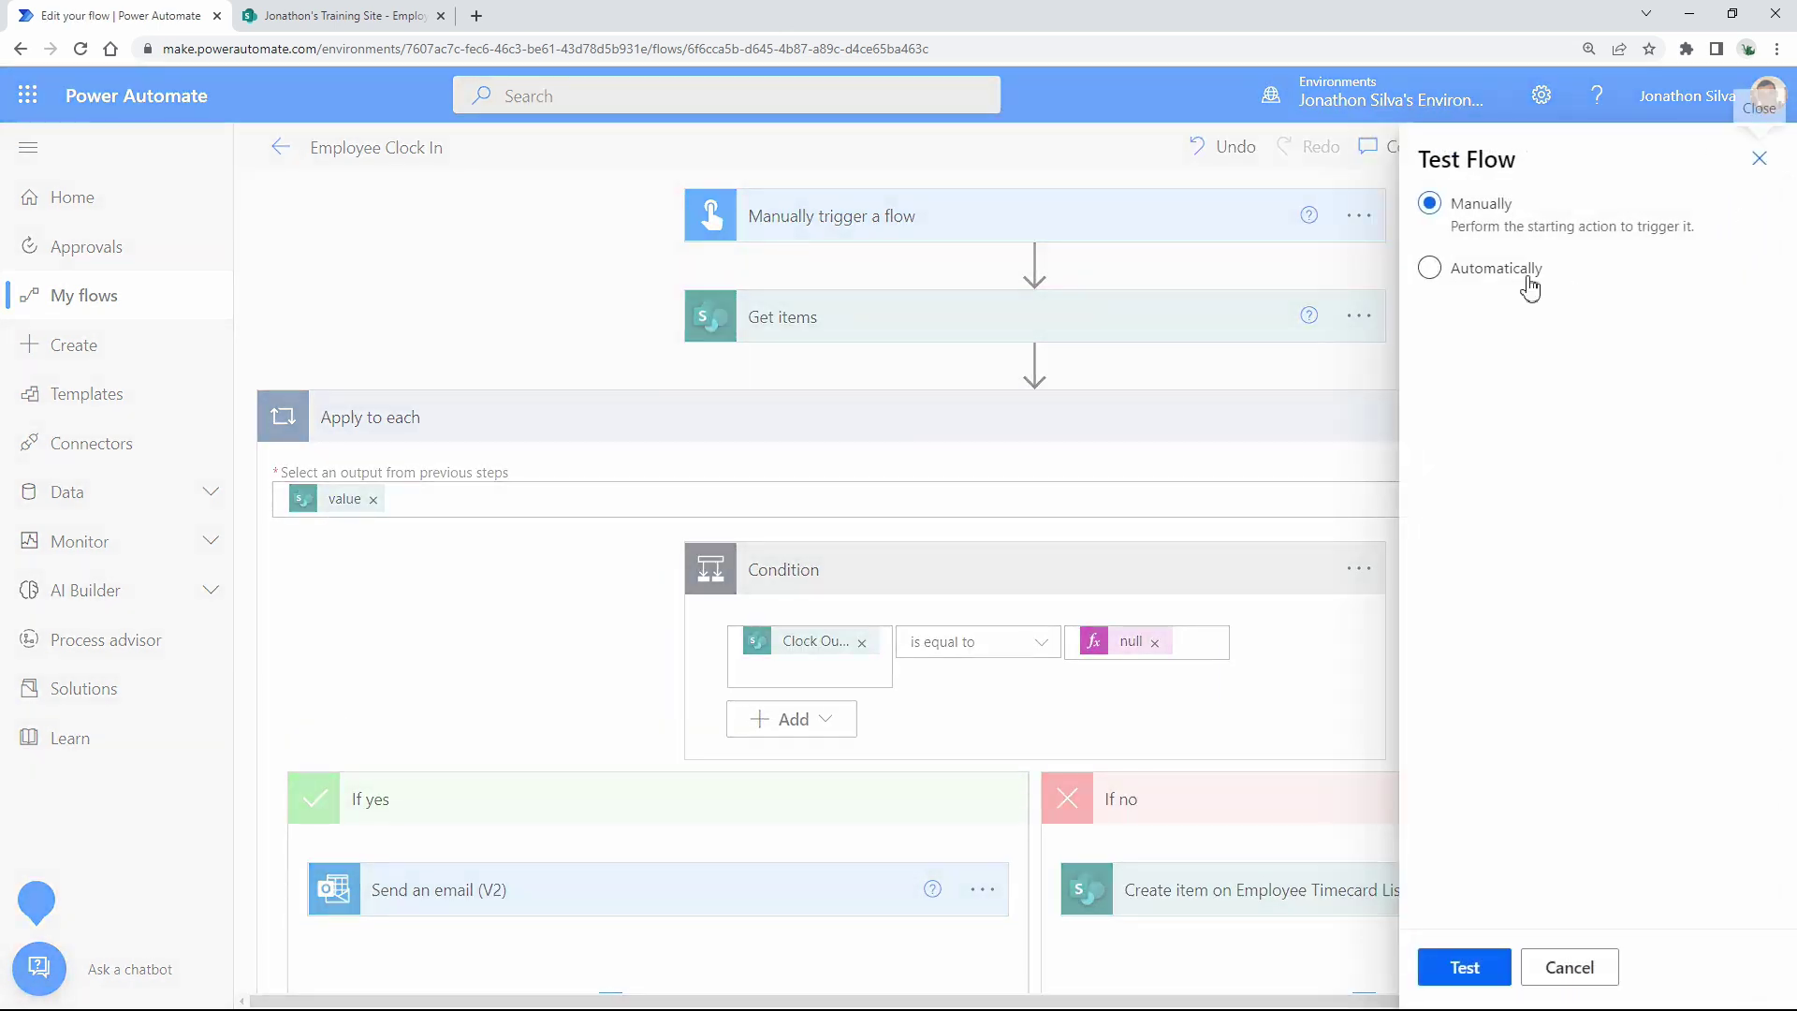
pyautogui.click(1469, 985)
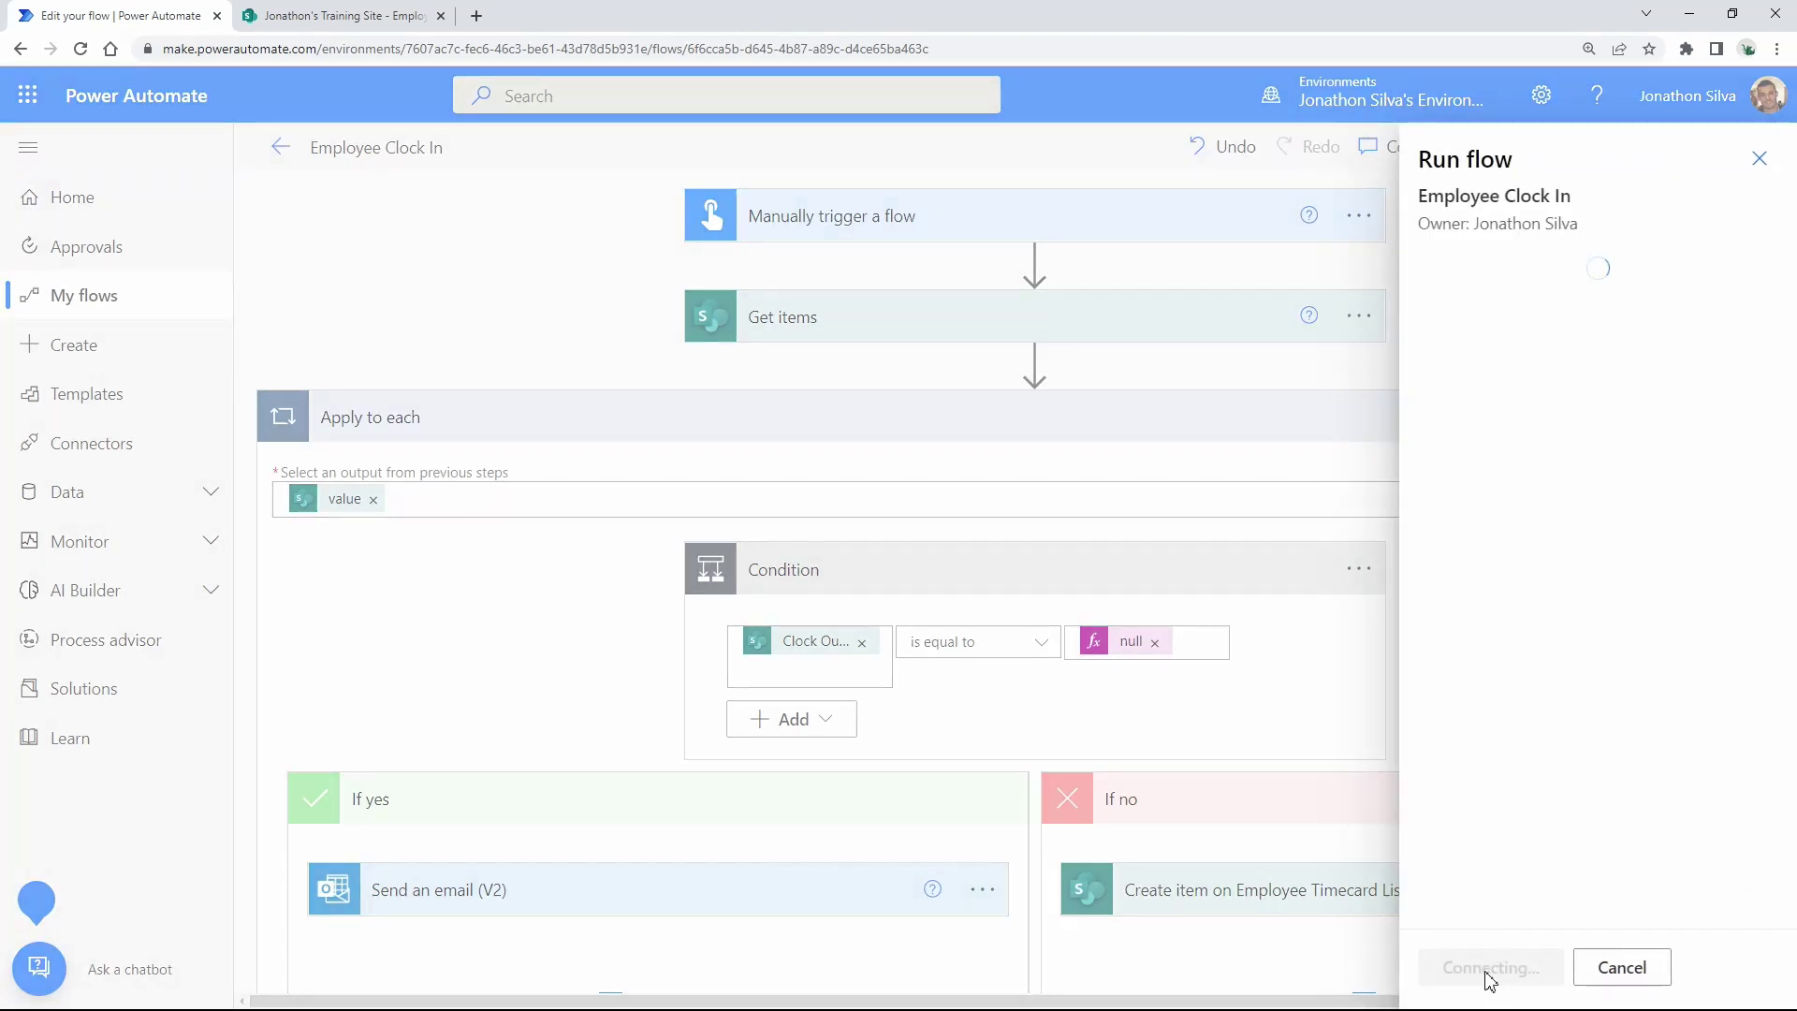
pyautogui.click(1492, 979)
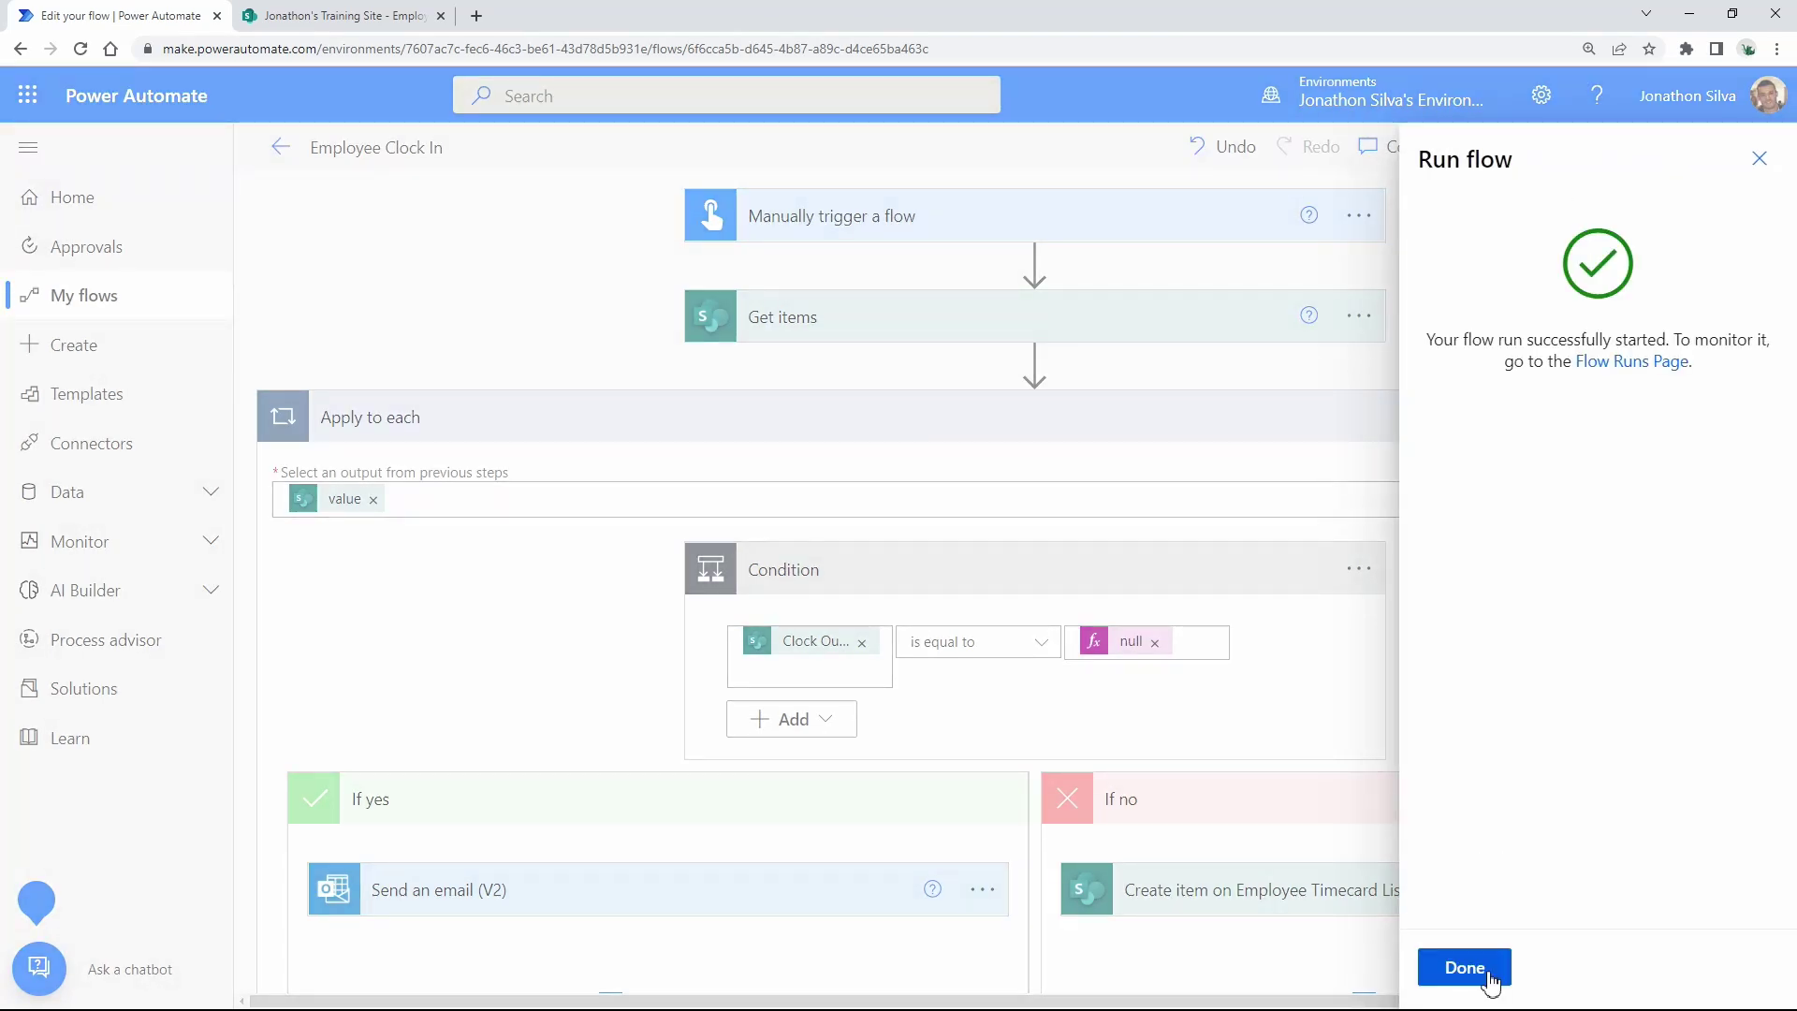
pyautogui.click(1492, 979)
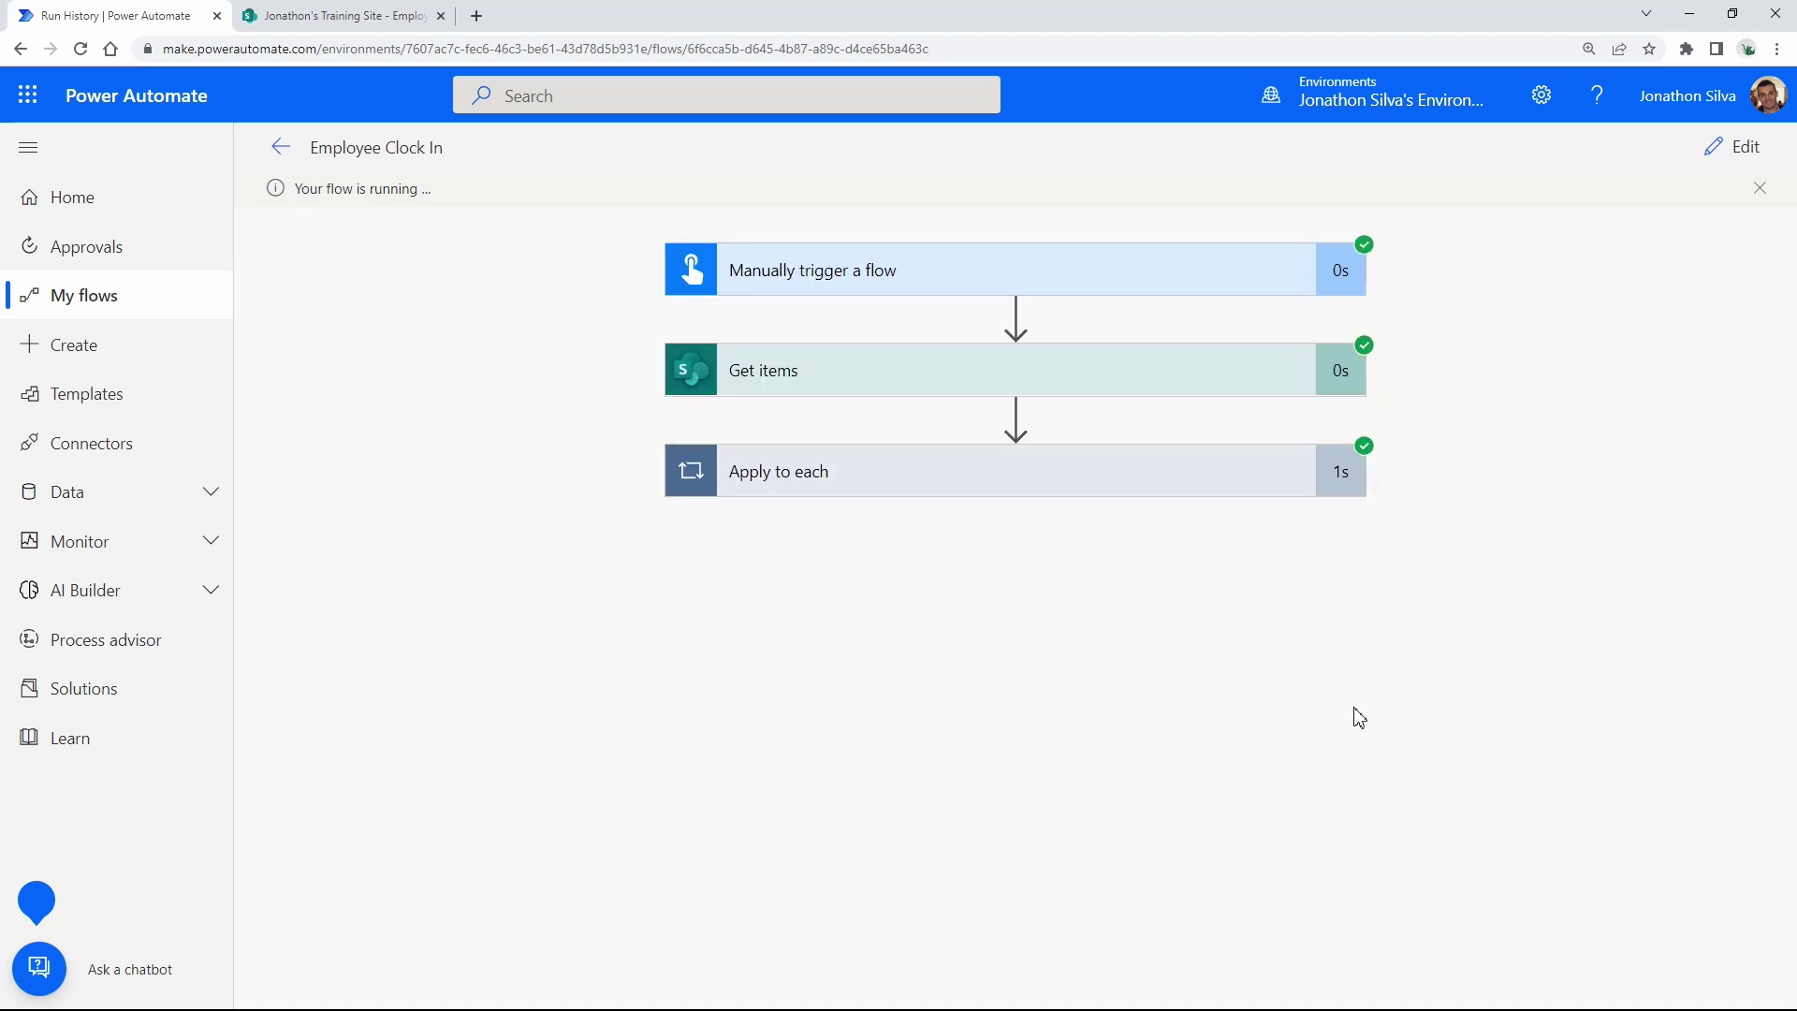
# Inspect the new run's Condition and Create item on Employee Timecard List details, and check the SharePoint list for the new entry.
pyautogui.click(995, 470)
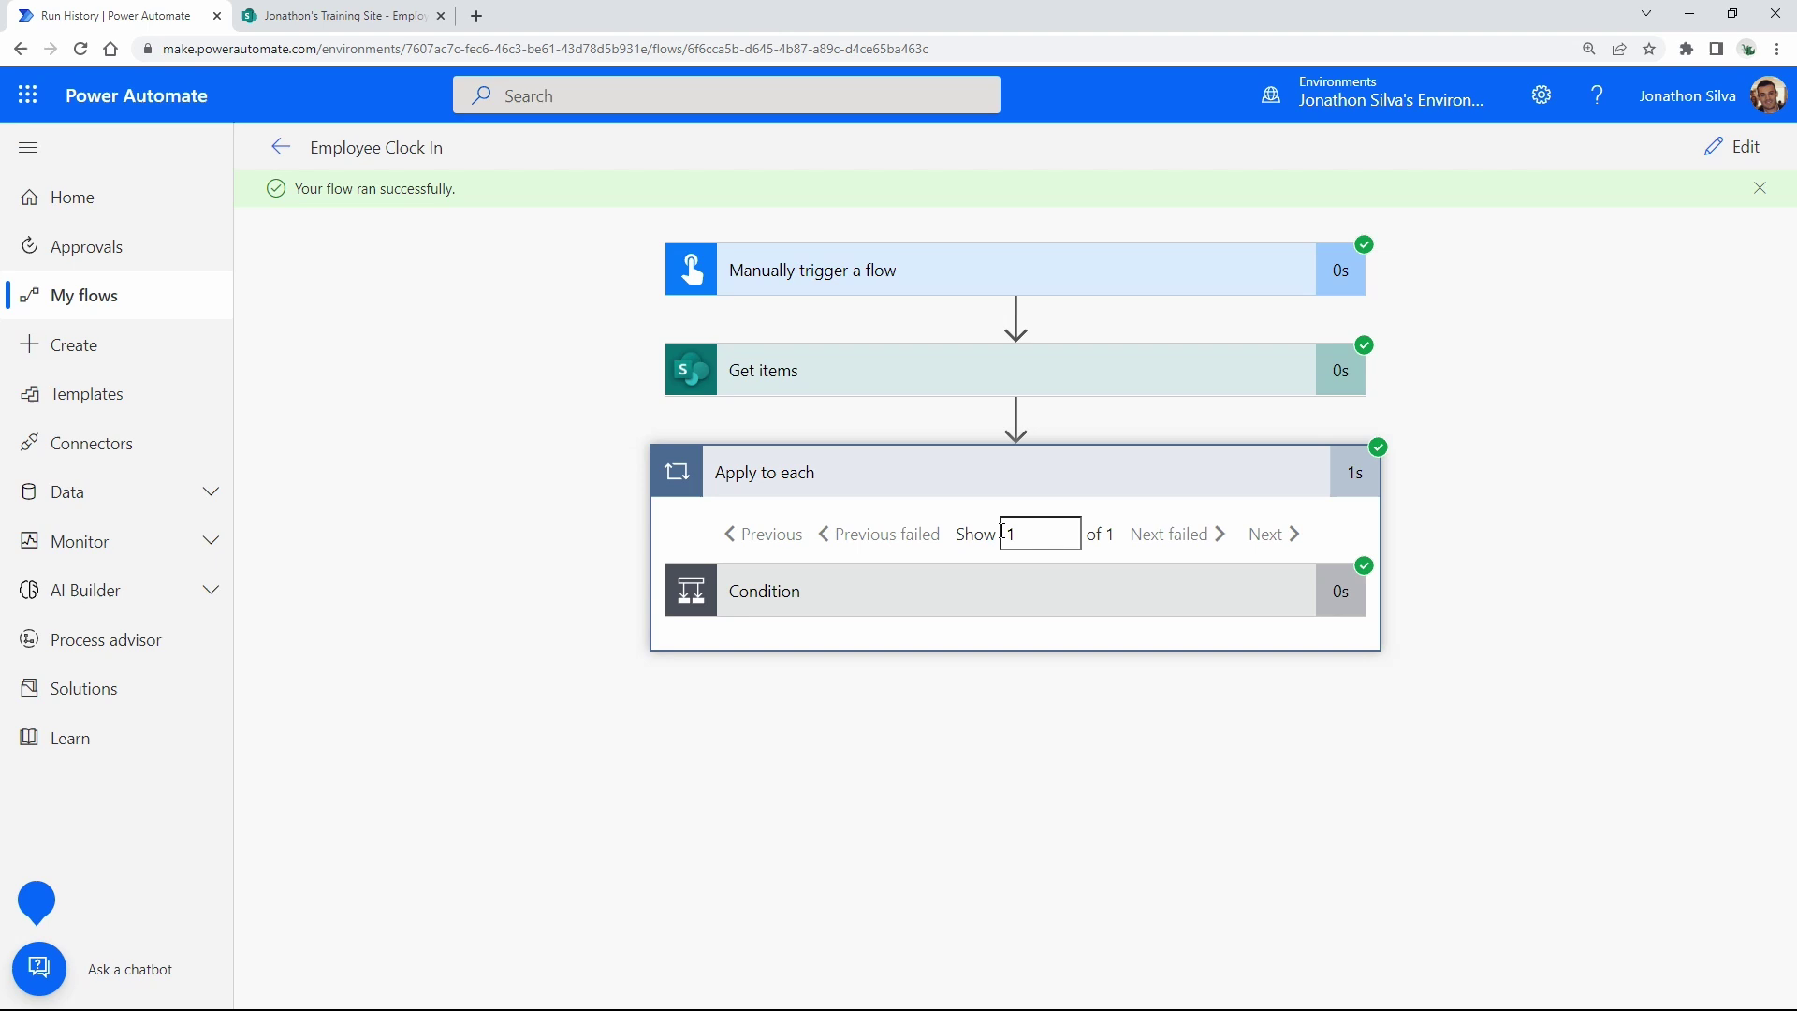
pyautogui.click(1046, 602)
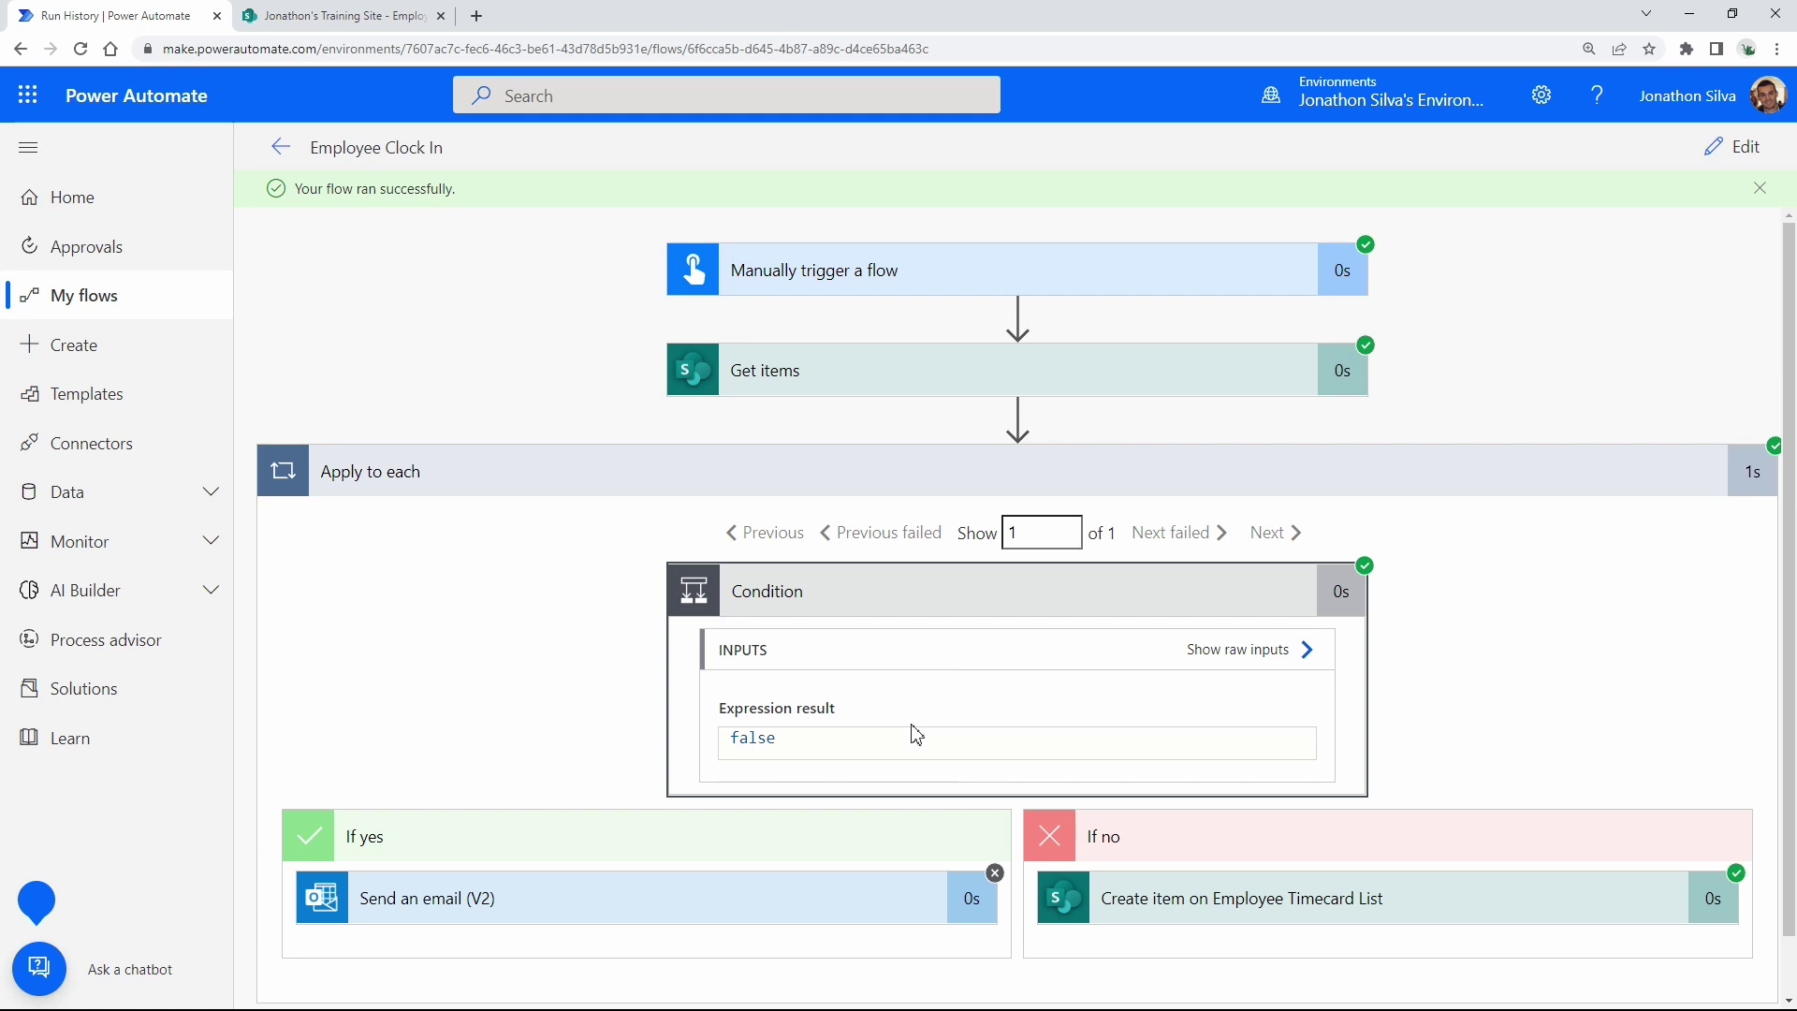
pyautogui.click(1322, 901)
pyautogui.scroll(-5, 1382, 696)
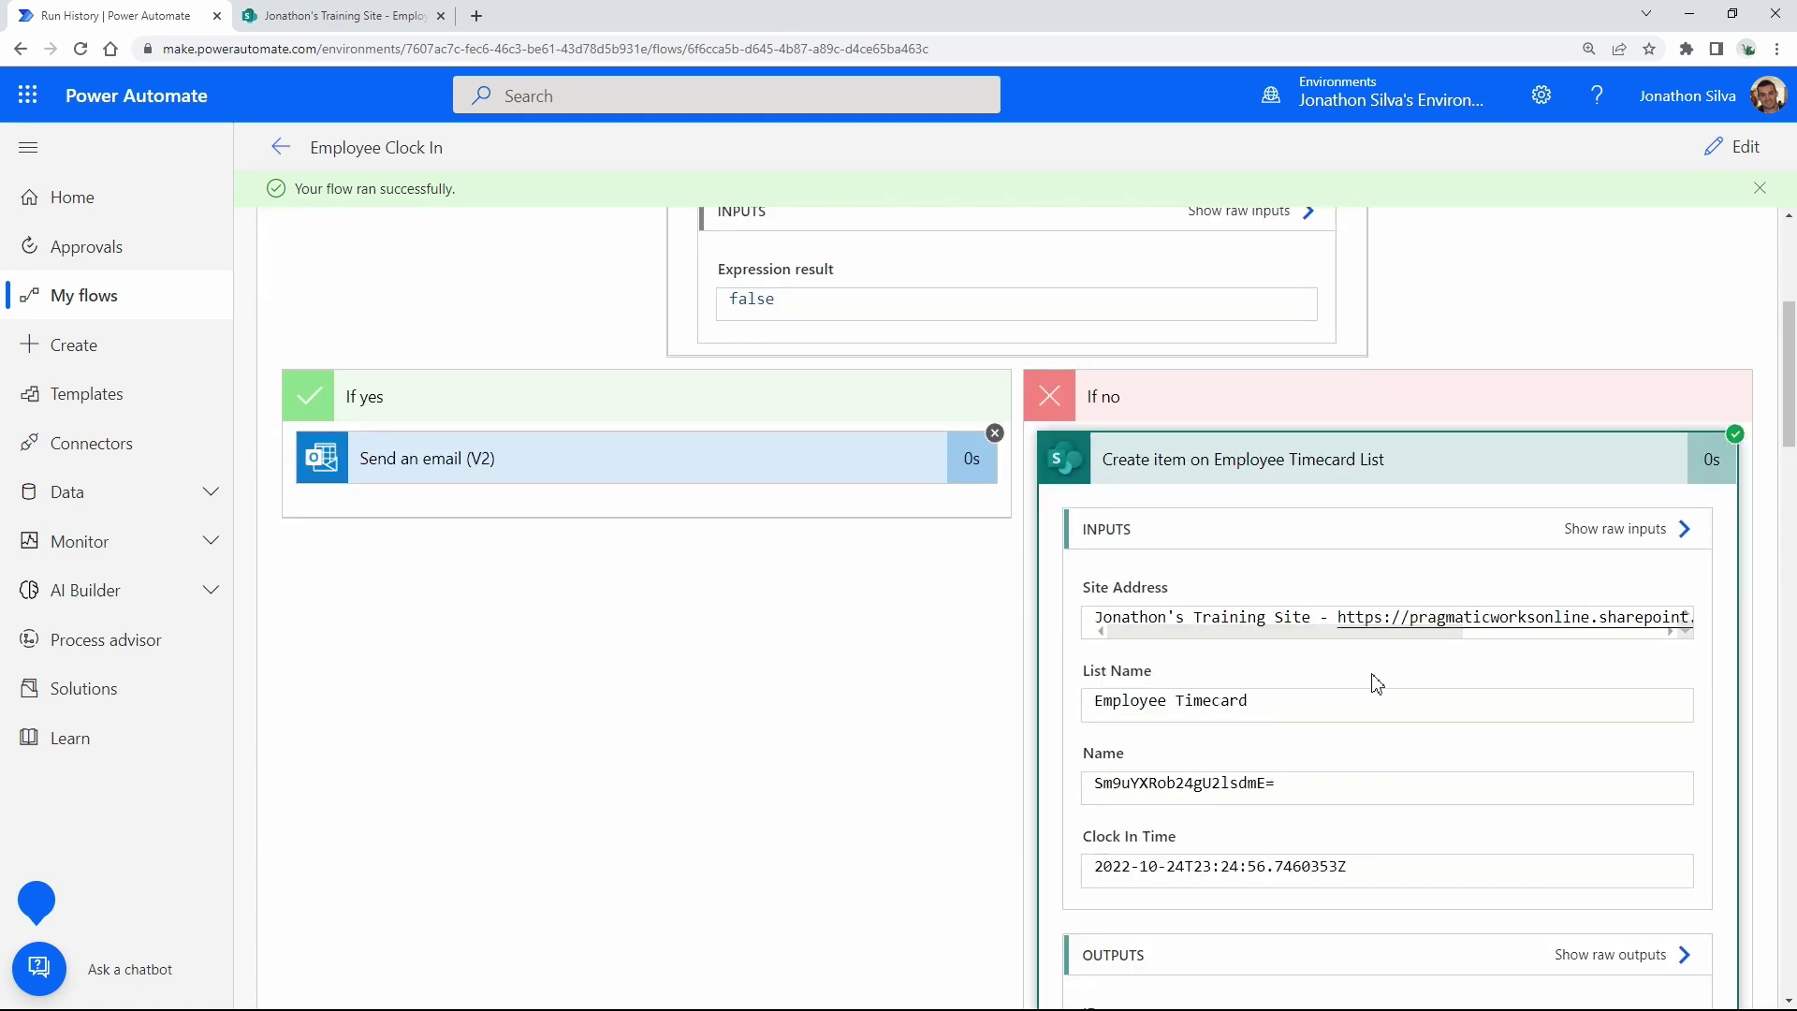
pyautogui.click(1364, 460)
pyautogui.click(355, 14)
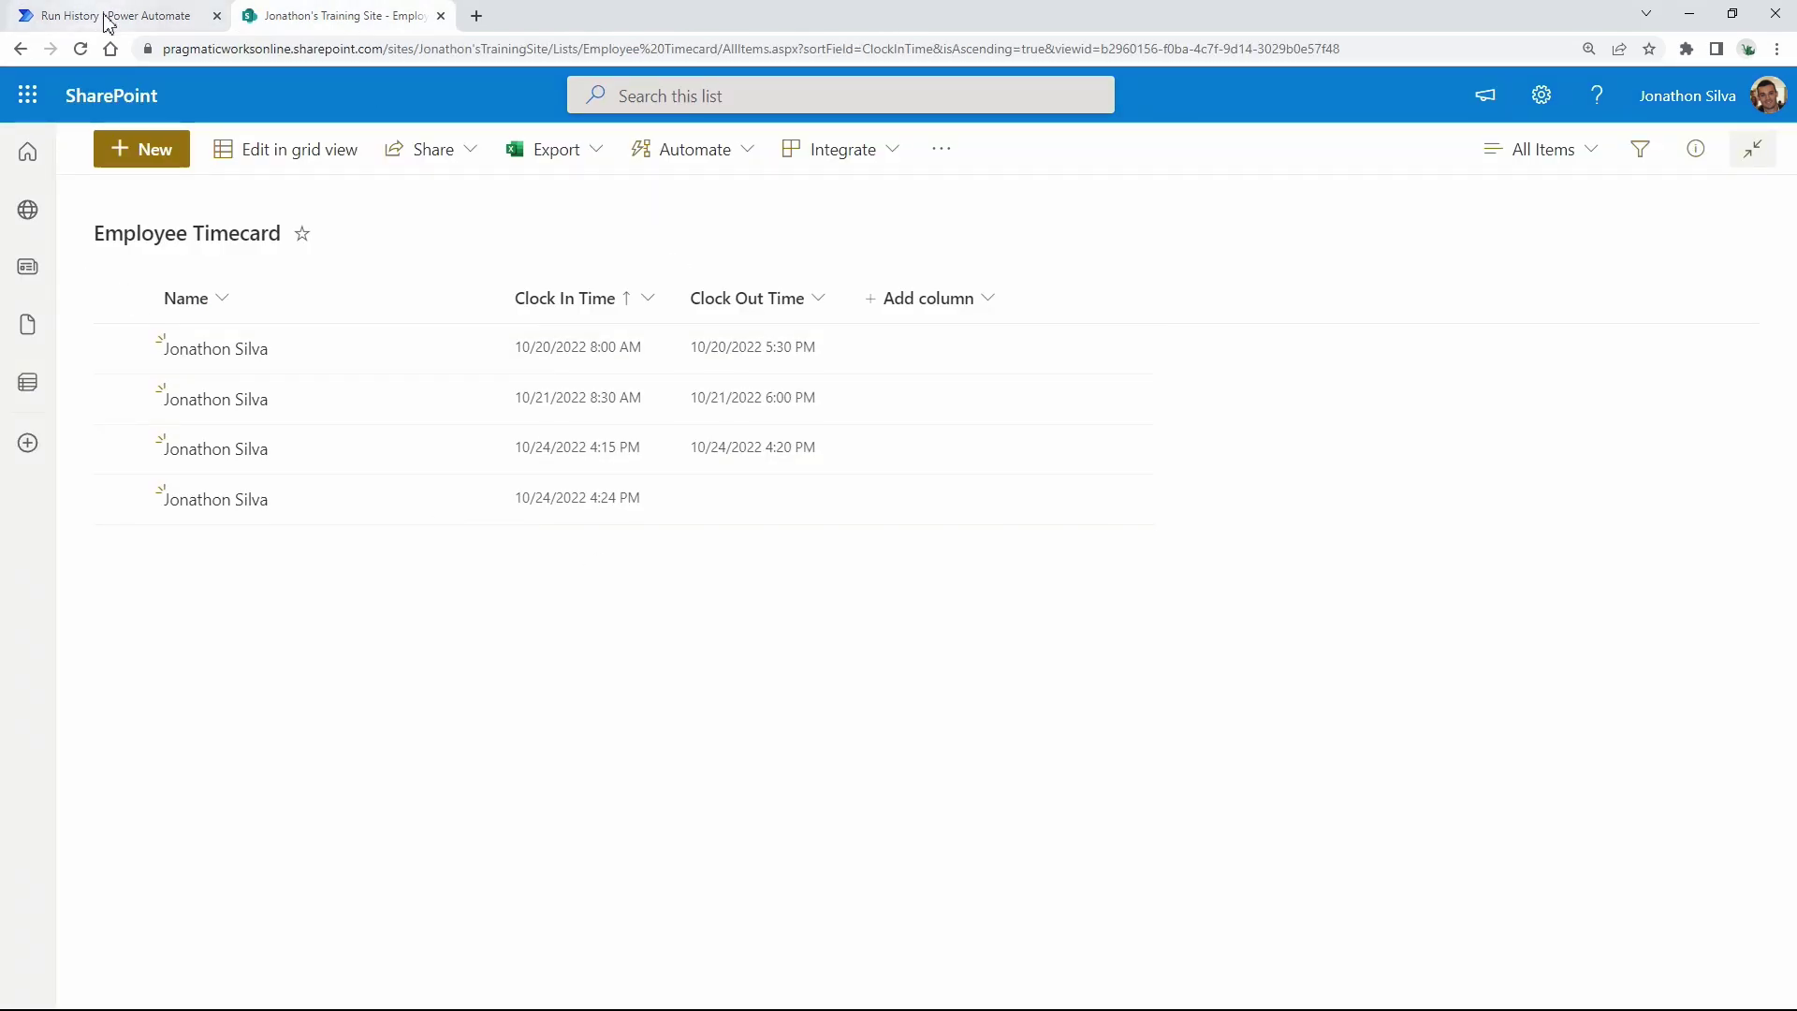
pyautogui.click(82, 49)
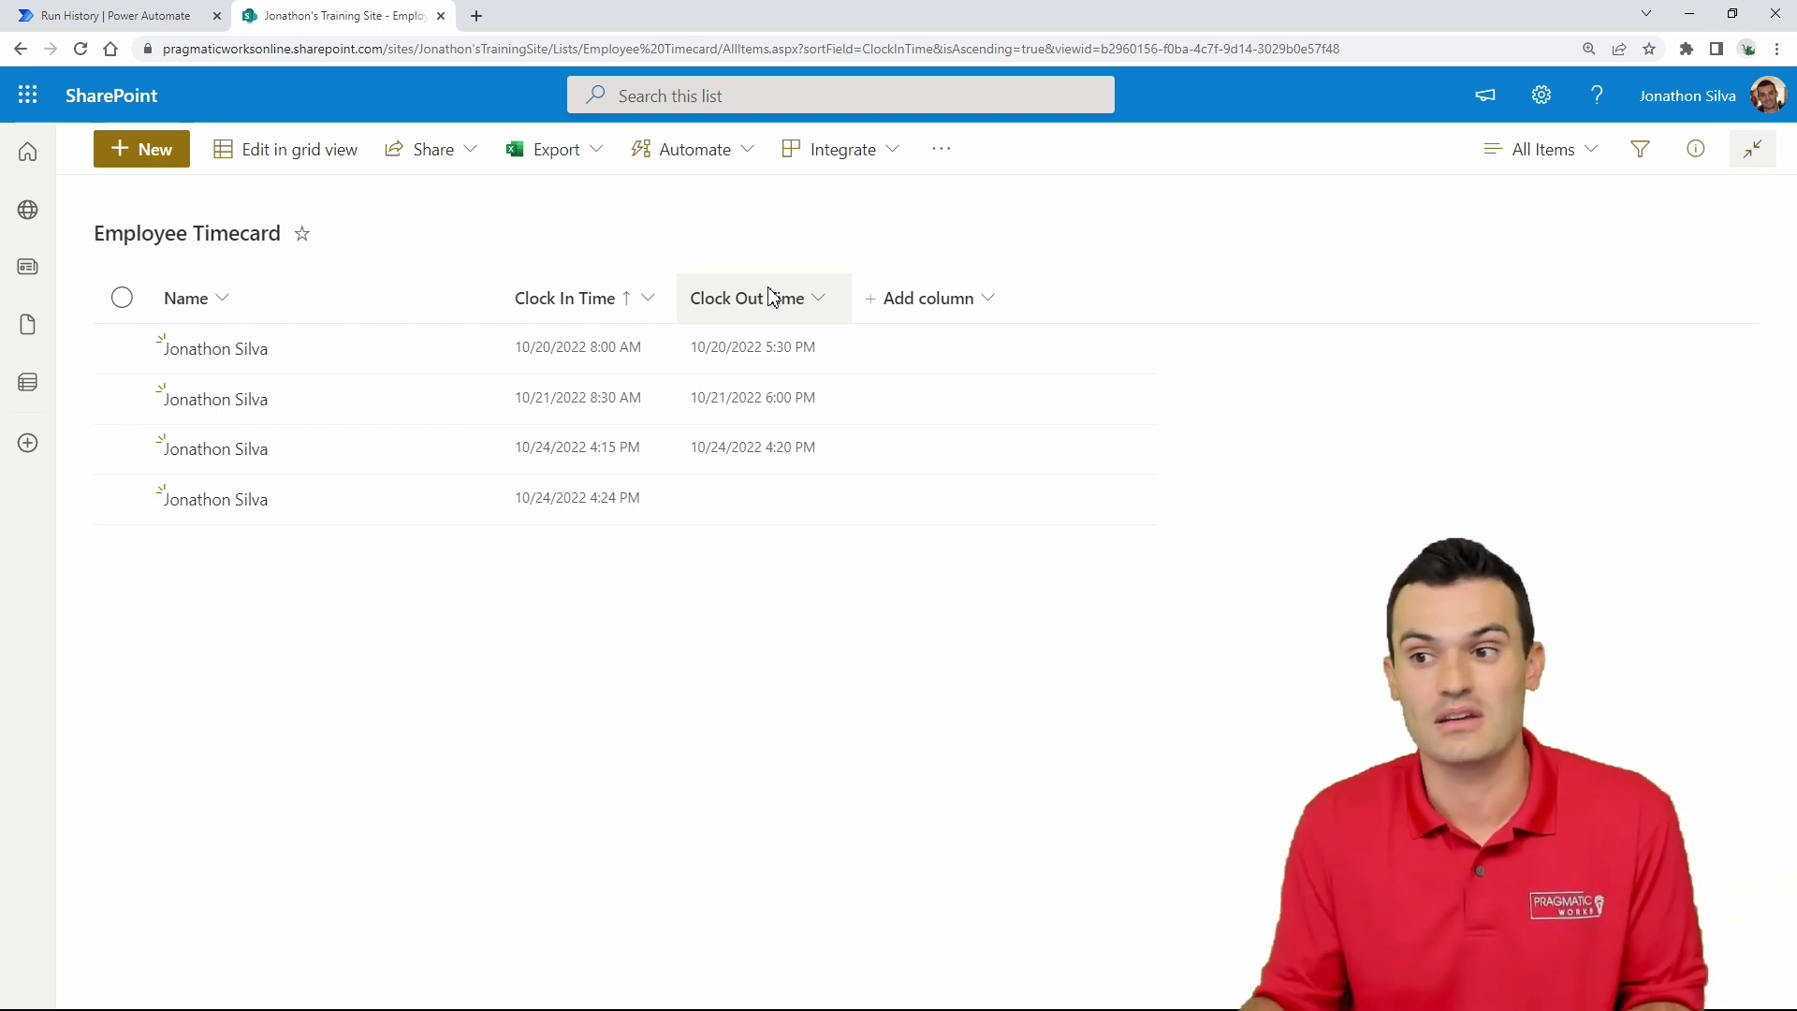
# Delete all entries from the Employee Timecard list in SharePoint.
pyautogui.click(121, 298)
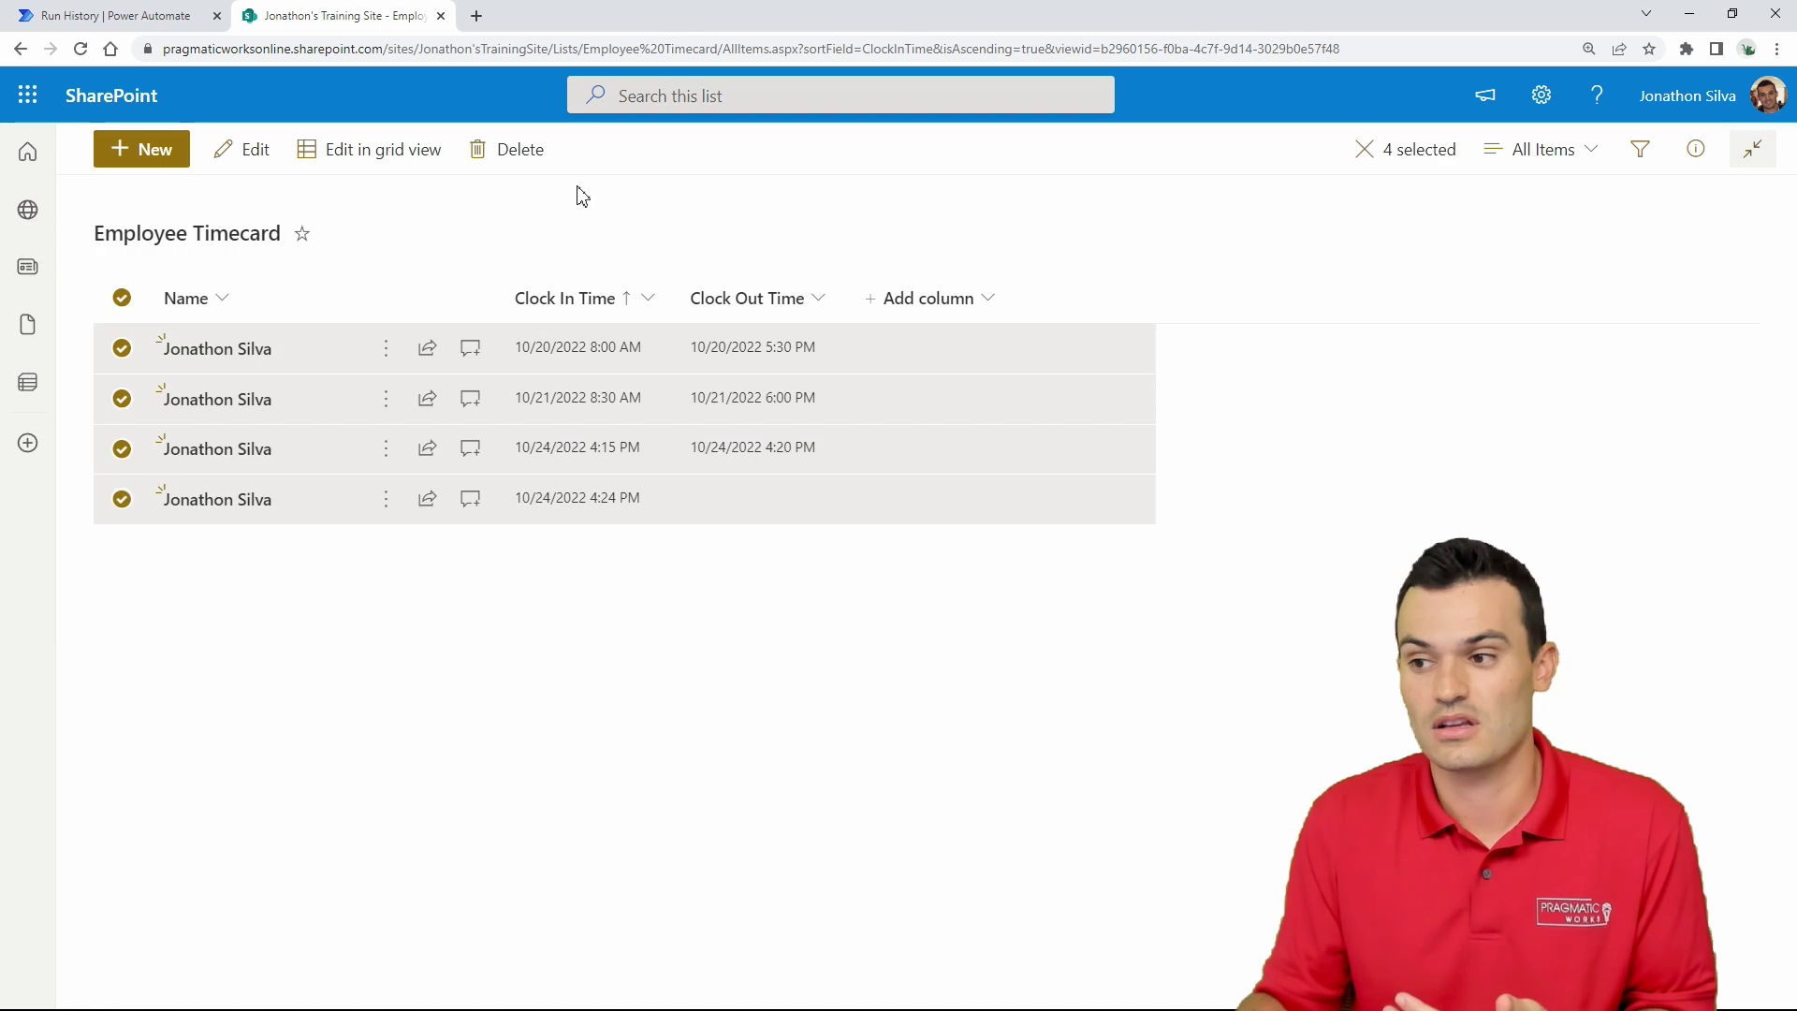
pyautogui.click(489, 150)
pyautogui.click(974, 631)
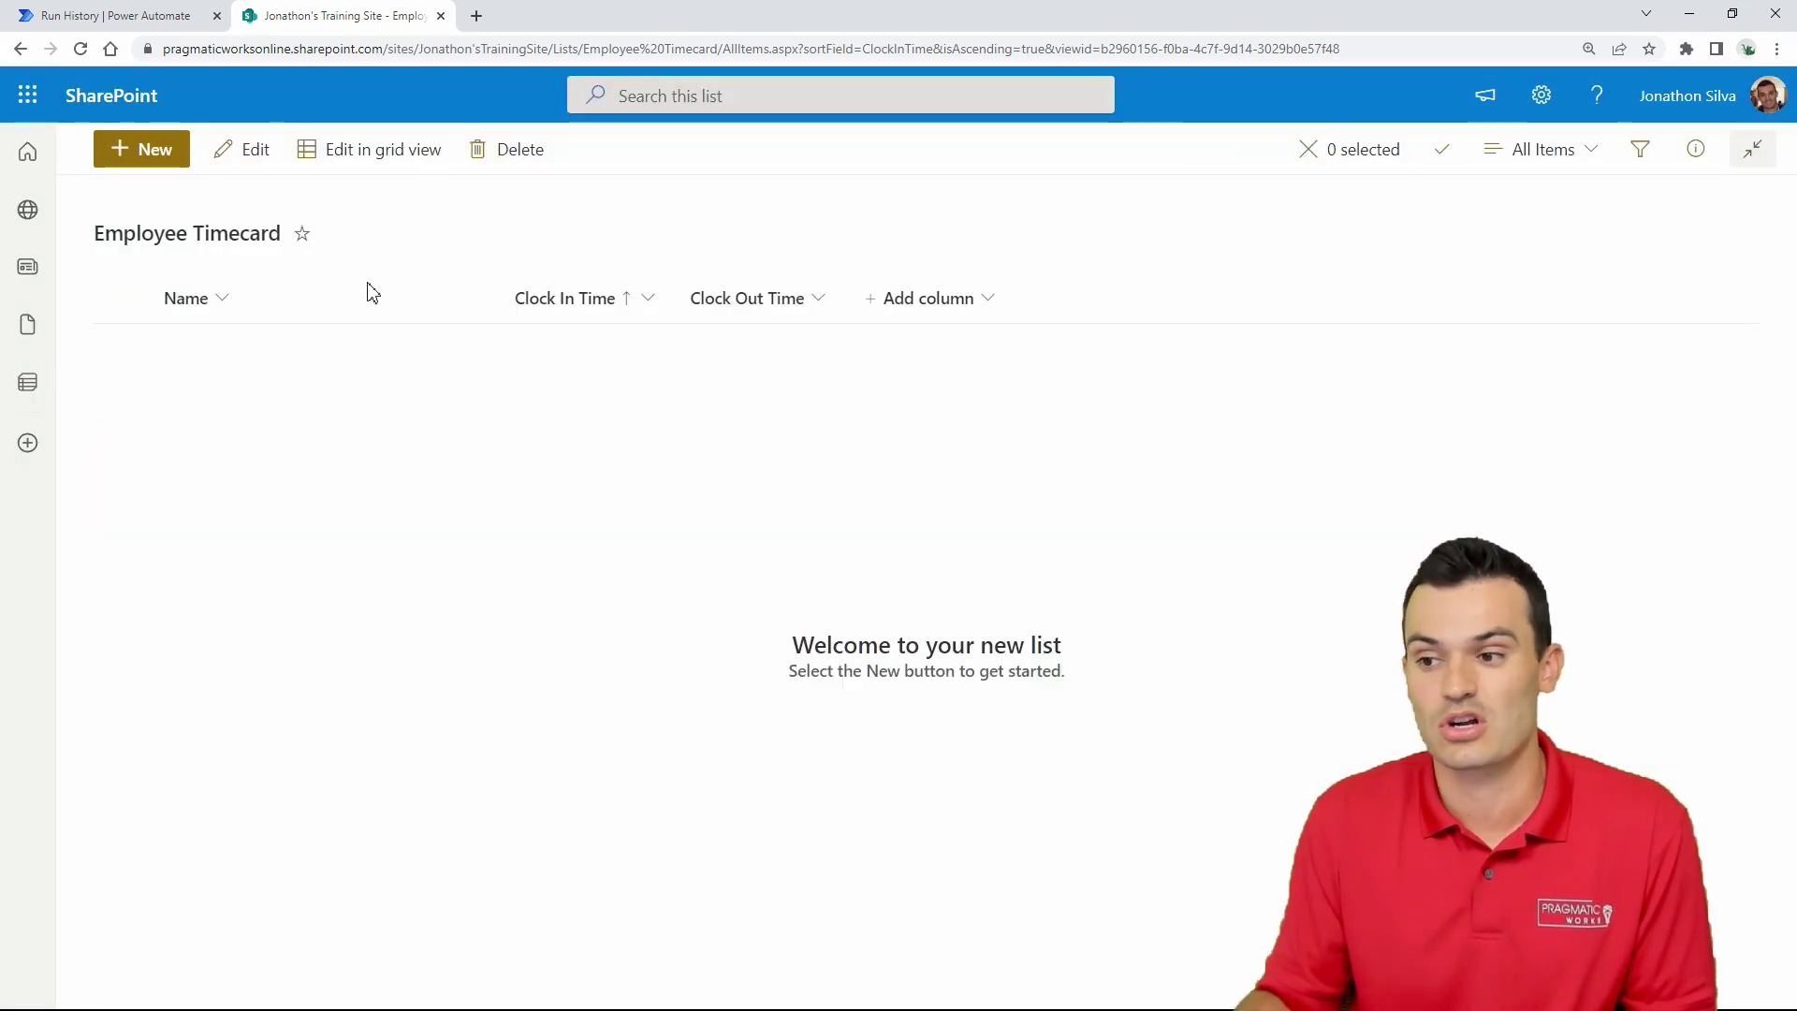
# Switch to Power Automate, test the flow manually against the empty timecard list, and expand Apply to each in the run.
pyautogui.click(133, 15)
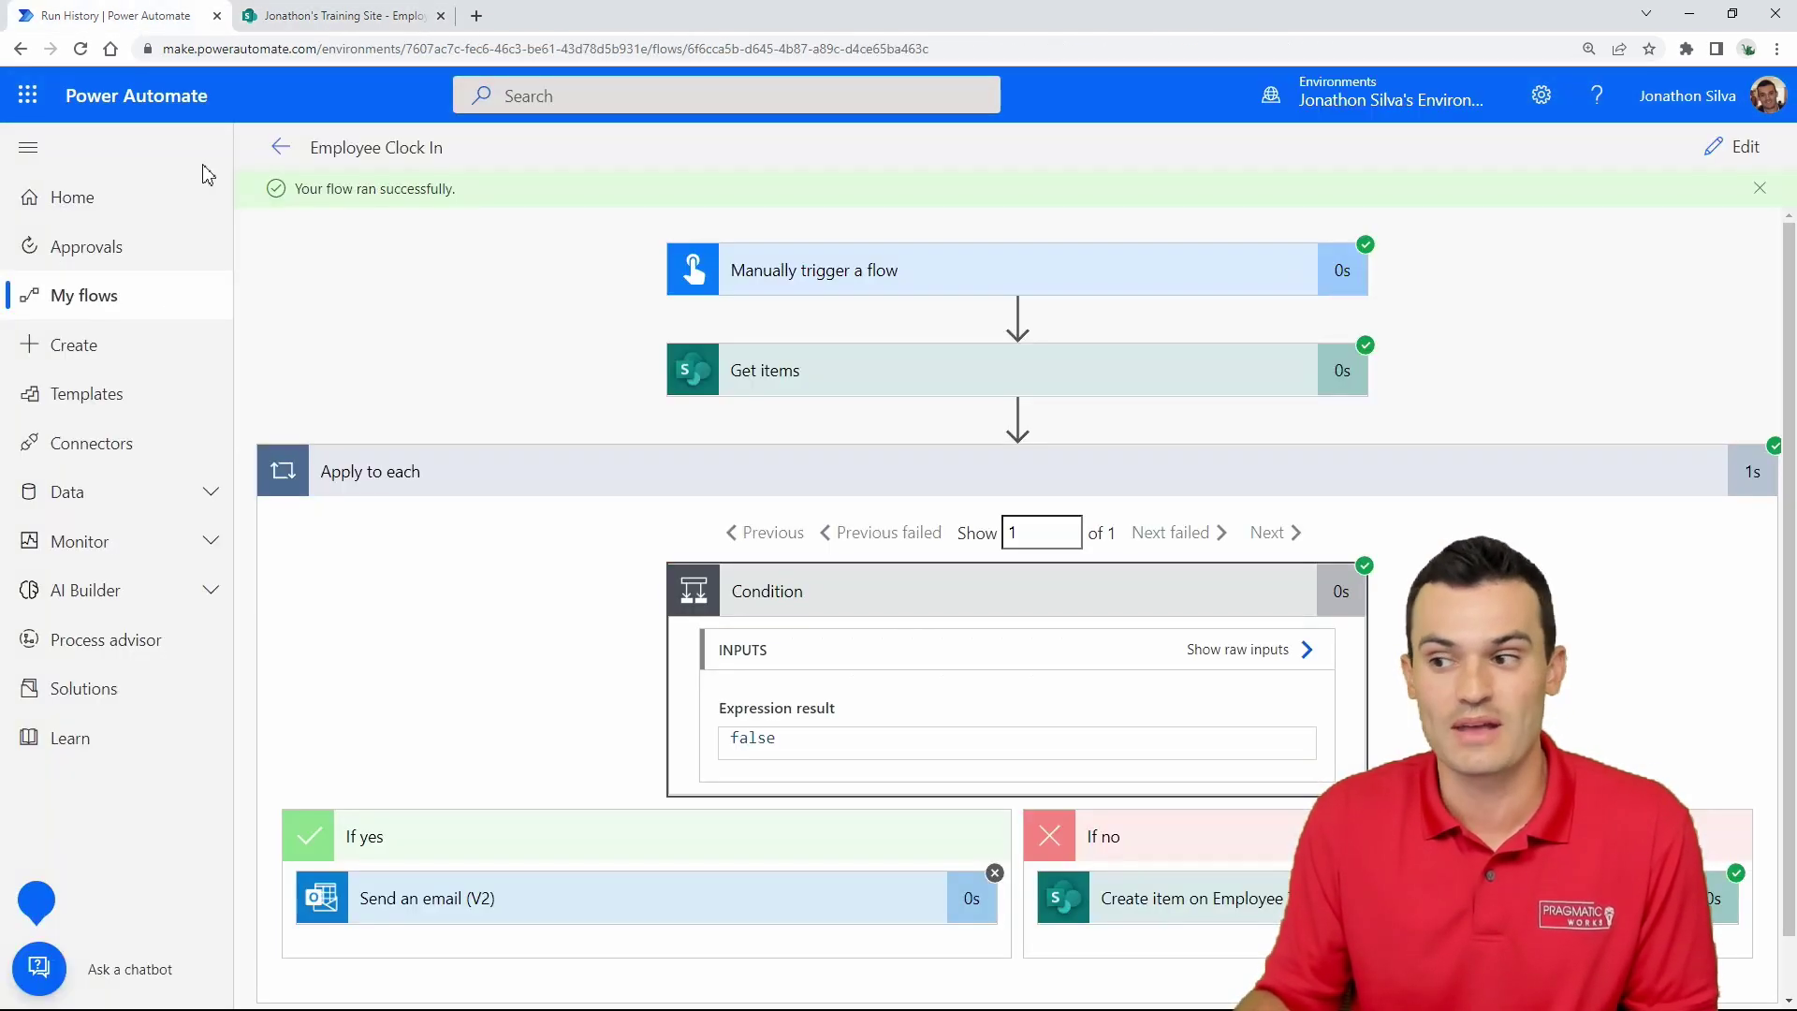
pyautogui.click(1738, 148)
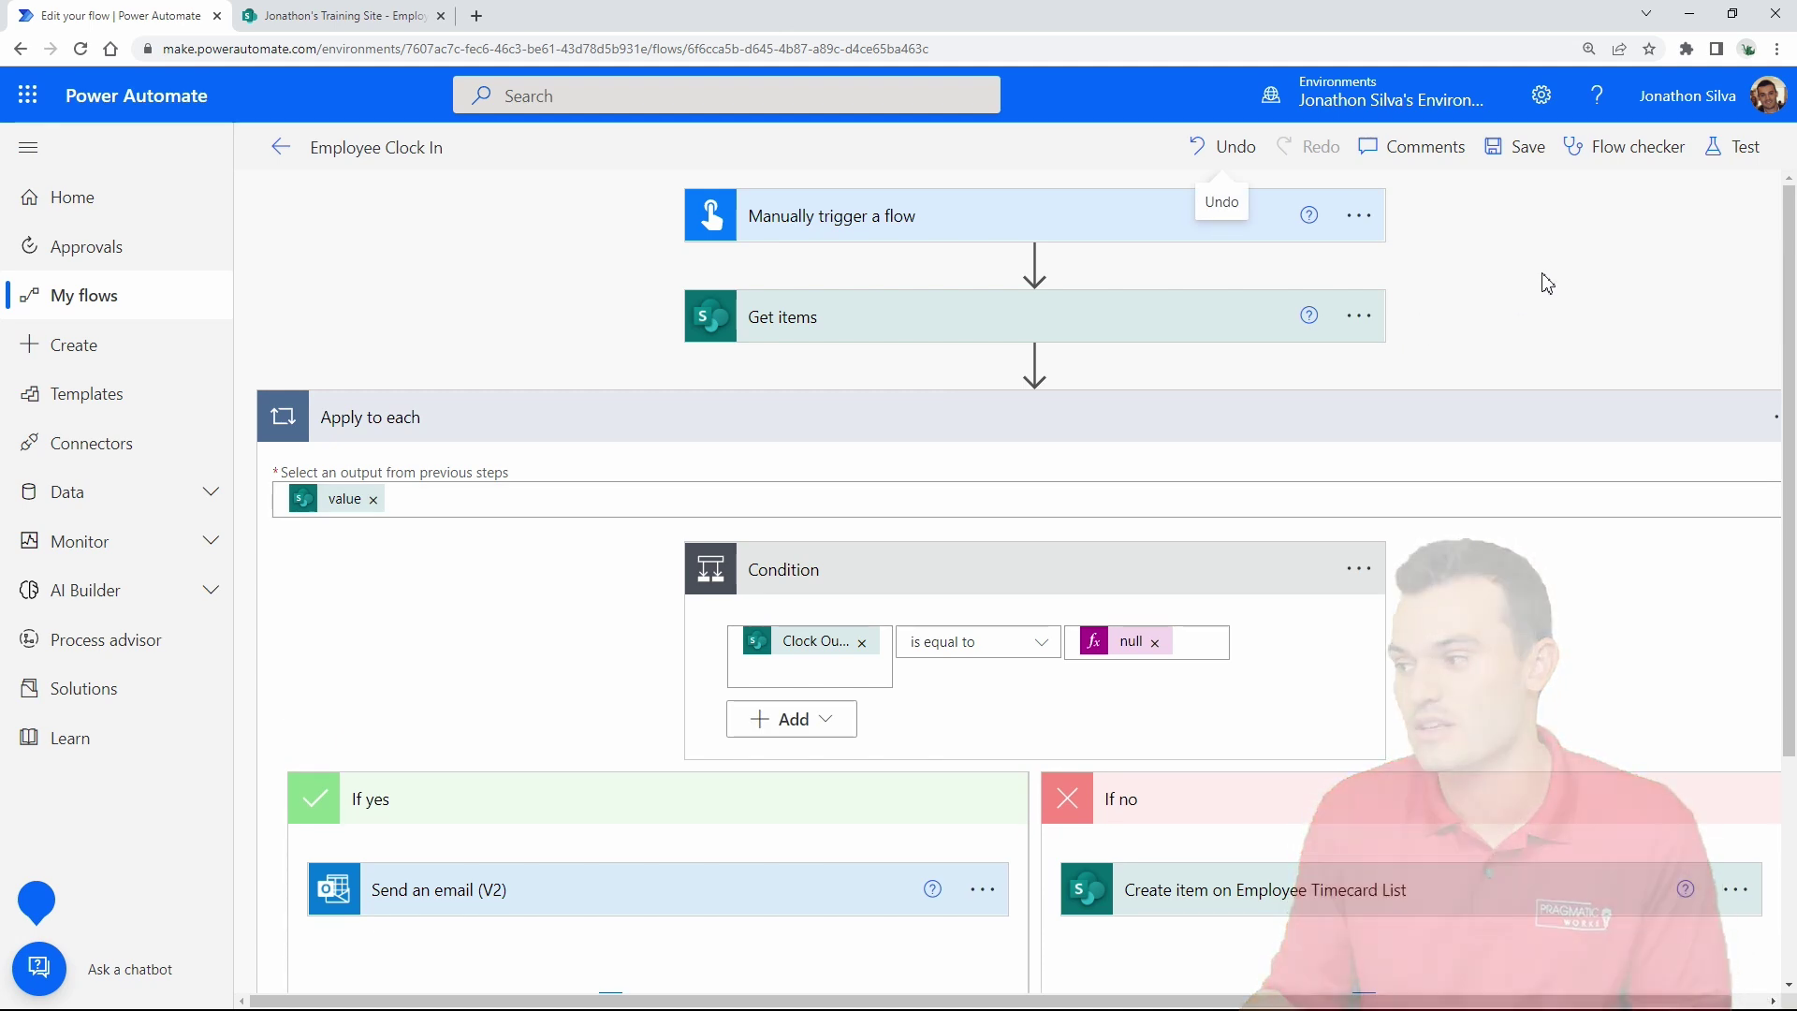
pyautogui.click(1739, 147)
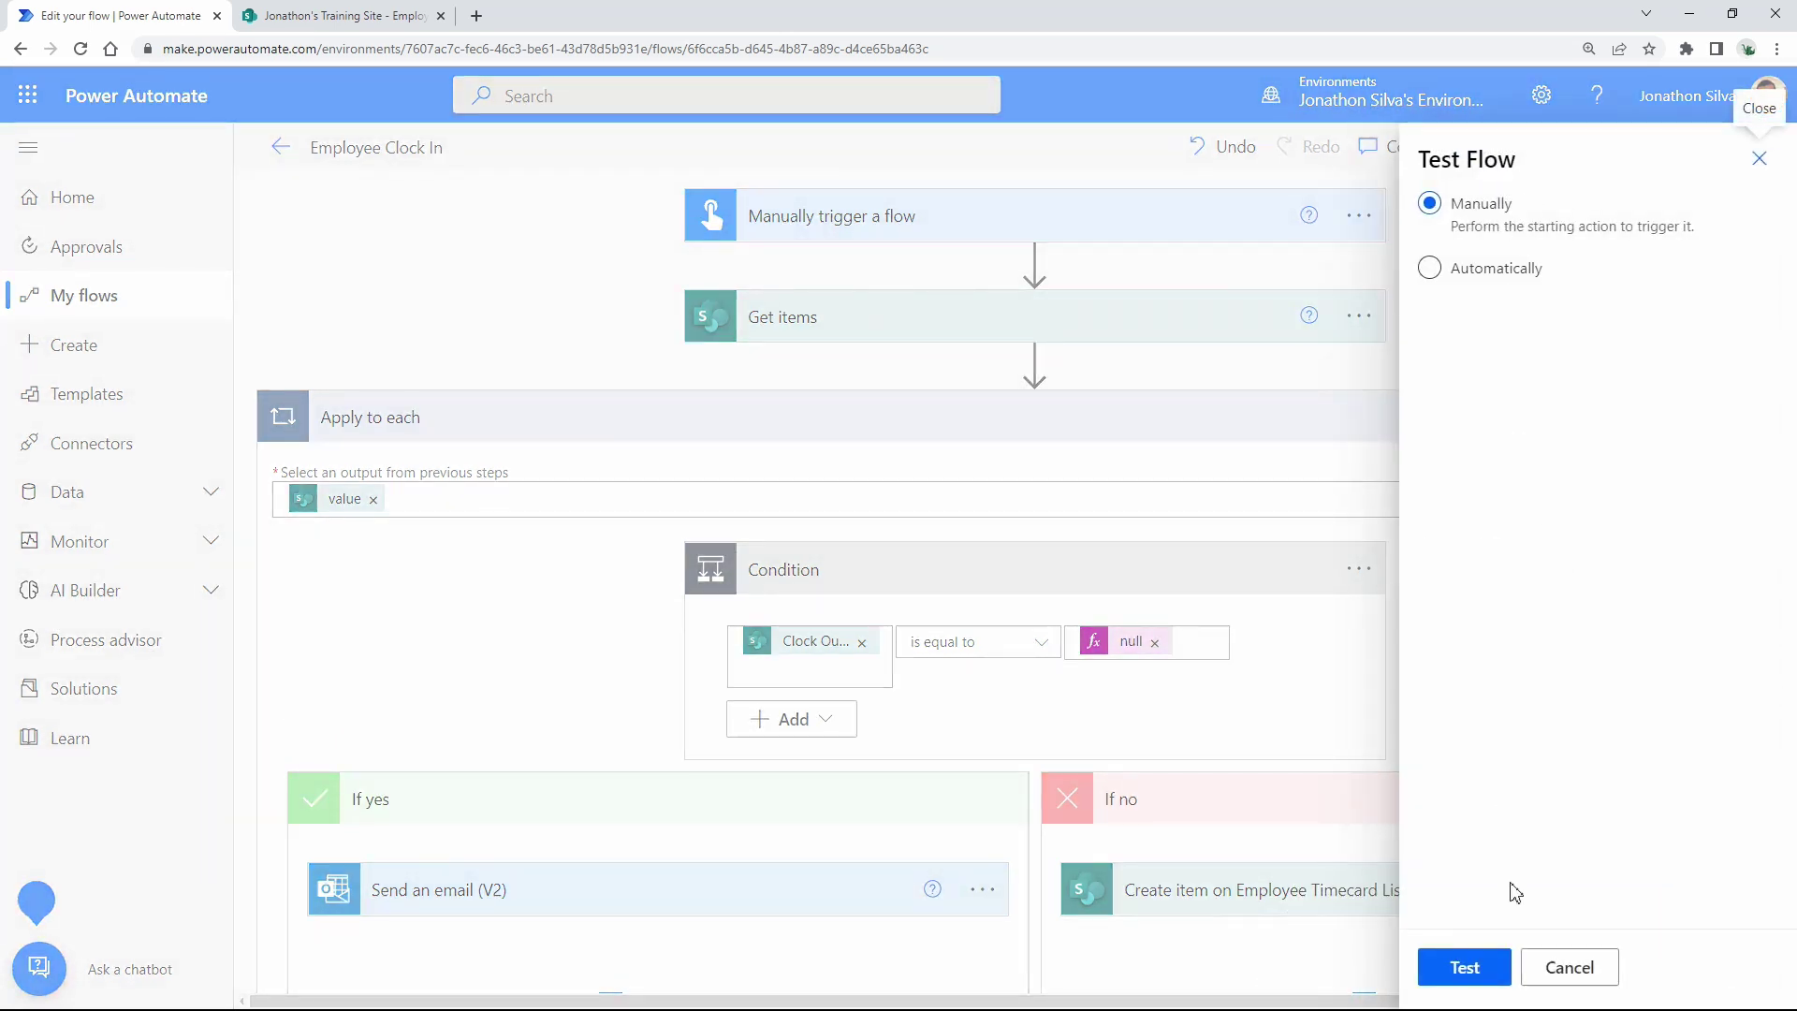
pyautogui.click(1477, 964)
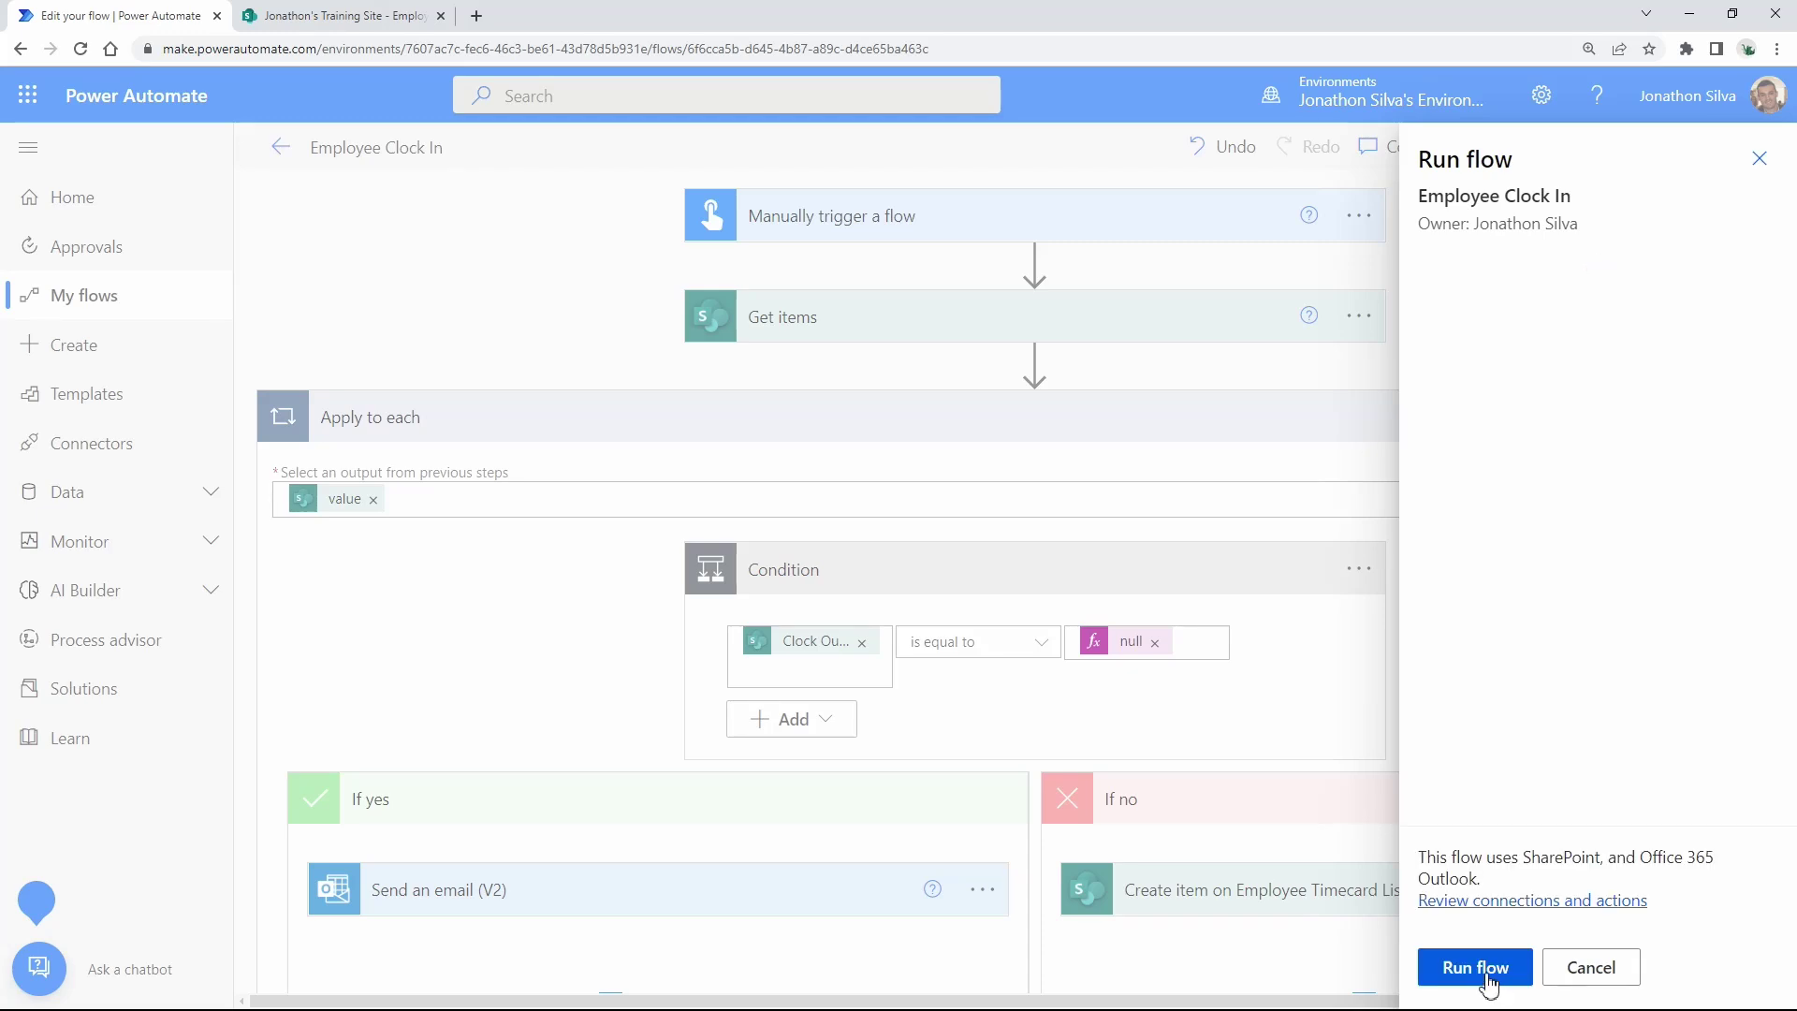
pyautogui.click(1488, 978)
pyautogui.click(1465, 967)
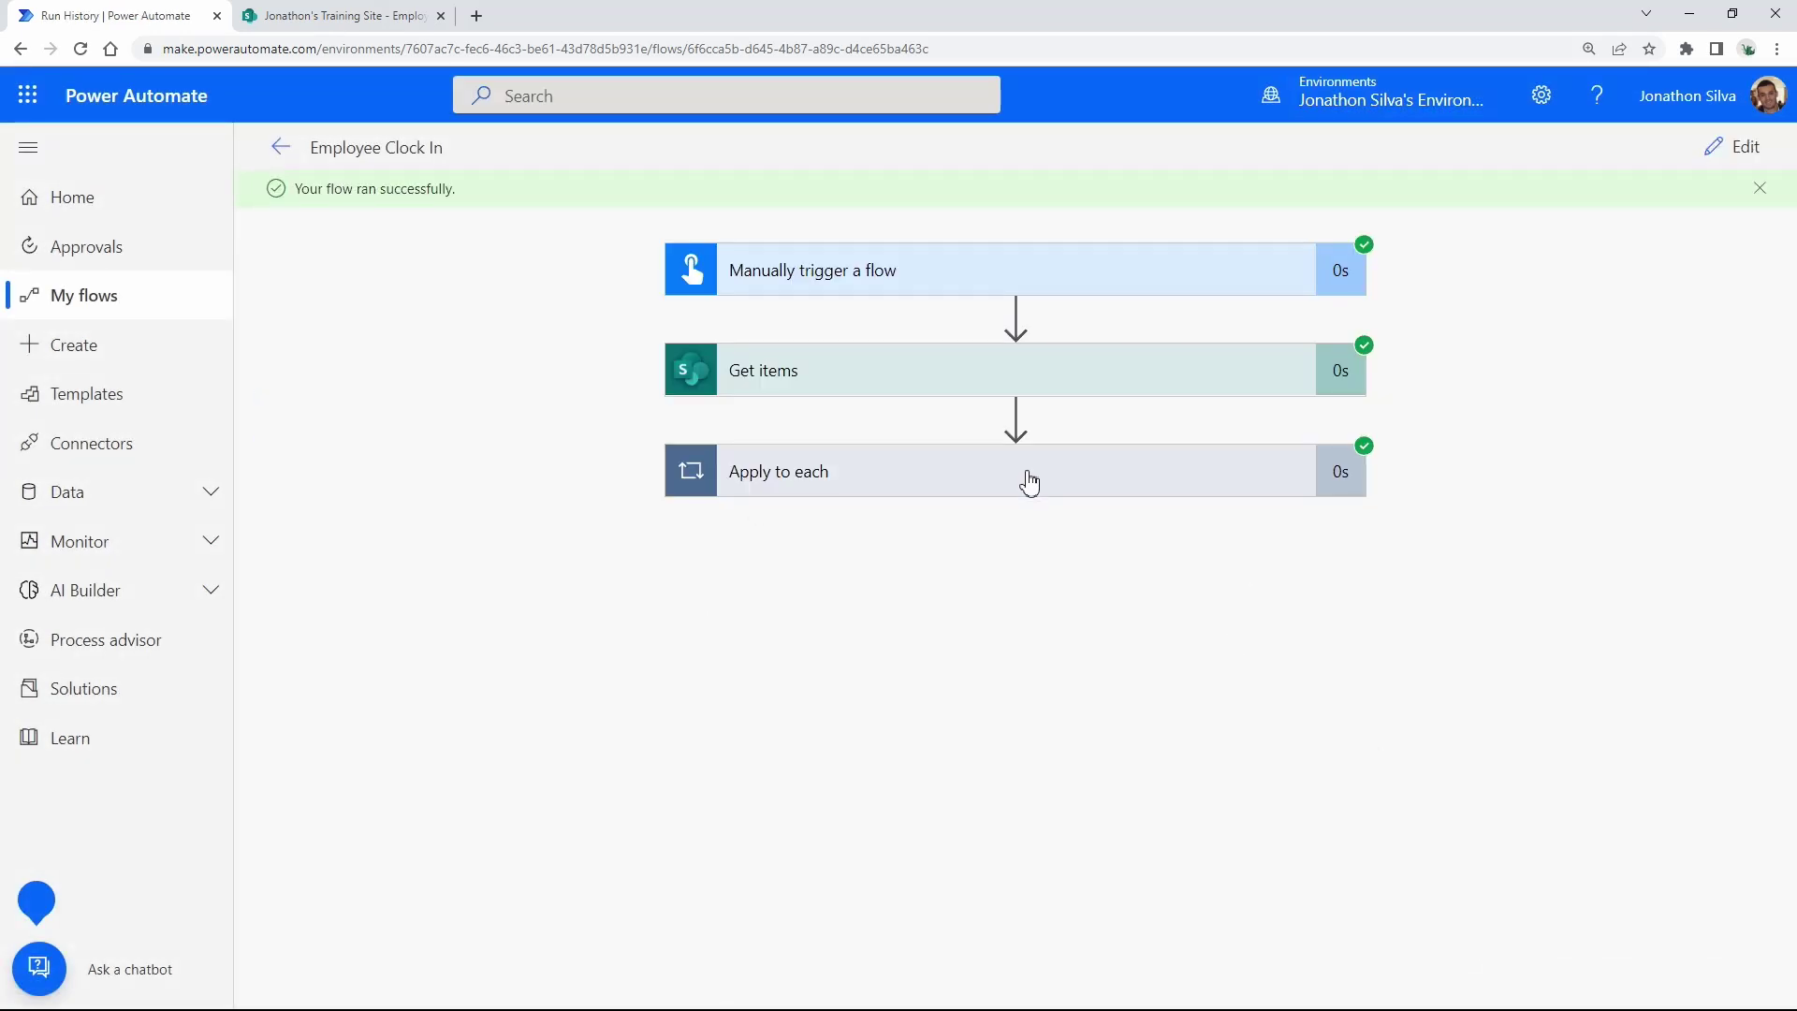
pyautogui.click(1030, 482)
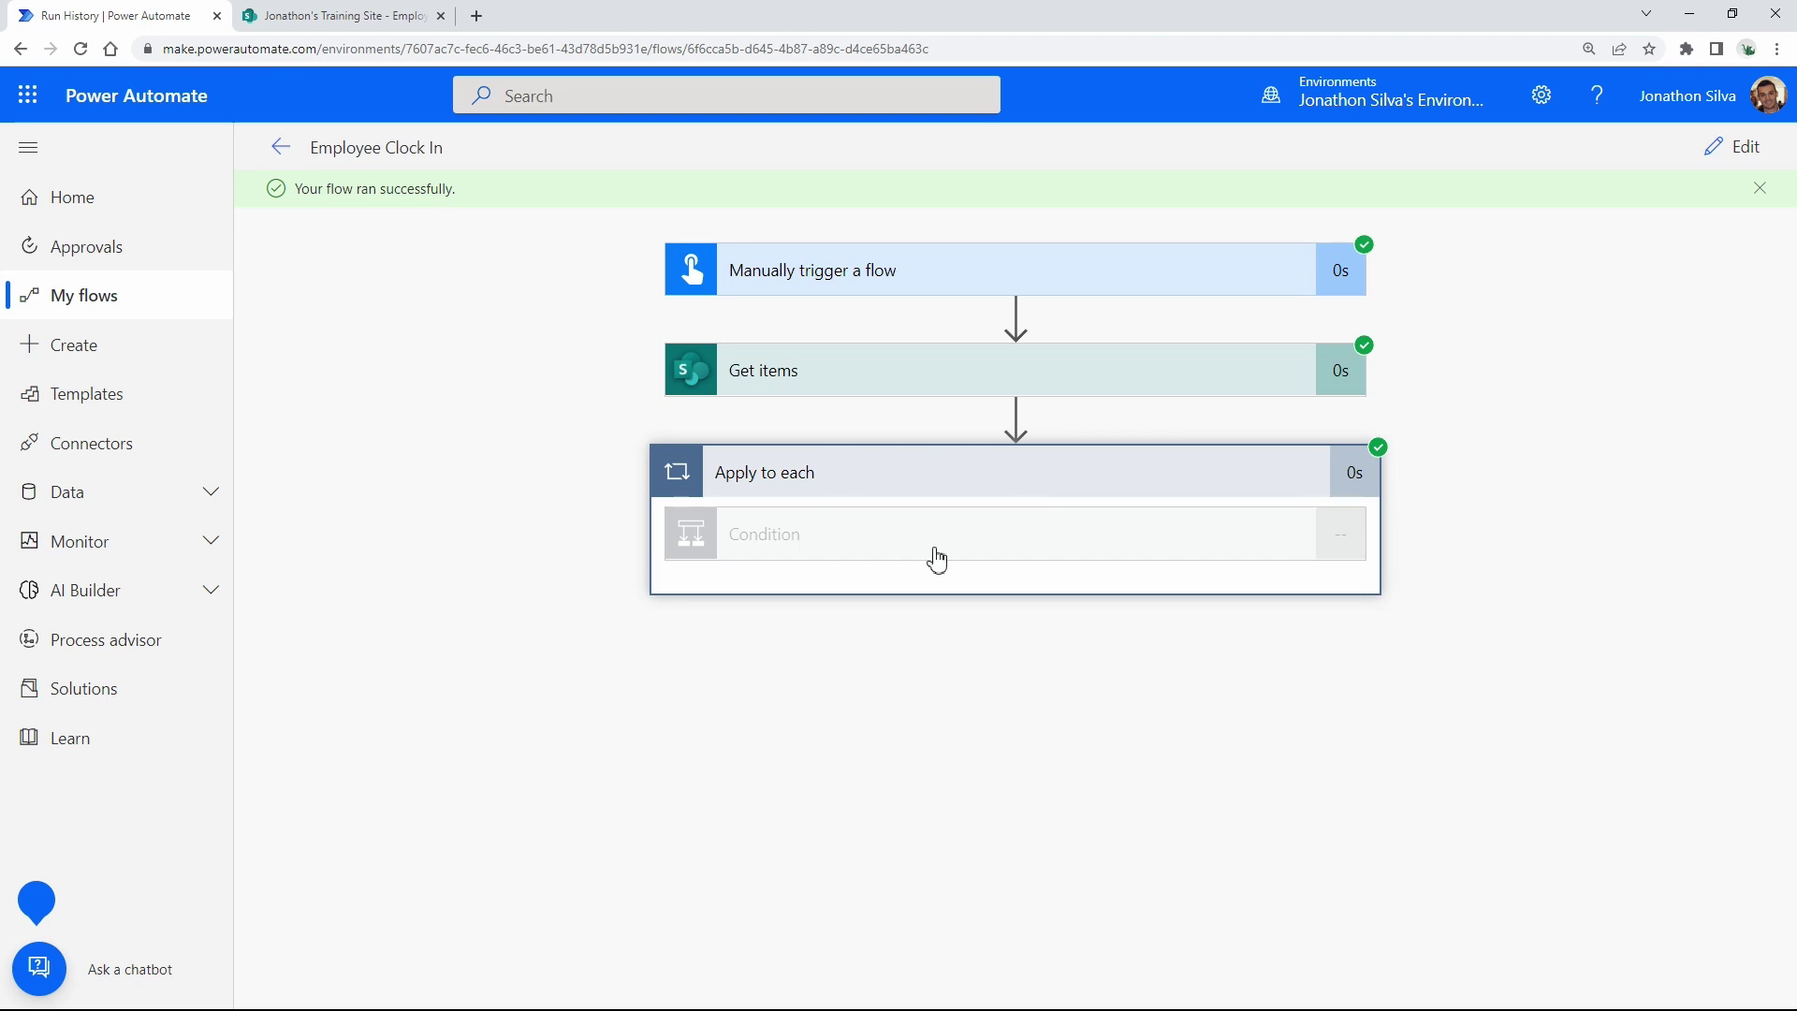
# Inspect the run's Get items filter query, order and top count, and reload the Employee Timecard list in SharePoint.
pyautogui.click(978, 368)
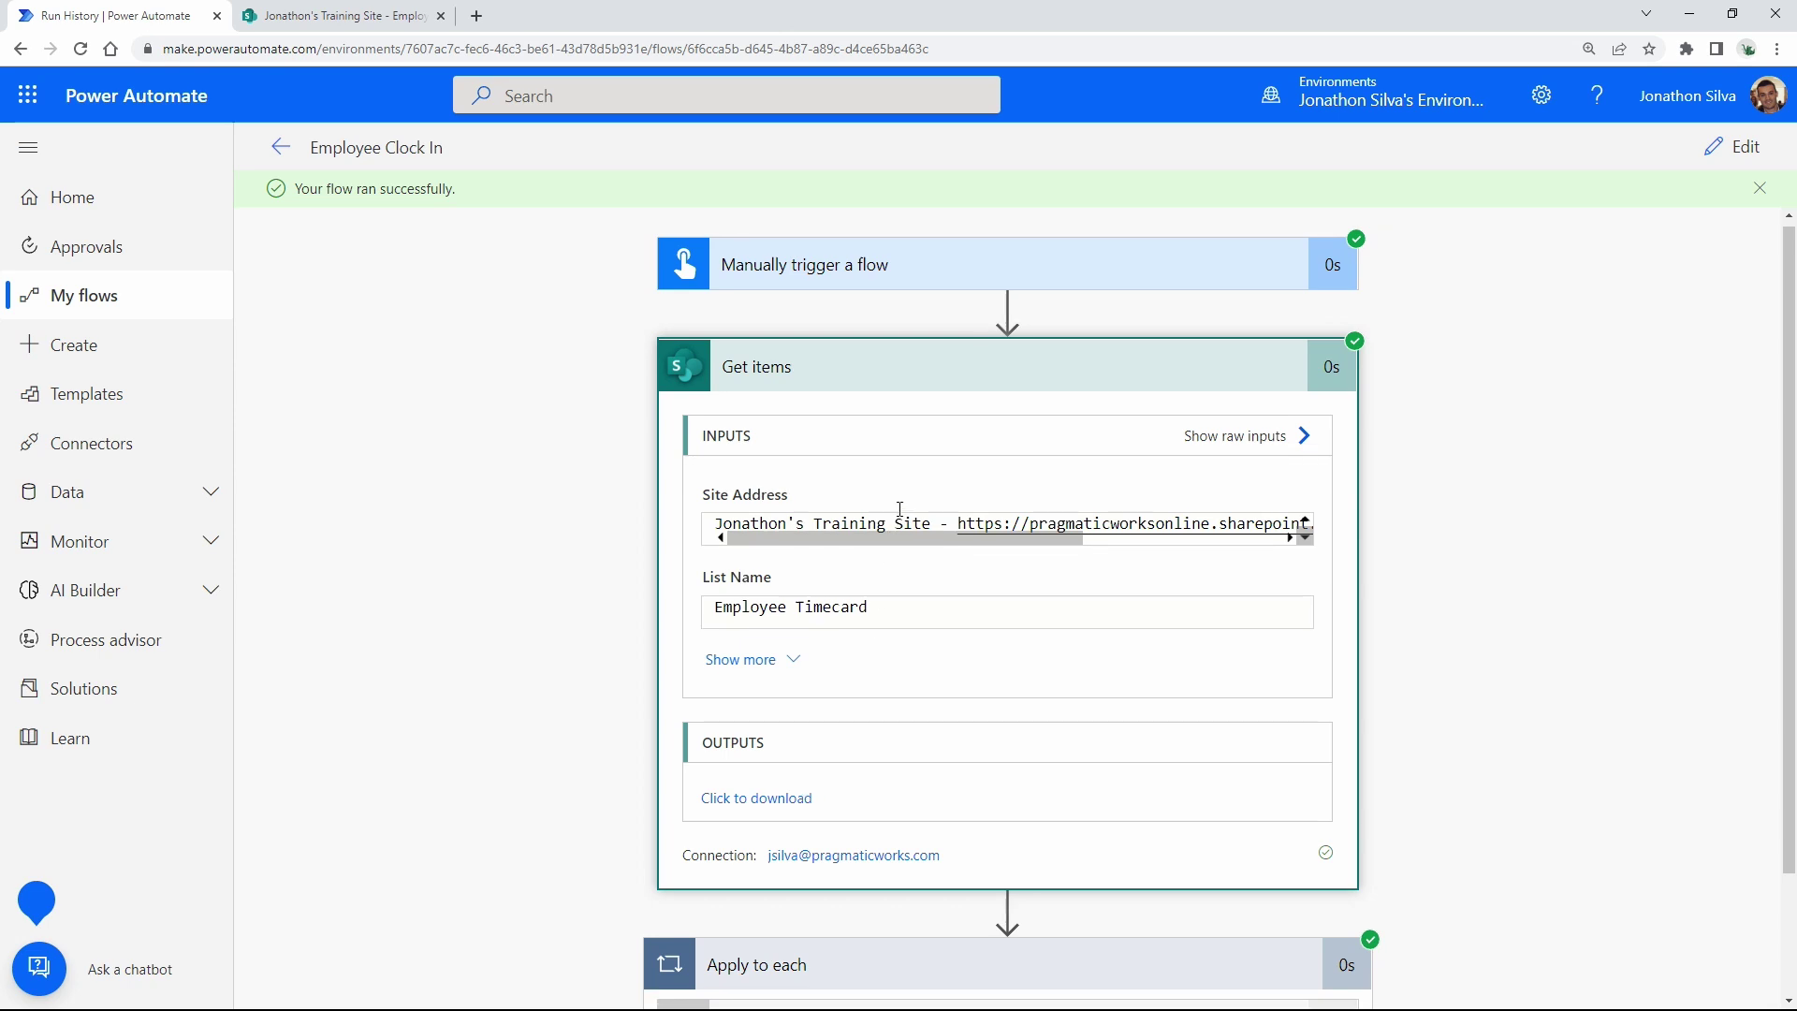
pyautogui.scroll(-1, 861, 637)
pyautogui.click(798, 608)
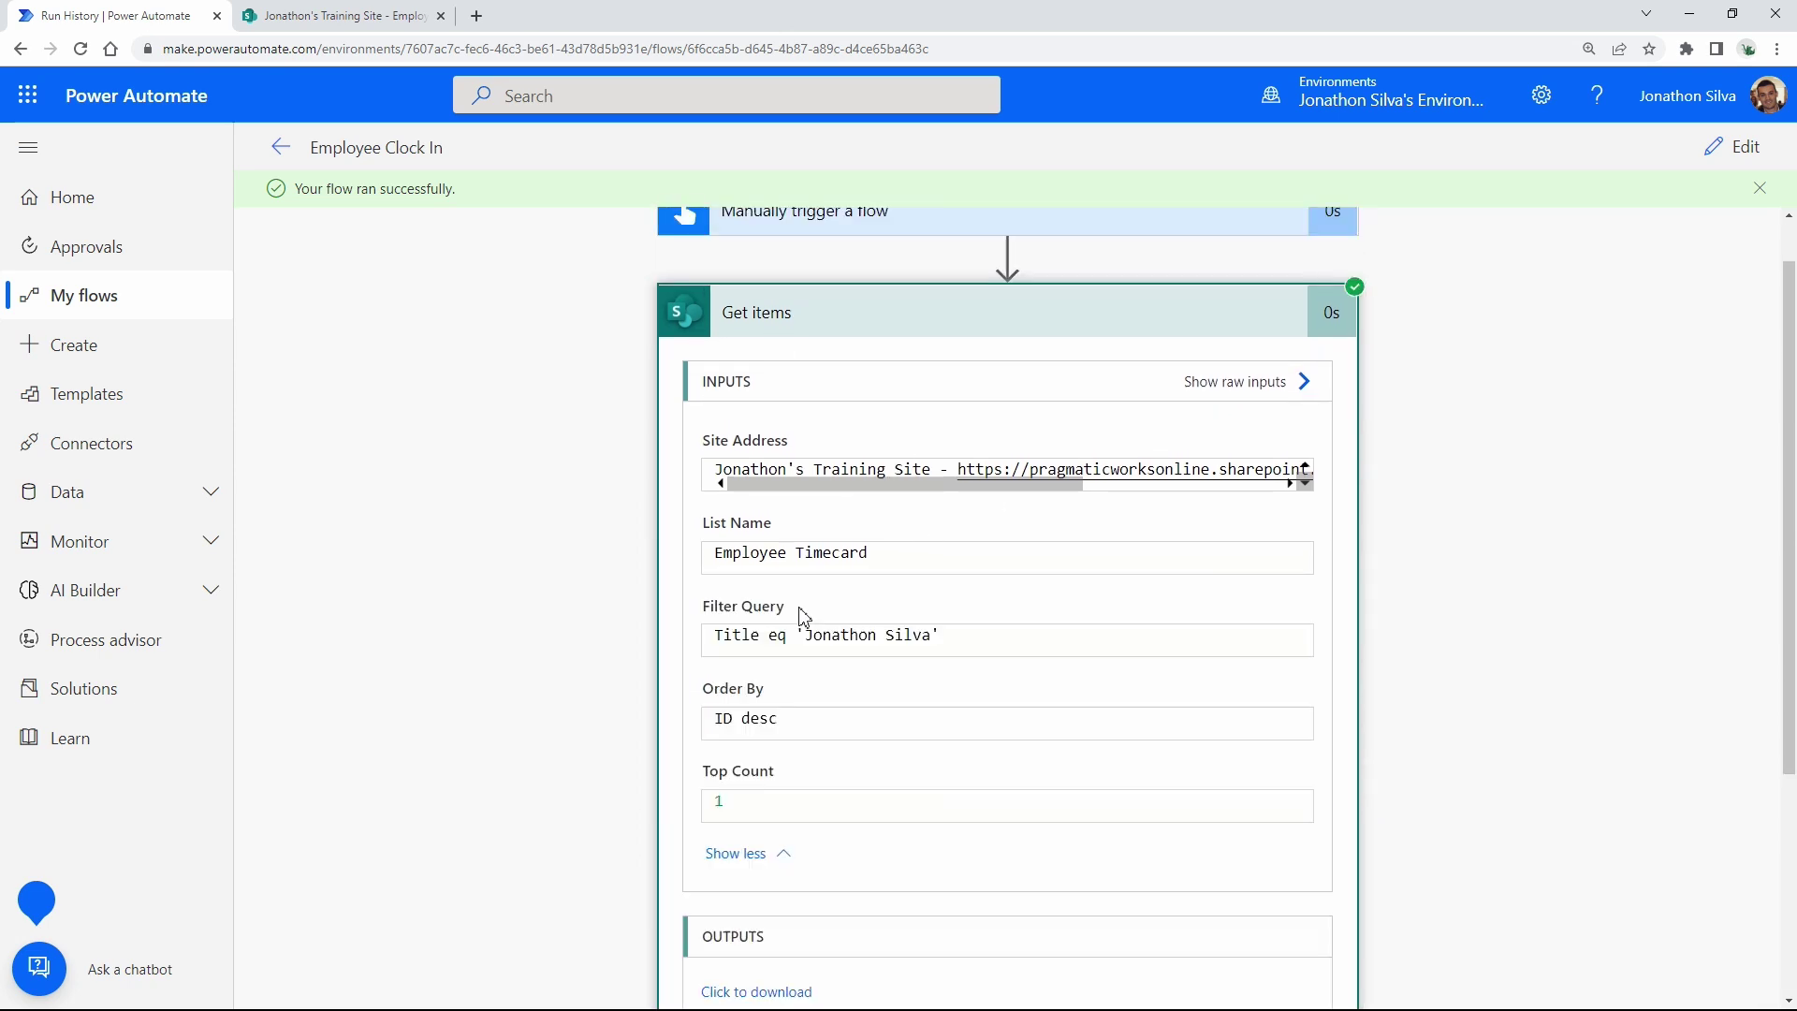
pyautogui.scroll(-1, 777, 716)
pyautogui.scroll(-3, 778, 716)
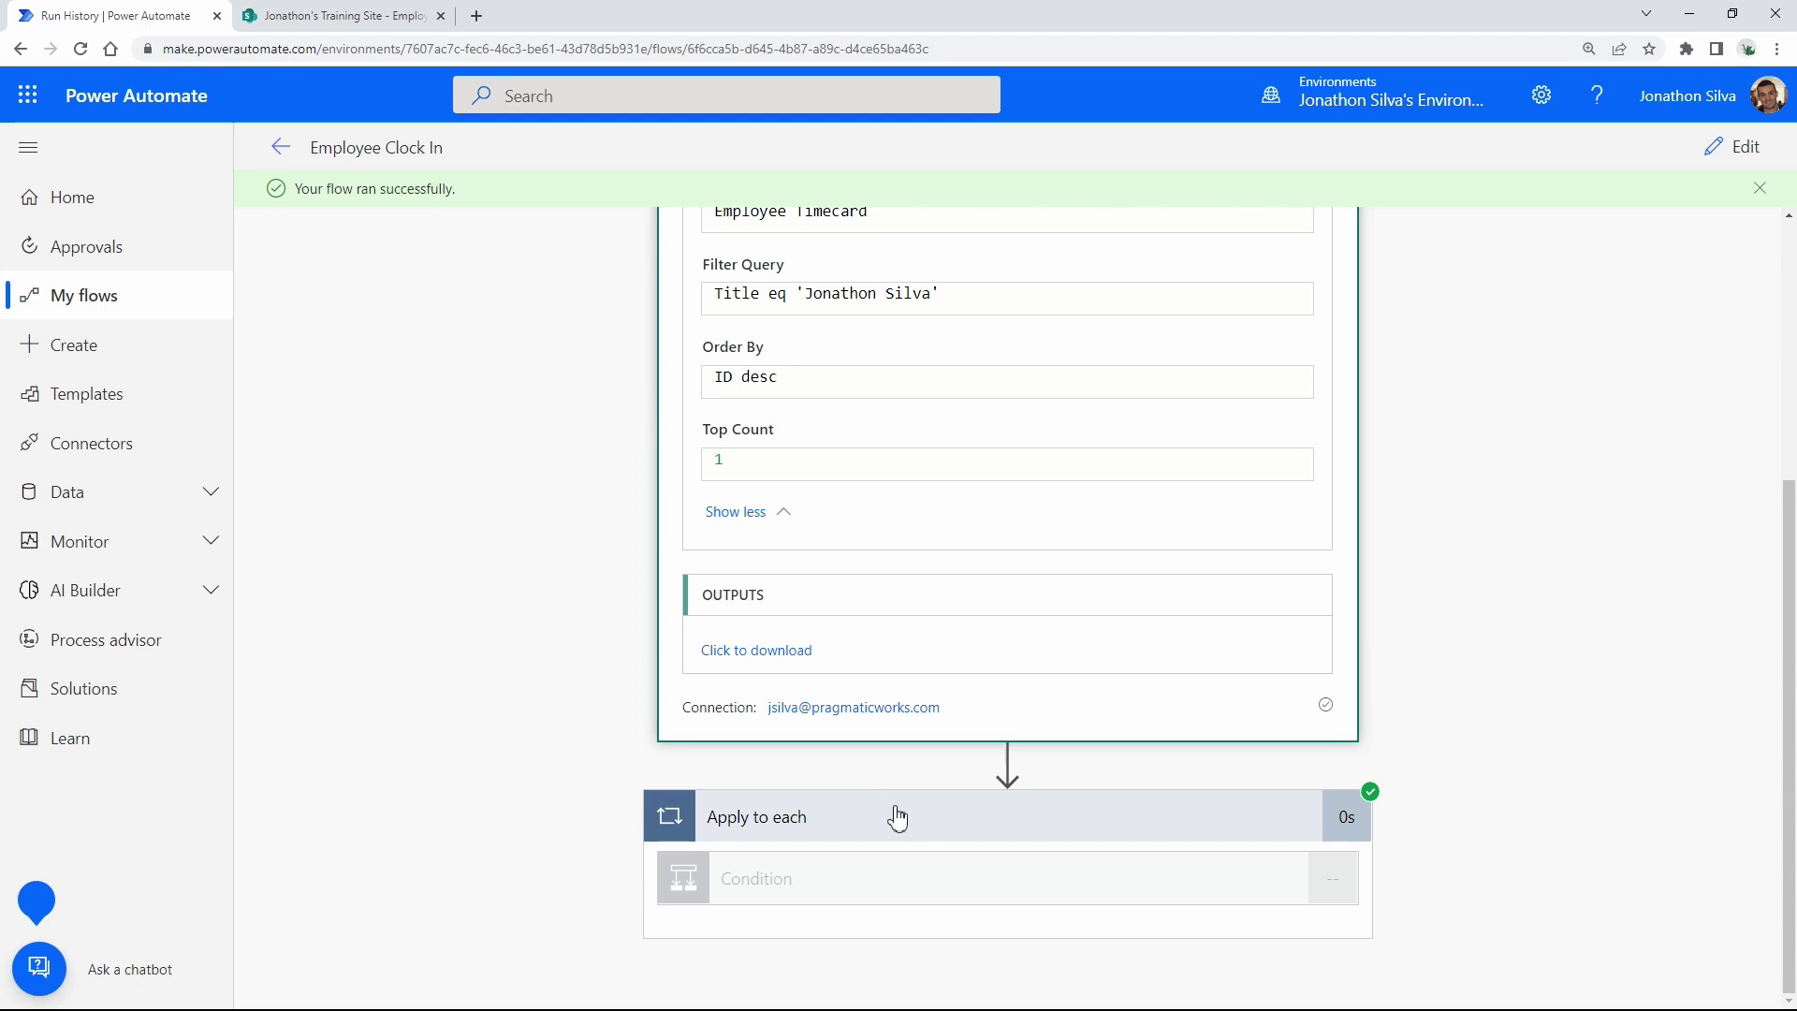
pyautogui.click(318, 15)
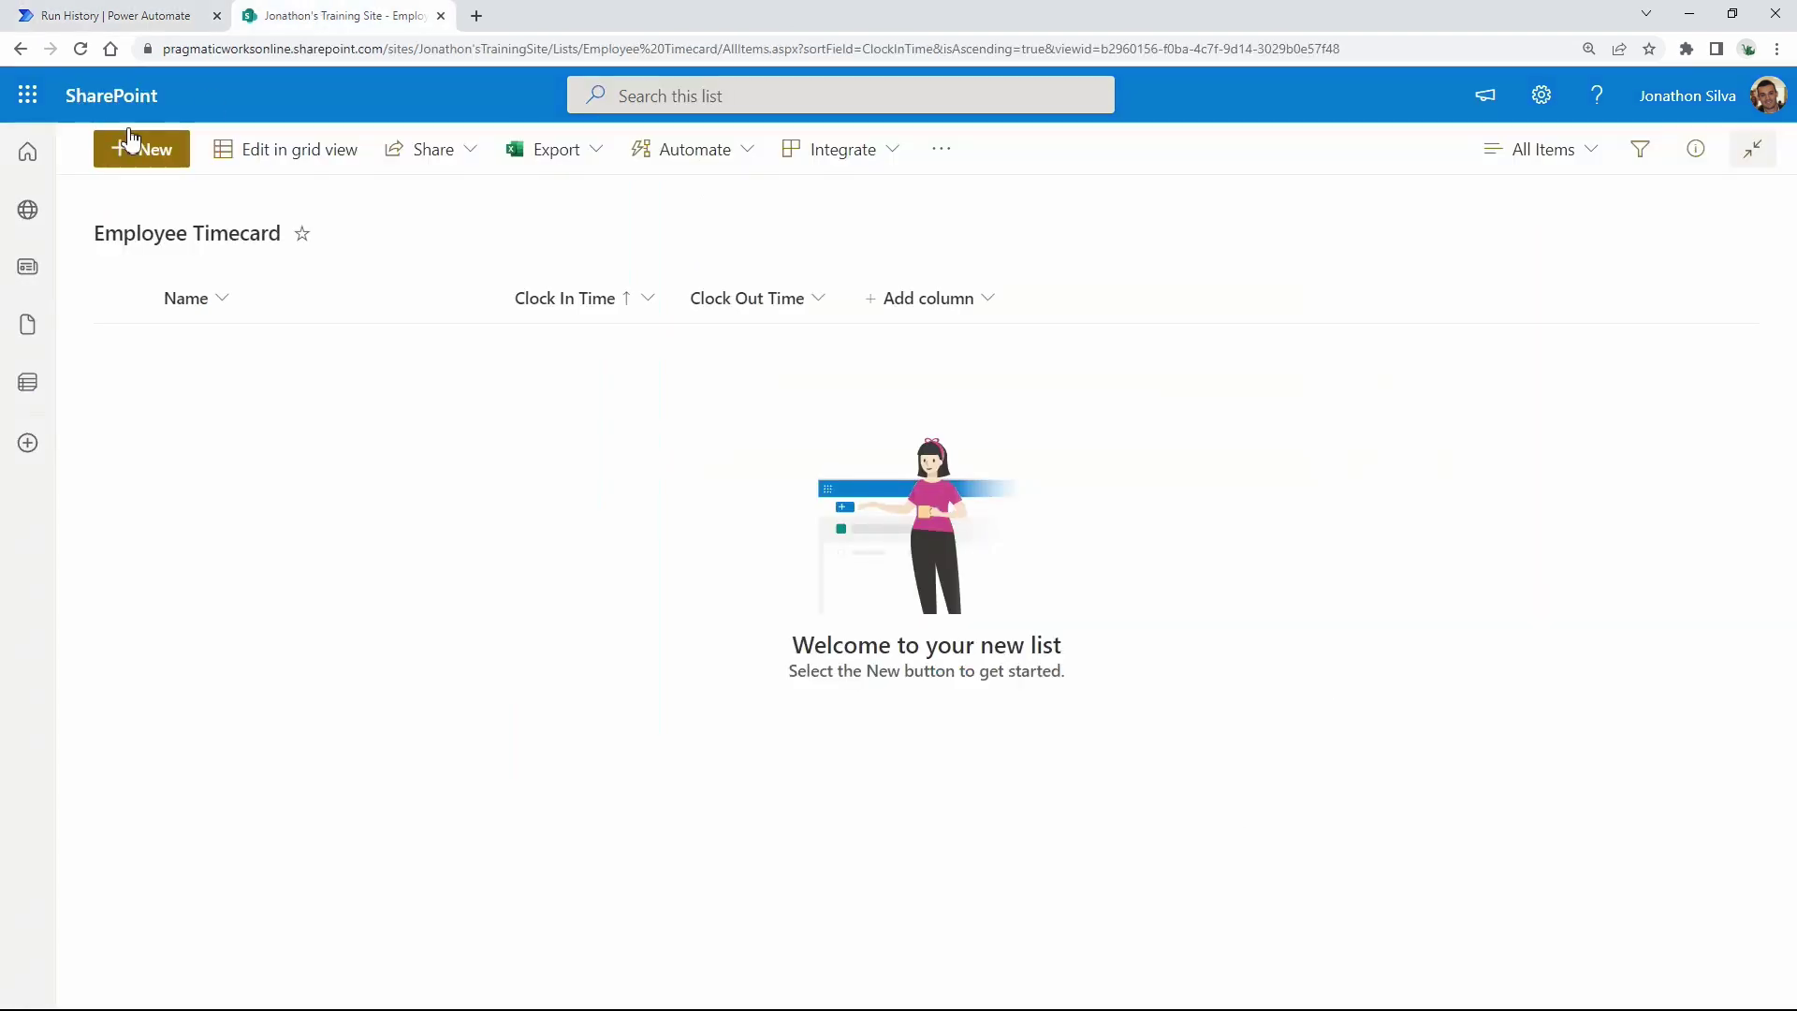
pyautogui.click(82, 51)
# Switch to Power Automate, open the Employee Clock In flow for editing and review the condition inside Apply to each.
pyautogui.click(119, 16)
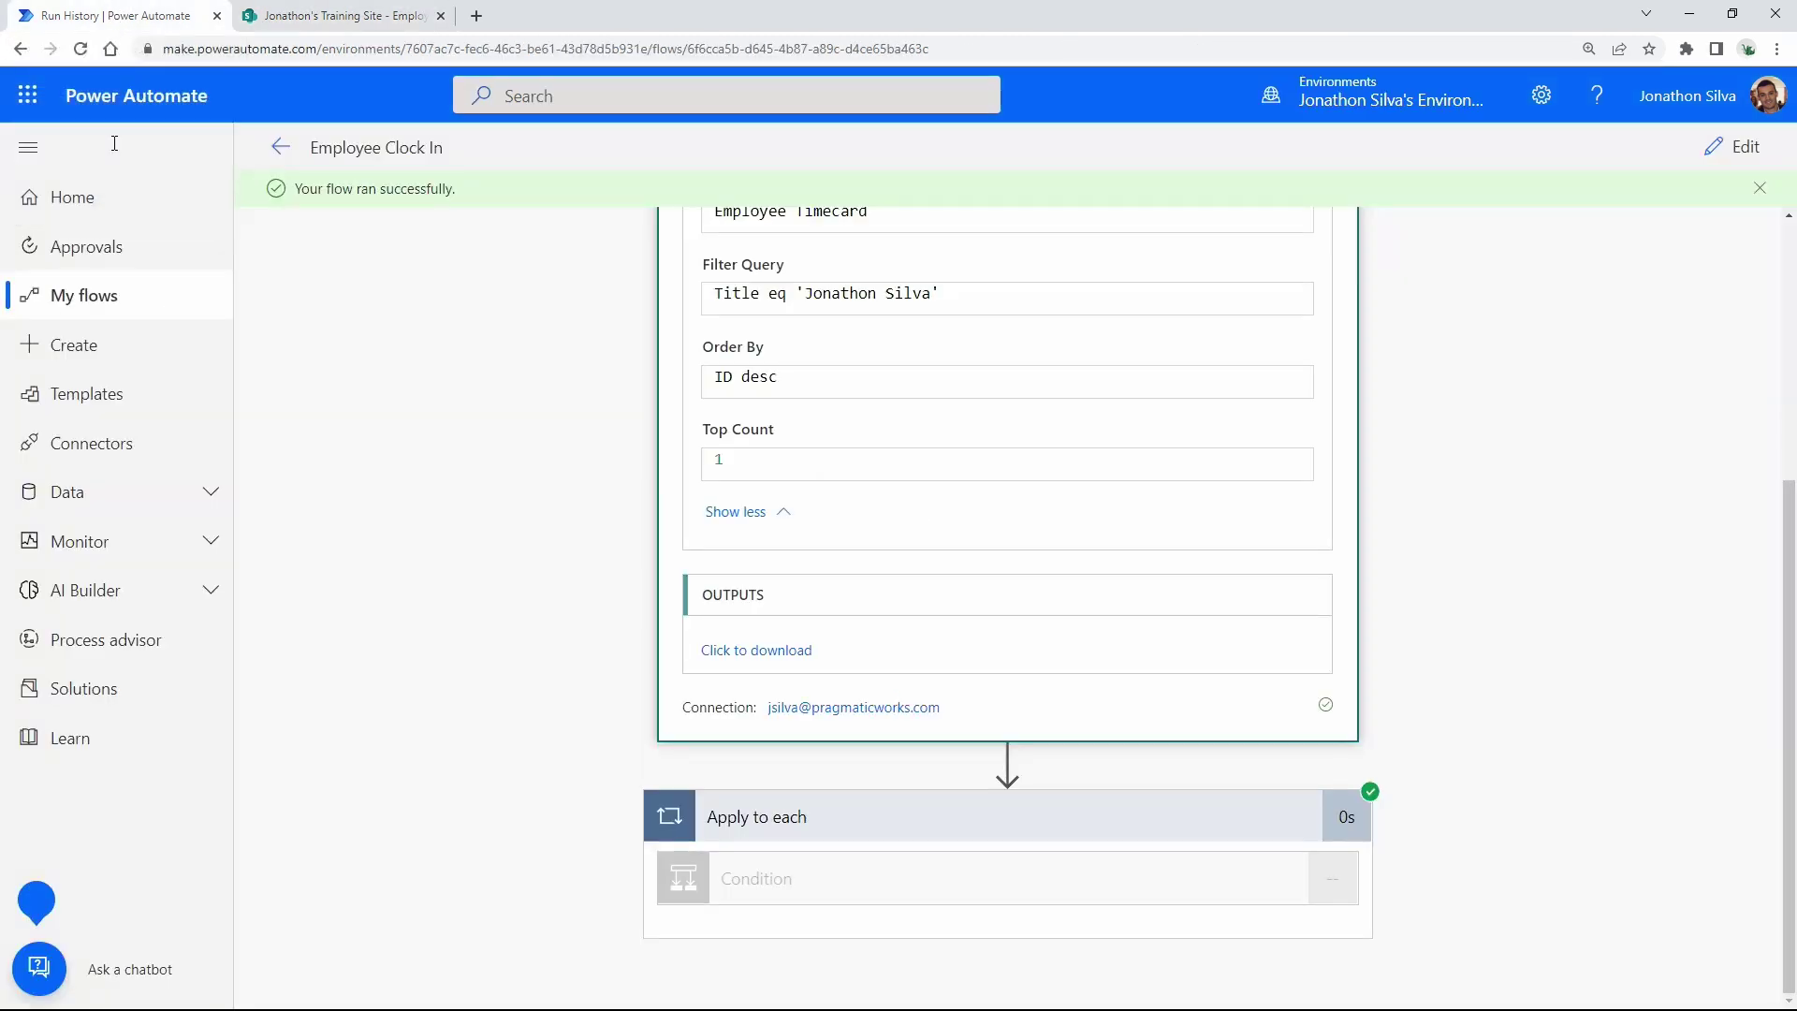
pyautogui.click(1746, 150)
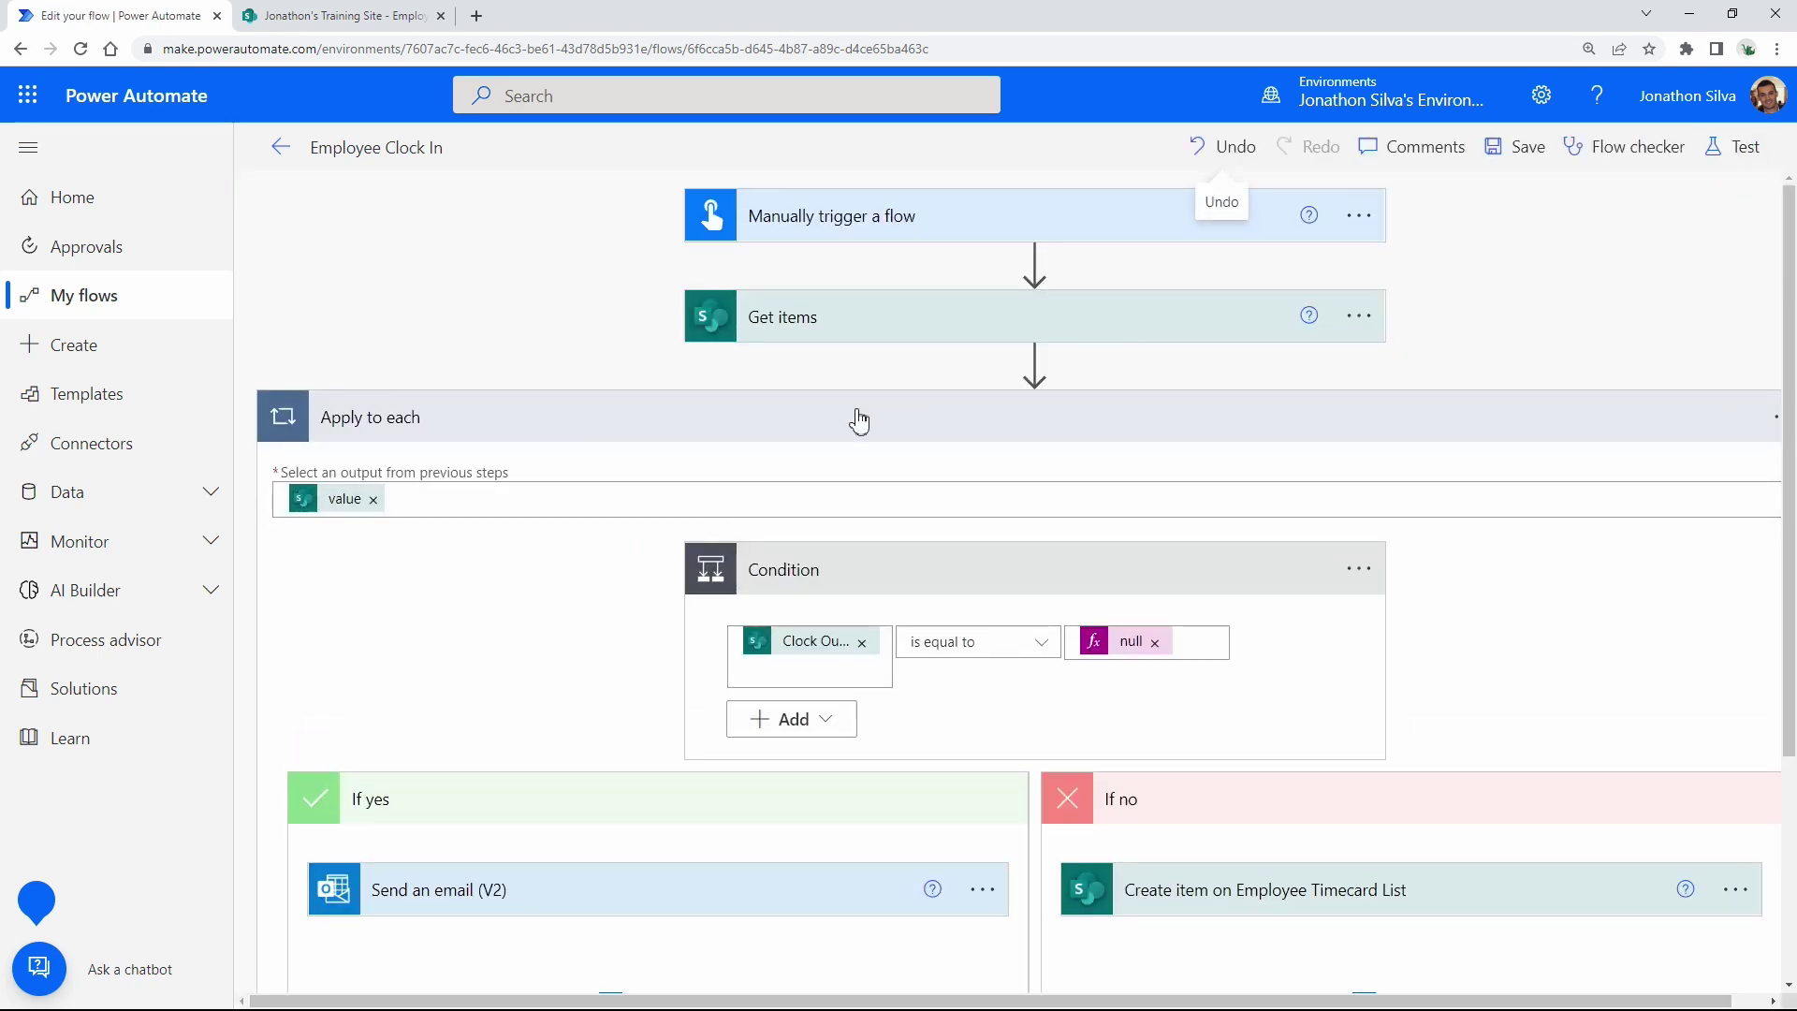
pyautogui.click(1047, 426)
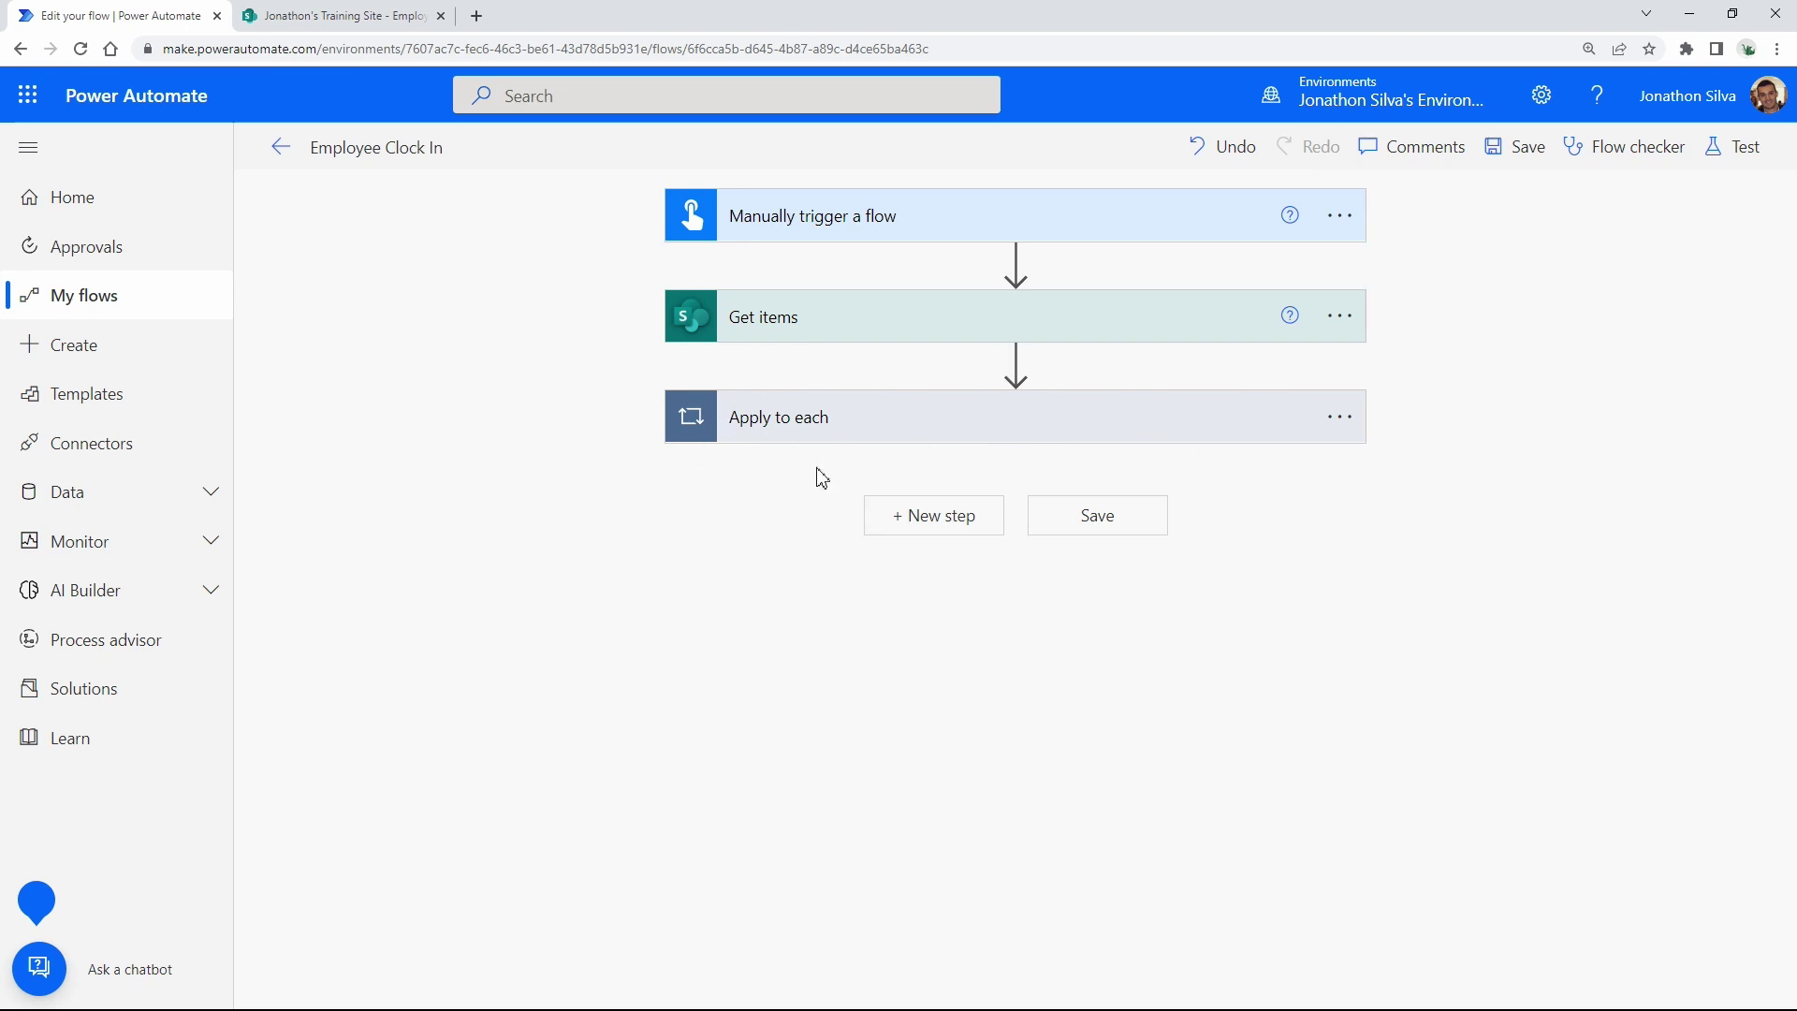
pyautogui.click(815, 426)
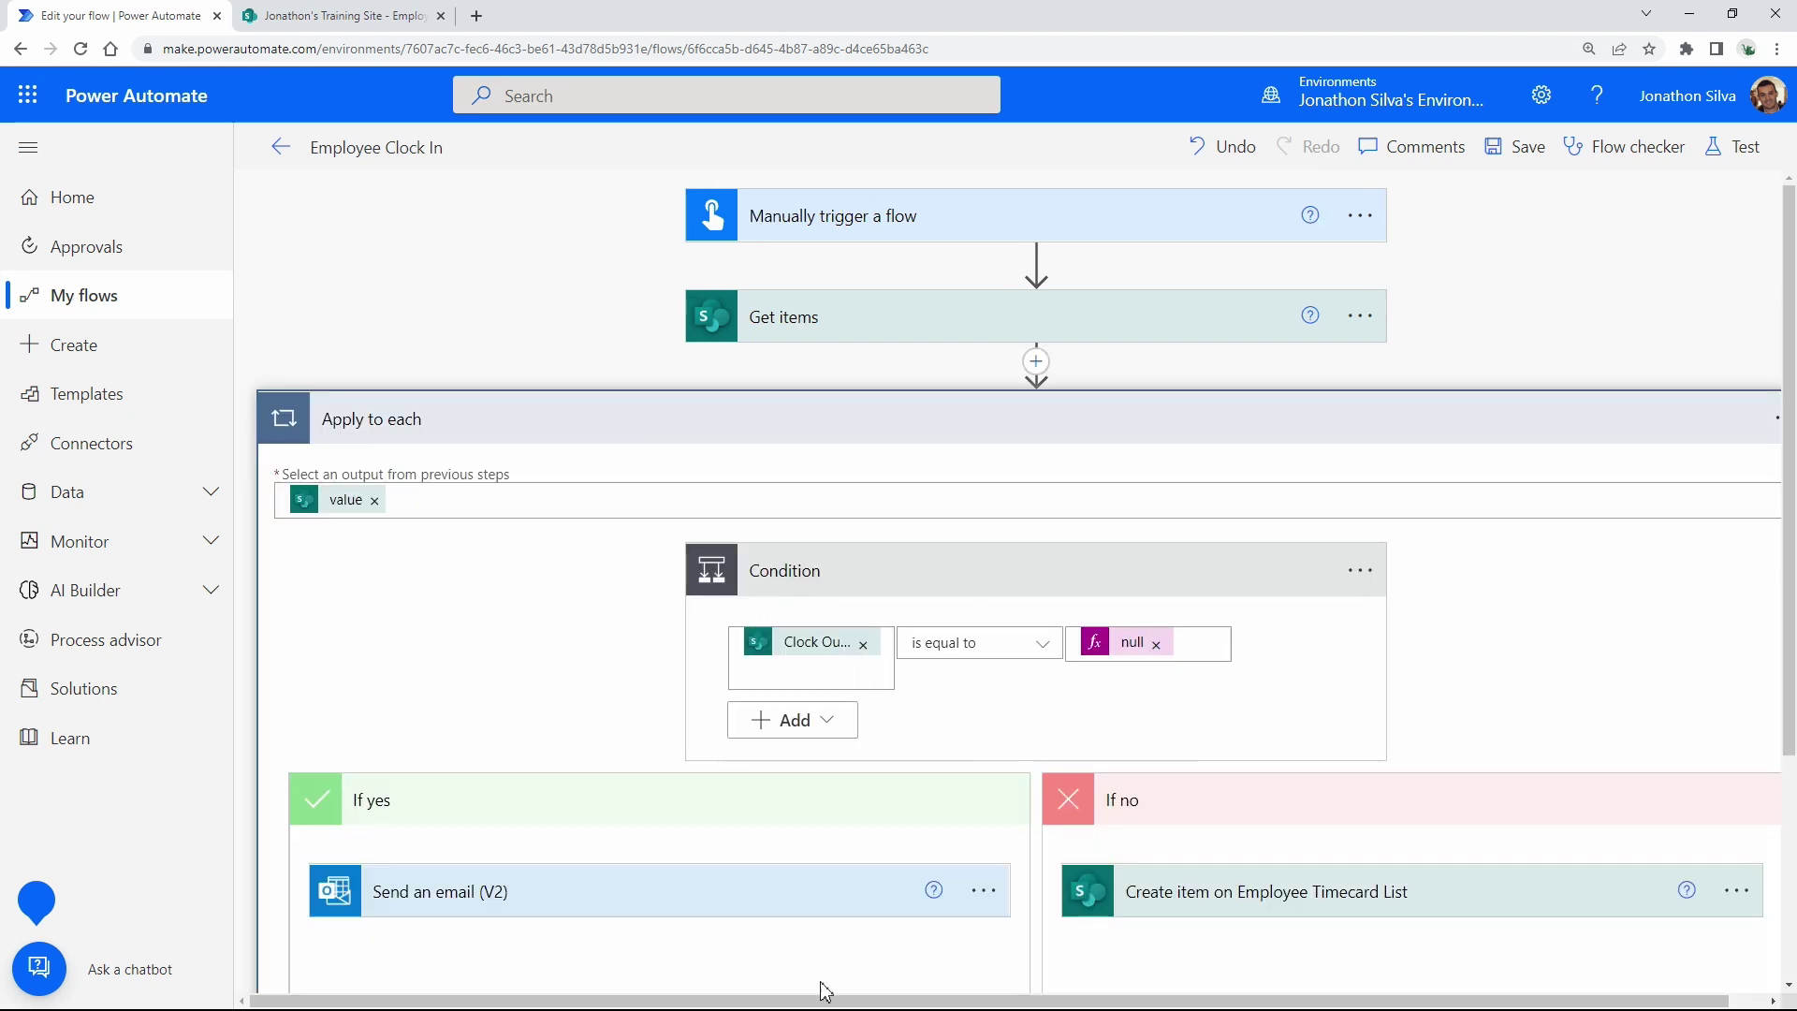
pyautogui.moveTo(823, 1000); pyautogui.dragTo(827, 1001)
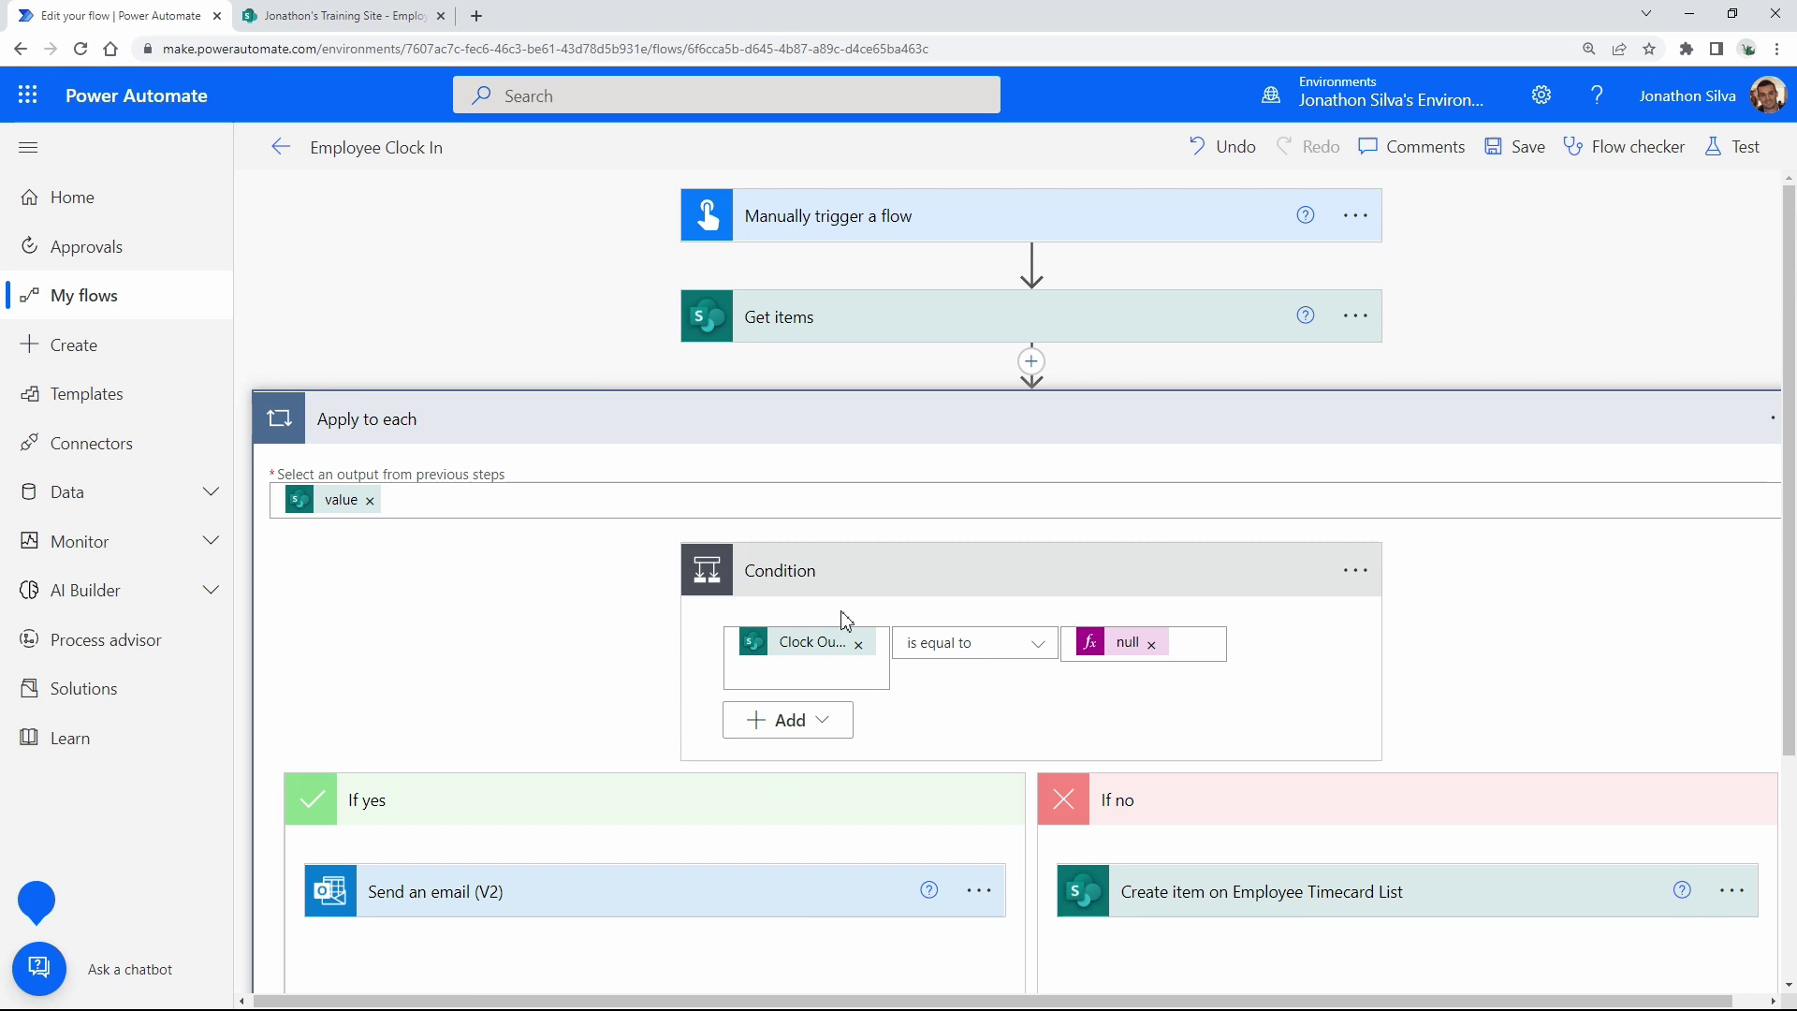
pyautogui.click(881, 422)
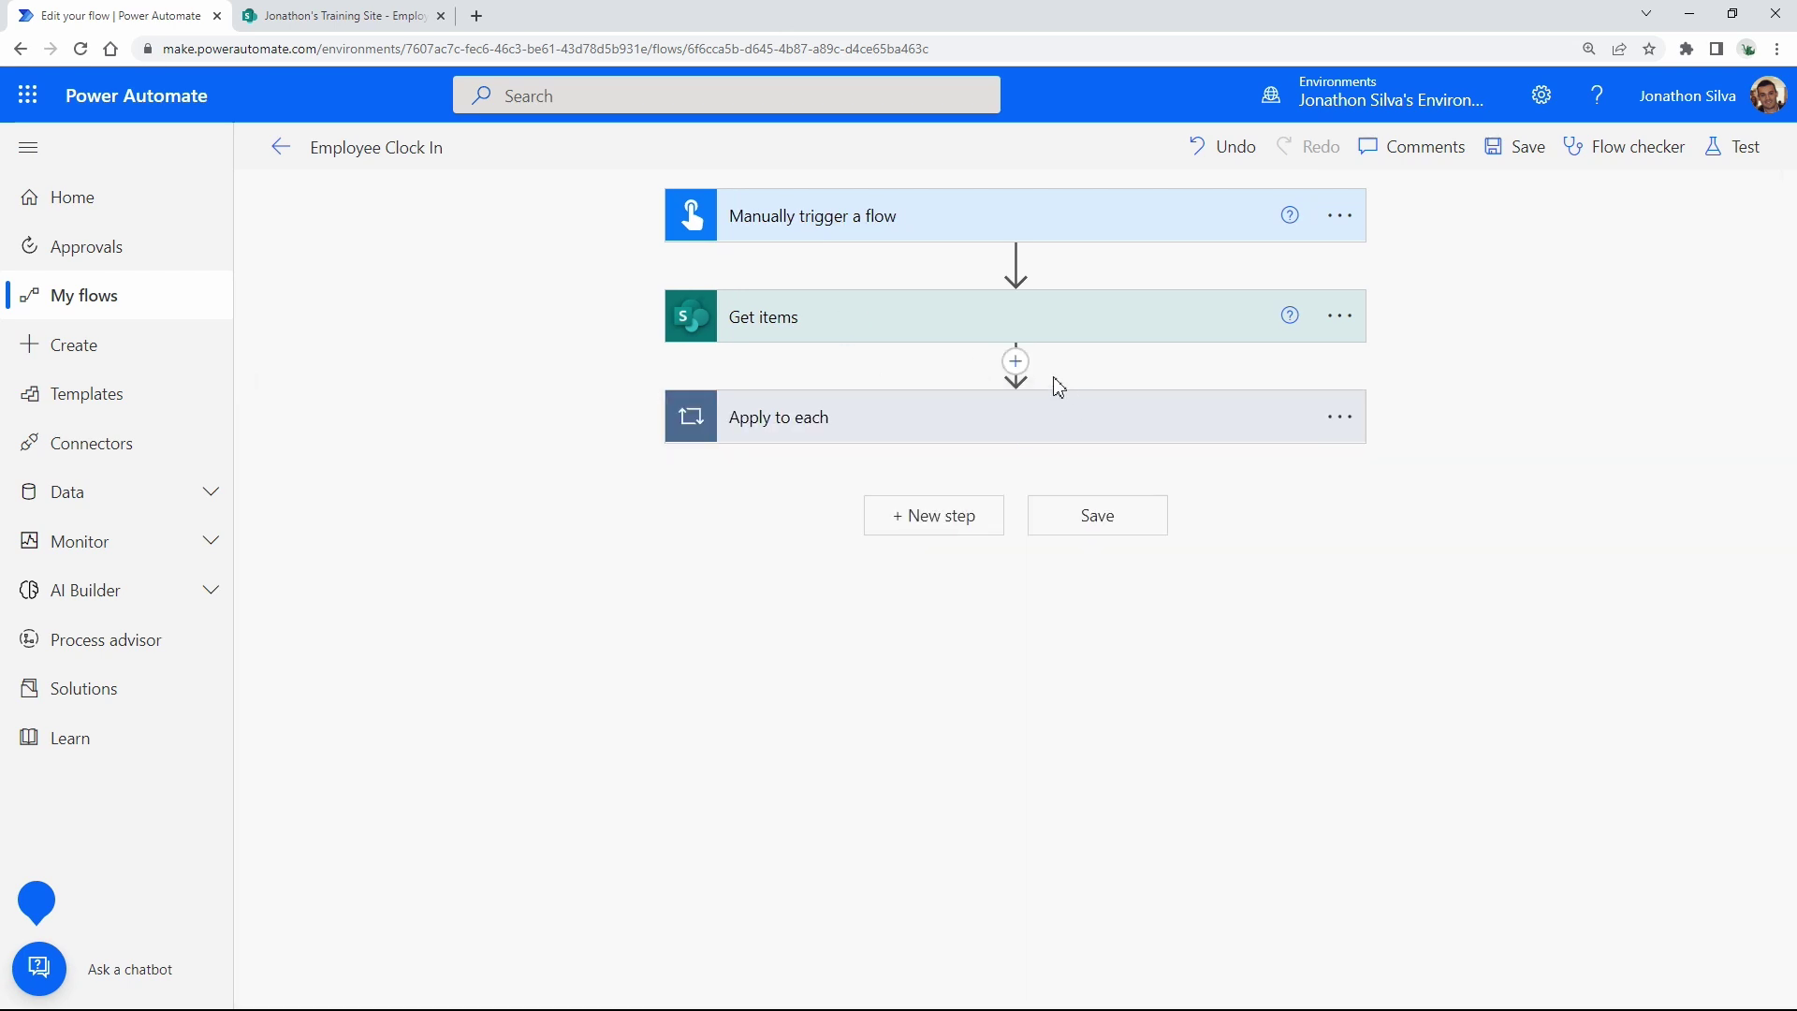
# Compare the Employee Timecard list in SharePoint with the flow's Get items and Apply to each steps.
pyautogui.click(318, 16)
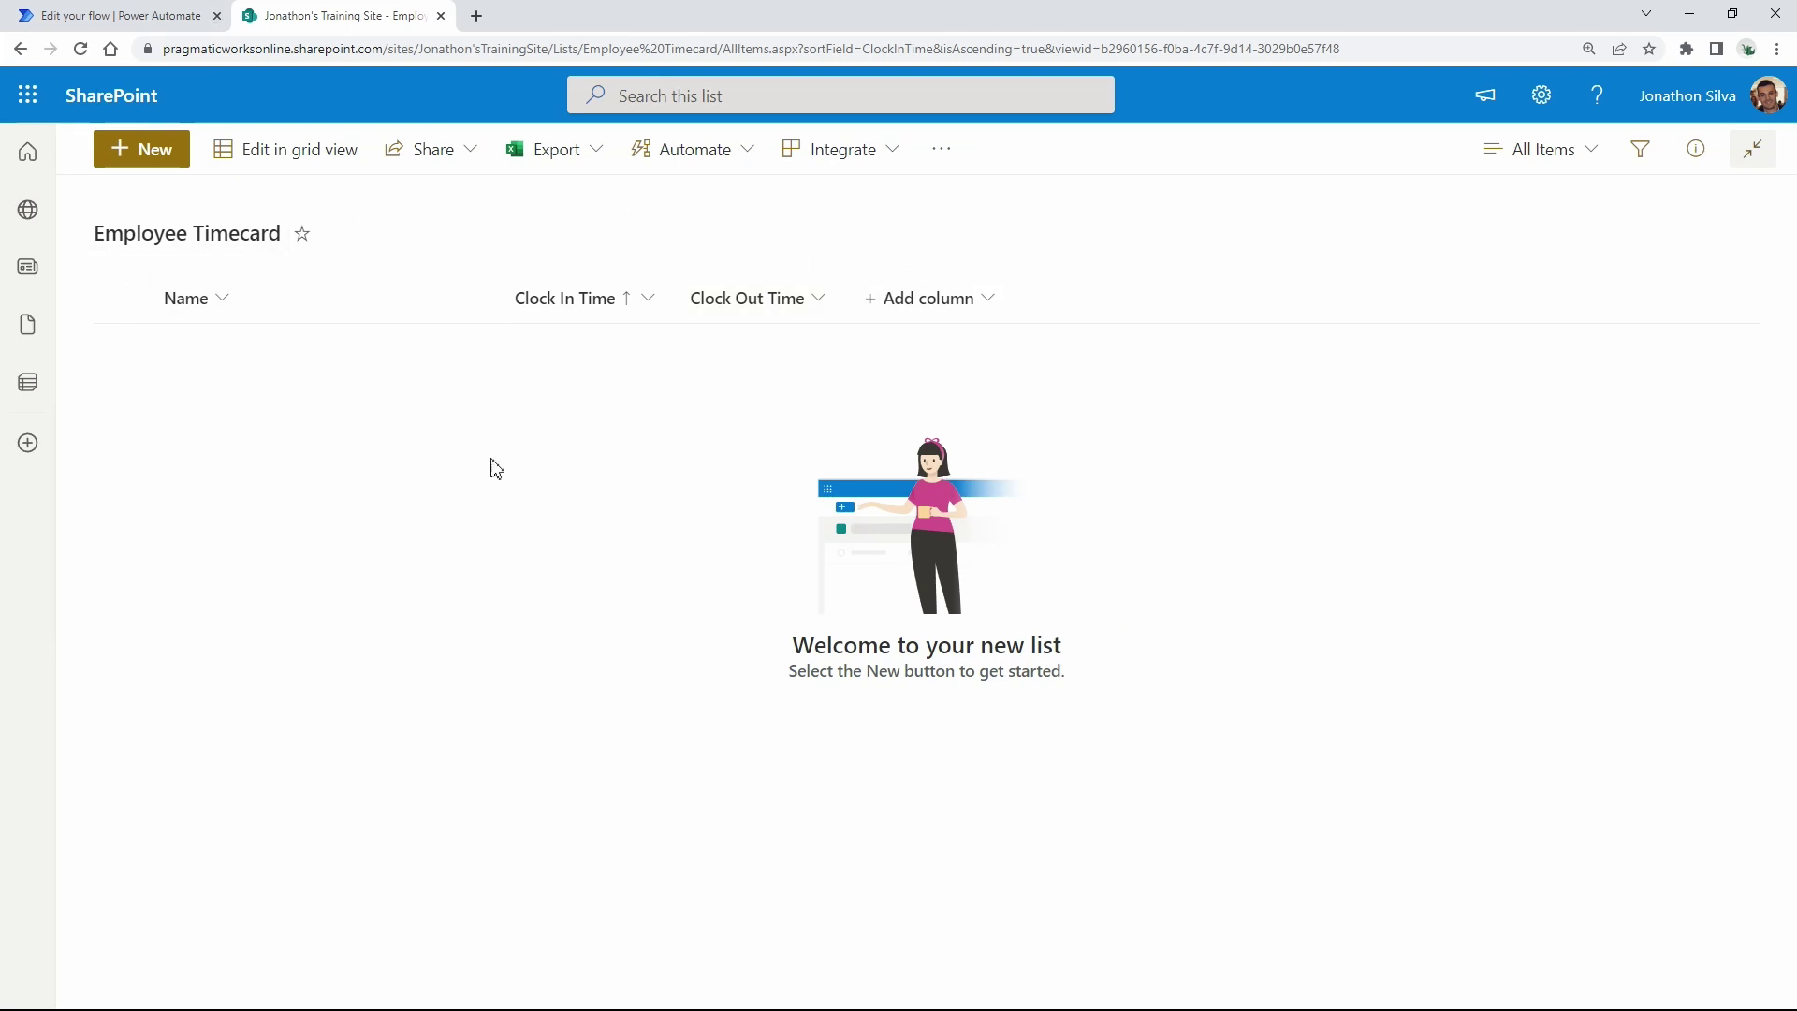
pyautogui.click(131, 29)
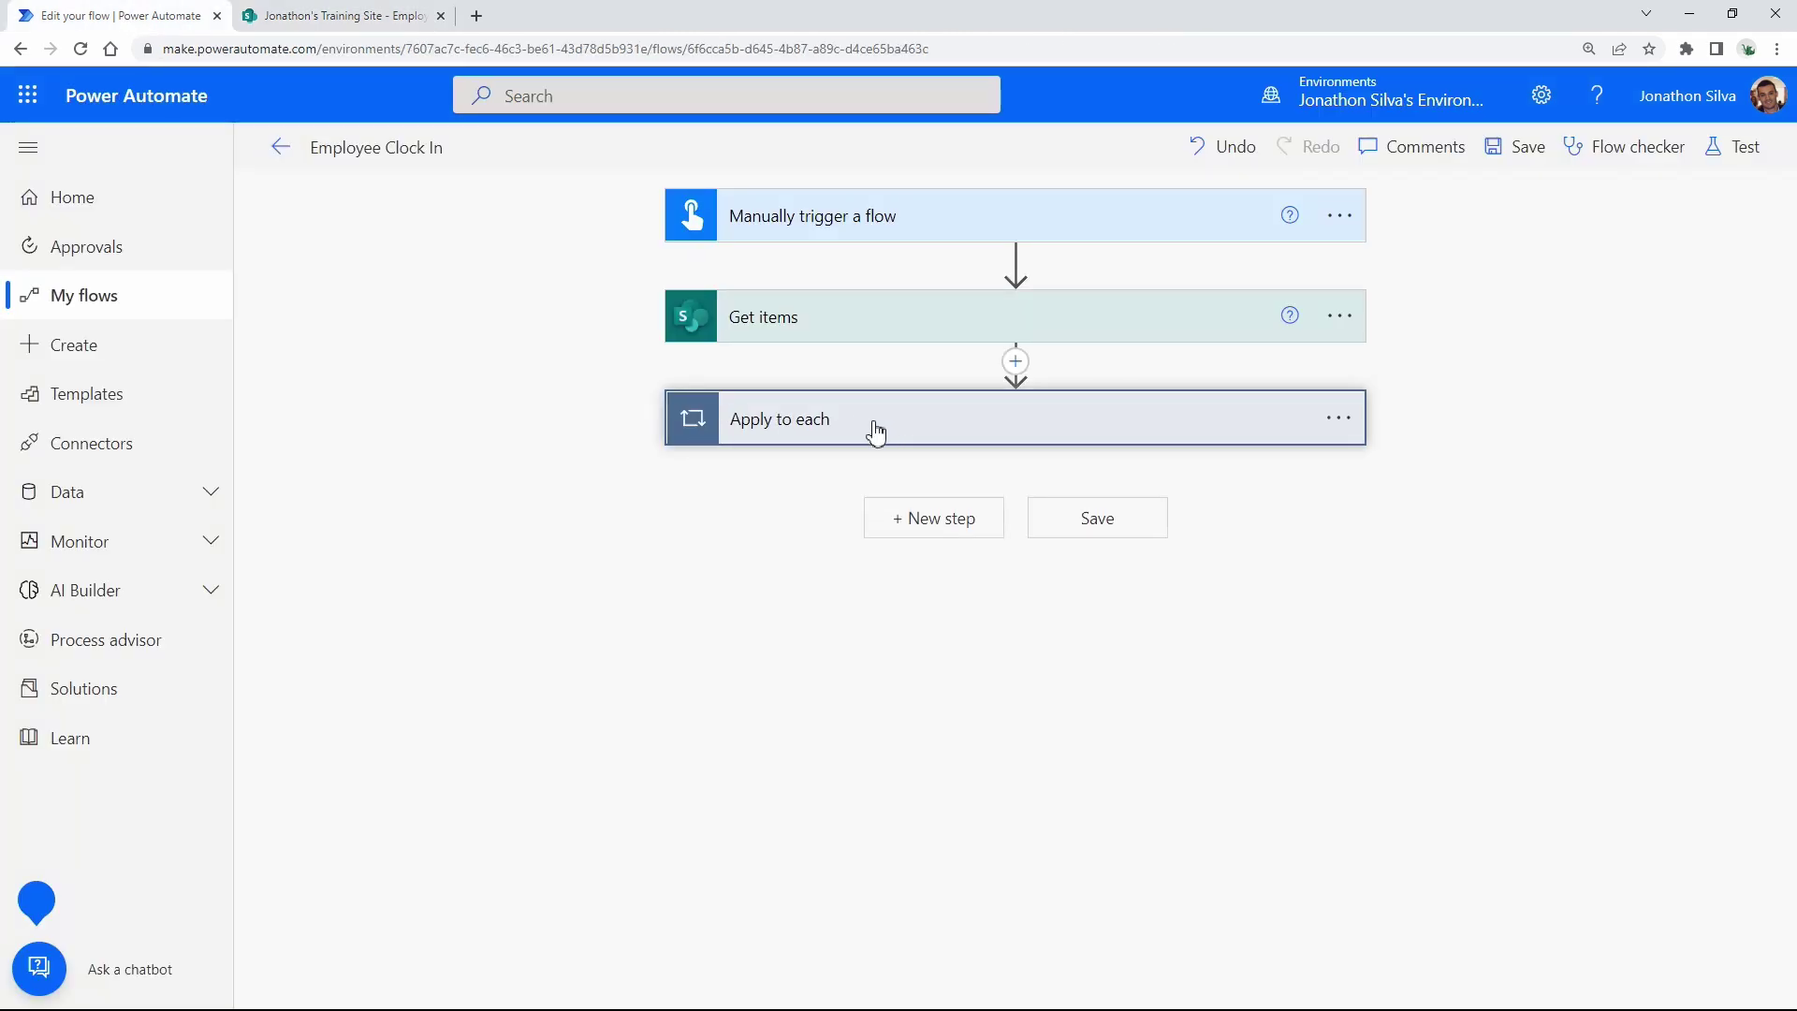
pyautogui.click(373, 18)
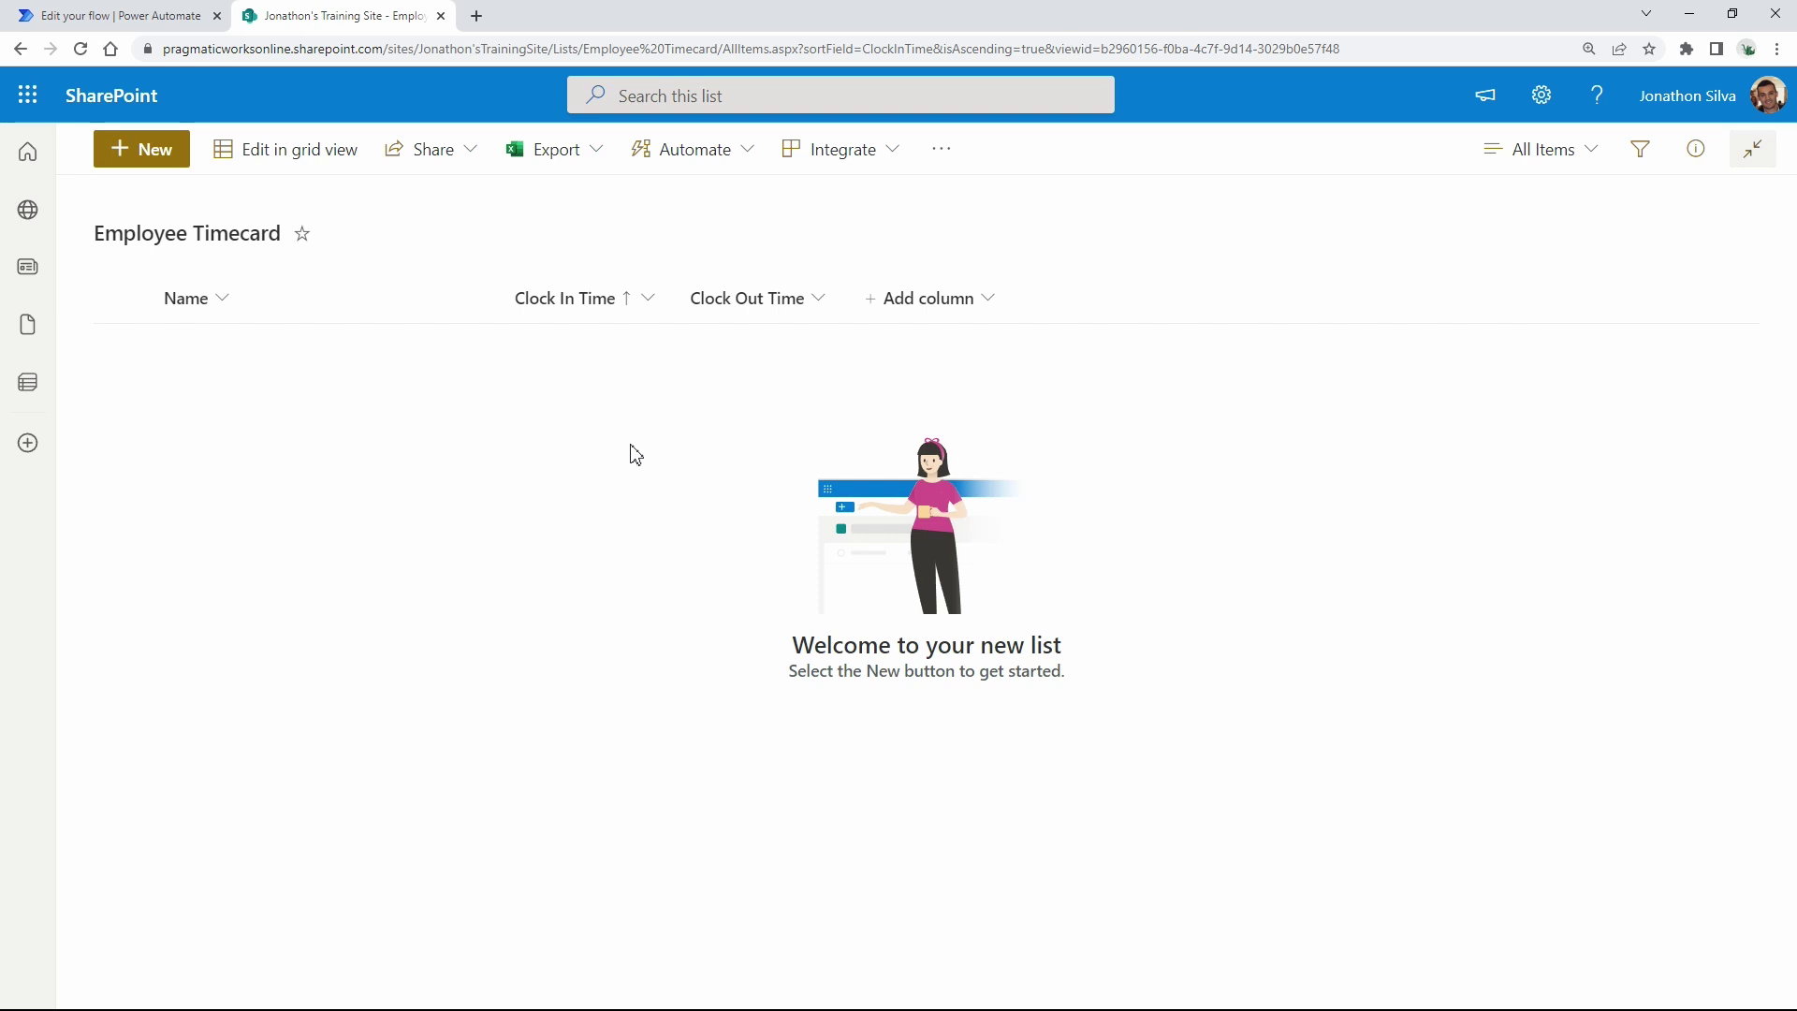
# Switch to Power Automate and insert a Condition control between Get items and Apply to each.
pyautogui.click(84, 28)
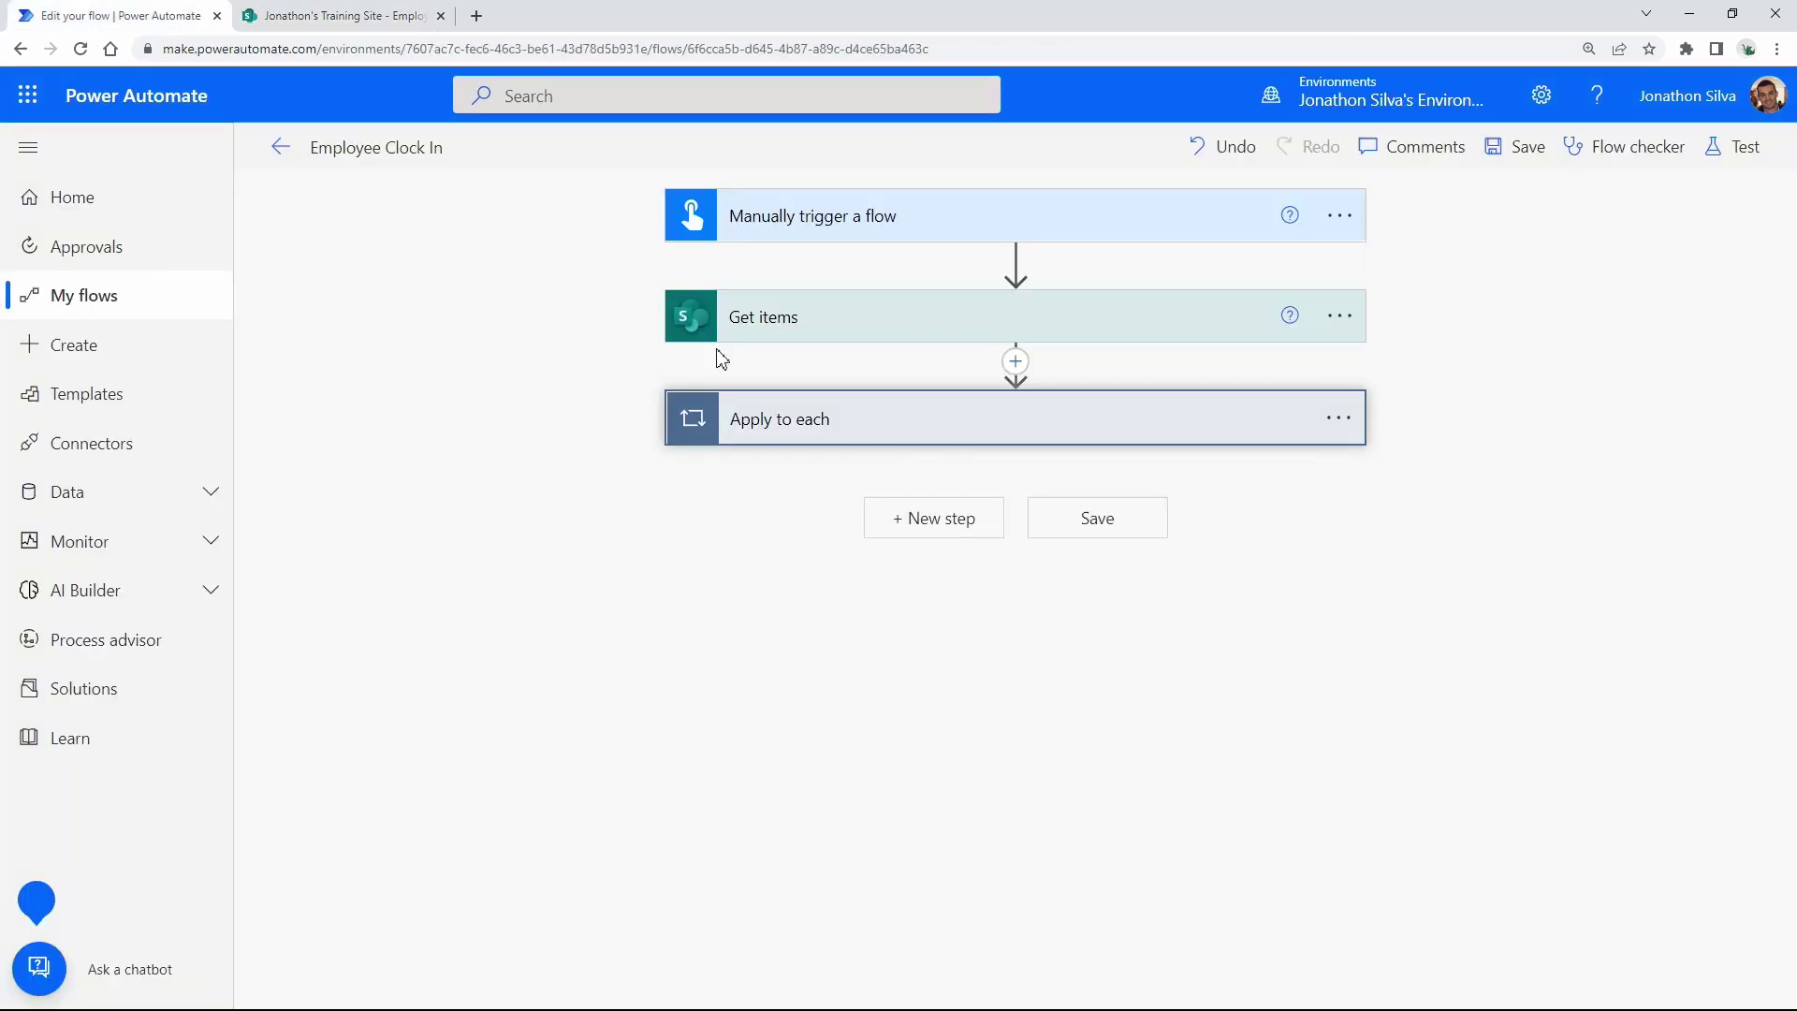
pyautogui.click(1015, 362)
pyautogui.click(997, 398)
pyautogui.click(799, 829)
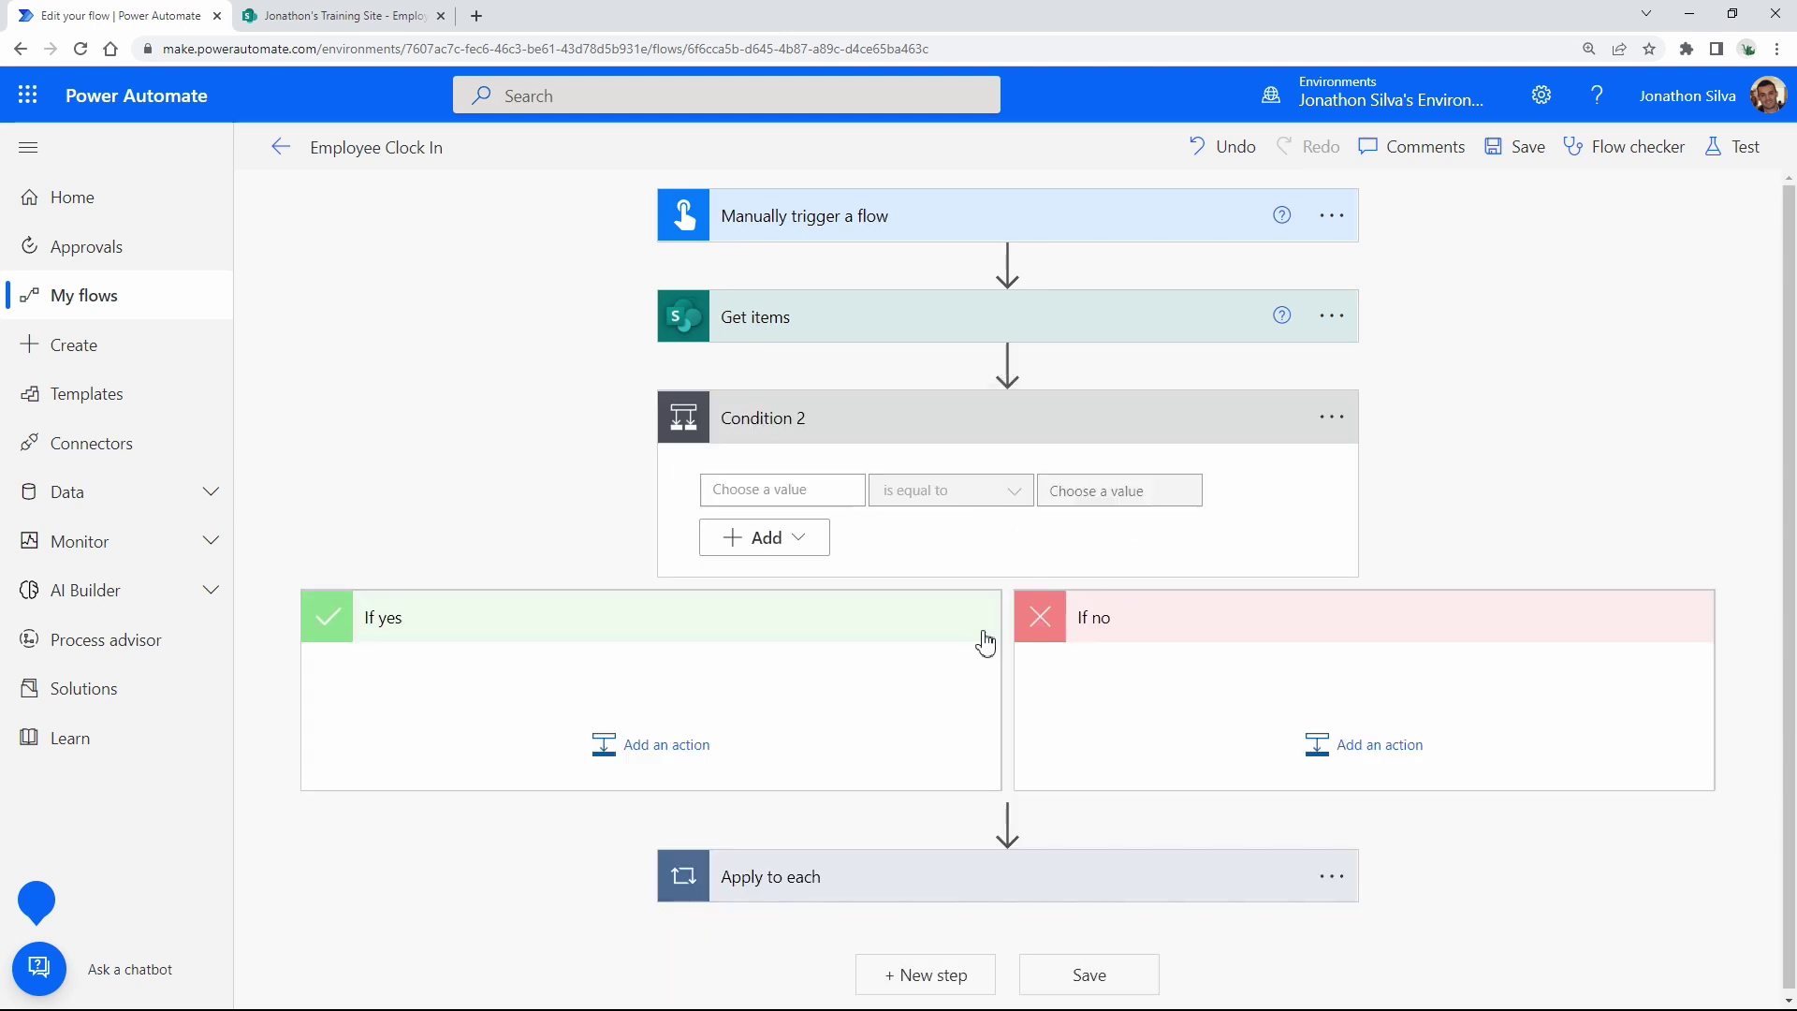
# Rename the new condition as "Condition - Check if values exist on SharePoint list".
pyautogui.click(1334, 421)
pyautogui.click(1480, 497)
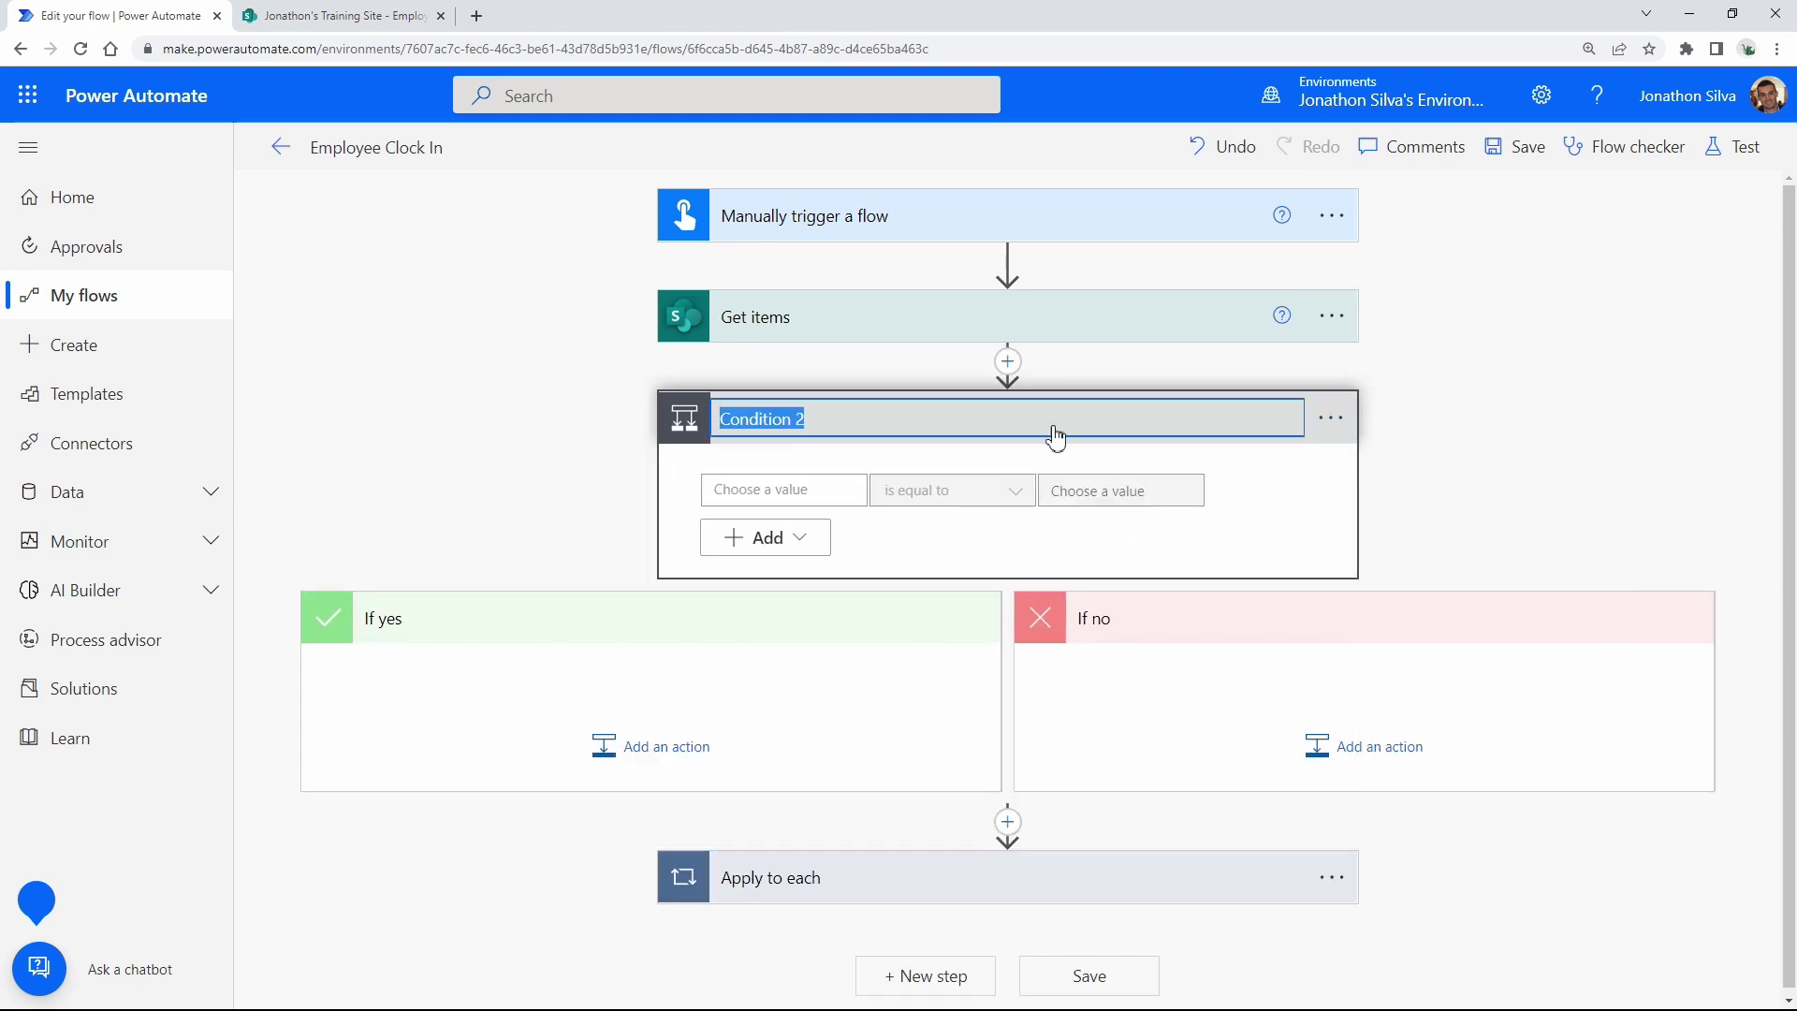
pyautogui.click(872, 424)
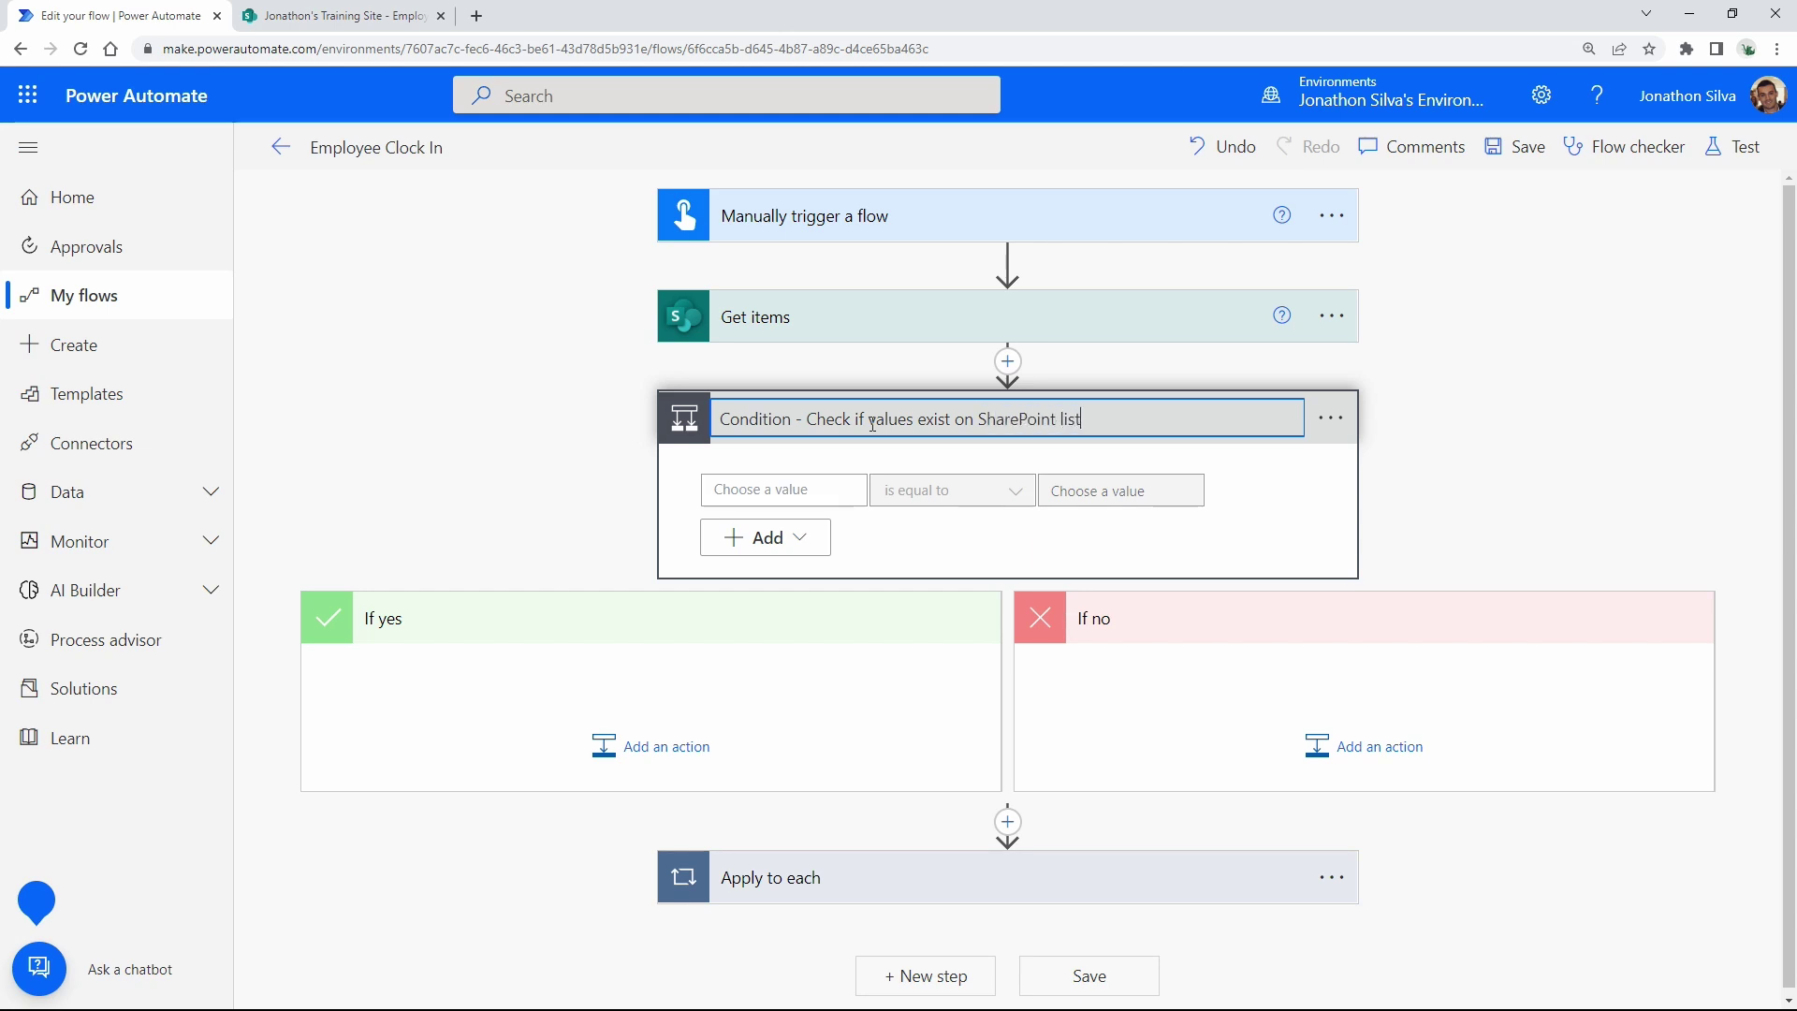
pyautogui.click(1327, 483)
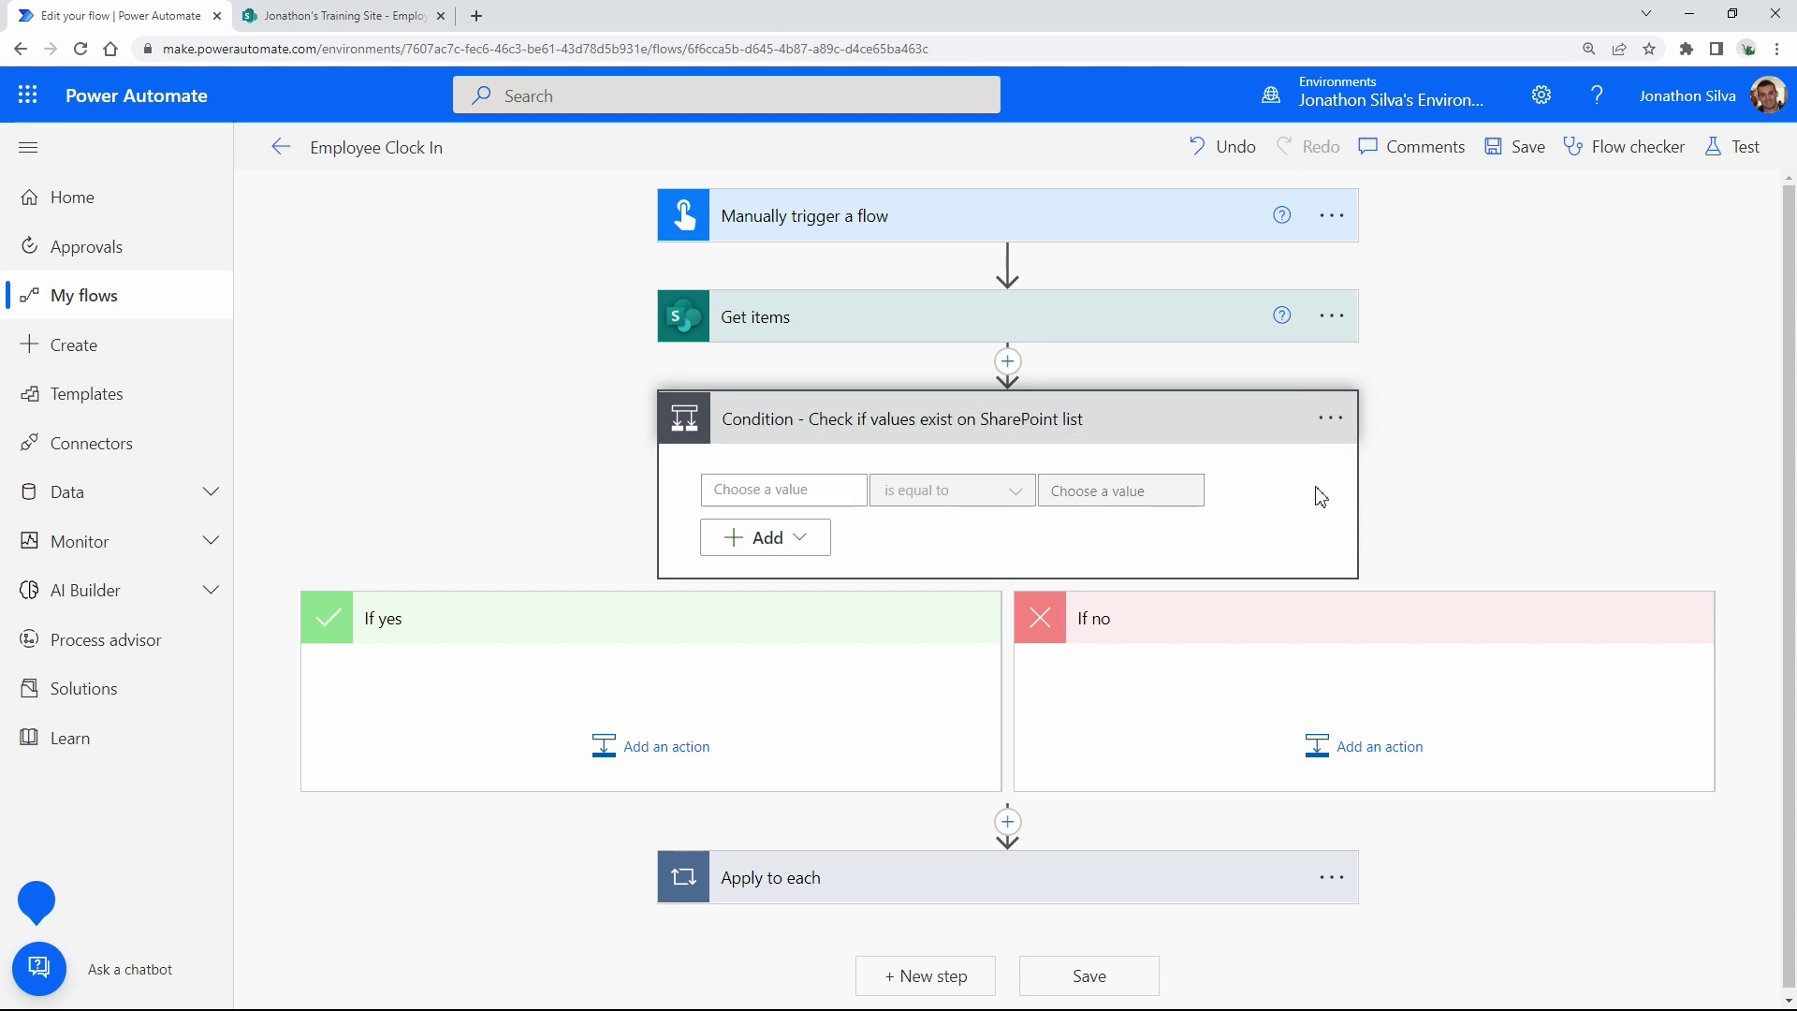
# Set the new condition's first value to the expression length(outputs('Get_items')?['body/value']).
pyautogui.click(794, 490)
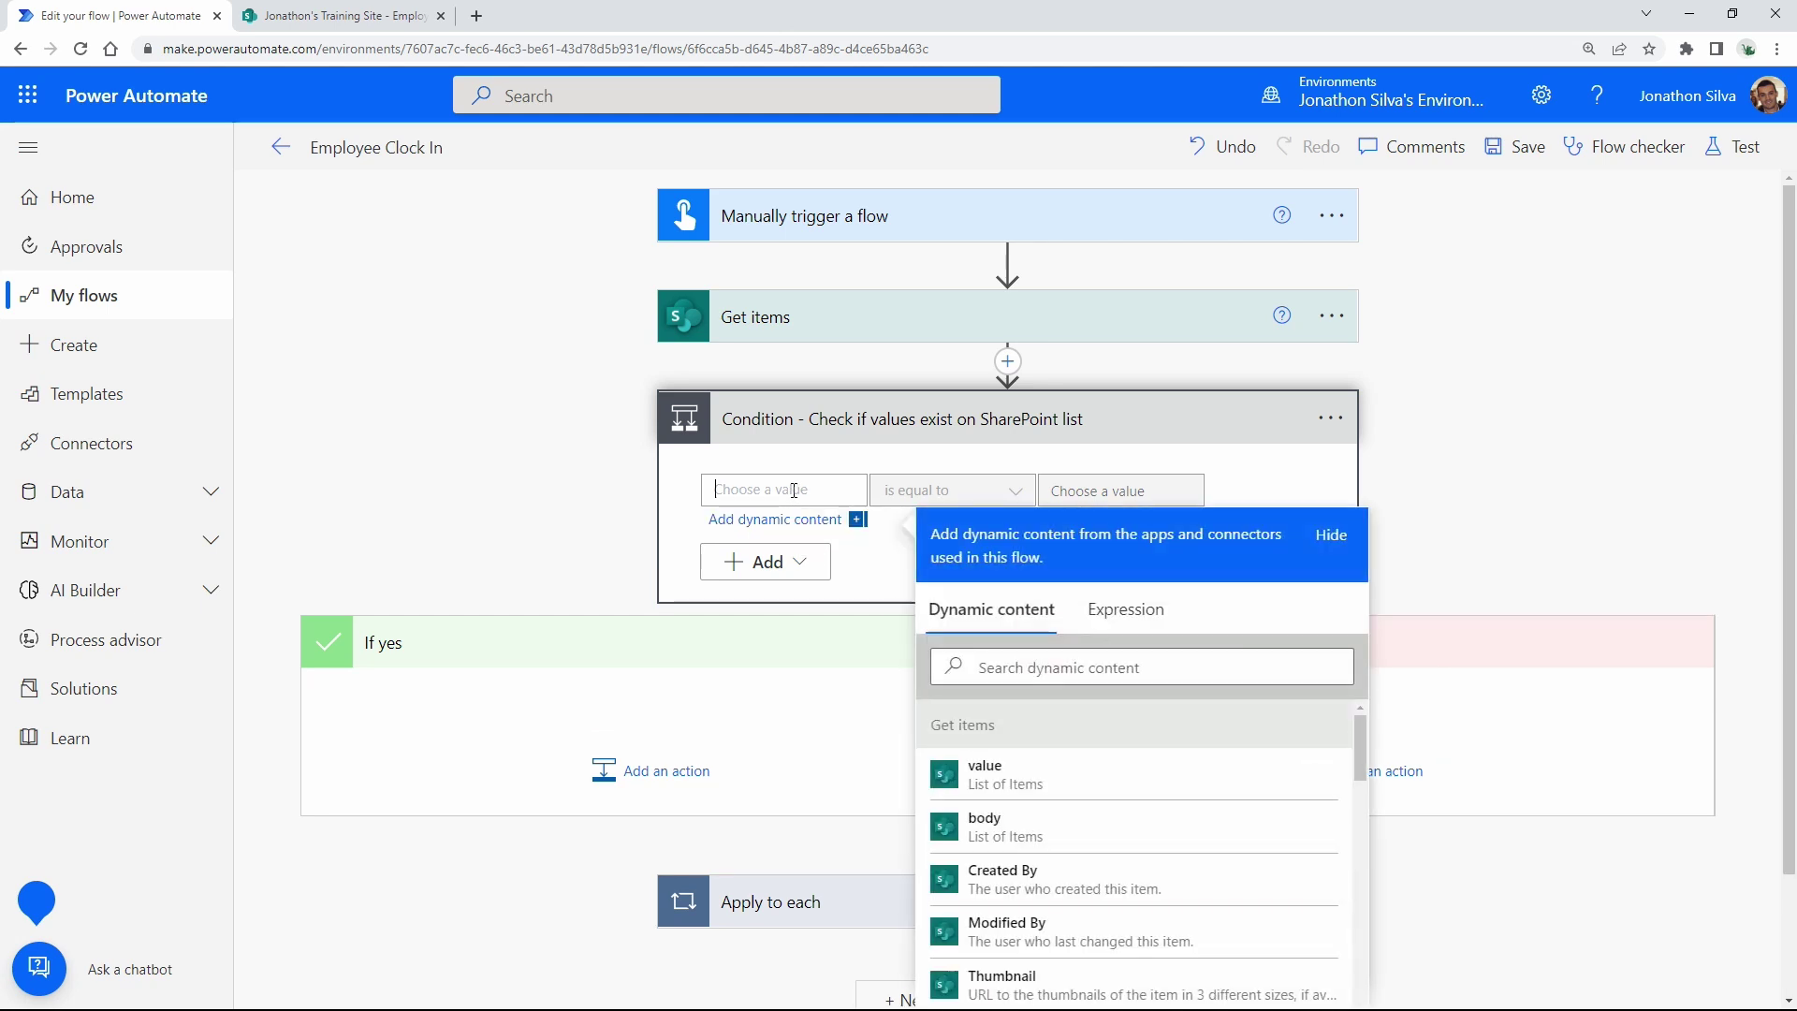
pyautogui.click(1161, 624)
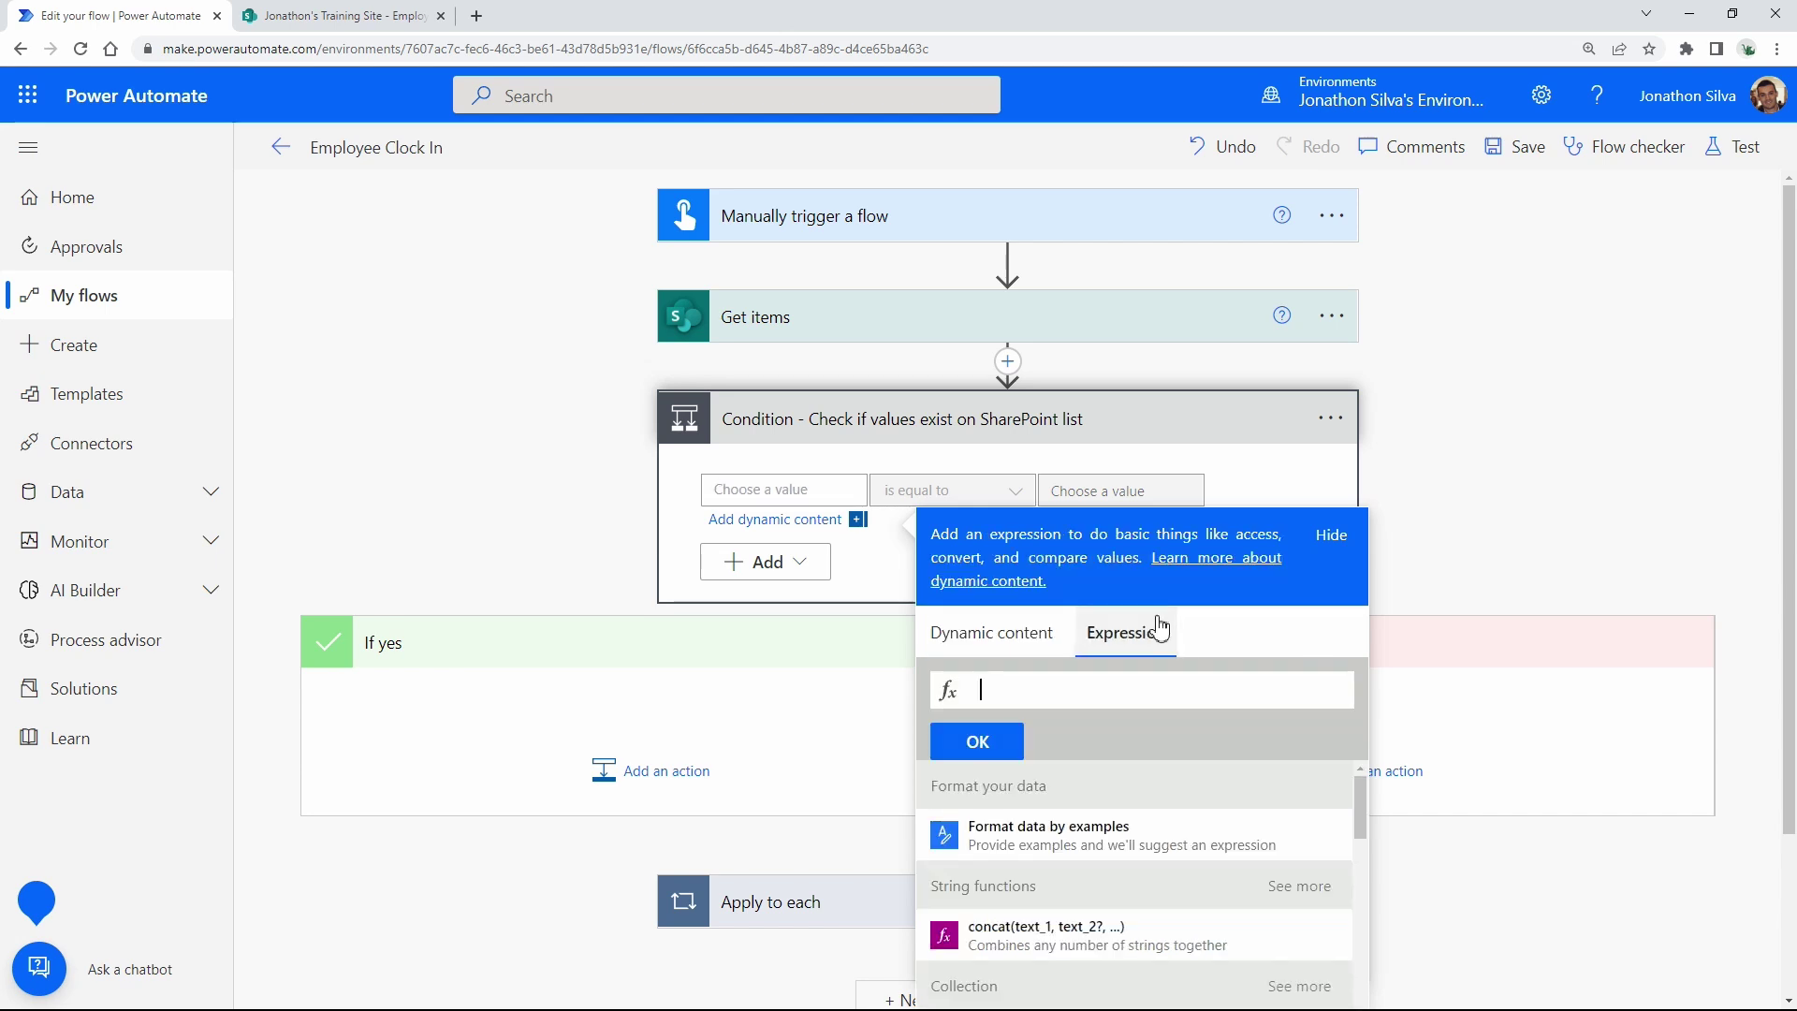
pyautogui.scroll(-2, 1428, 516)
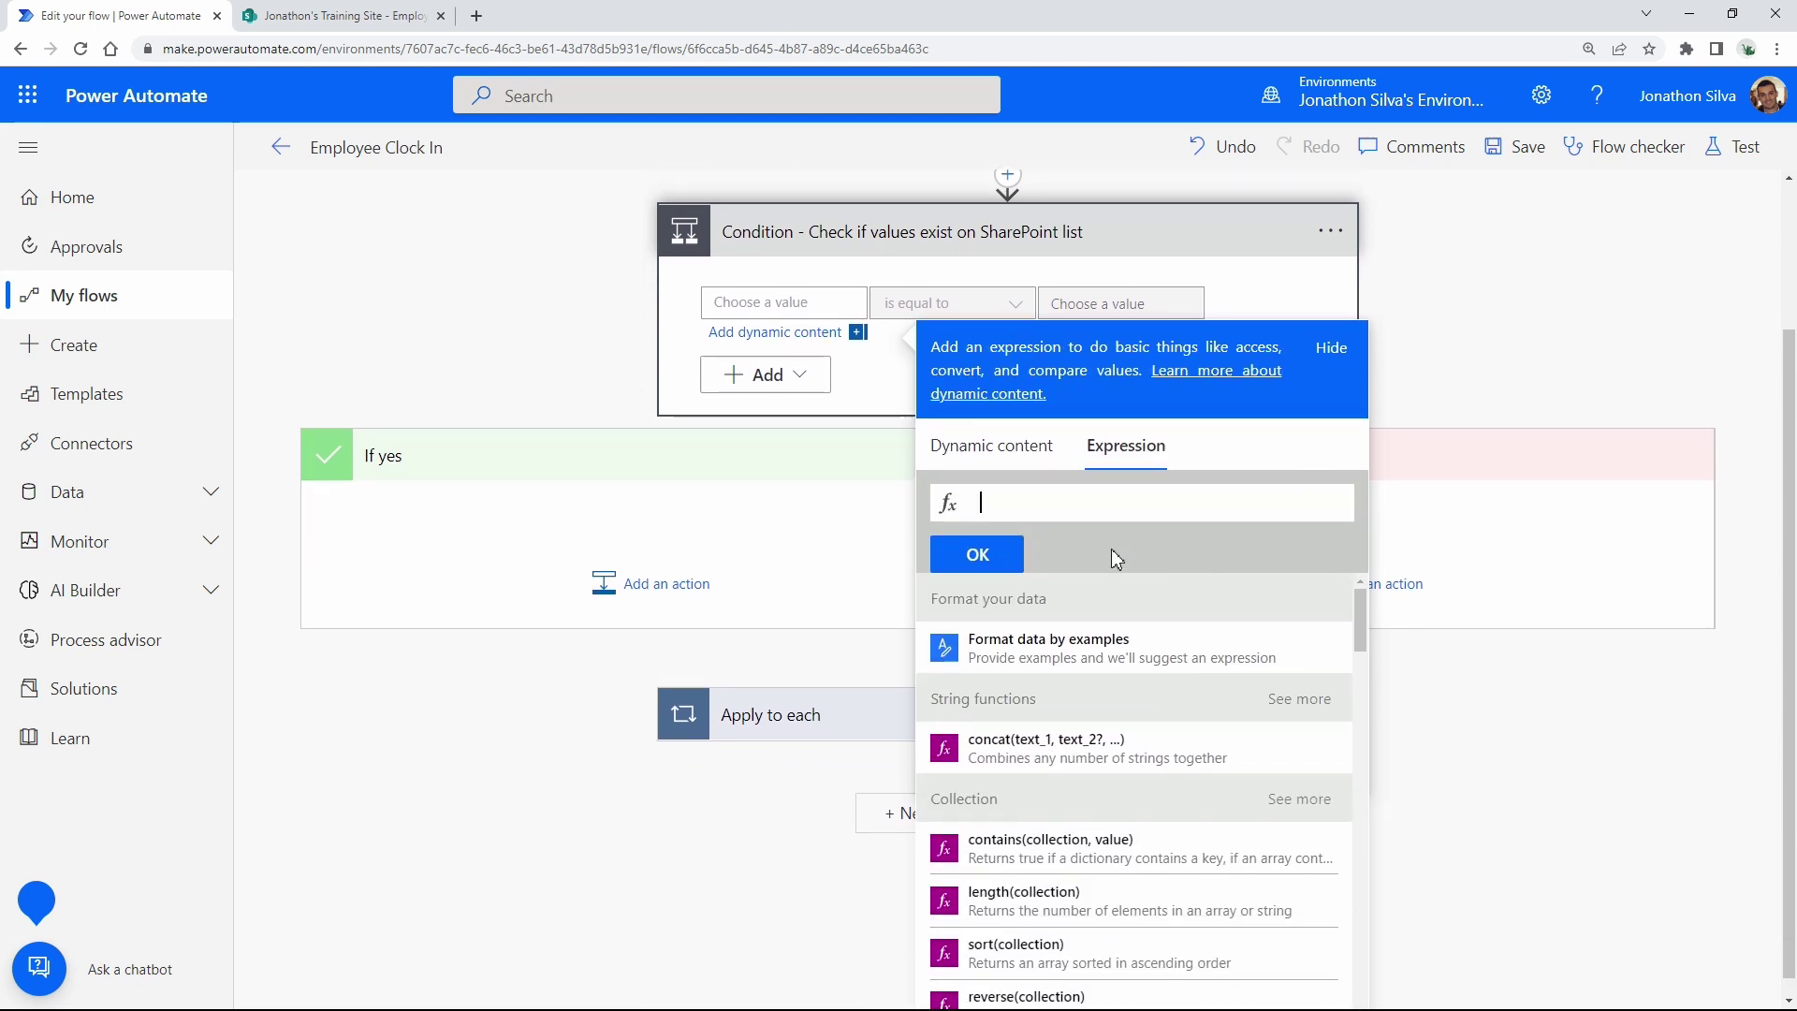
pyautogui.write('length(')
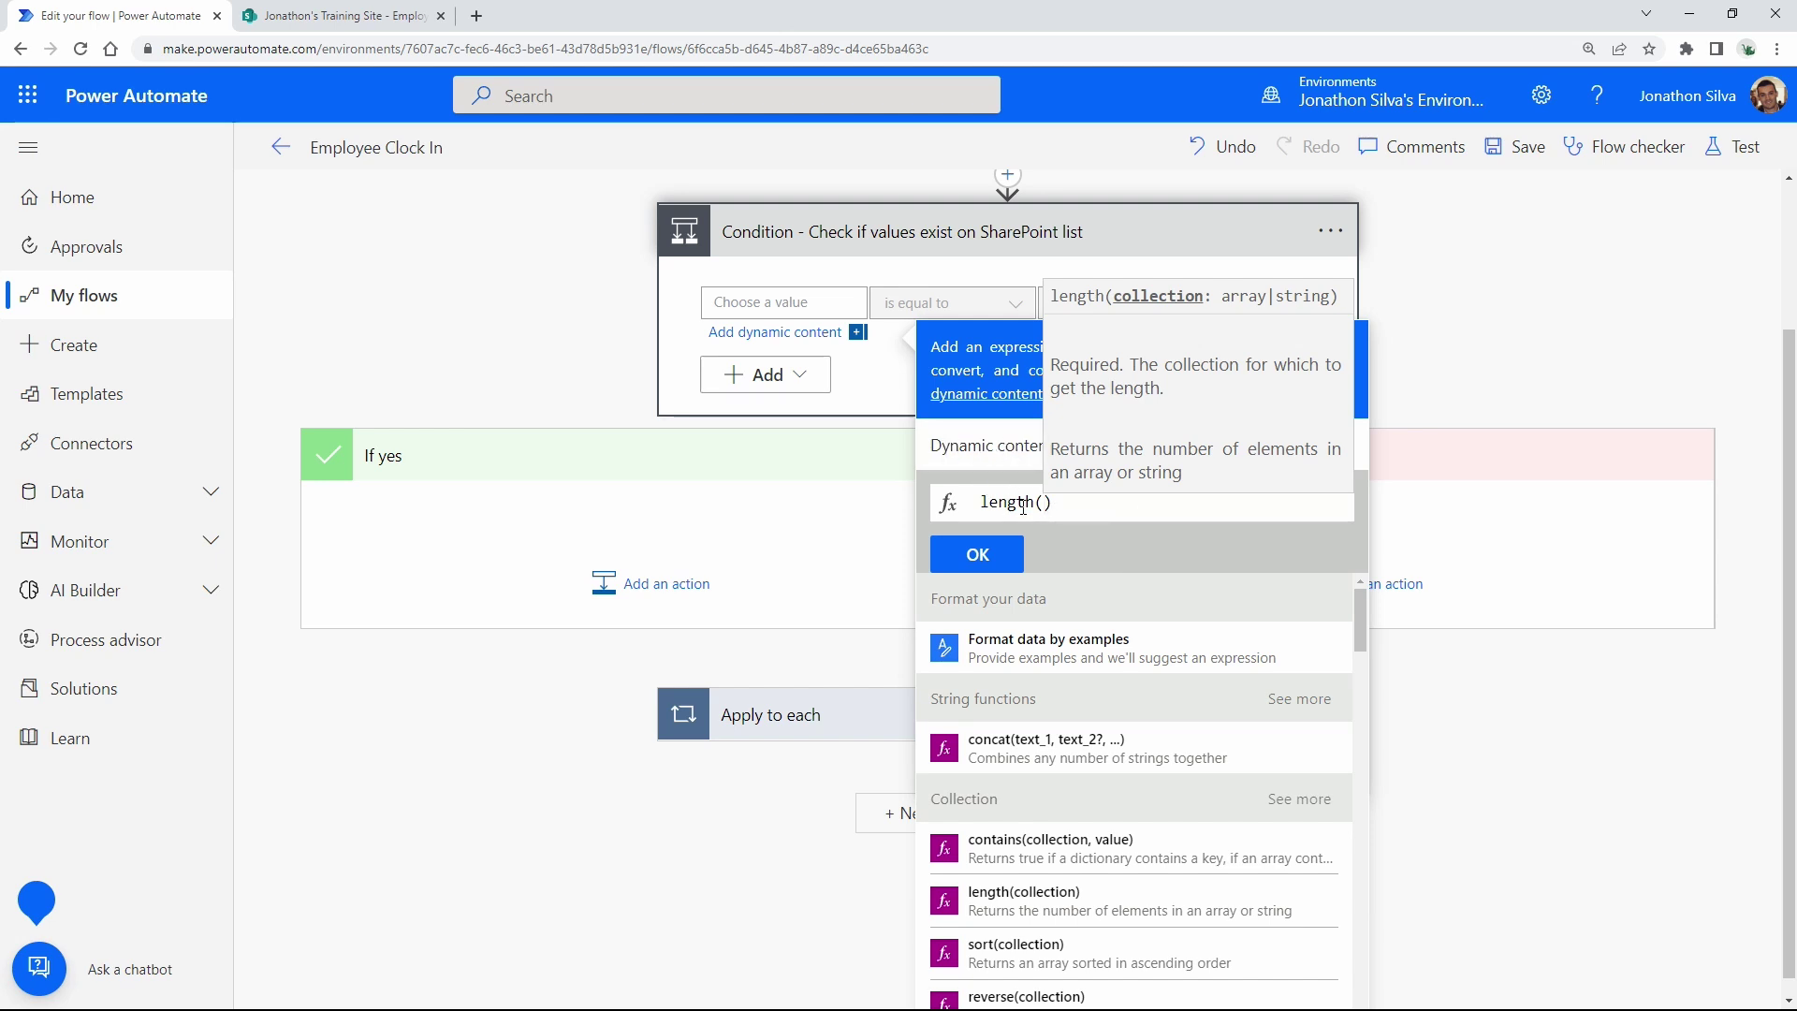
pyautogui.click(995, 462)
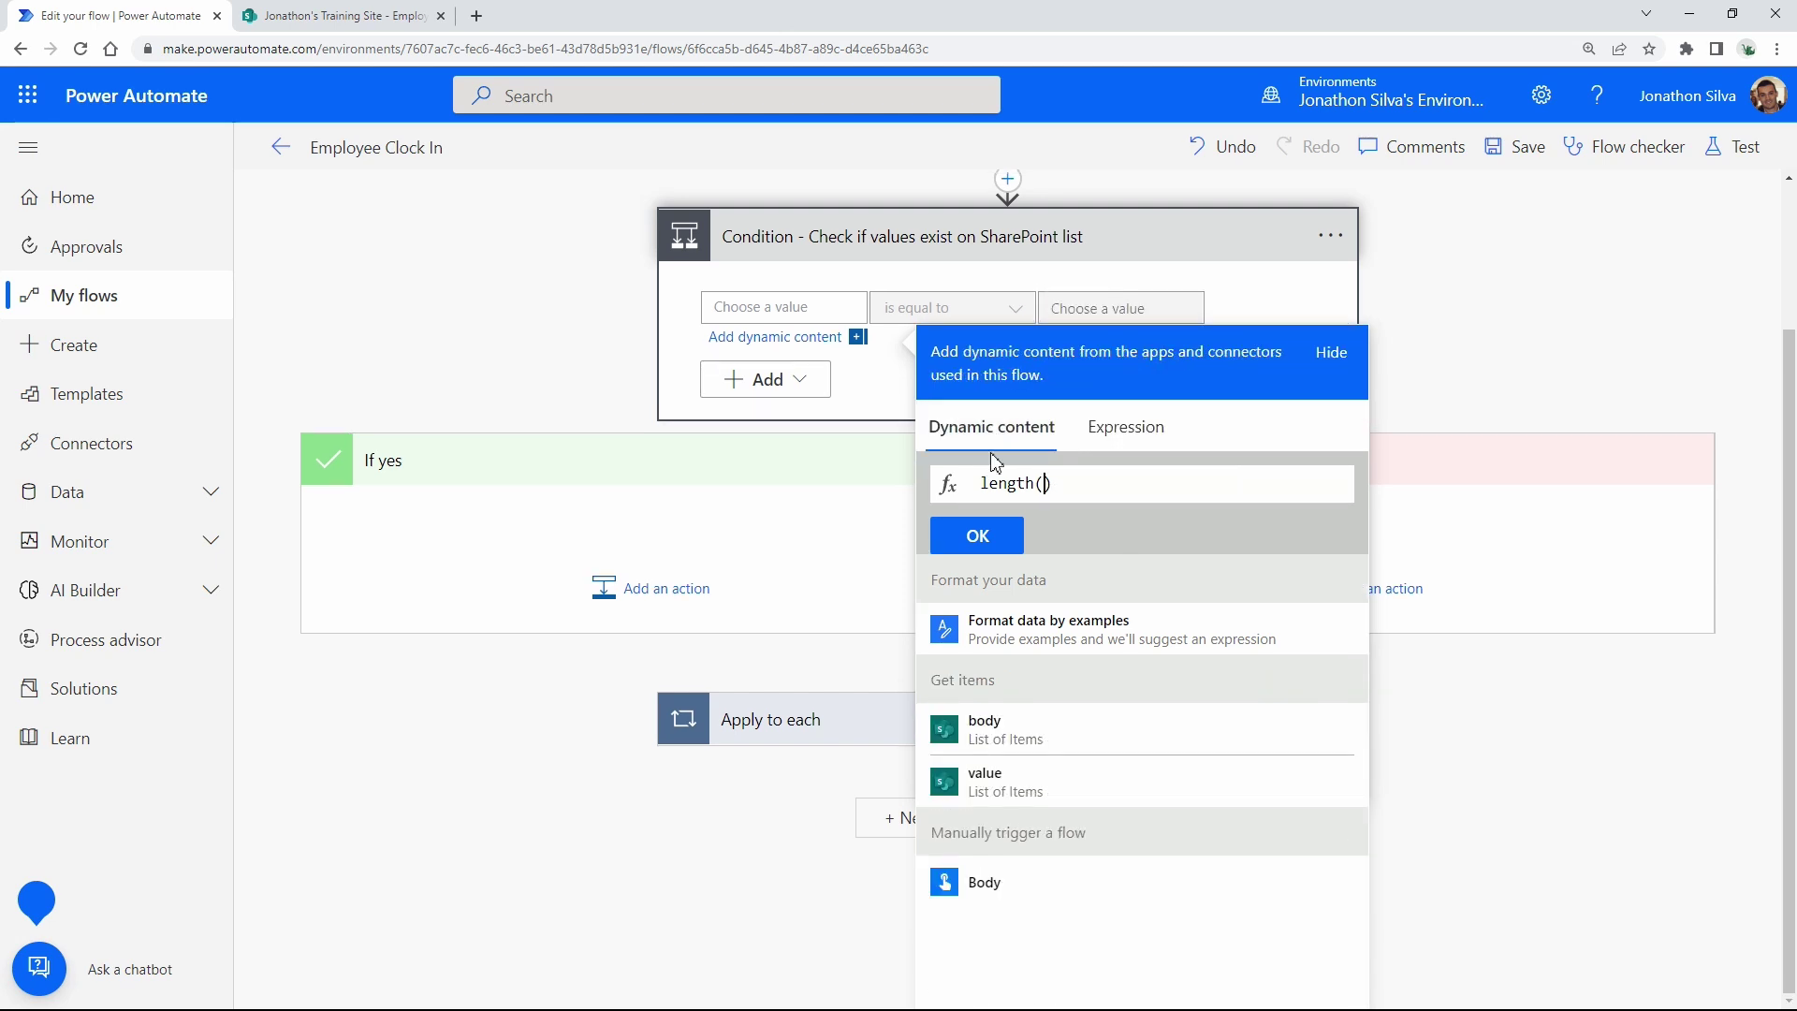
pyautogui.click(1021, 793)
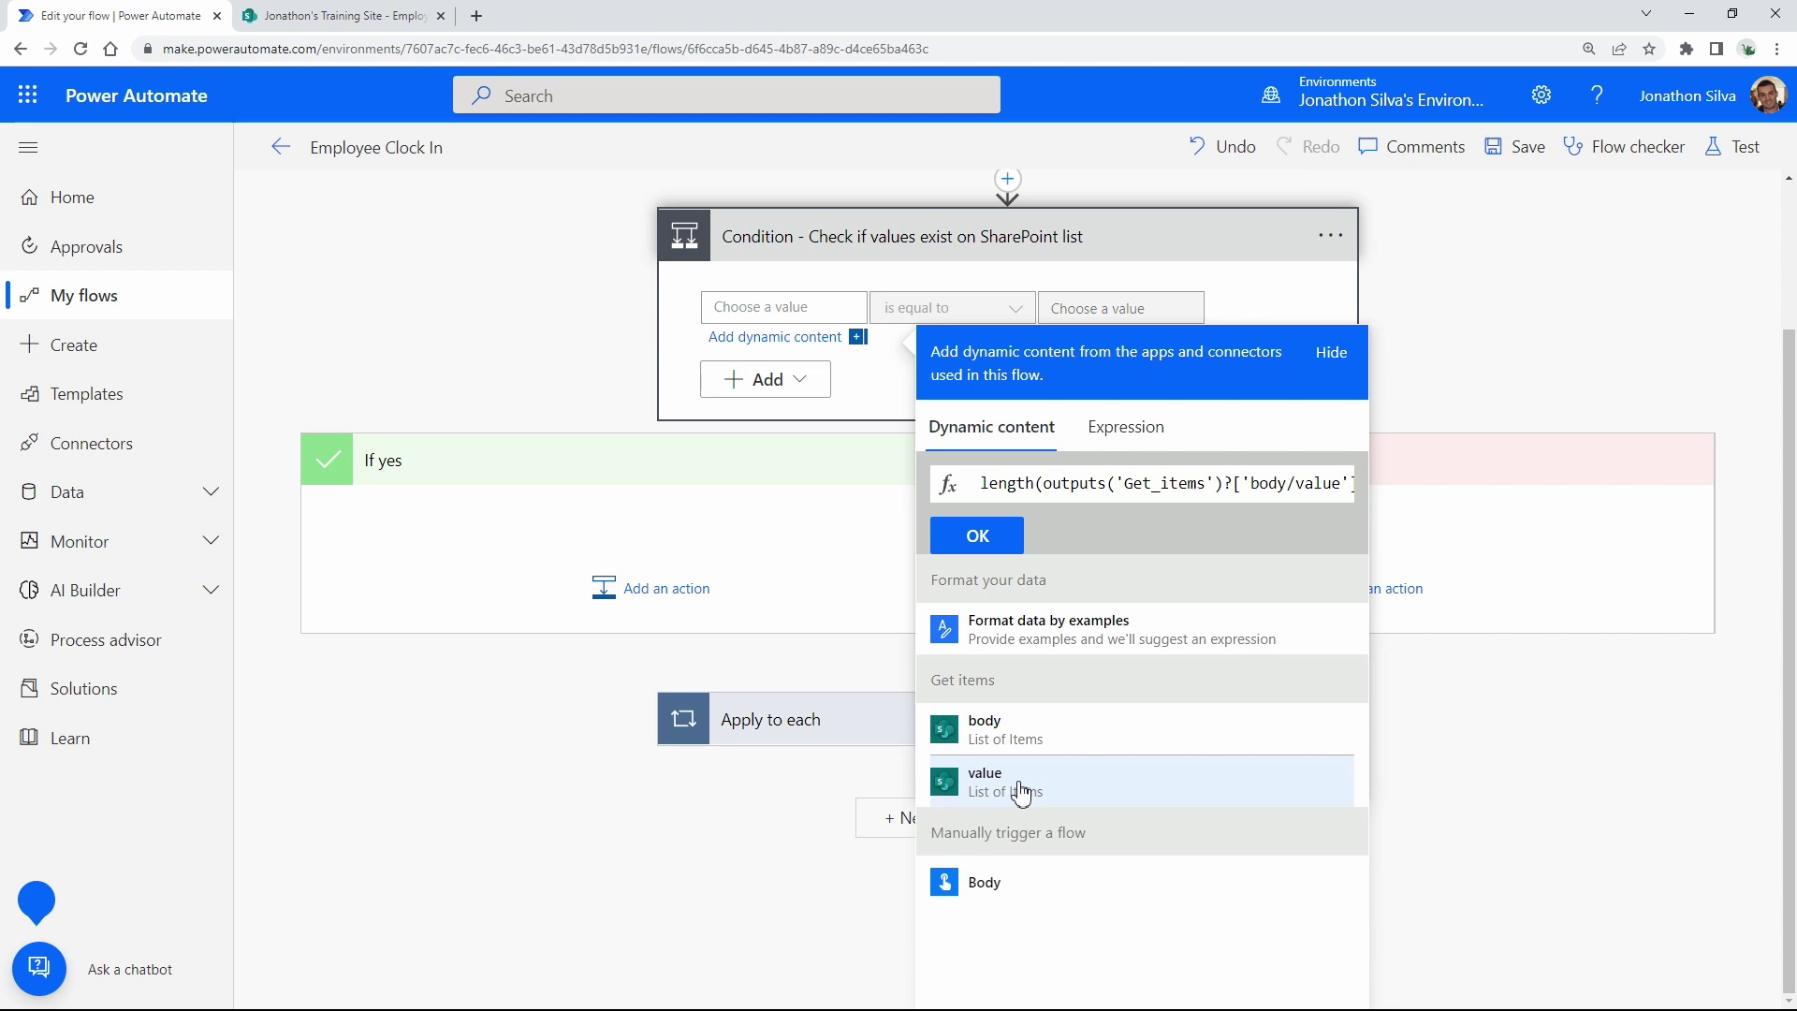
pyautogui.click(983, 537)
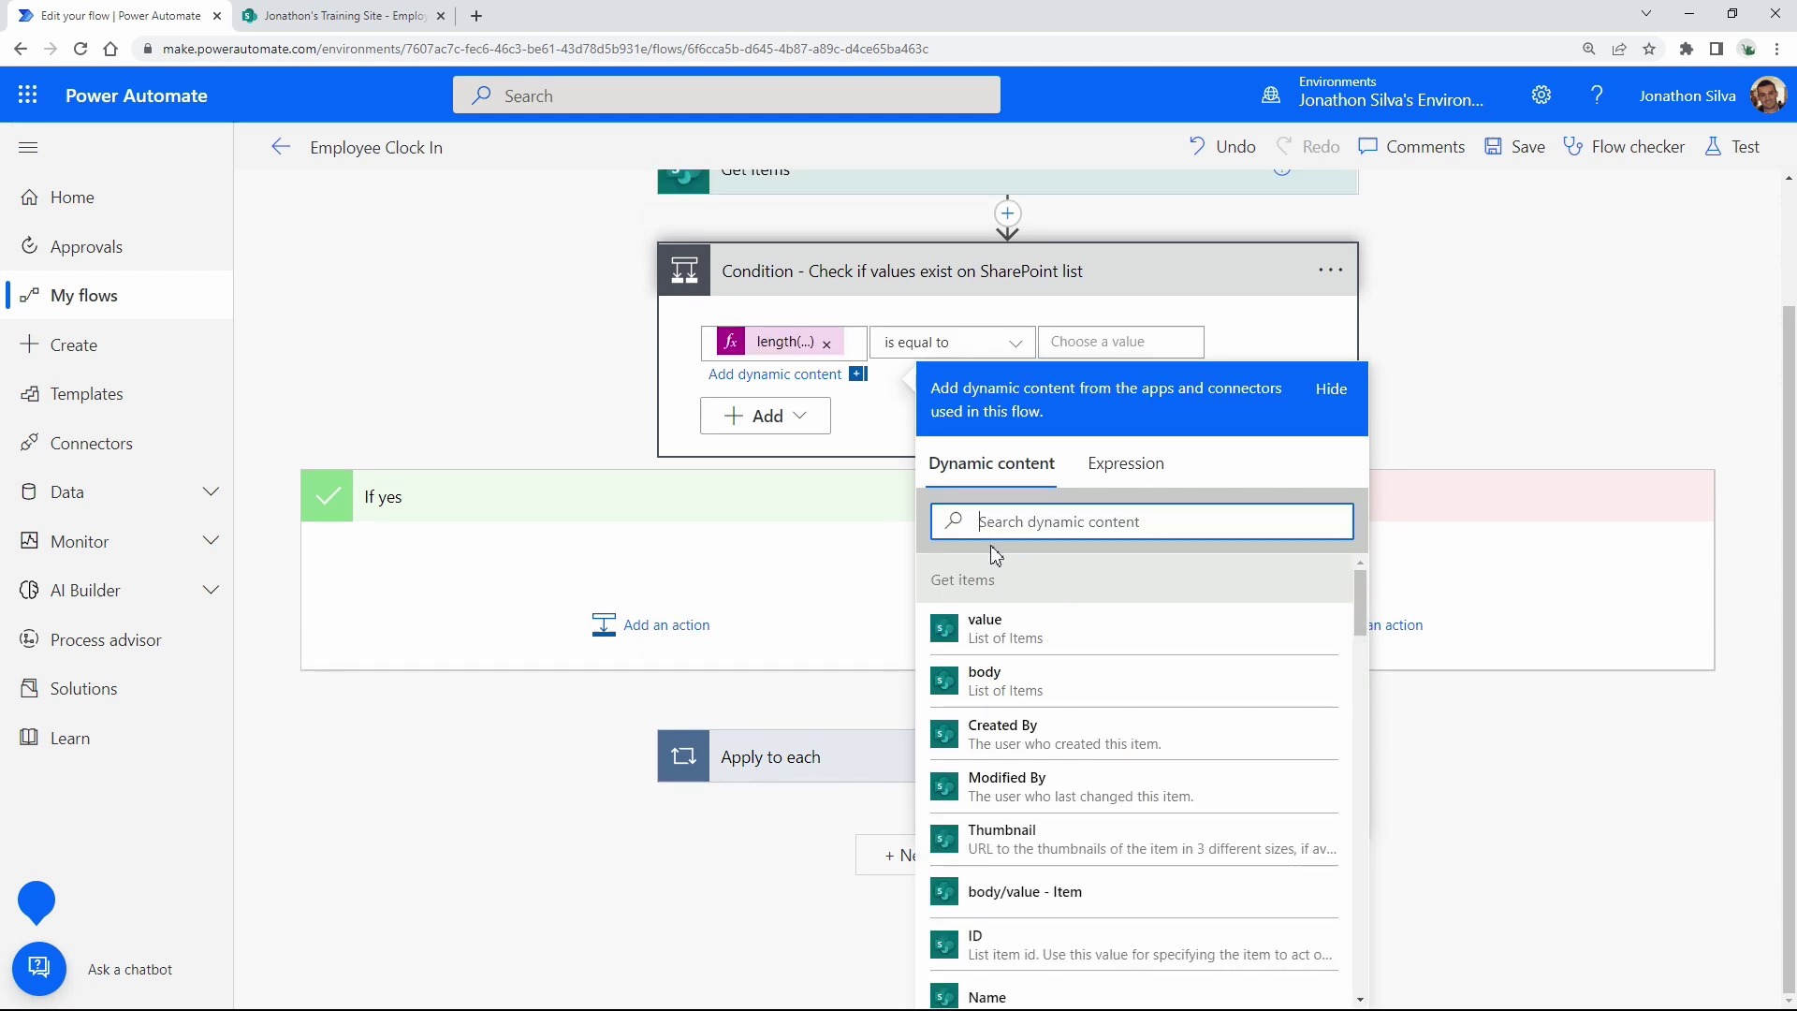
# Set the new condition's comparison to "is greater than" 0.
pyautogui.click(1015, 344)
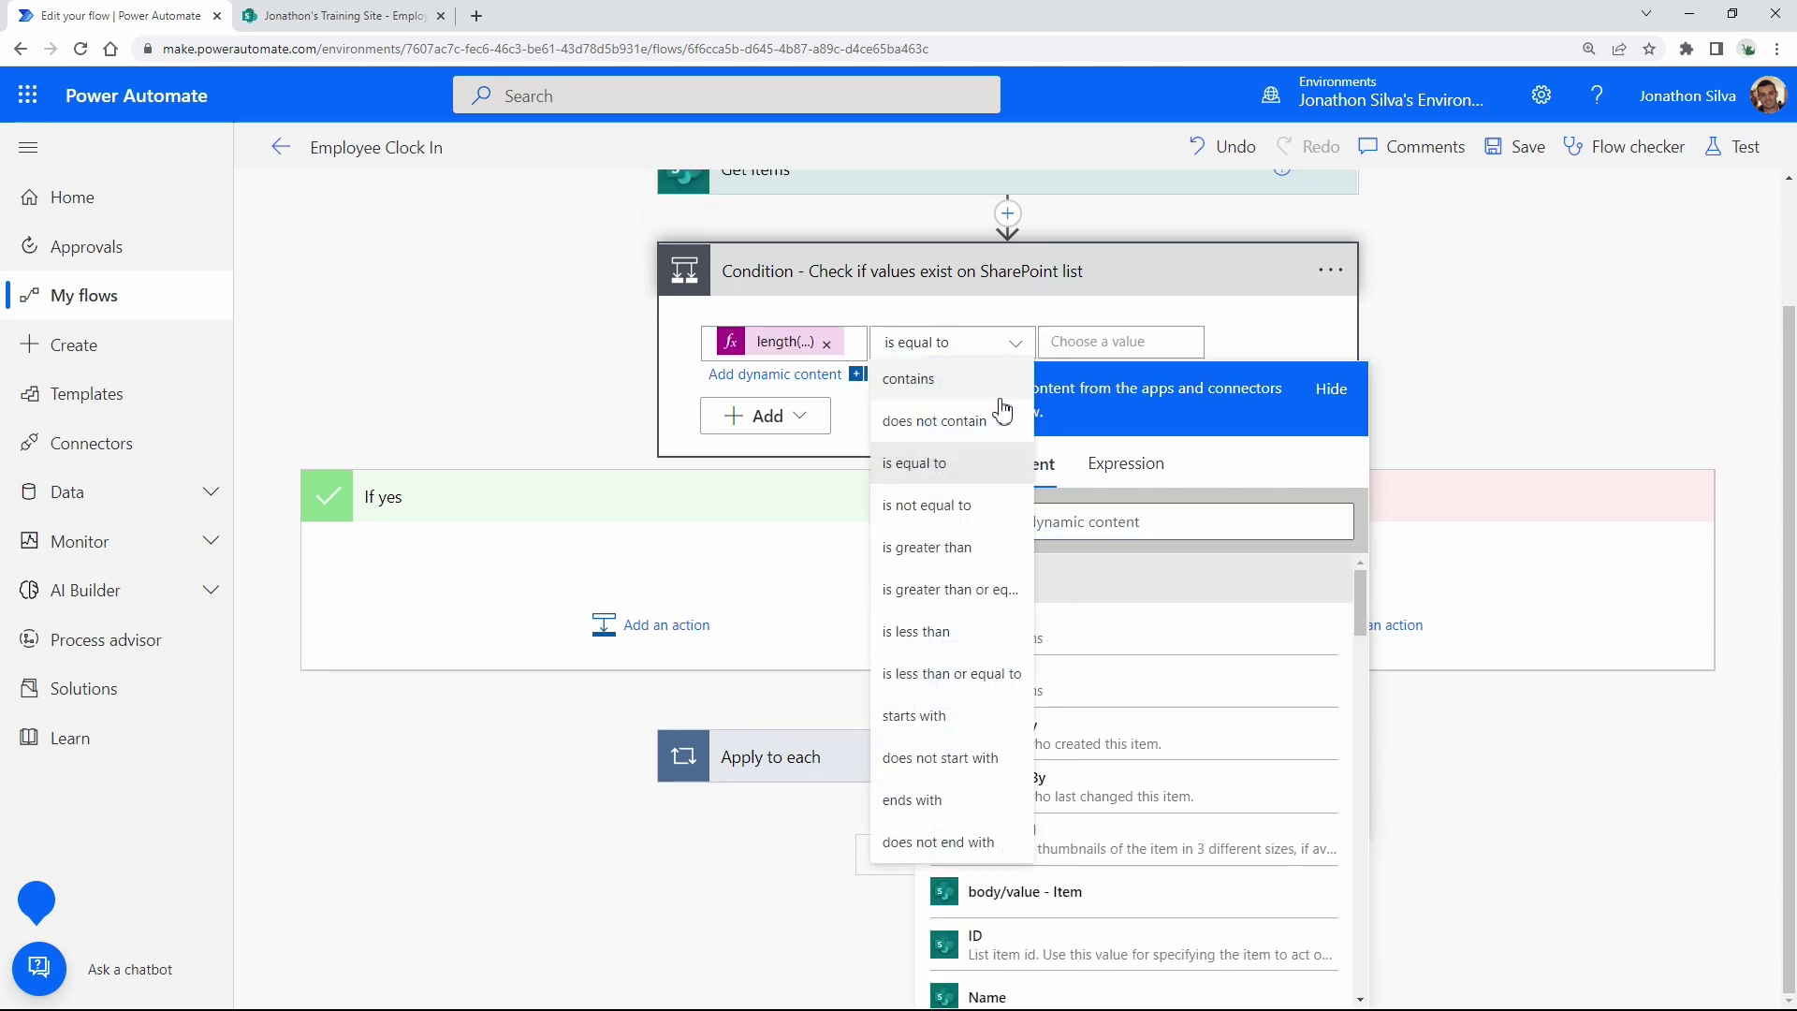
pyautogui.click(976, 552)
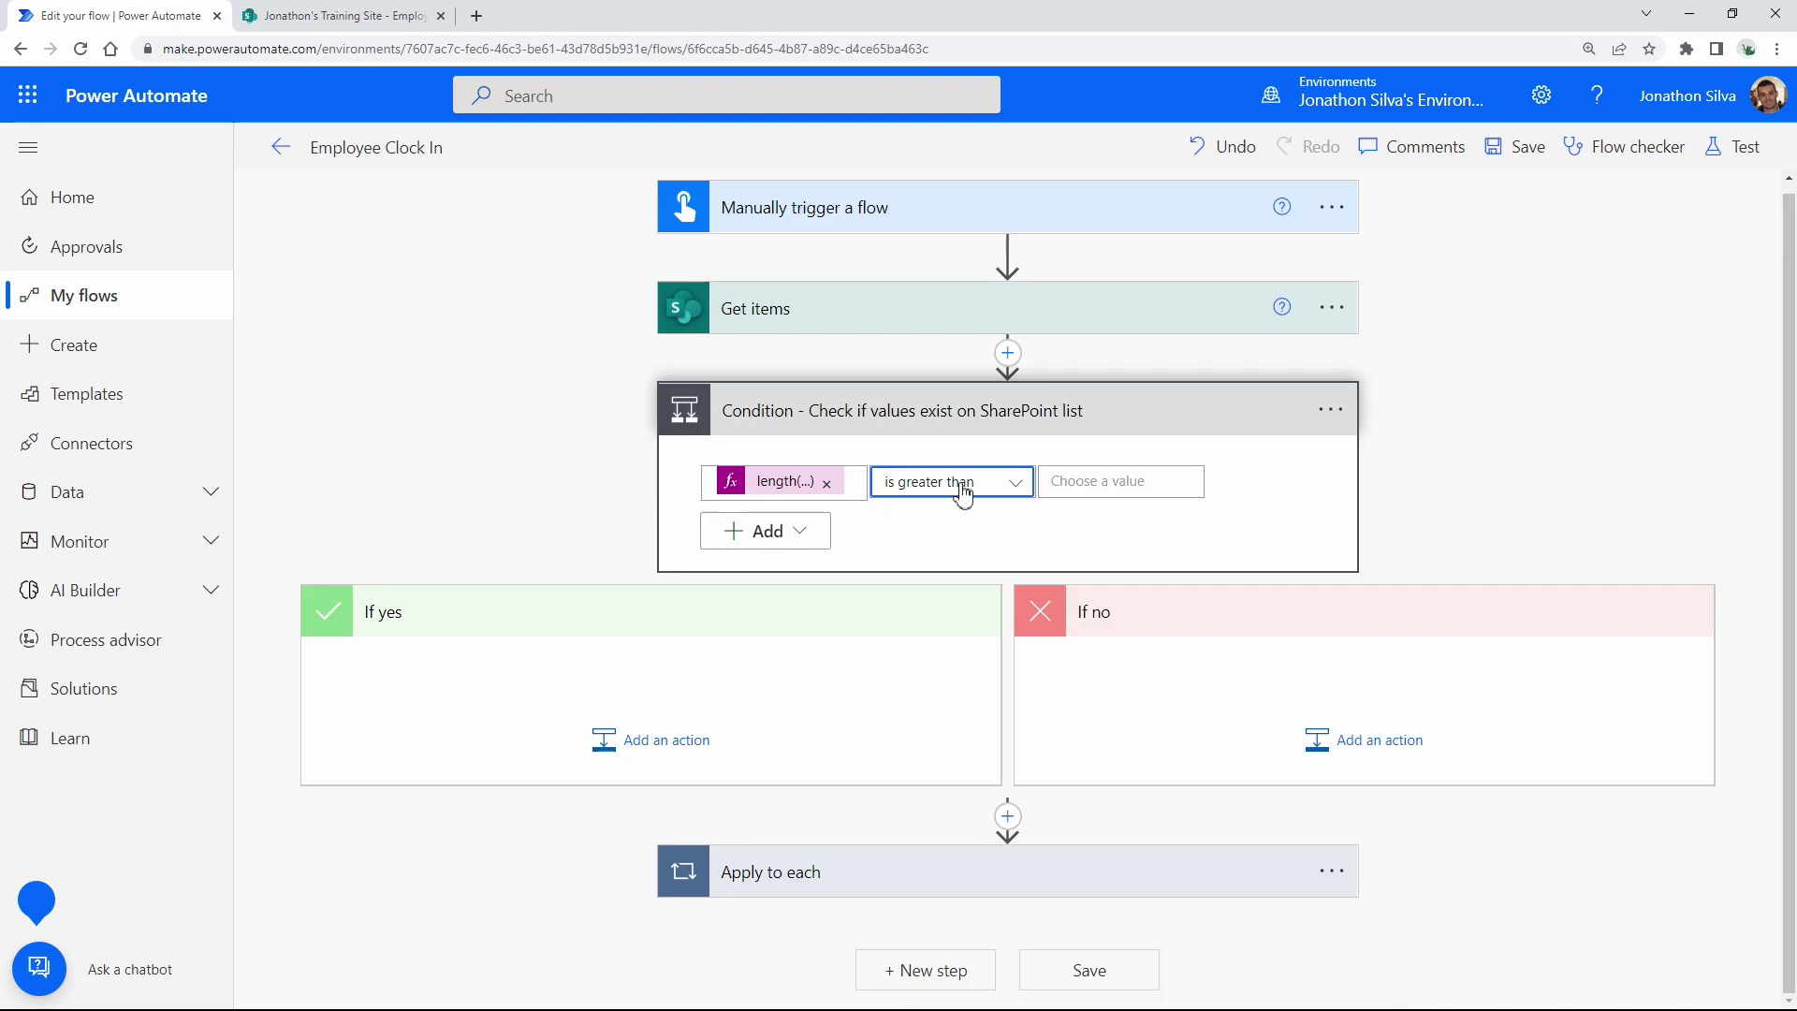
pyautogui.click(1103, 480)
pyautogui.write('0')
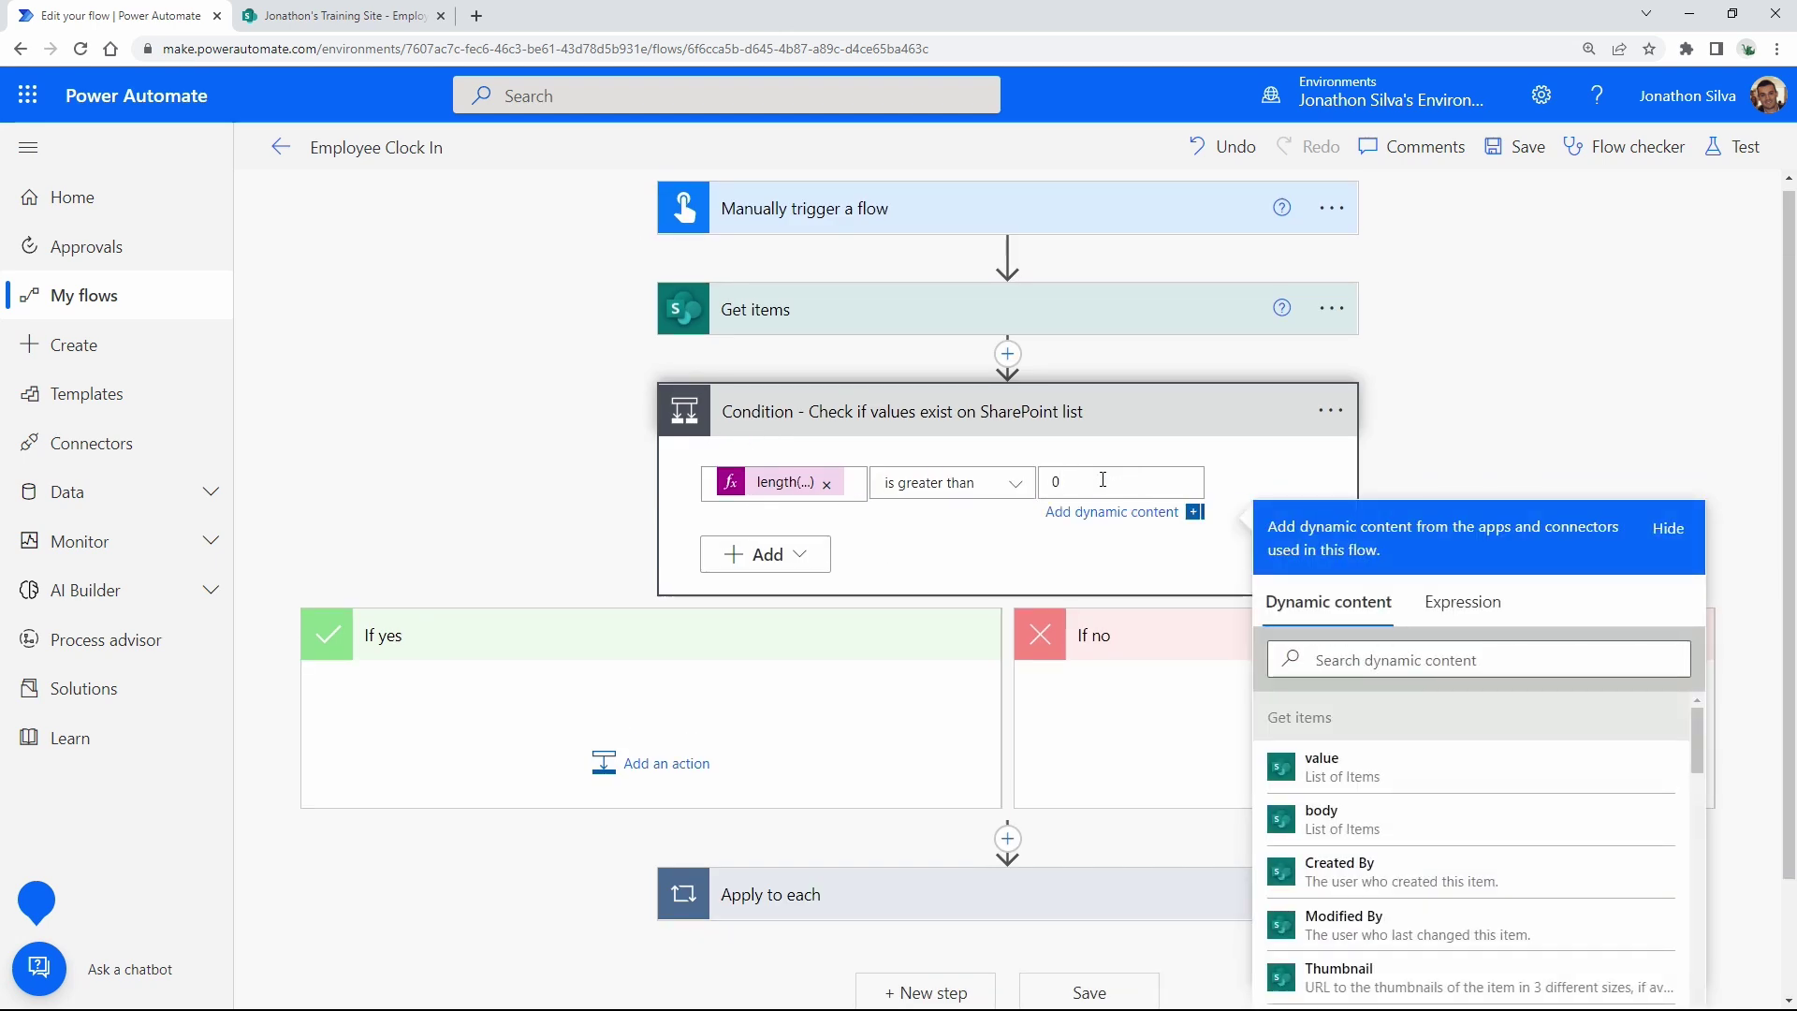
pyautogui.click(1025, 575)
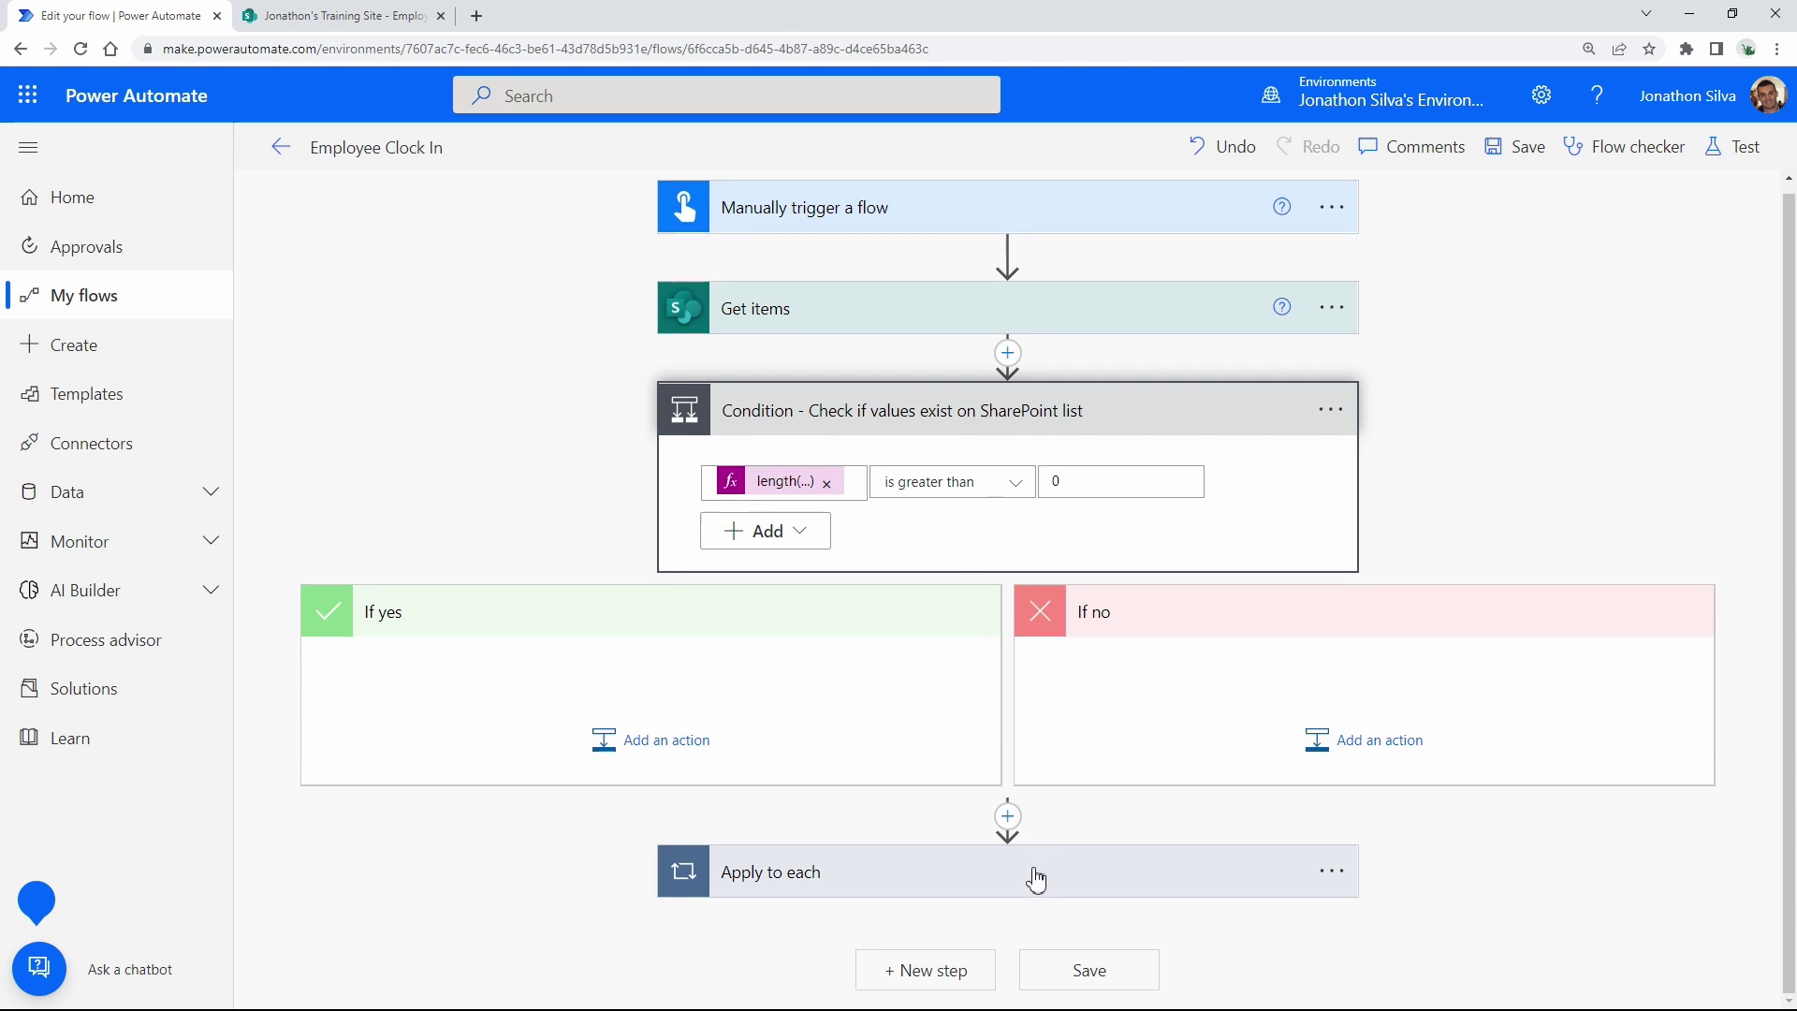
# Move Apply to each into the new condition's If yes branch and review its nested condition and actions.
pyautogui.moveTo(1031, 875); pyautogui.dragTo(593, 674)
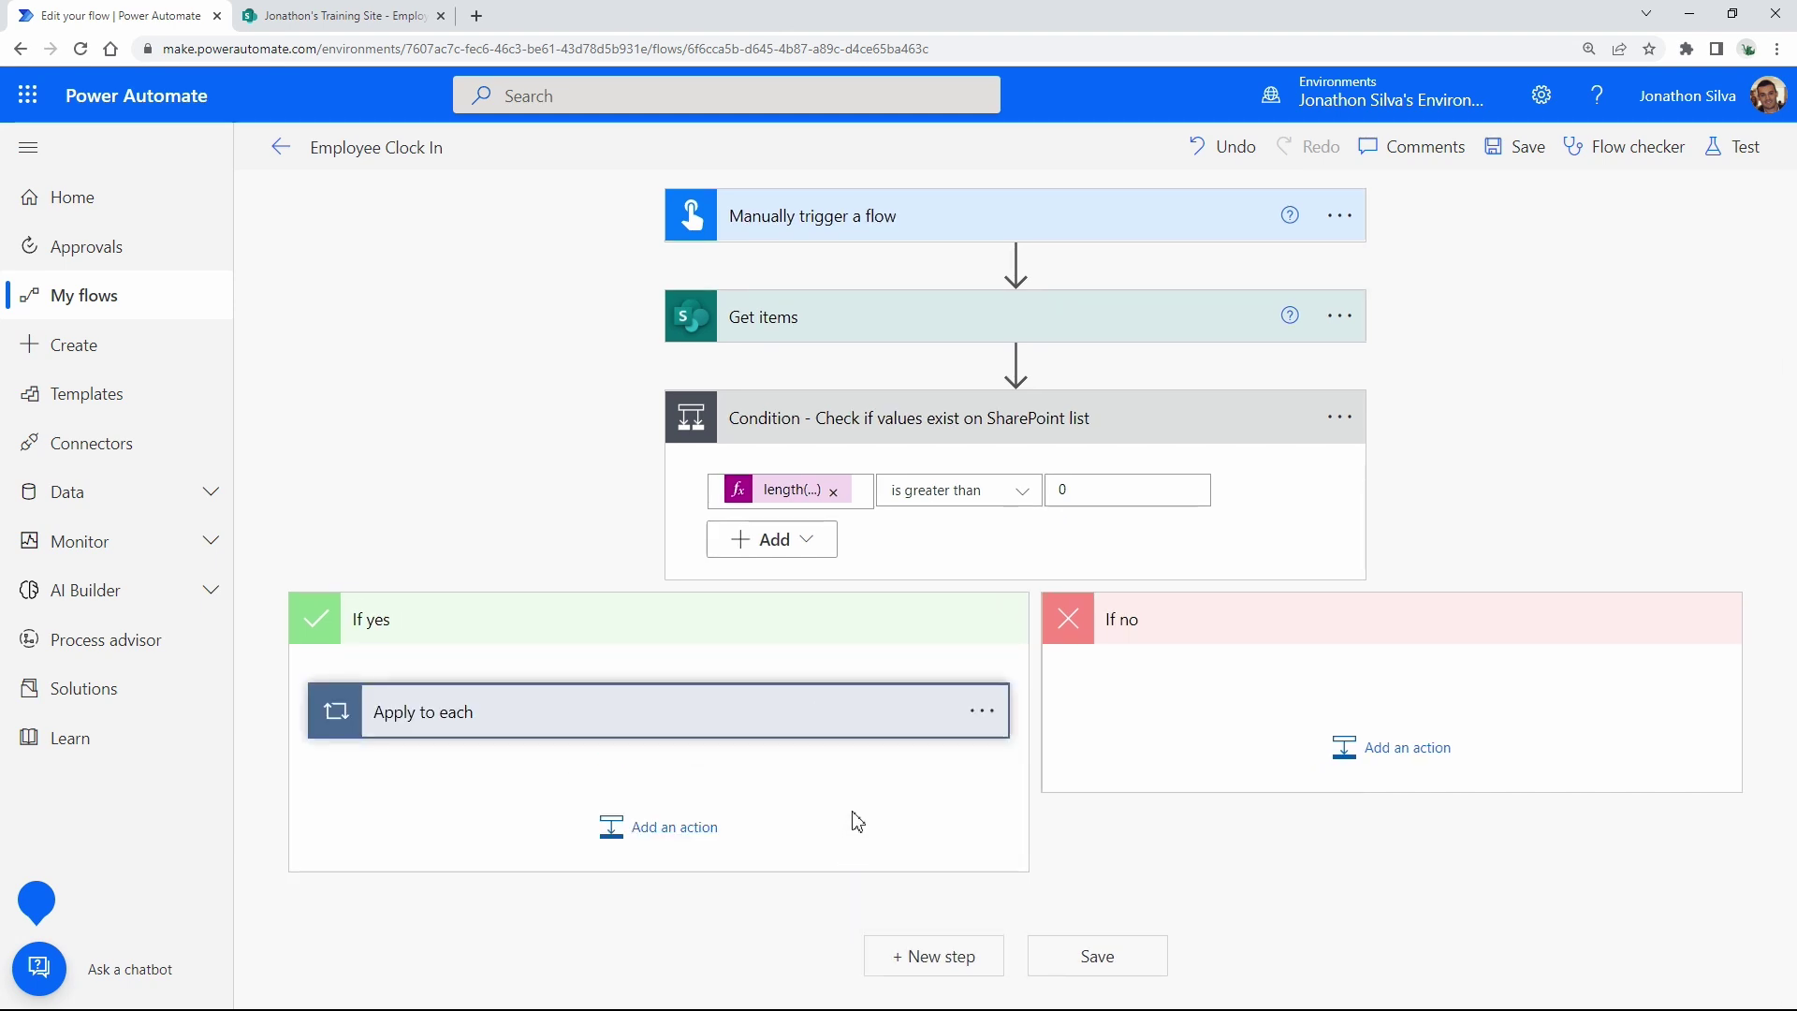
pyautogui.click(570, 724)
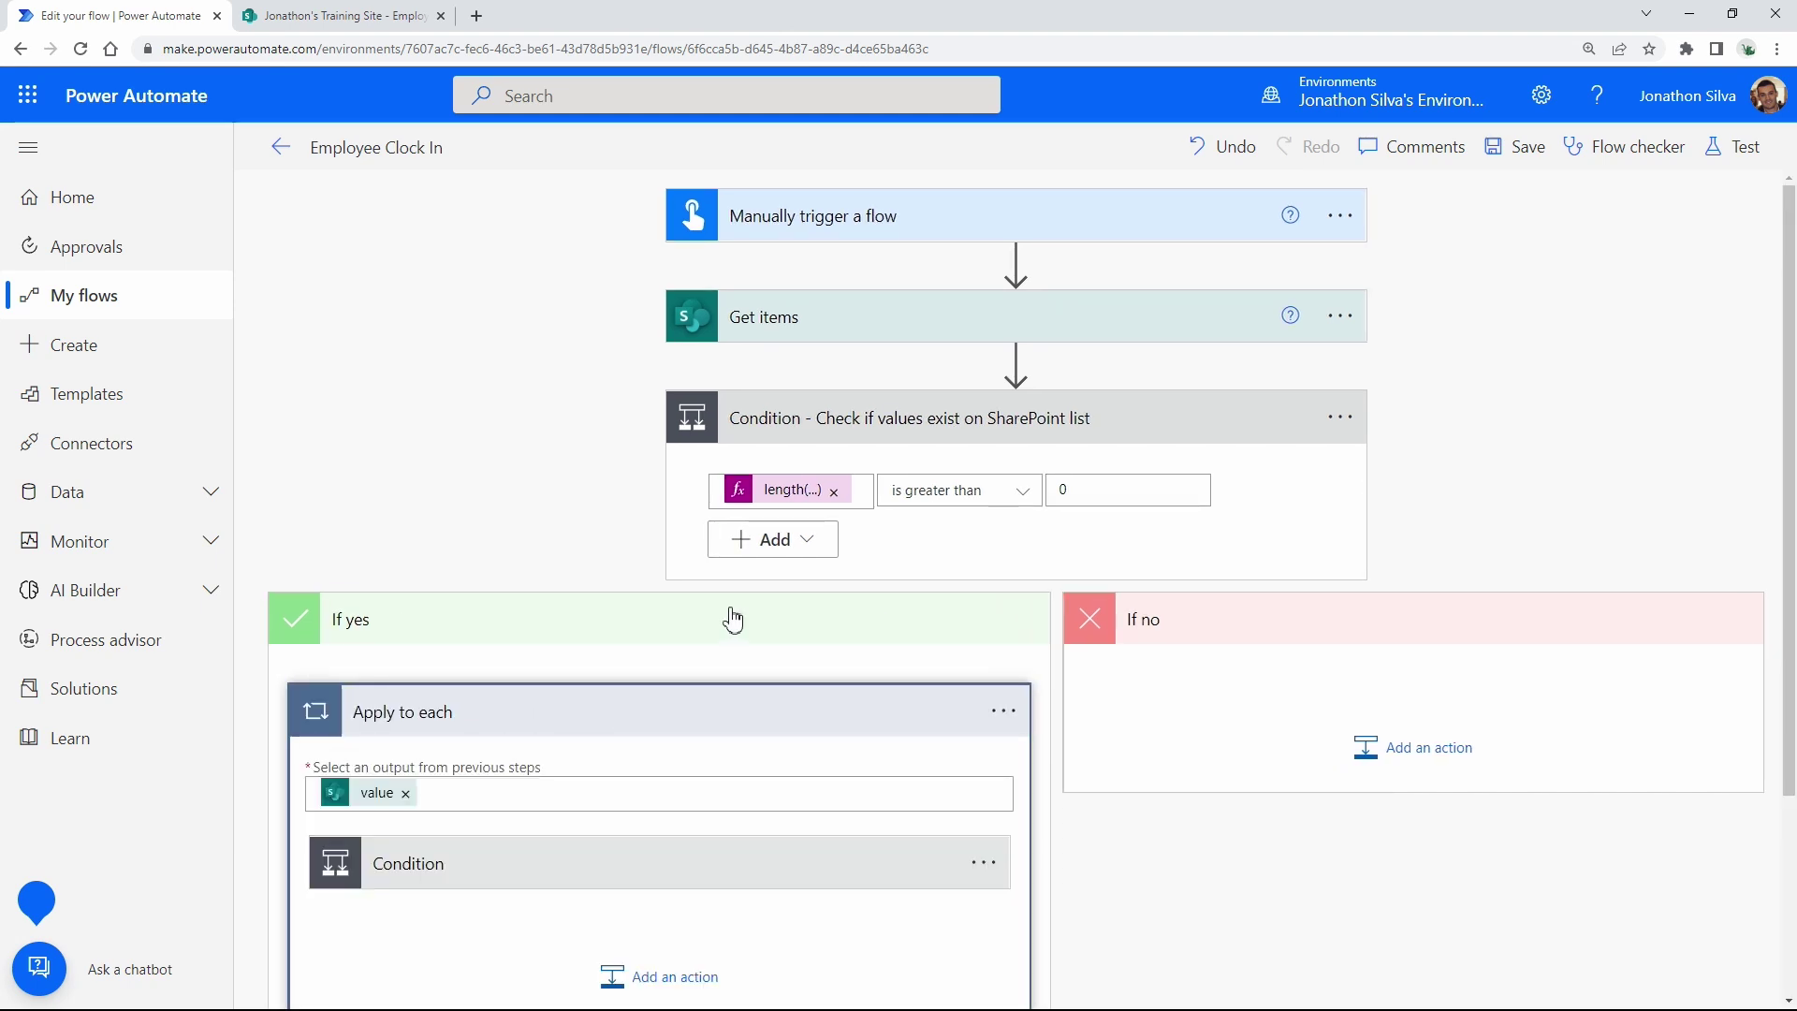
pyautogui.scroll(-3, 692, 552)
pyautogui.click(642, 610)
pyautogui.scroll(-4, 802, 615)
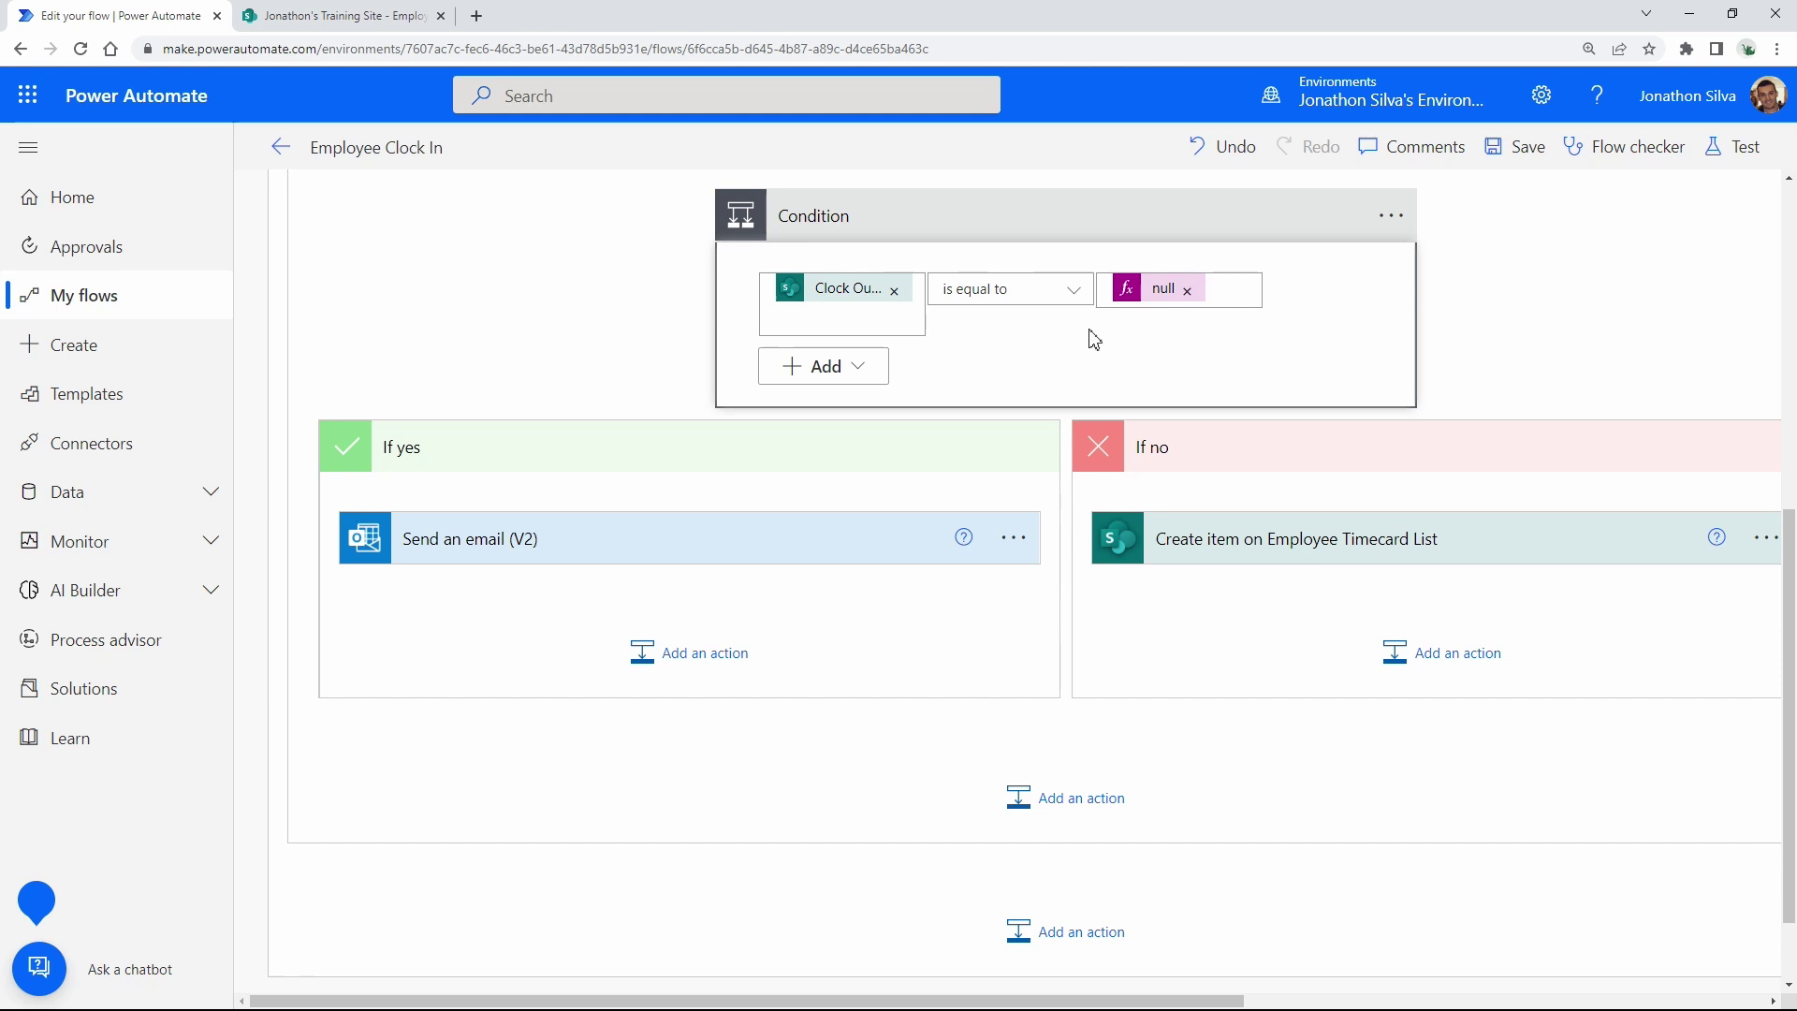
pyautogui.scroll(4, 1256, 537)
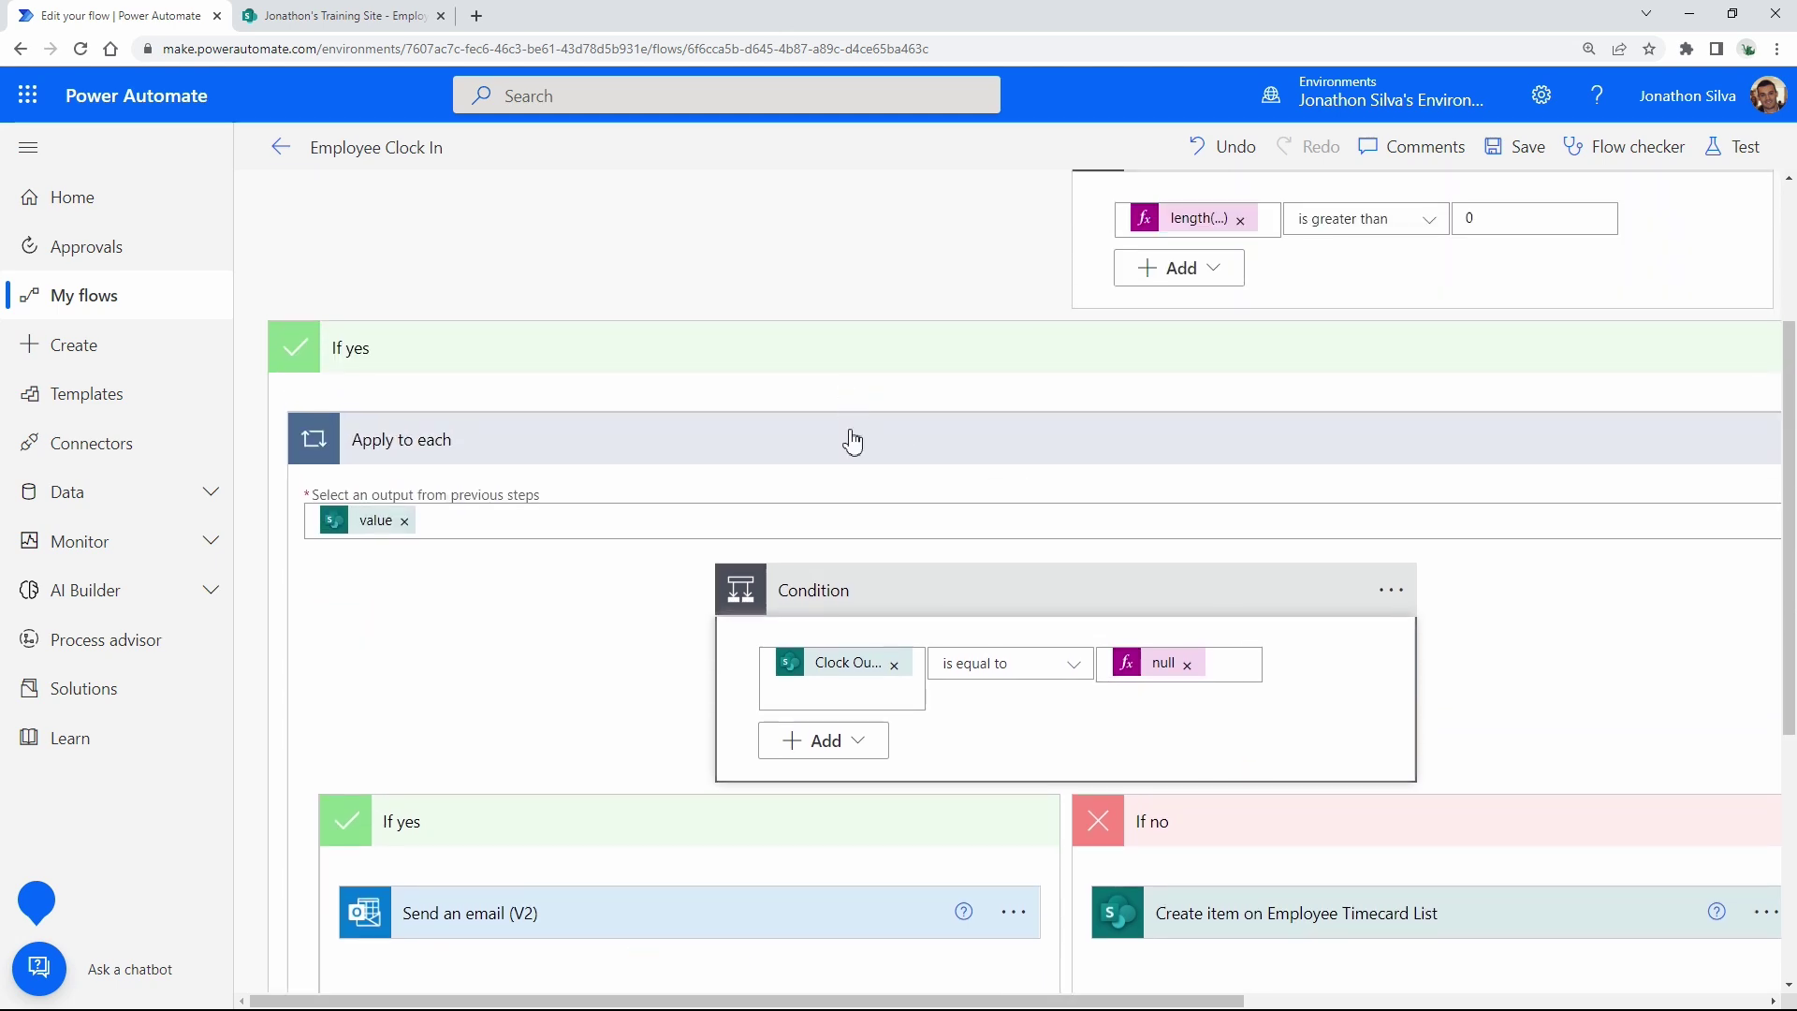
pyautogui.click(850, 443)
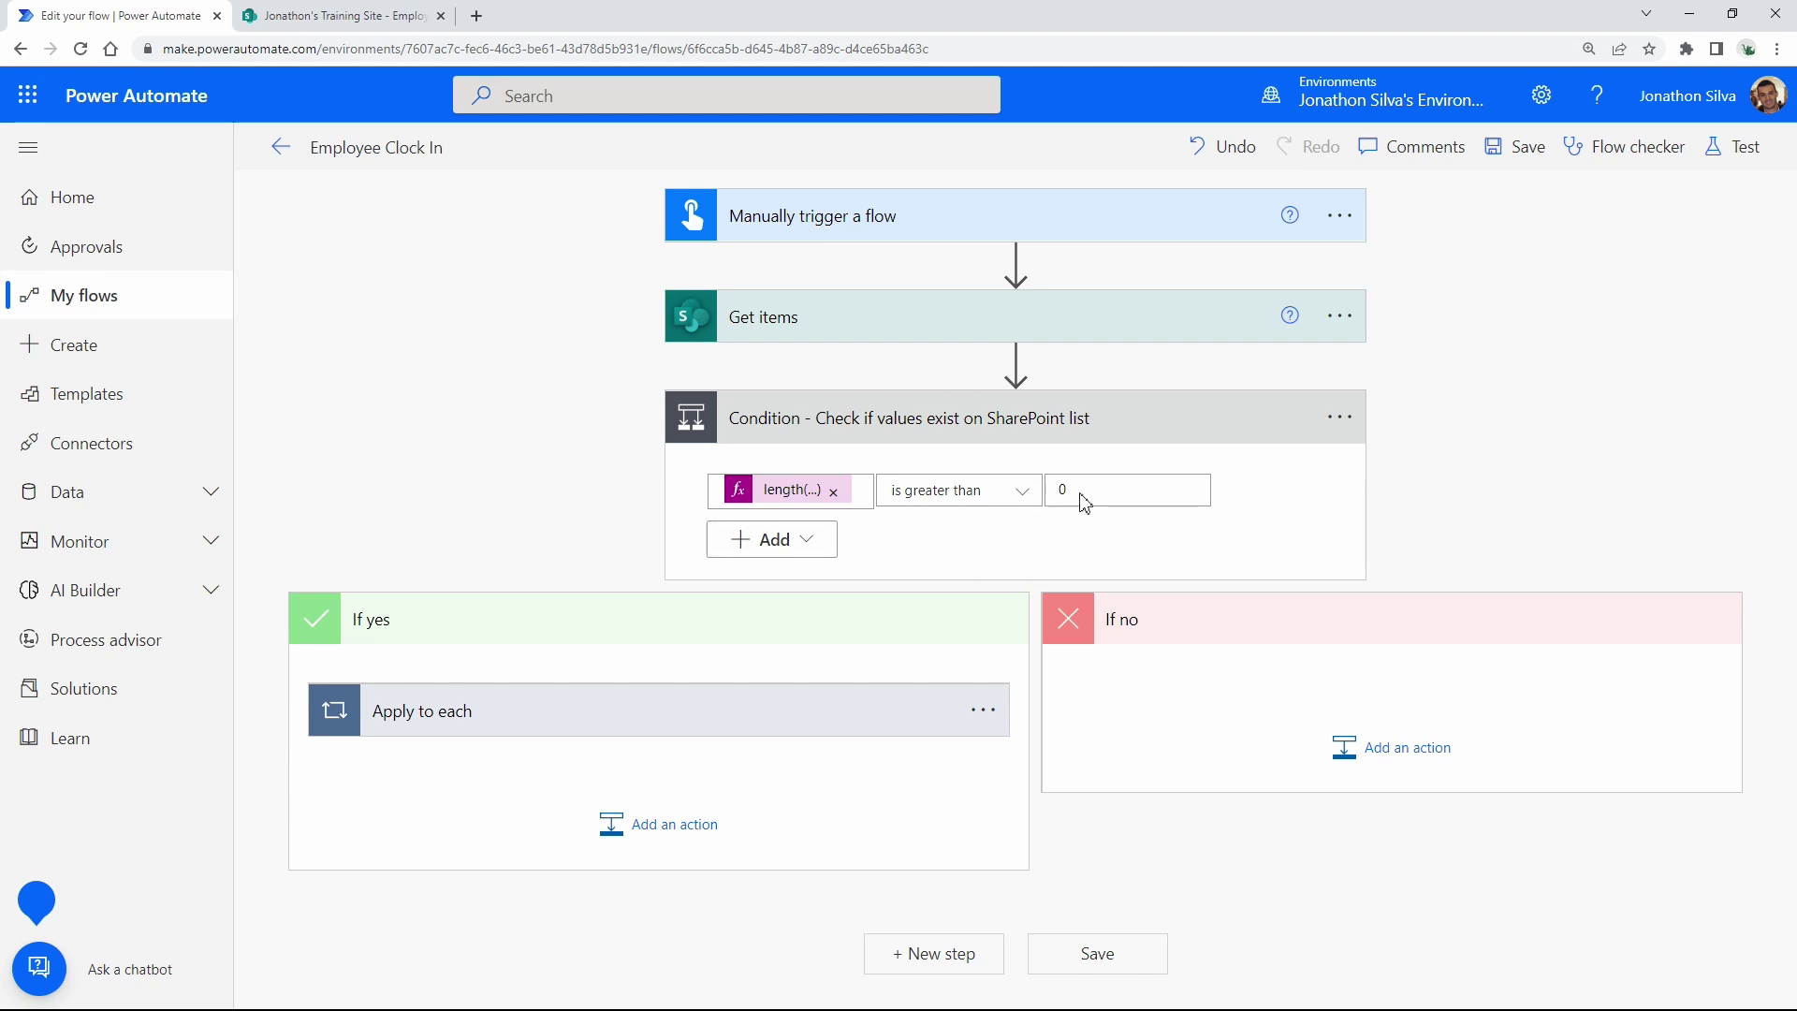
# Check the Employee Timecard list in SharePoint and copy the nested If no branch's Create item on Employee Timecard List action to the clipboard.
pyautogui.hotkey('ctrl', 'Tab')
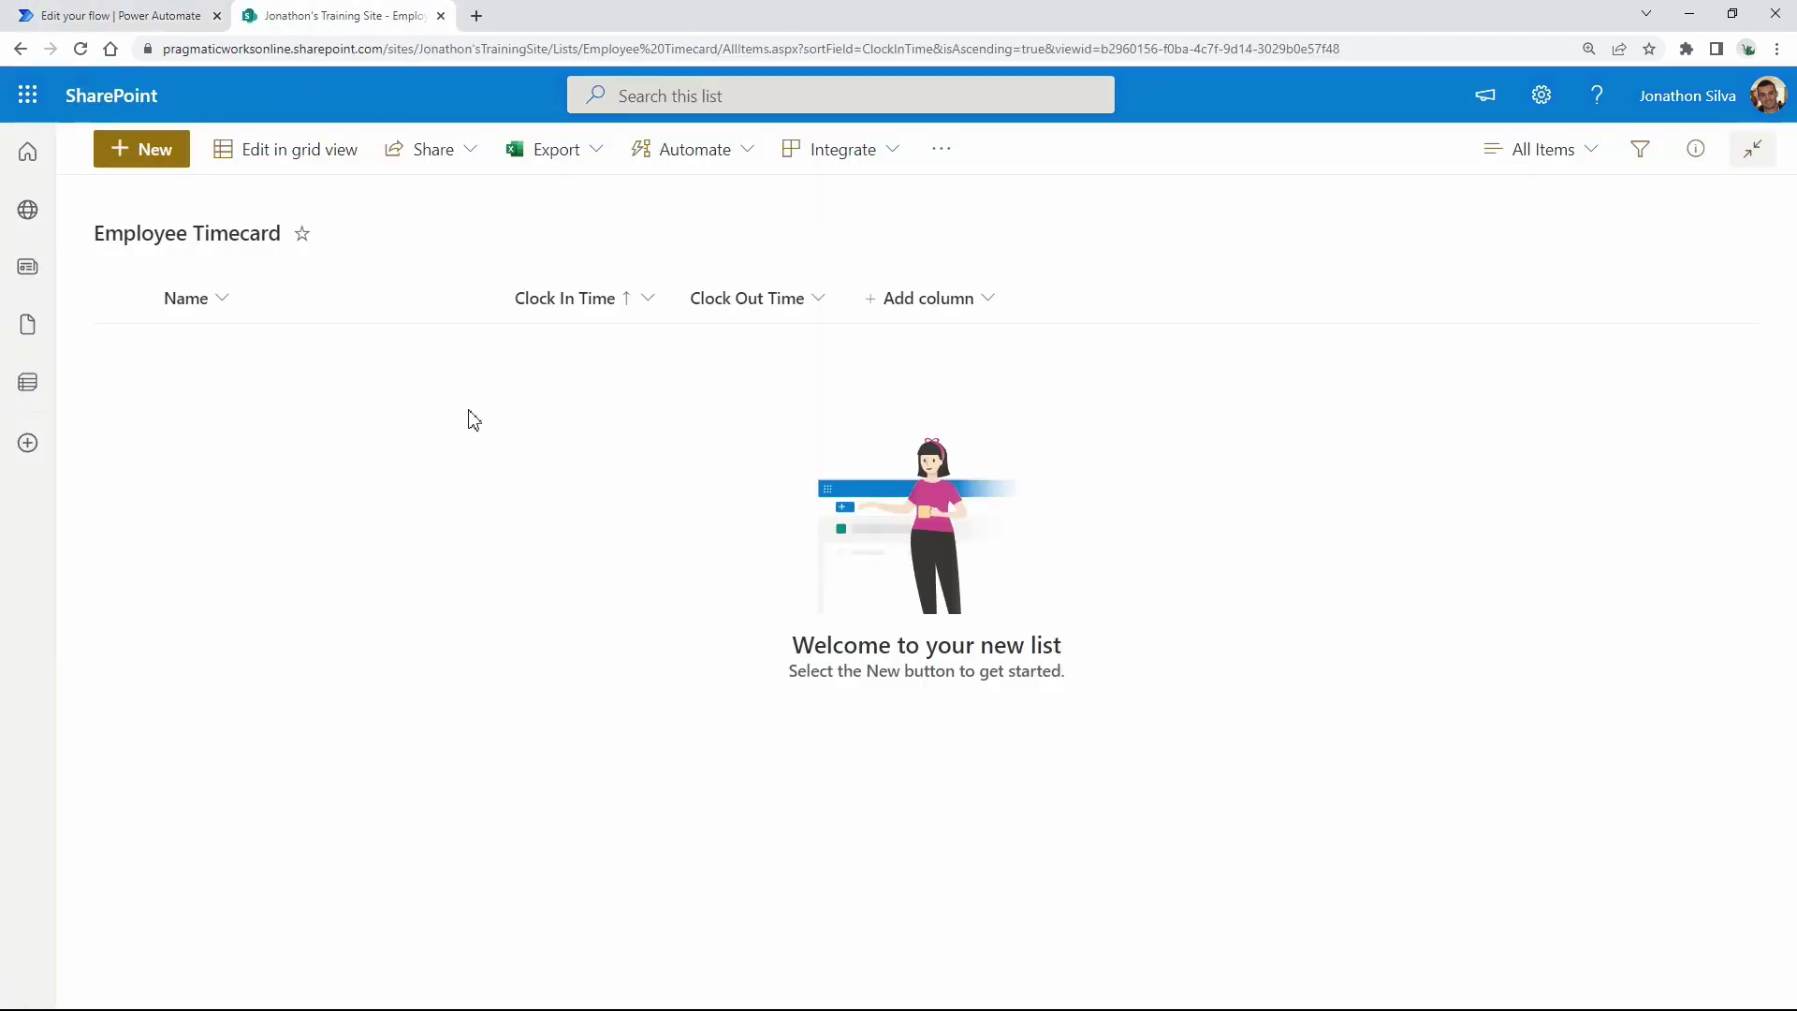
pyautogui.click(75, 13)
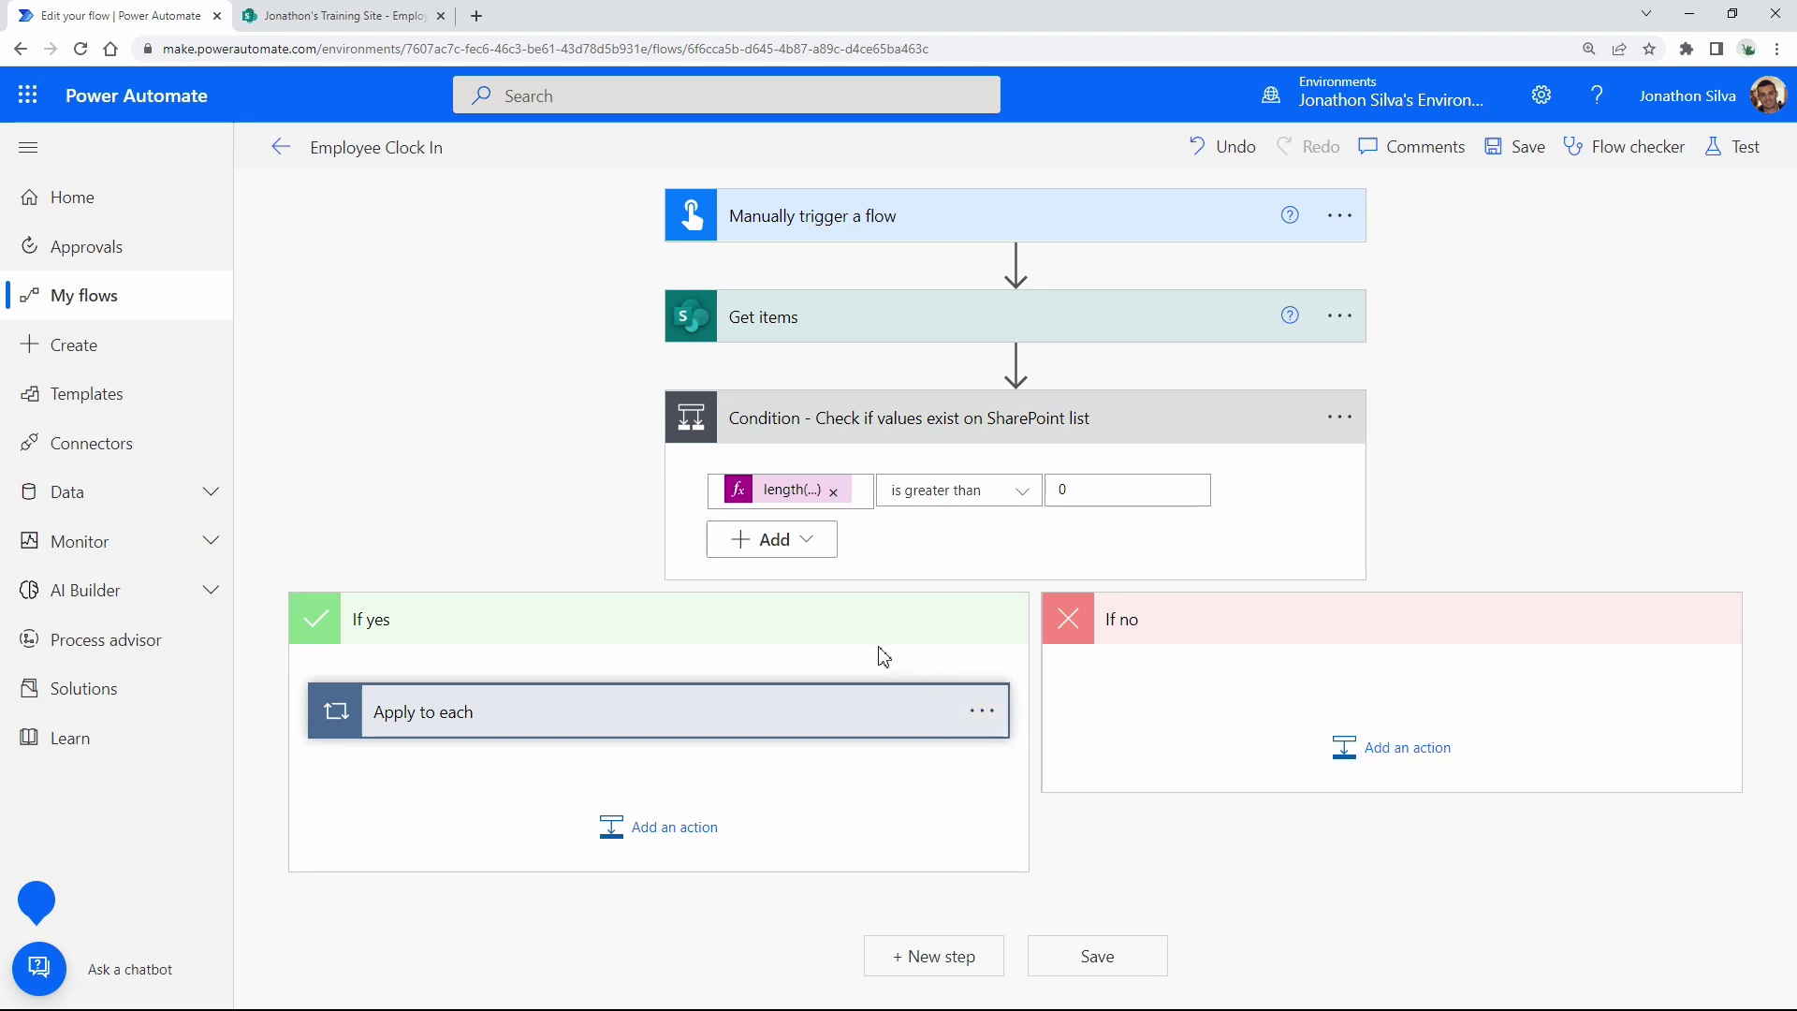
pyautogui.click(689, 725)
pyautogui.scroll(-6, 838, 662)
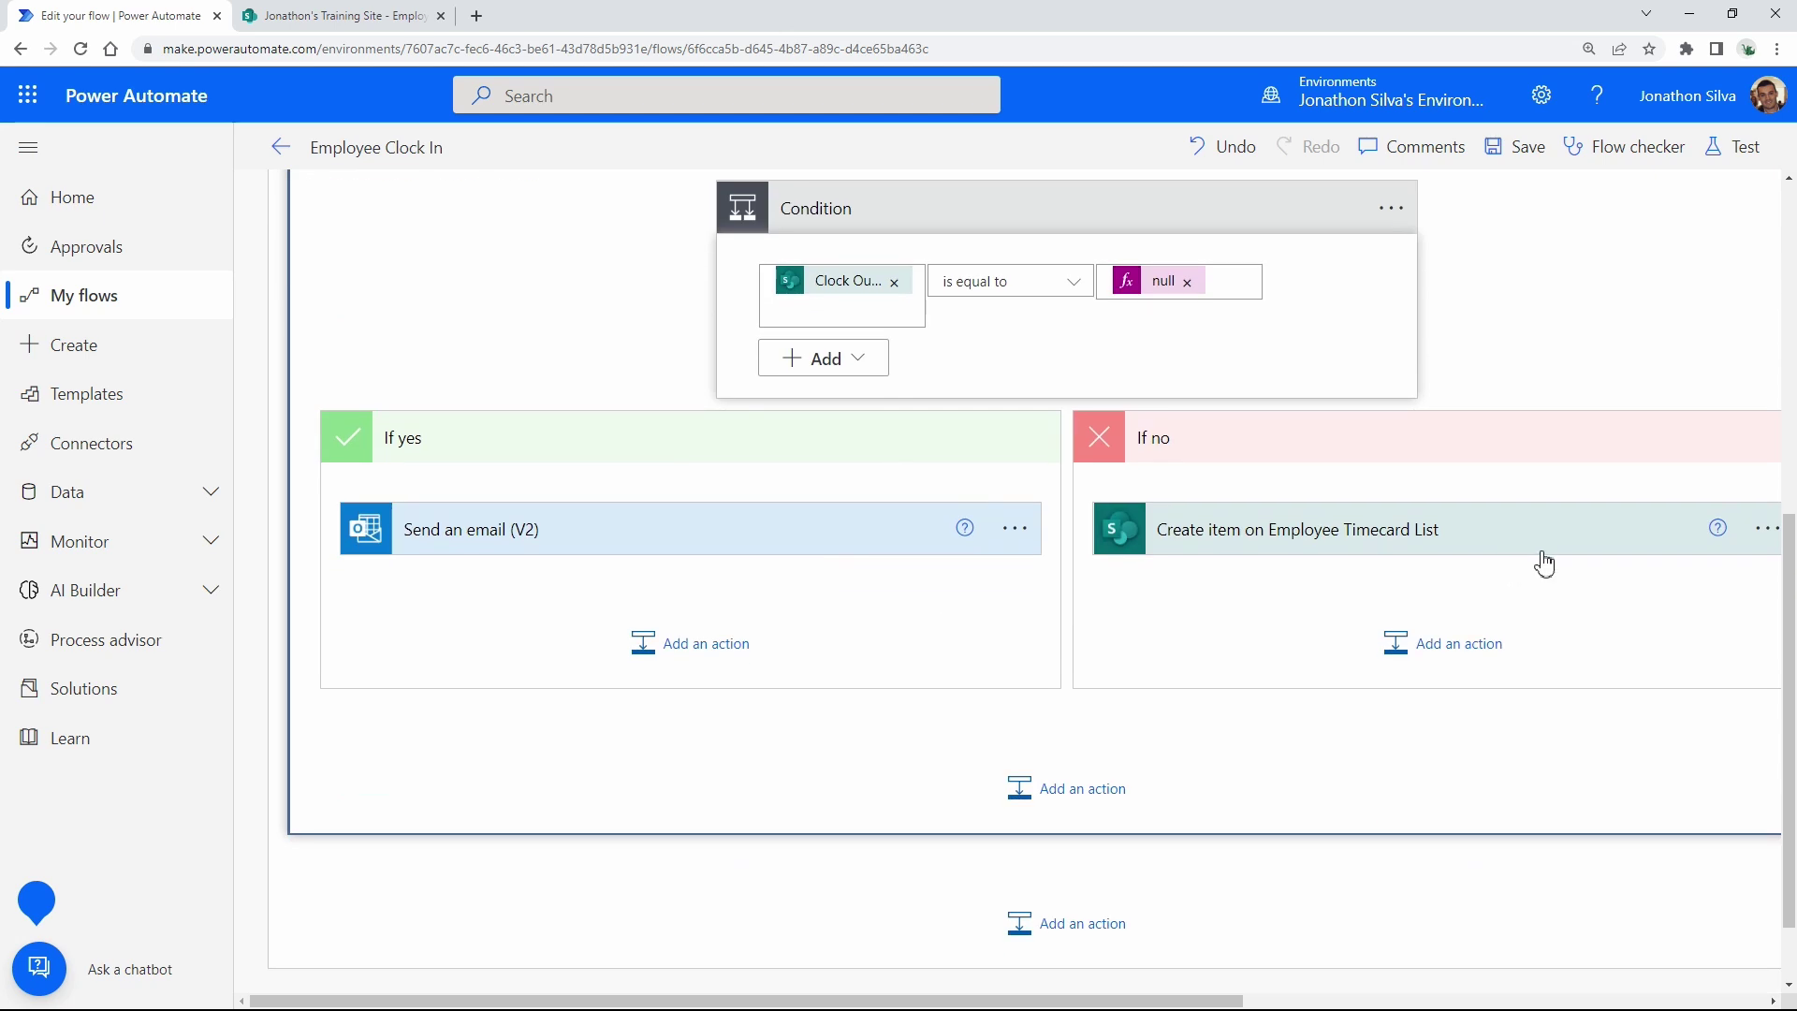
pyautogui.click(1761, 533)
pyautogui.click(1761, 534)
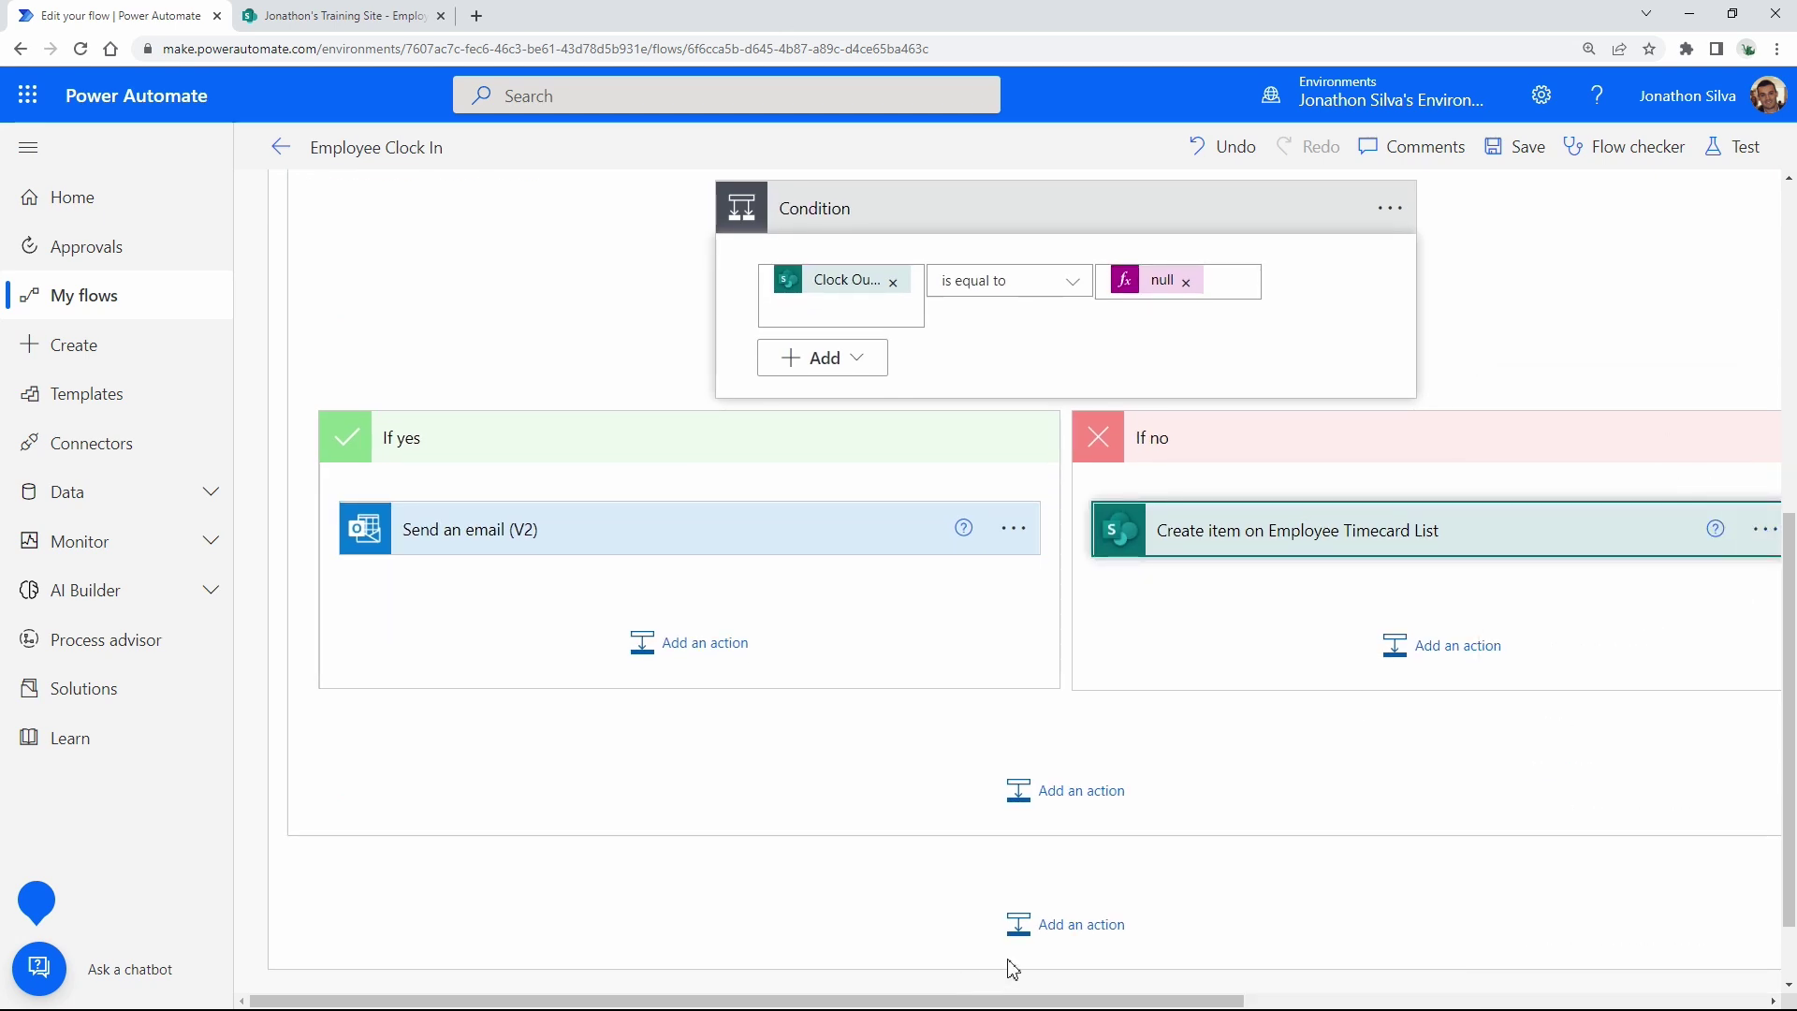
pyautogui.moveTo(1034, 1006); pyautogui.dragTo(1336, 985)
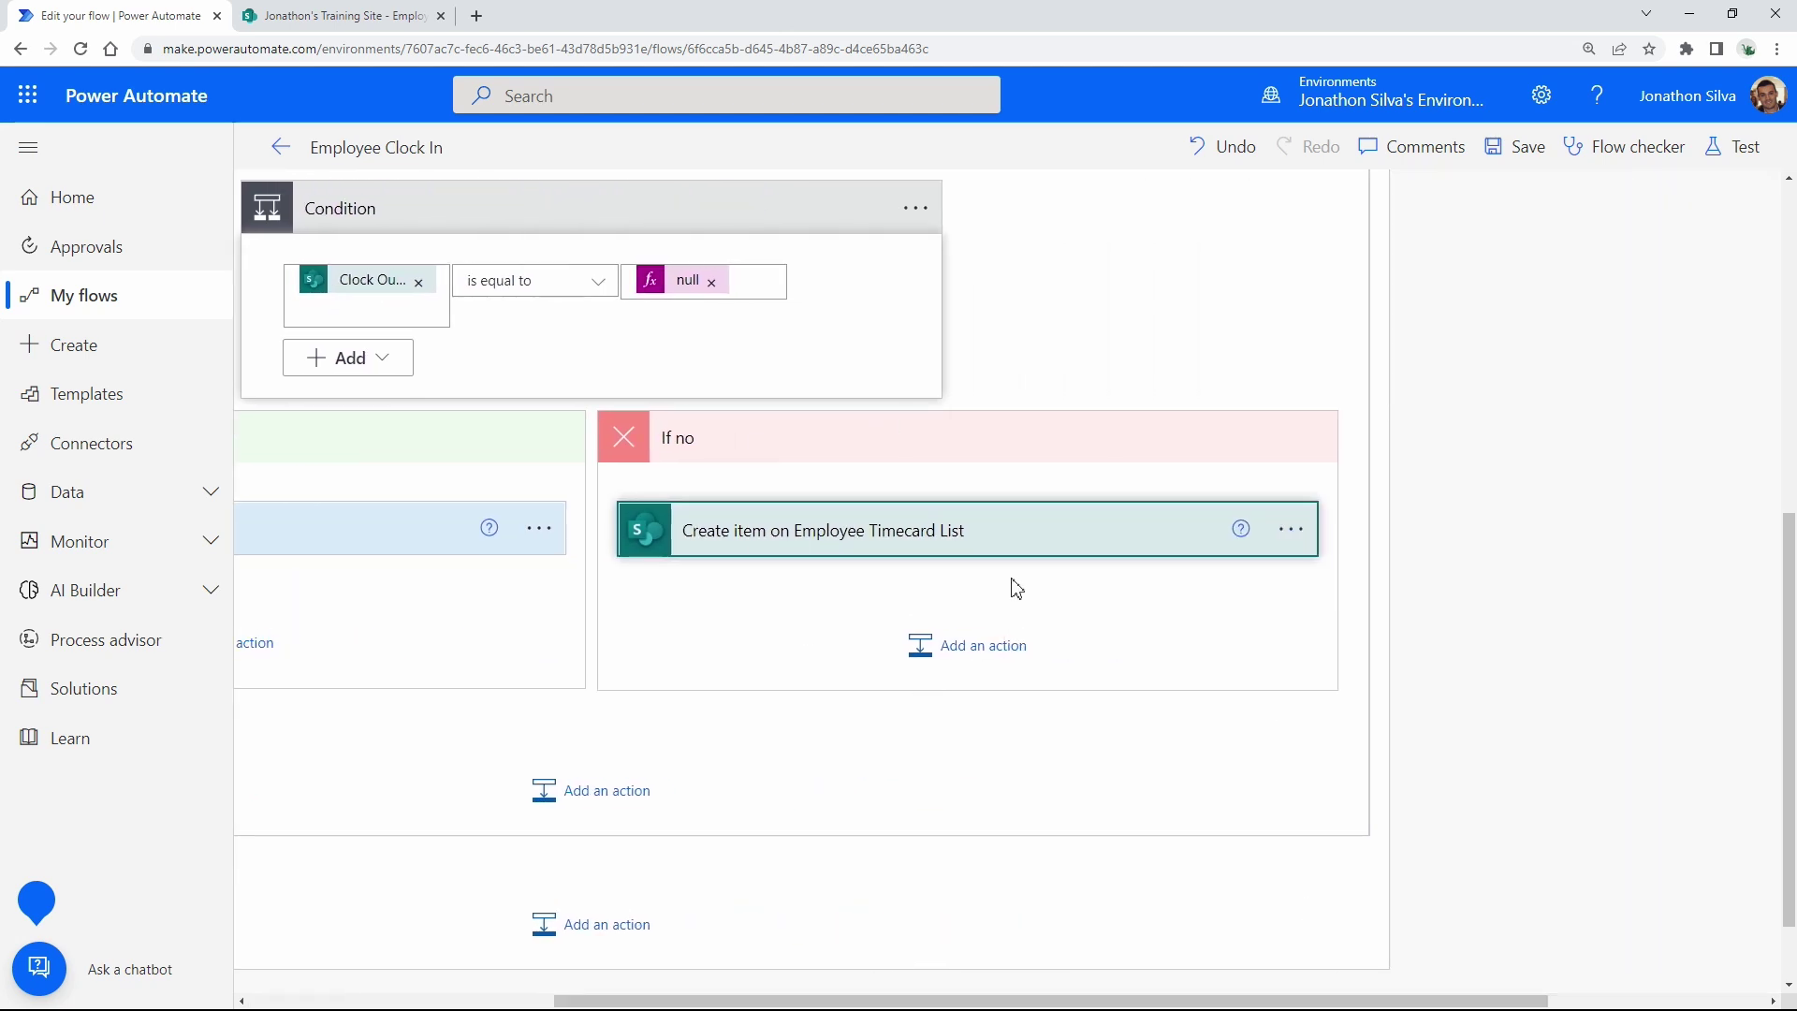
pyautogui.click(1290, 534)
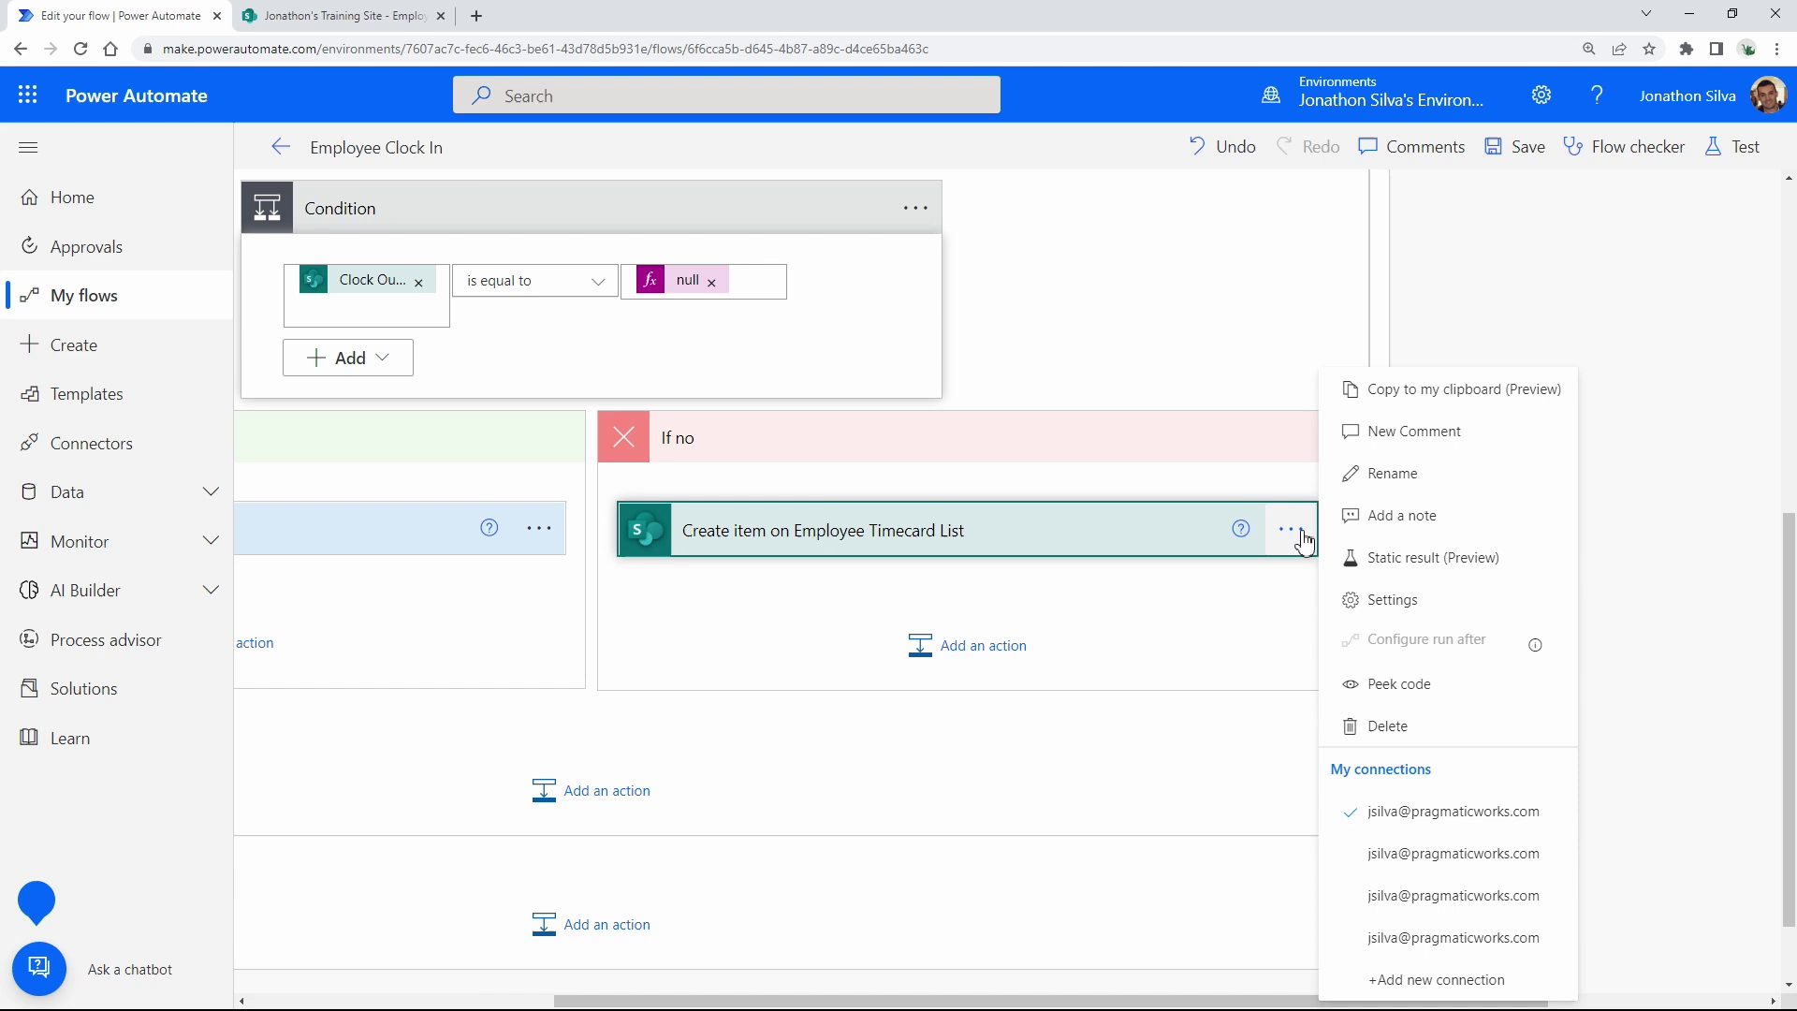
pyautogui.click(1403, 405)
# Add the copied Create item action from the clipboard to the If no branch of the condition that checks if values exist.
pyautogui.scroll(4, 1352, 714)
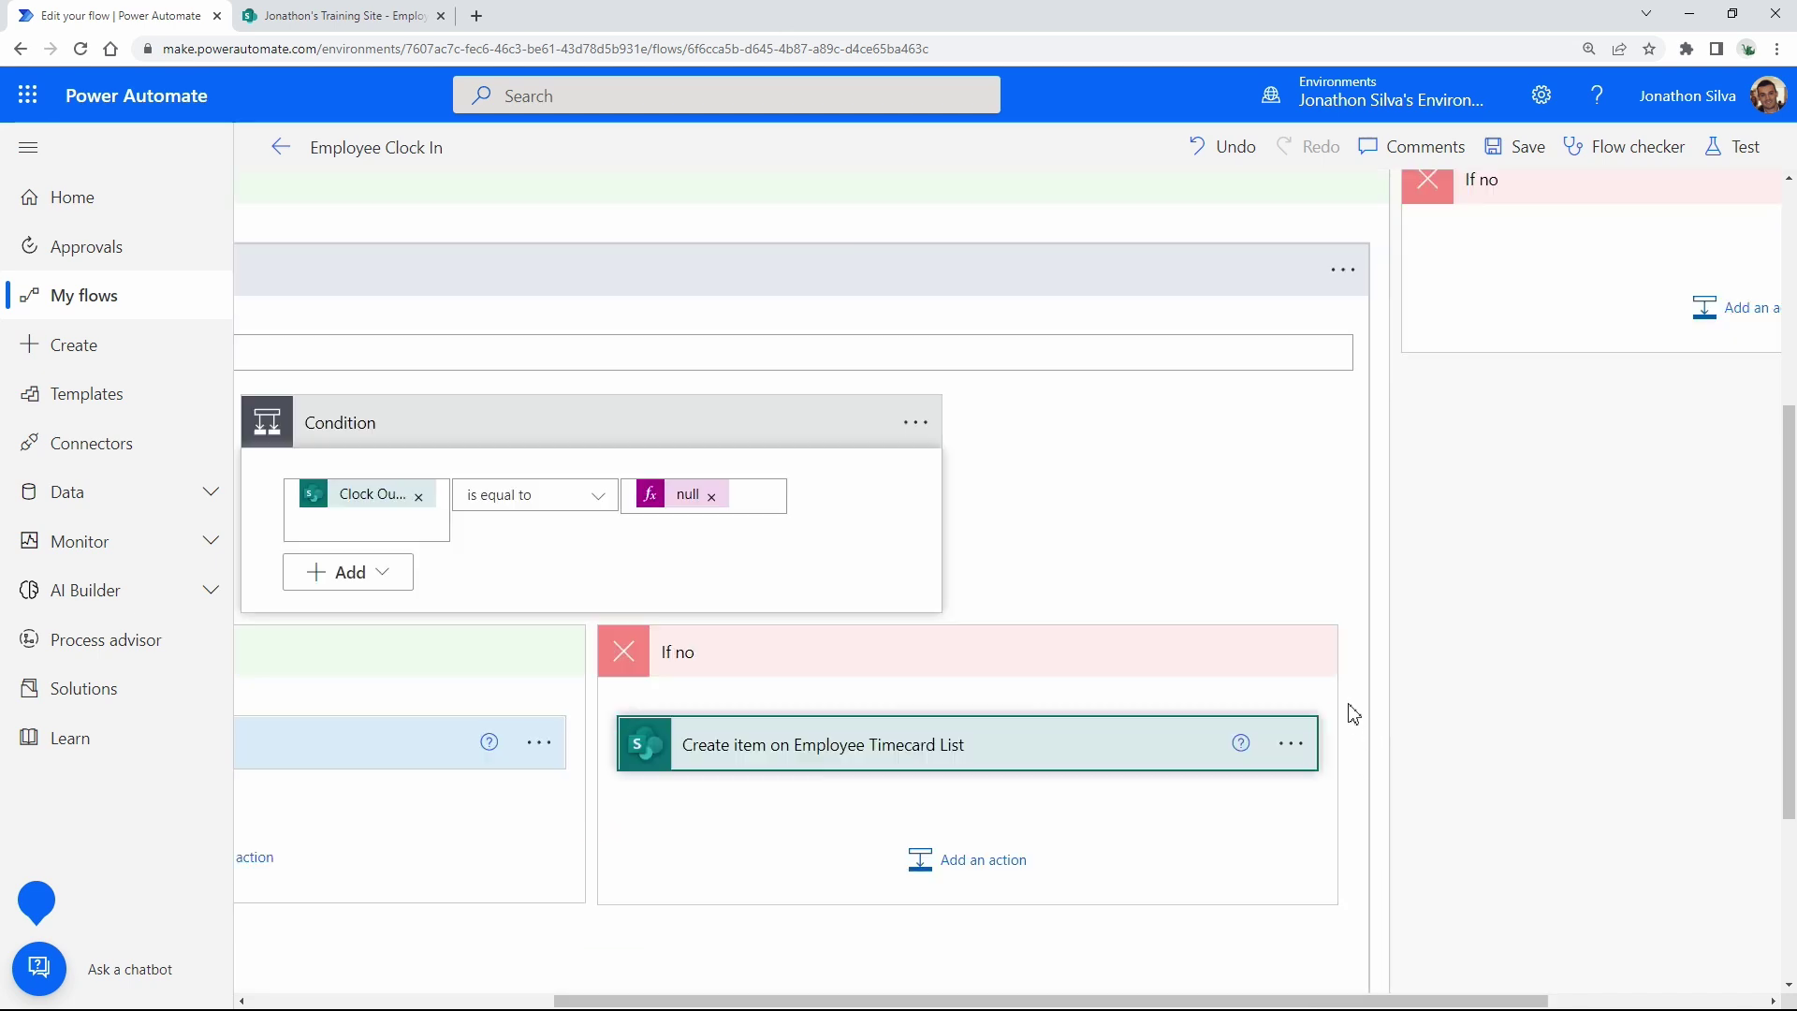
pyautogui.click(870, 449)
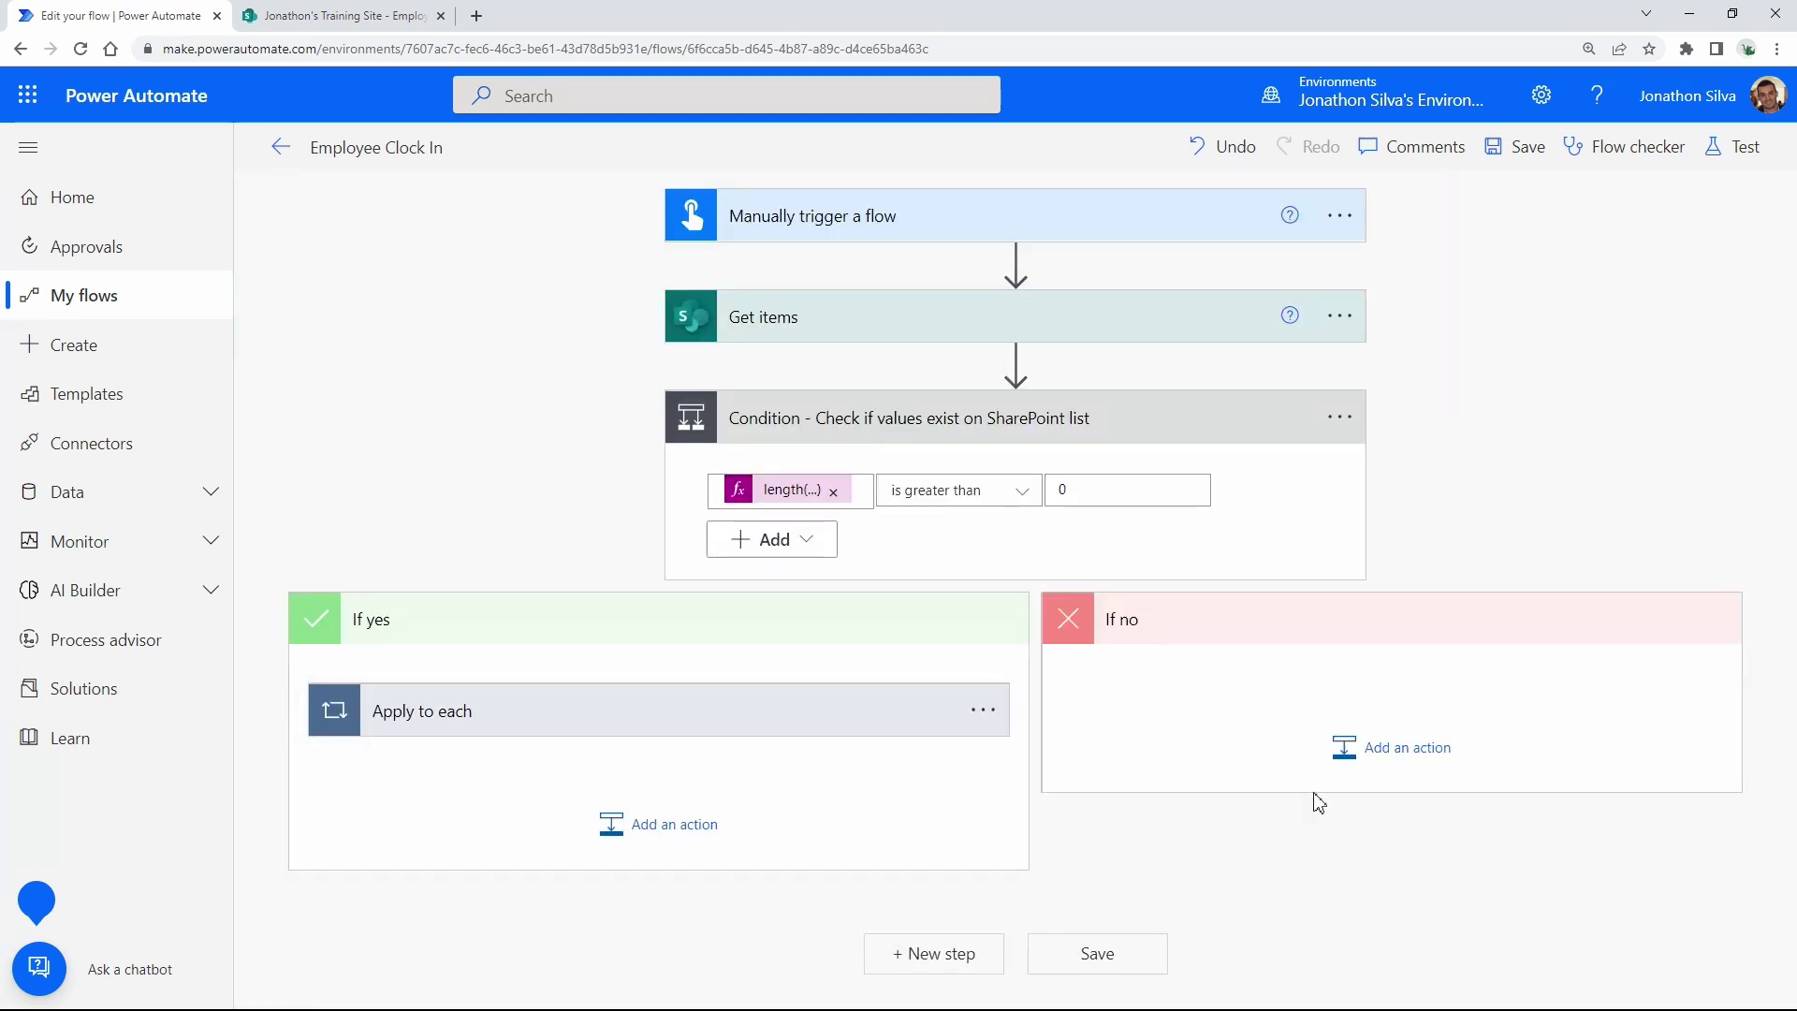
pyautogui.click(1406, 748)
pyautogui.click(1549, 825)
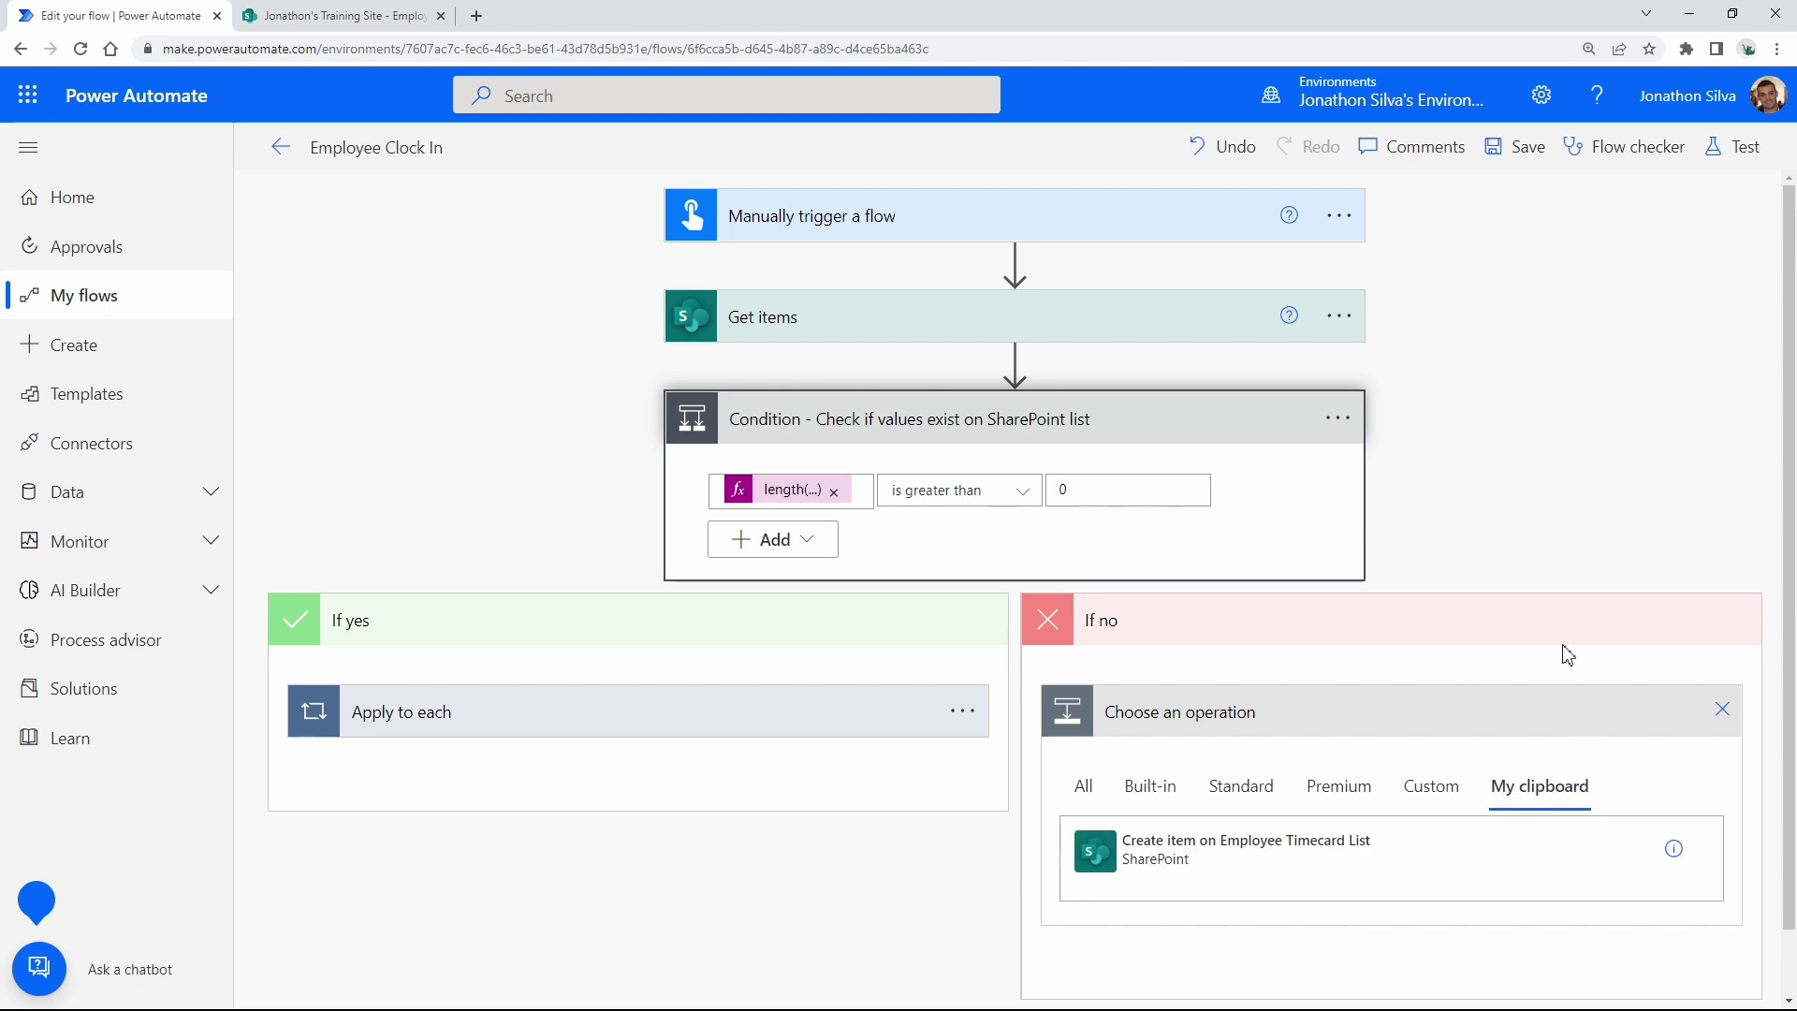
pyautogui.click(1141, 824)
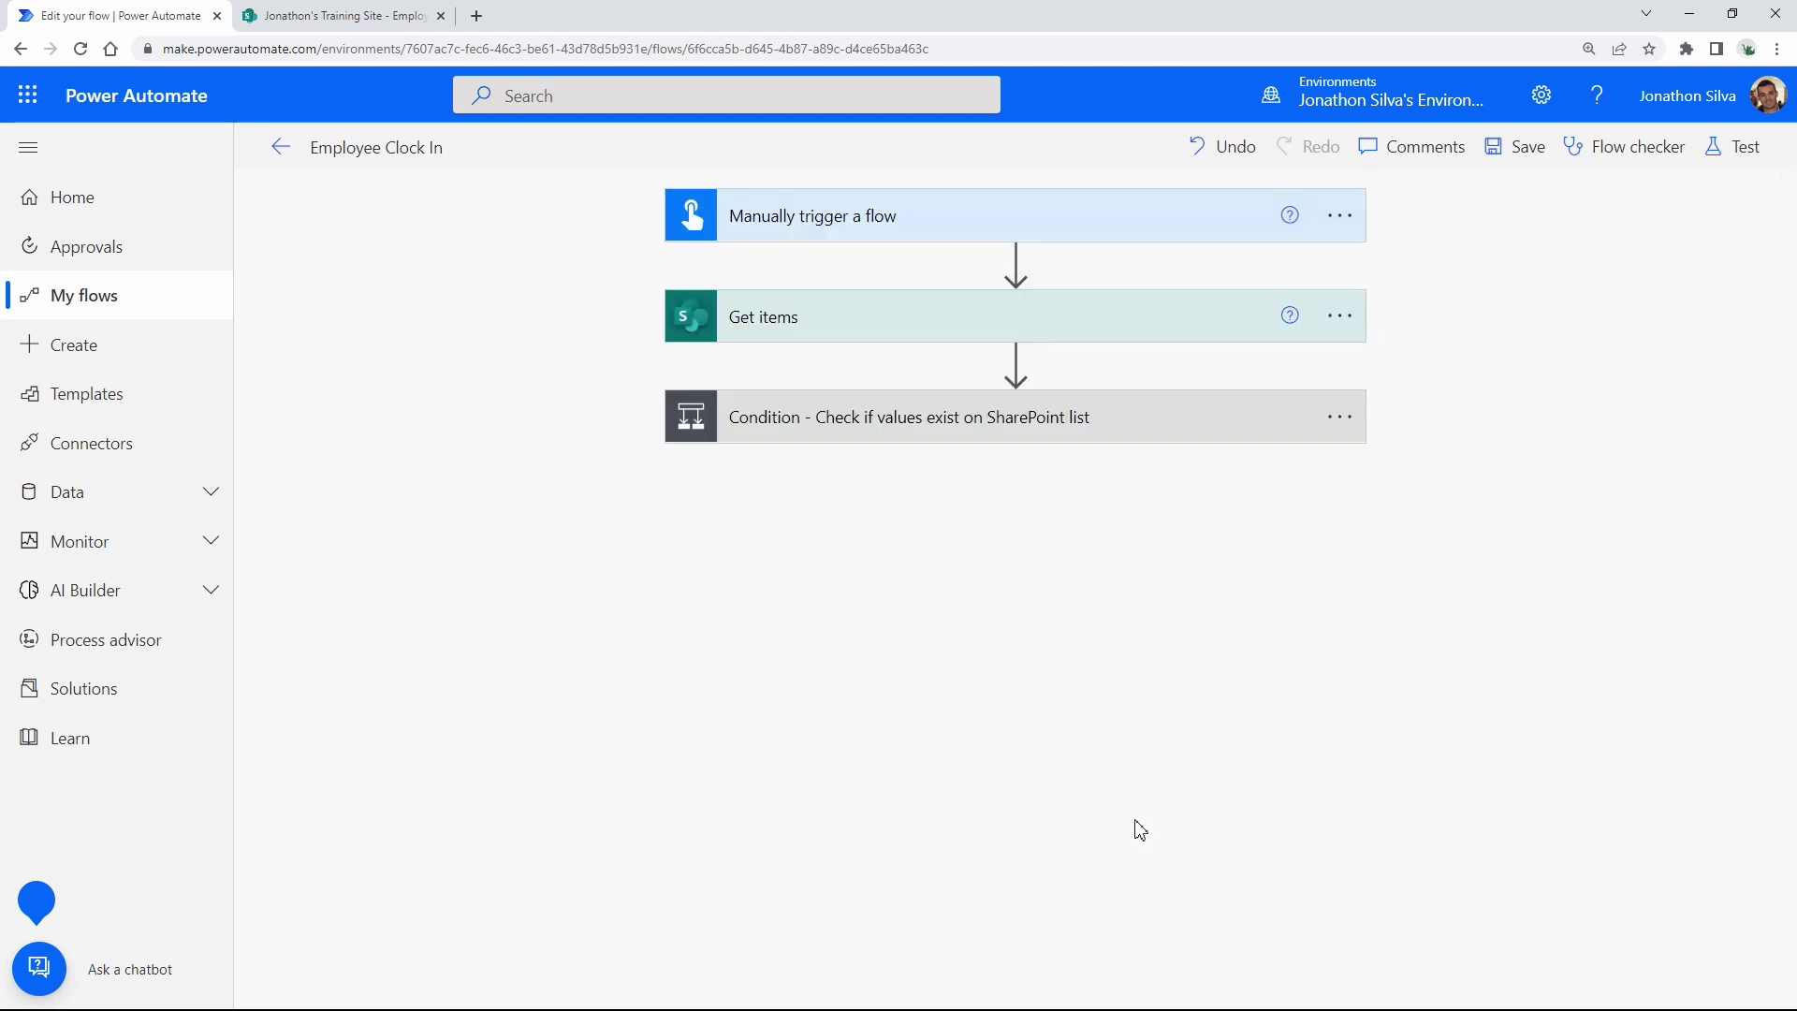
pyautogui.click(983, 433)
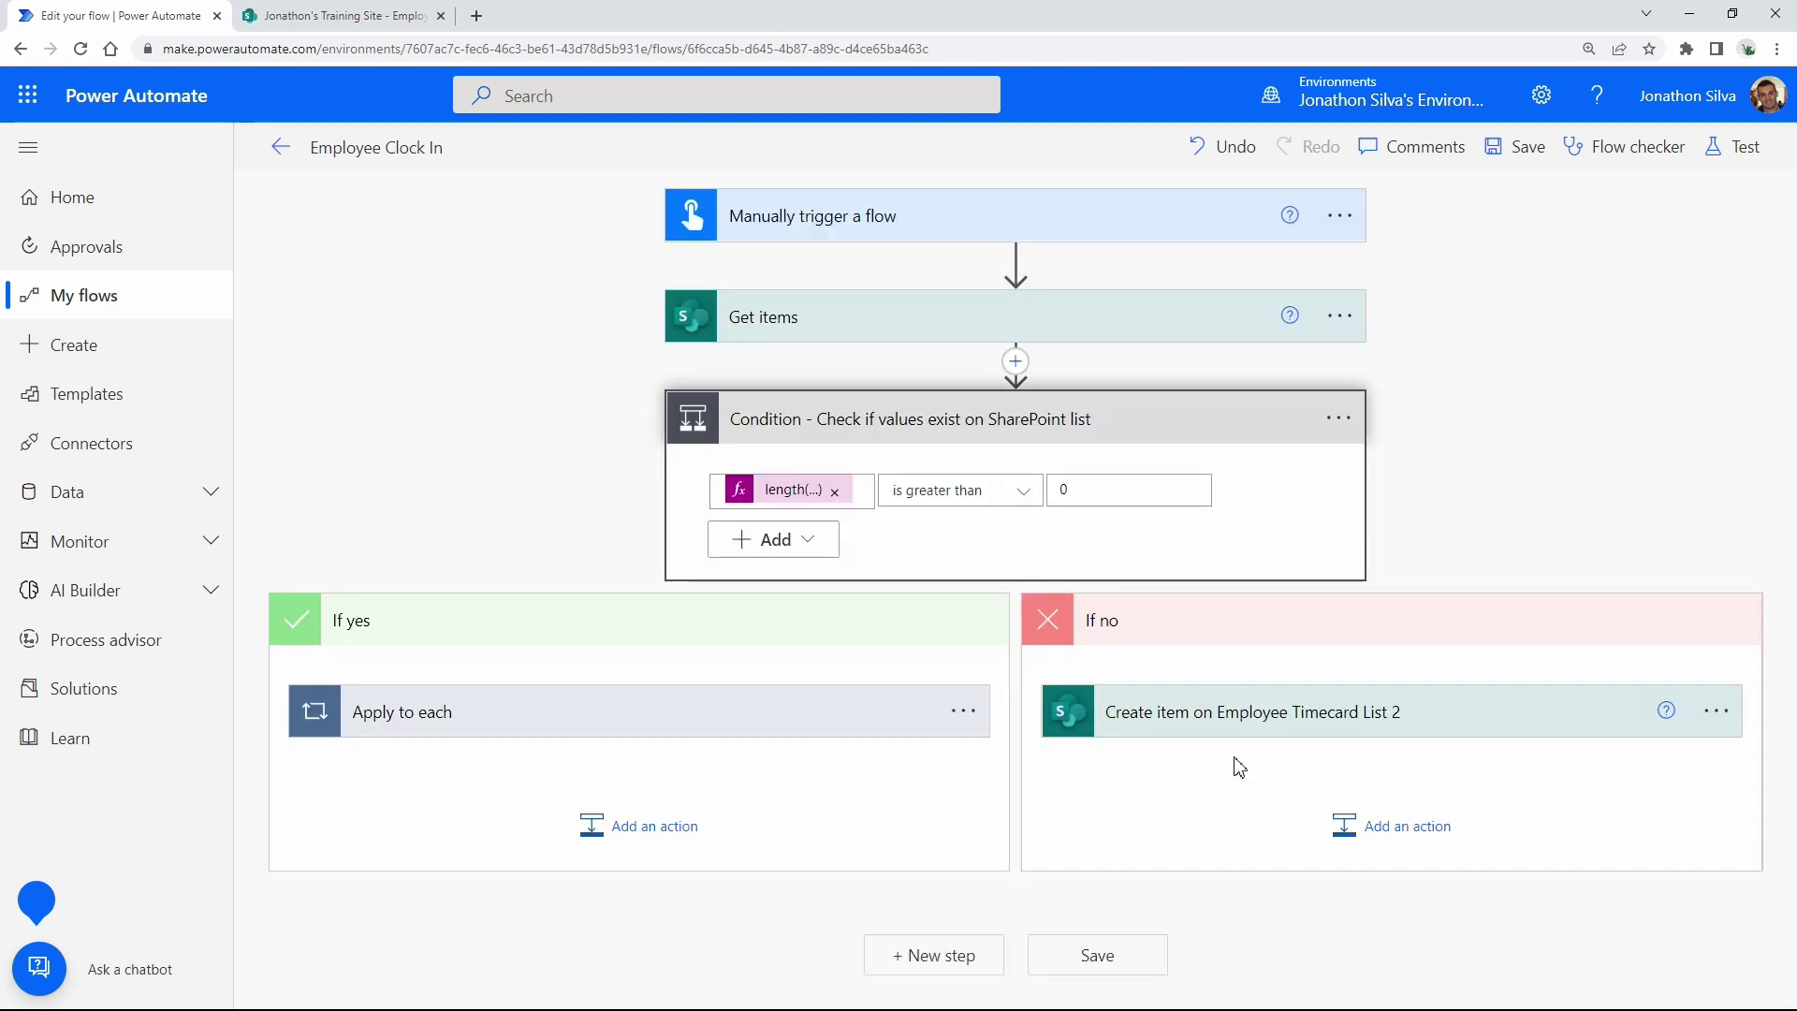
# Review the copy option on the original nested Create item action and the clipboard source for adding actions to the outer If no branch.
pyautogui.click(968, 717)
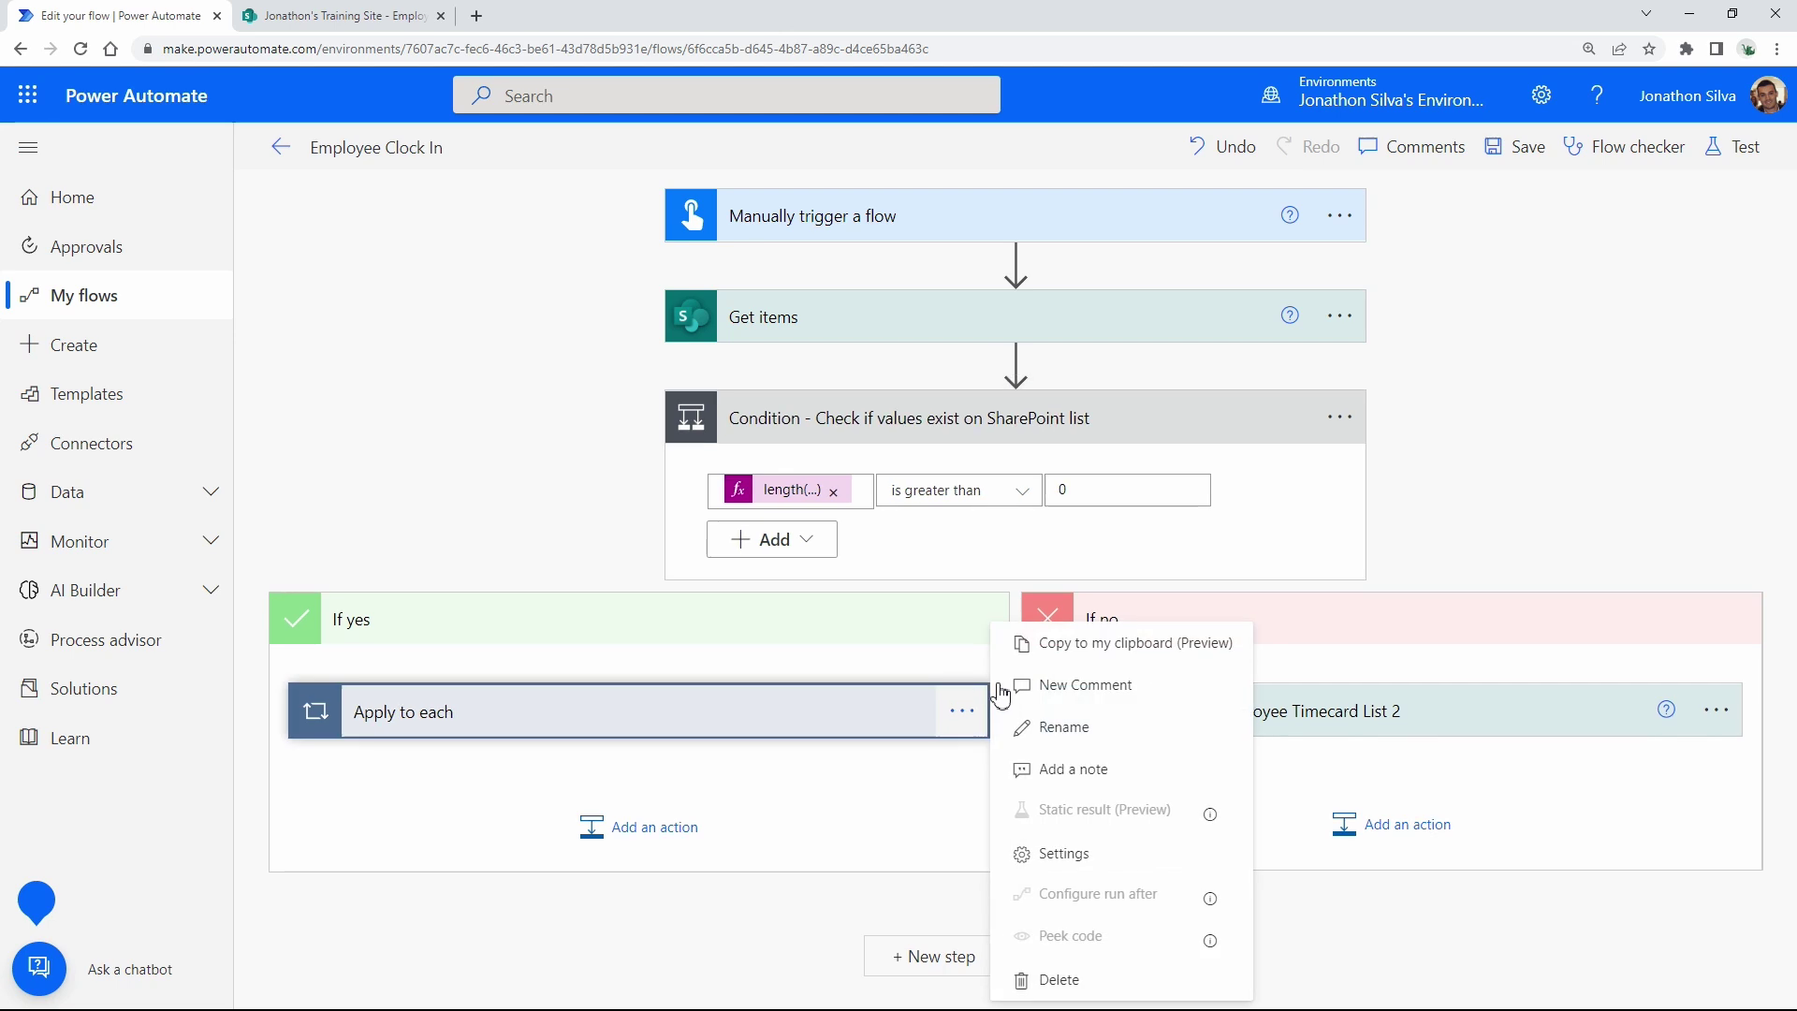
pyautogui.click(915, 722)
pyautogui.scroll(-3, 880, 656)
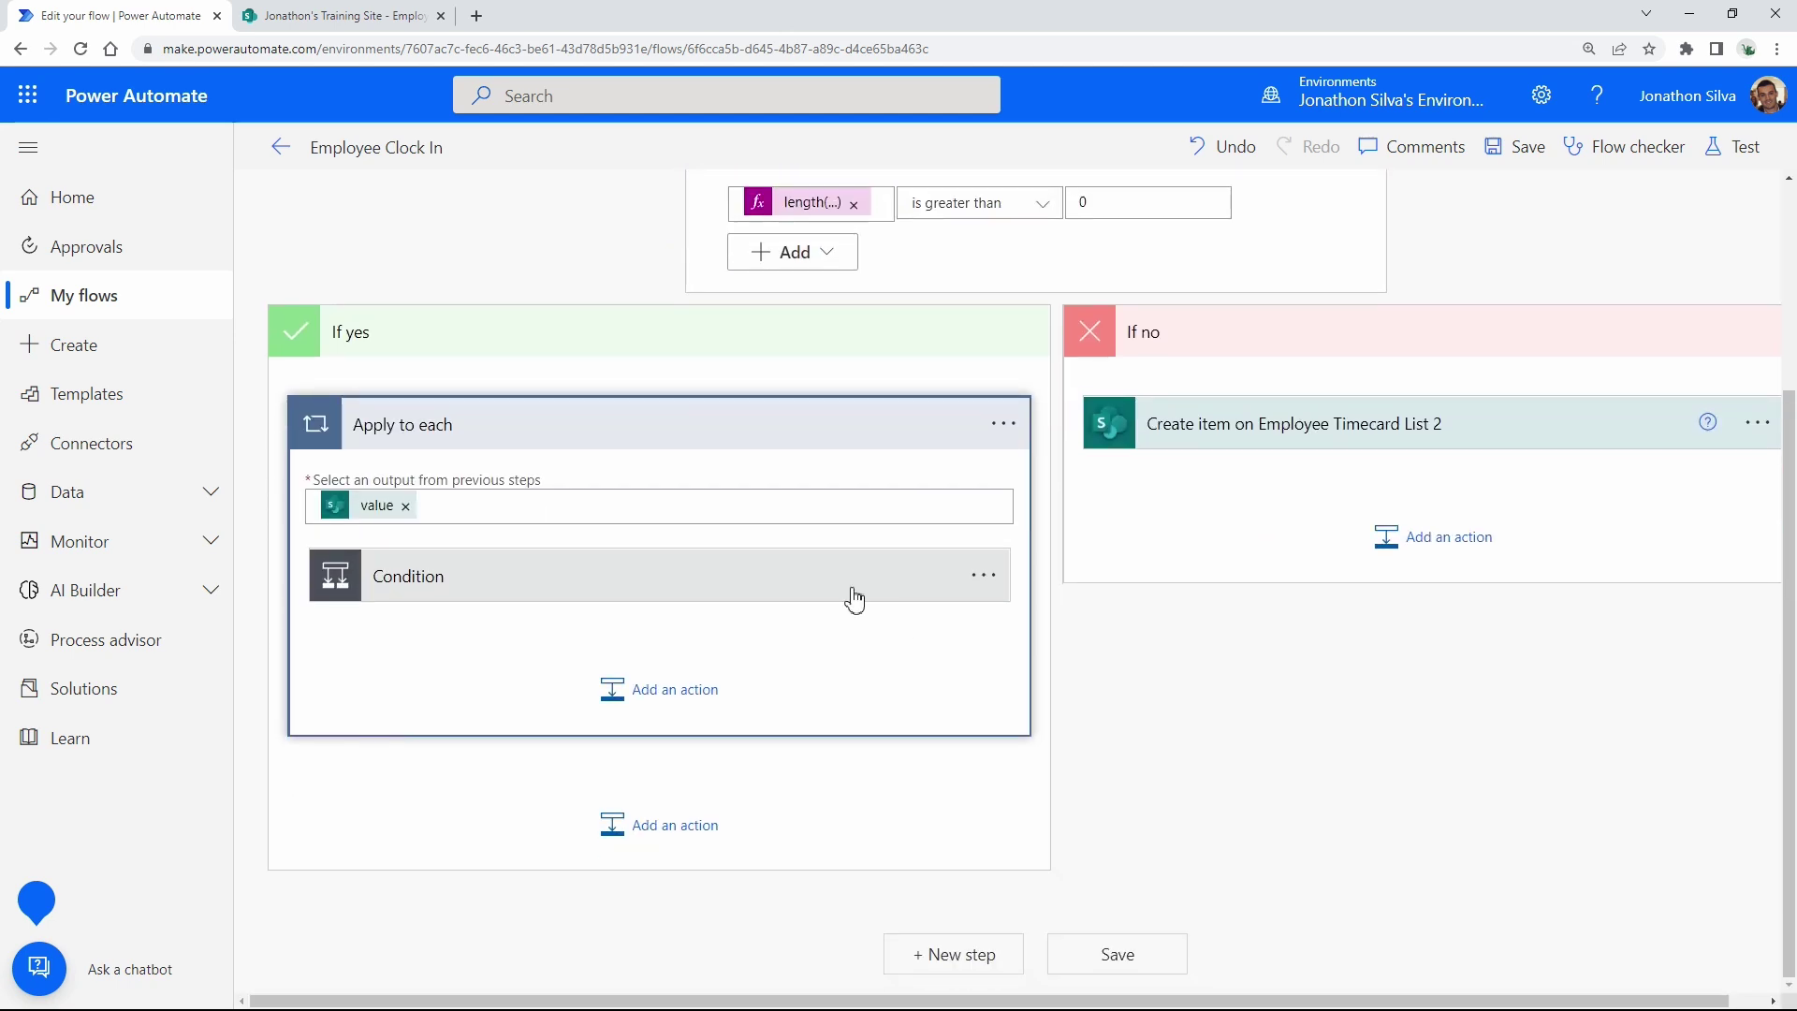
pyautogui.click(796, 590)
pyautogui.scroll(-1, 1536, 834)
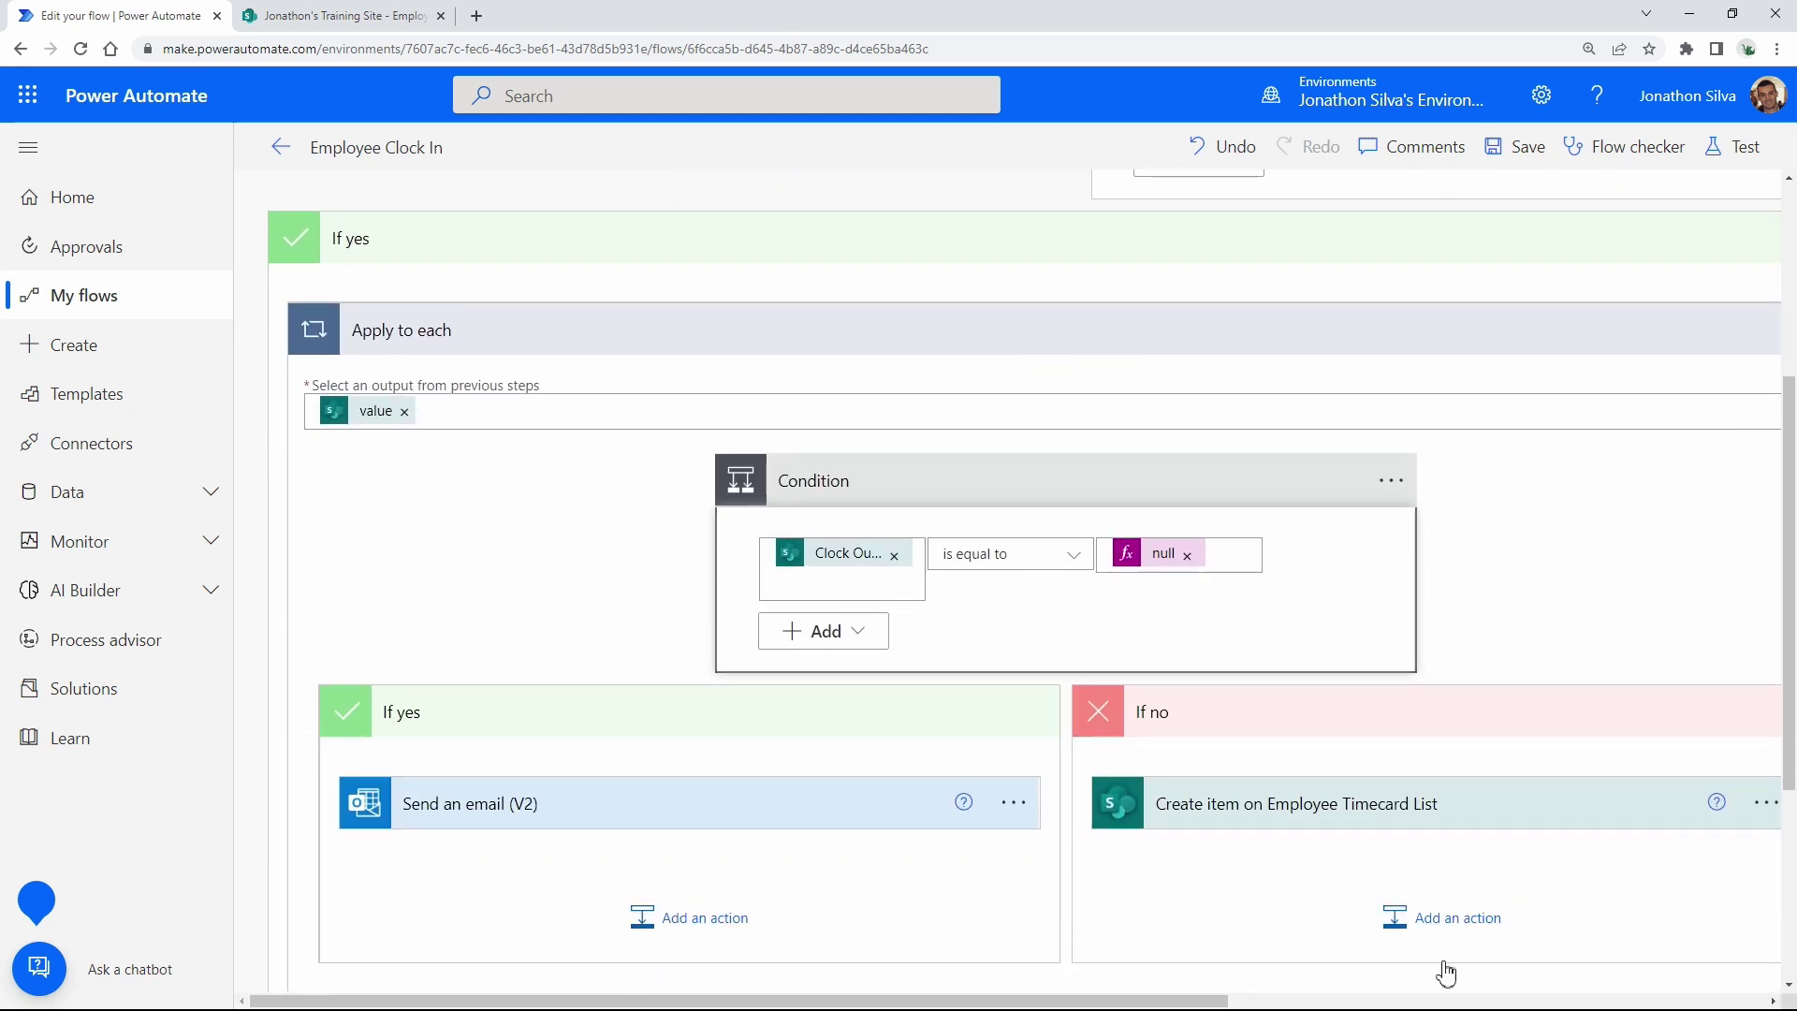
pyautogui.moveTo(1199, 1004); pyautogui.dragTo(1519, 1003)
pyautogui.click(1260, 803)
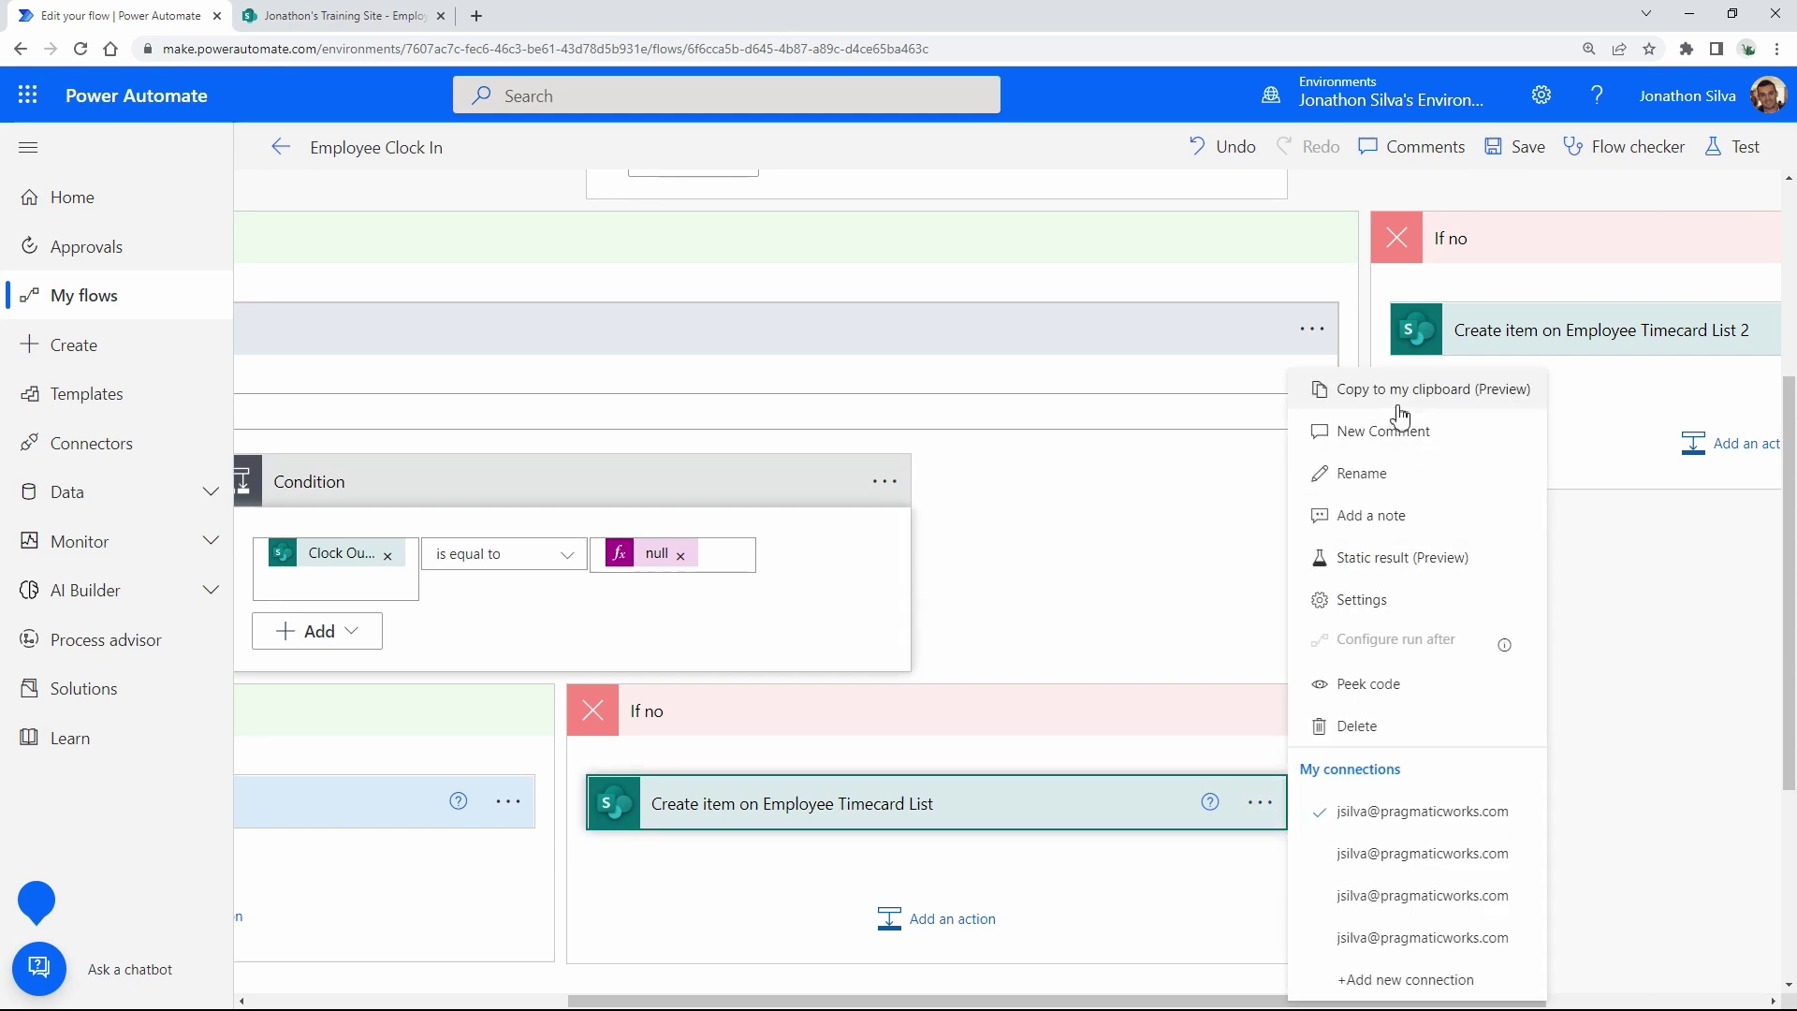
pyautogui.scroll(4, 1135, 690)
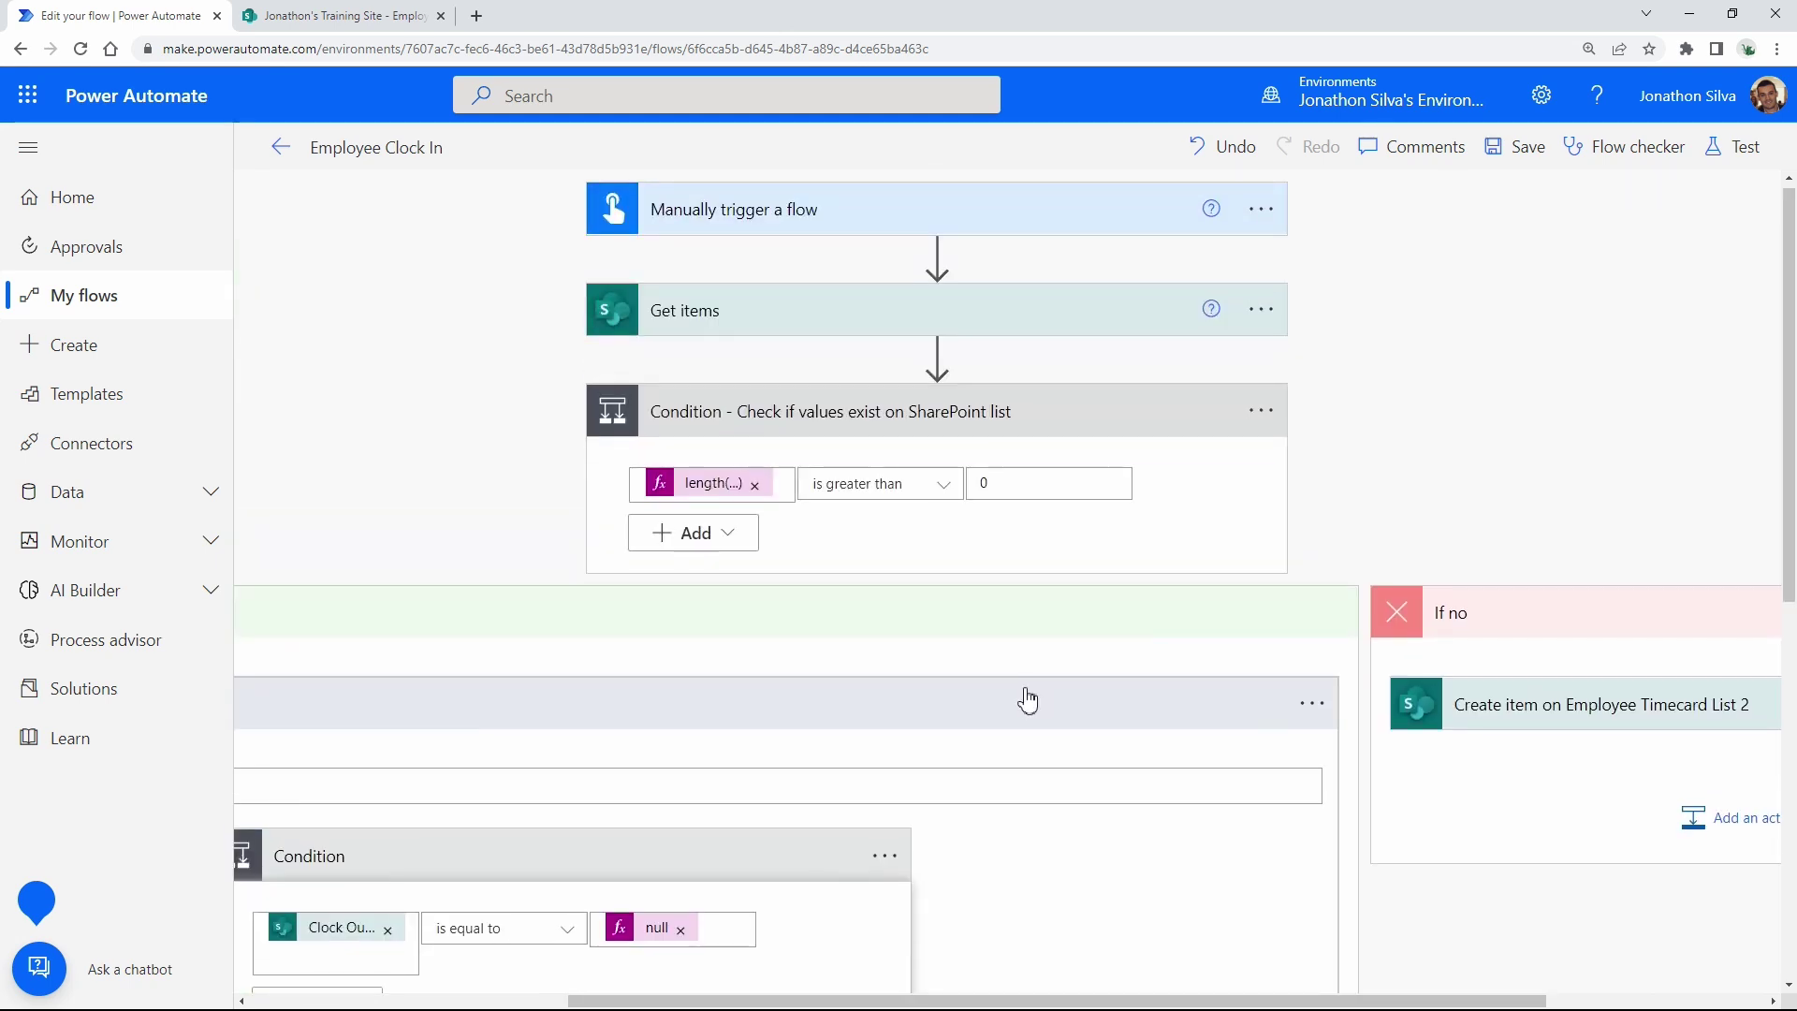
pyautogui.click(1027, 701)
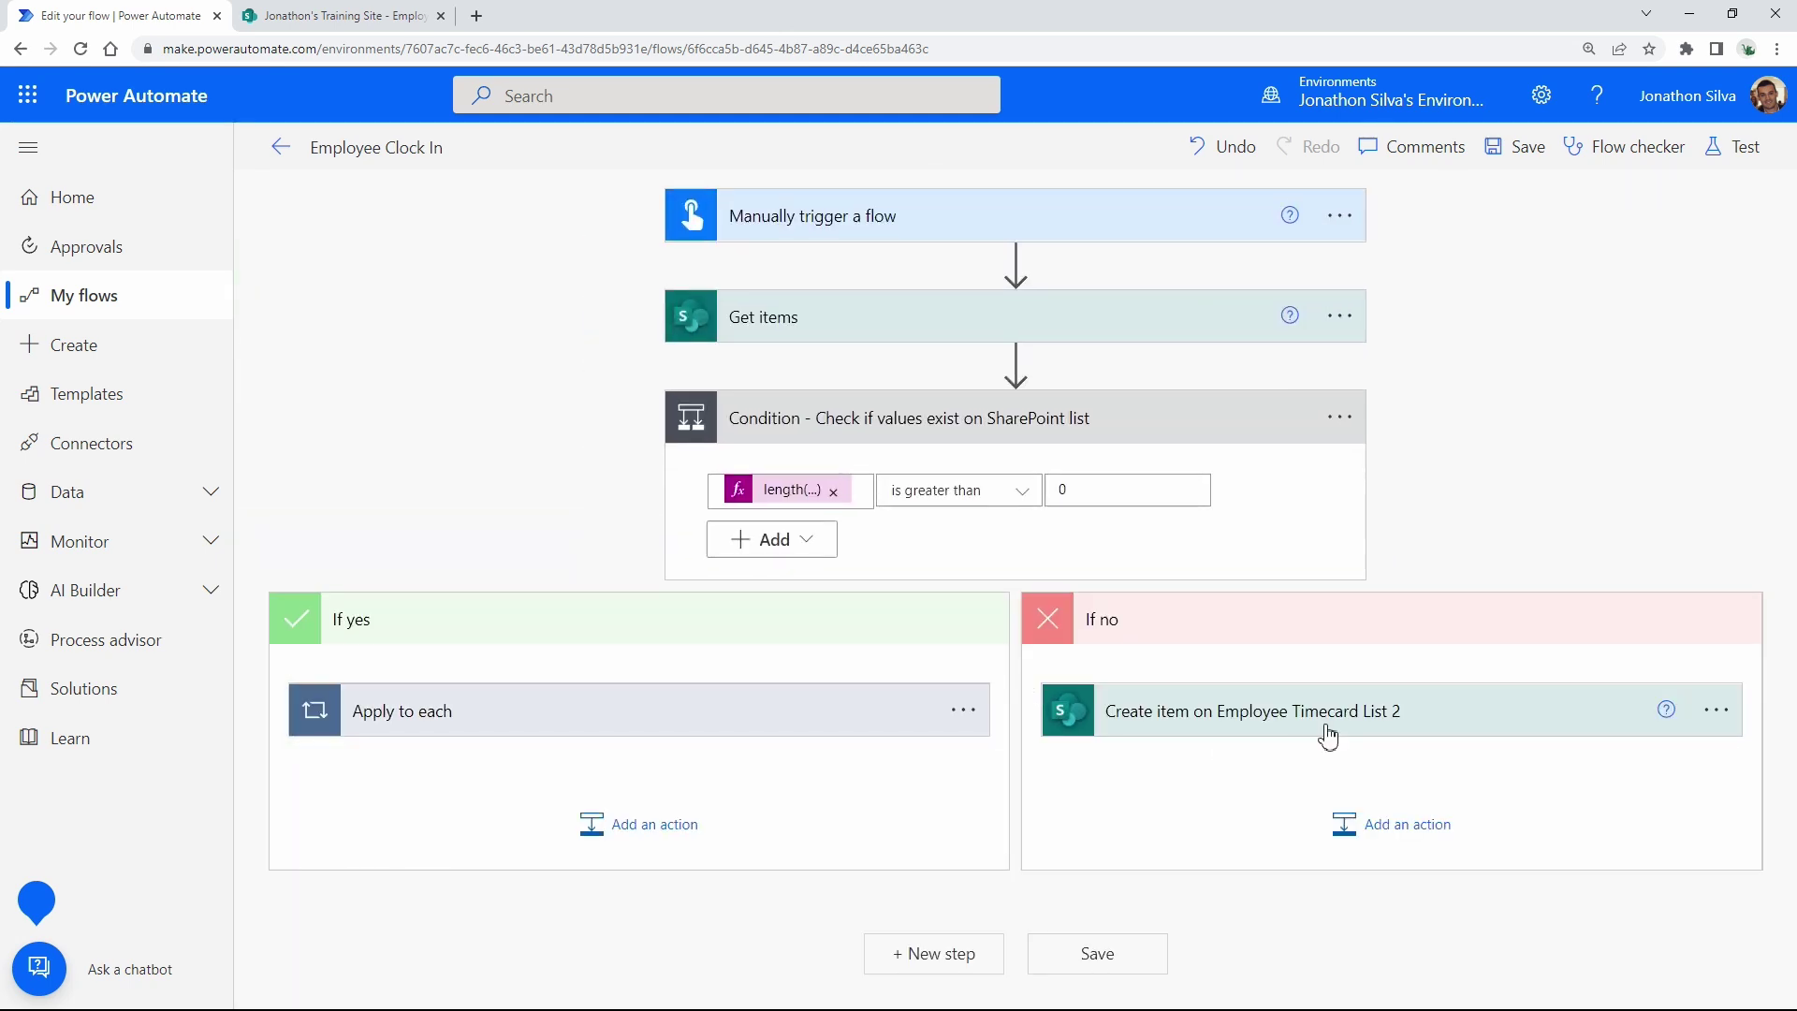
pyautogui.click(1386, 836)
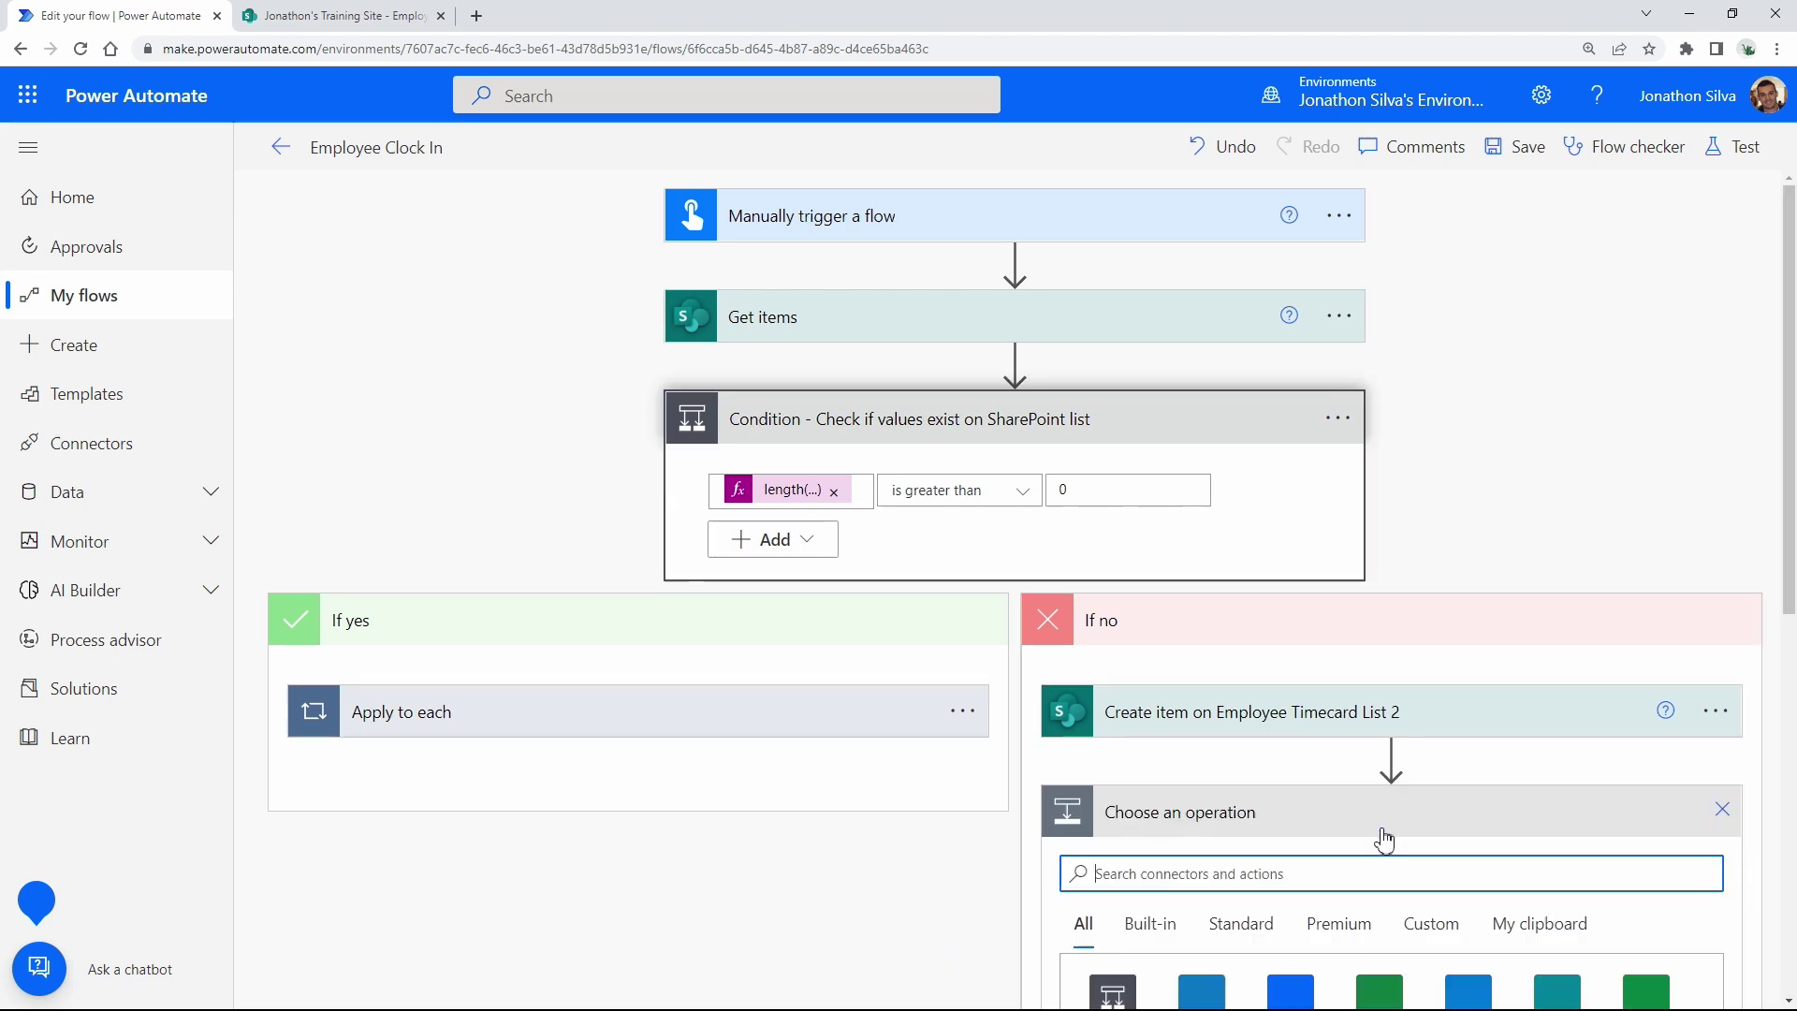
pyautogui.click(1722, 811)
# Review the copied Create item action's fields and rename it "Create item on Employee Timecard List IF no values exist".
pyautogui.click(1306, 712)
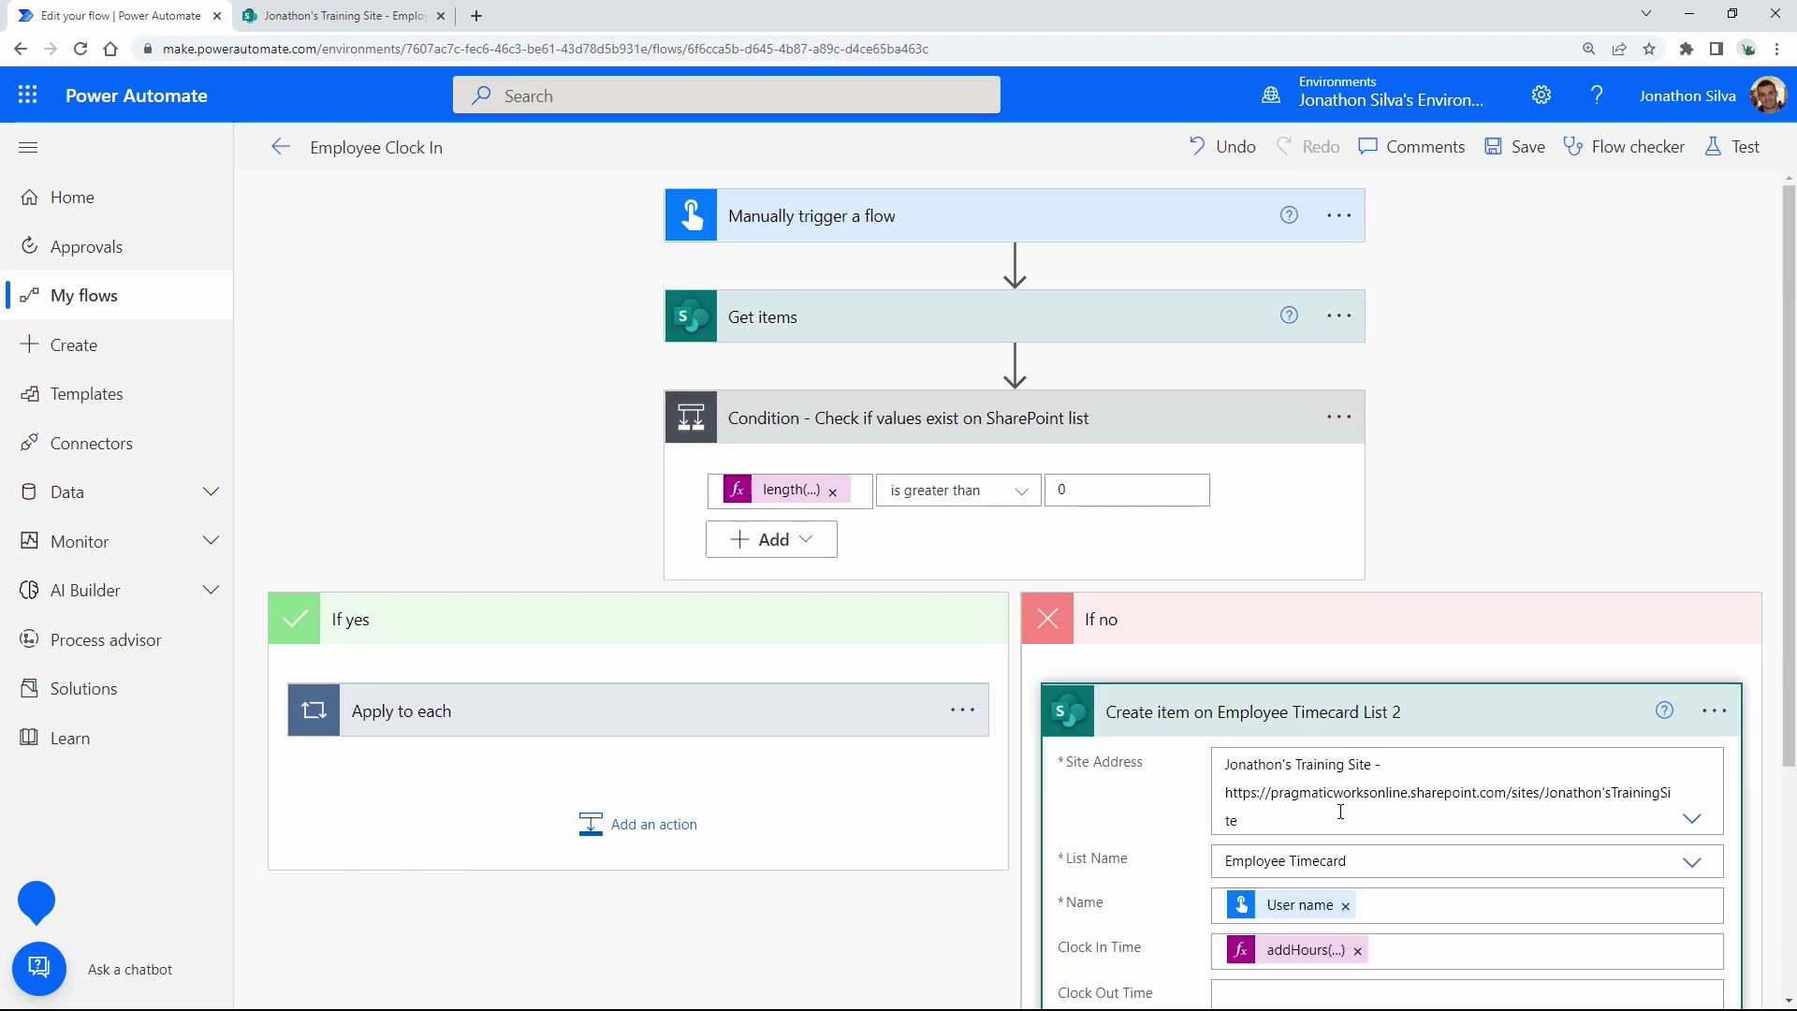
pyautogui.scroll(-3, 1254, 693)
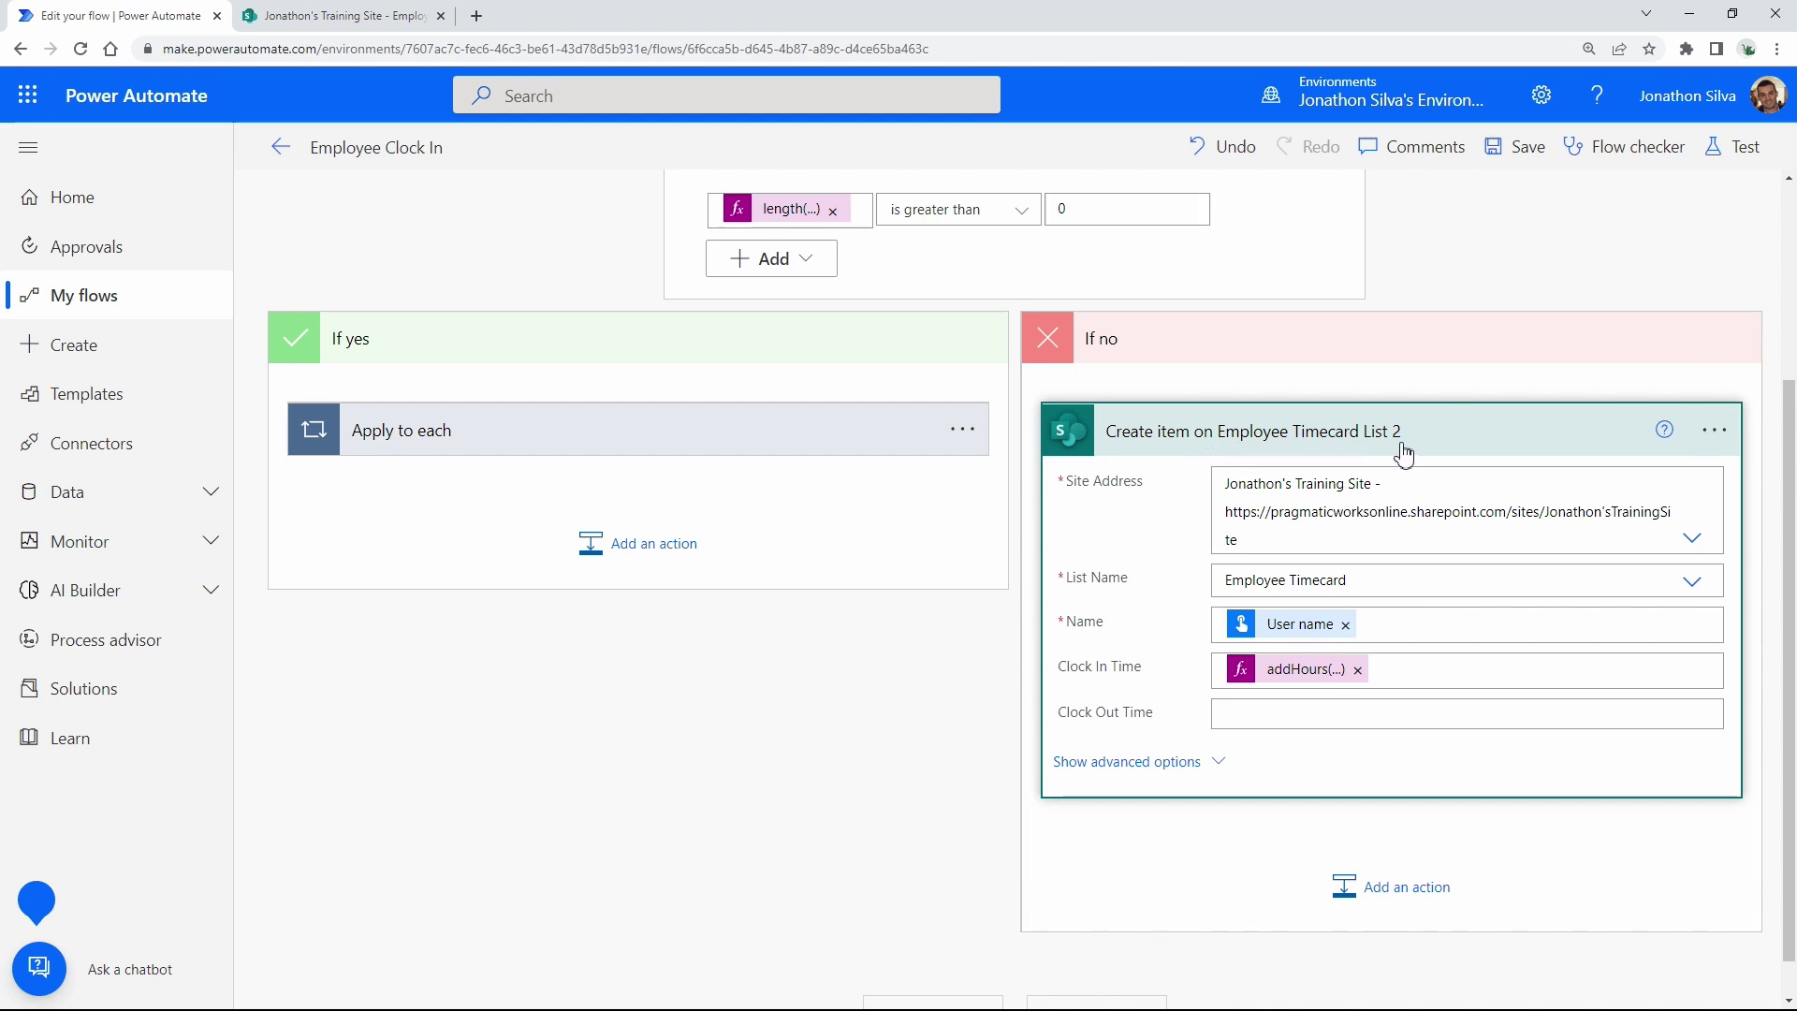
pyautogui.click(1715, 431)
pyautogui.click(1501, 472)
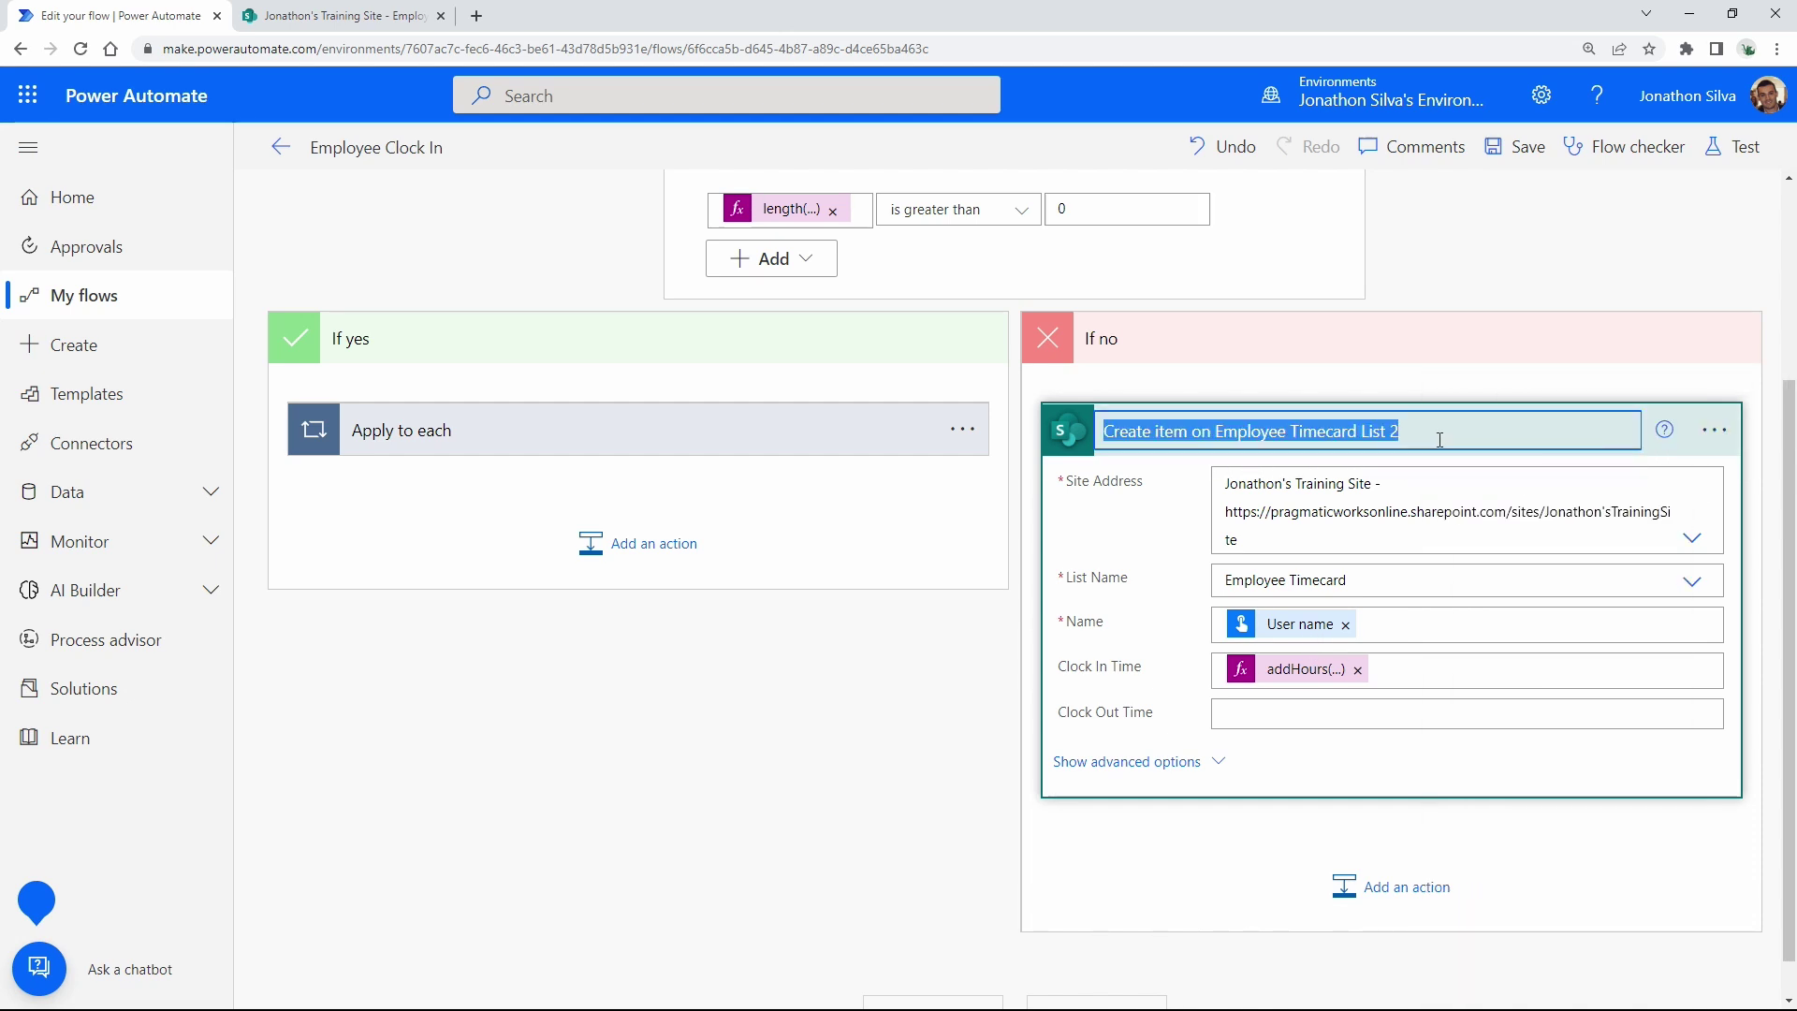
pyautogui.click(1427, 423)
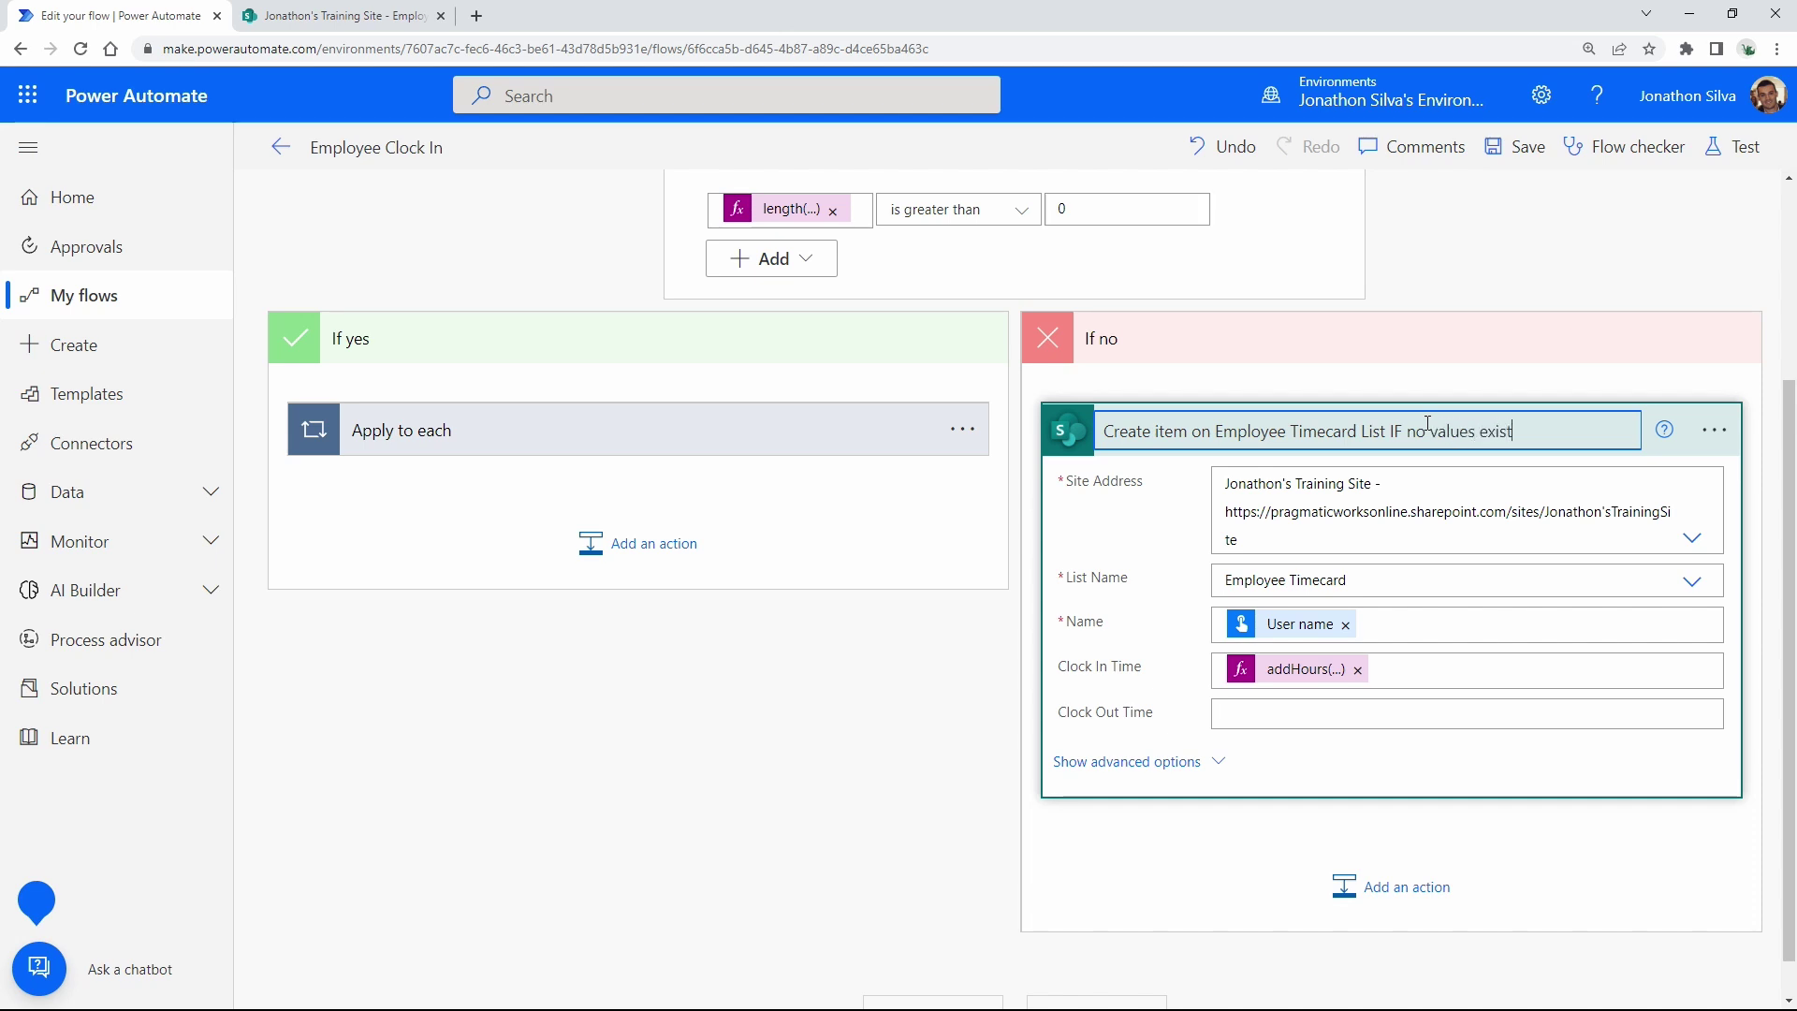
pyautogui.click(1598, 883)
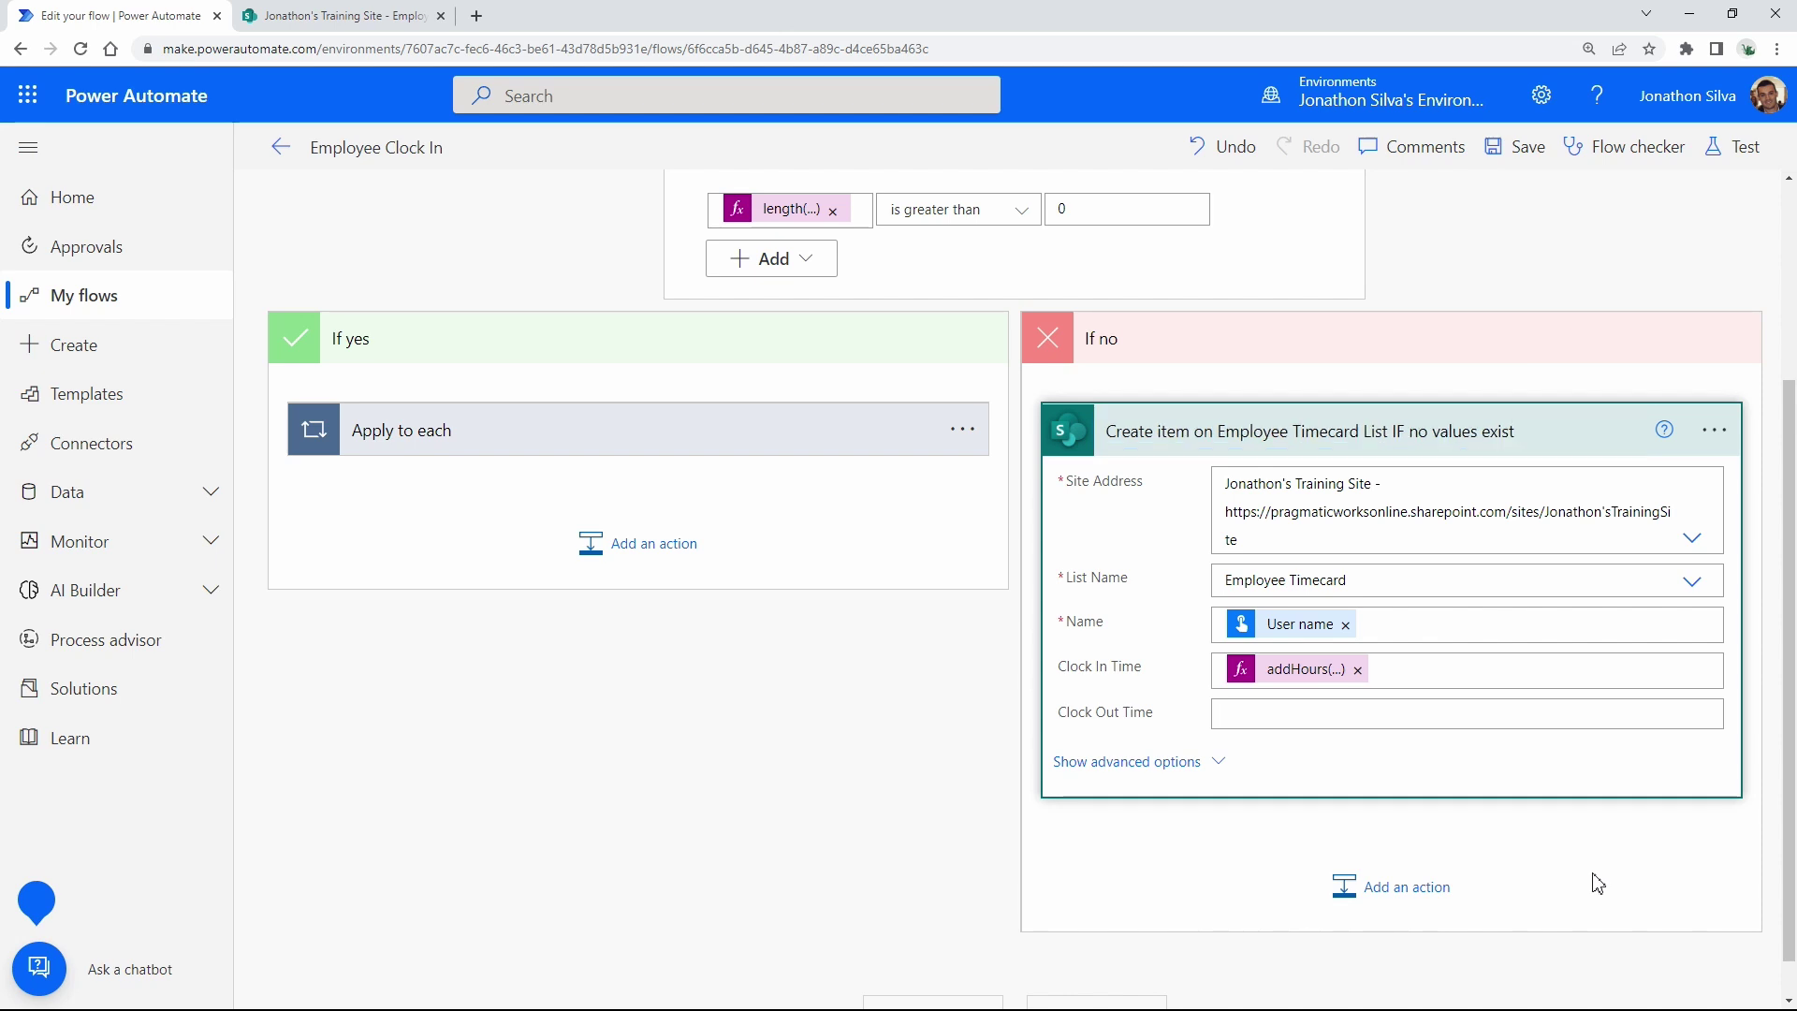
# Save the Employee Clock In flow and run a manual test of it against the empty Employee Timecard list.
pyautogui.scroll(2, 1086, 351)
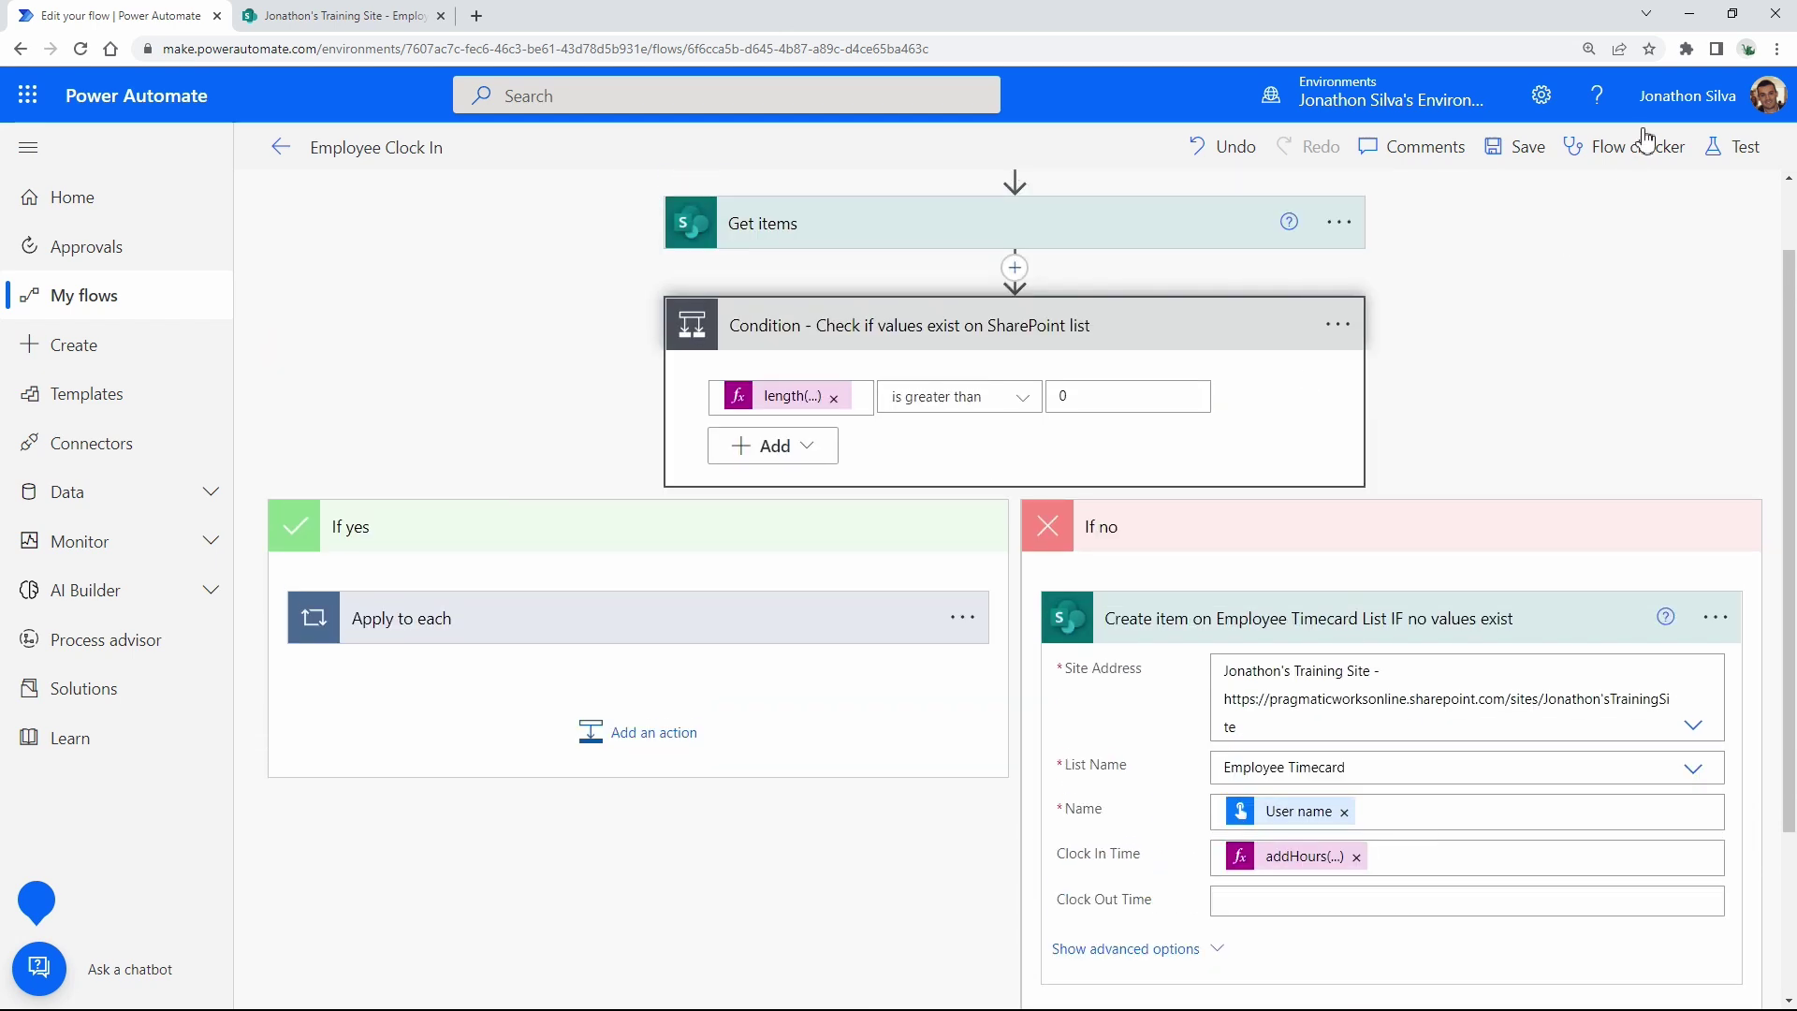
pyautogui.click(1517, 147)
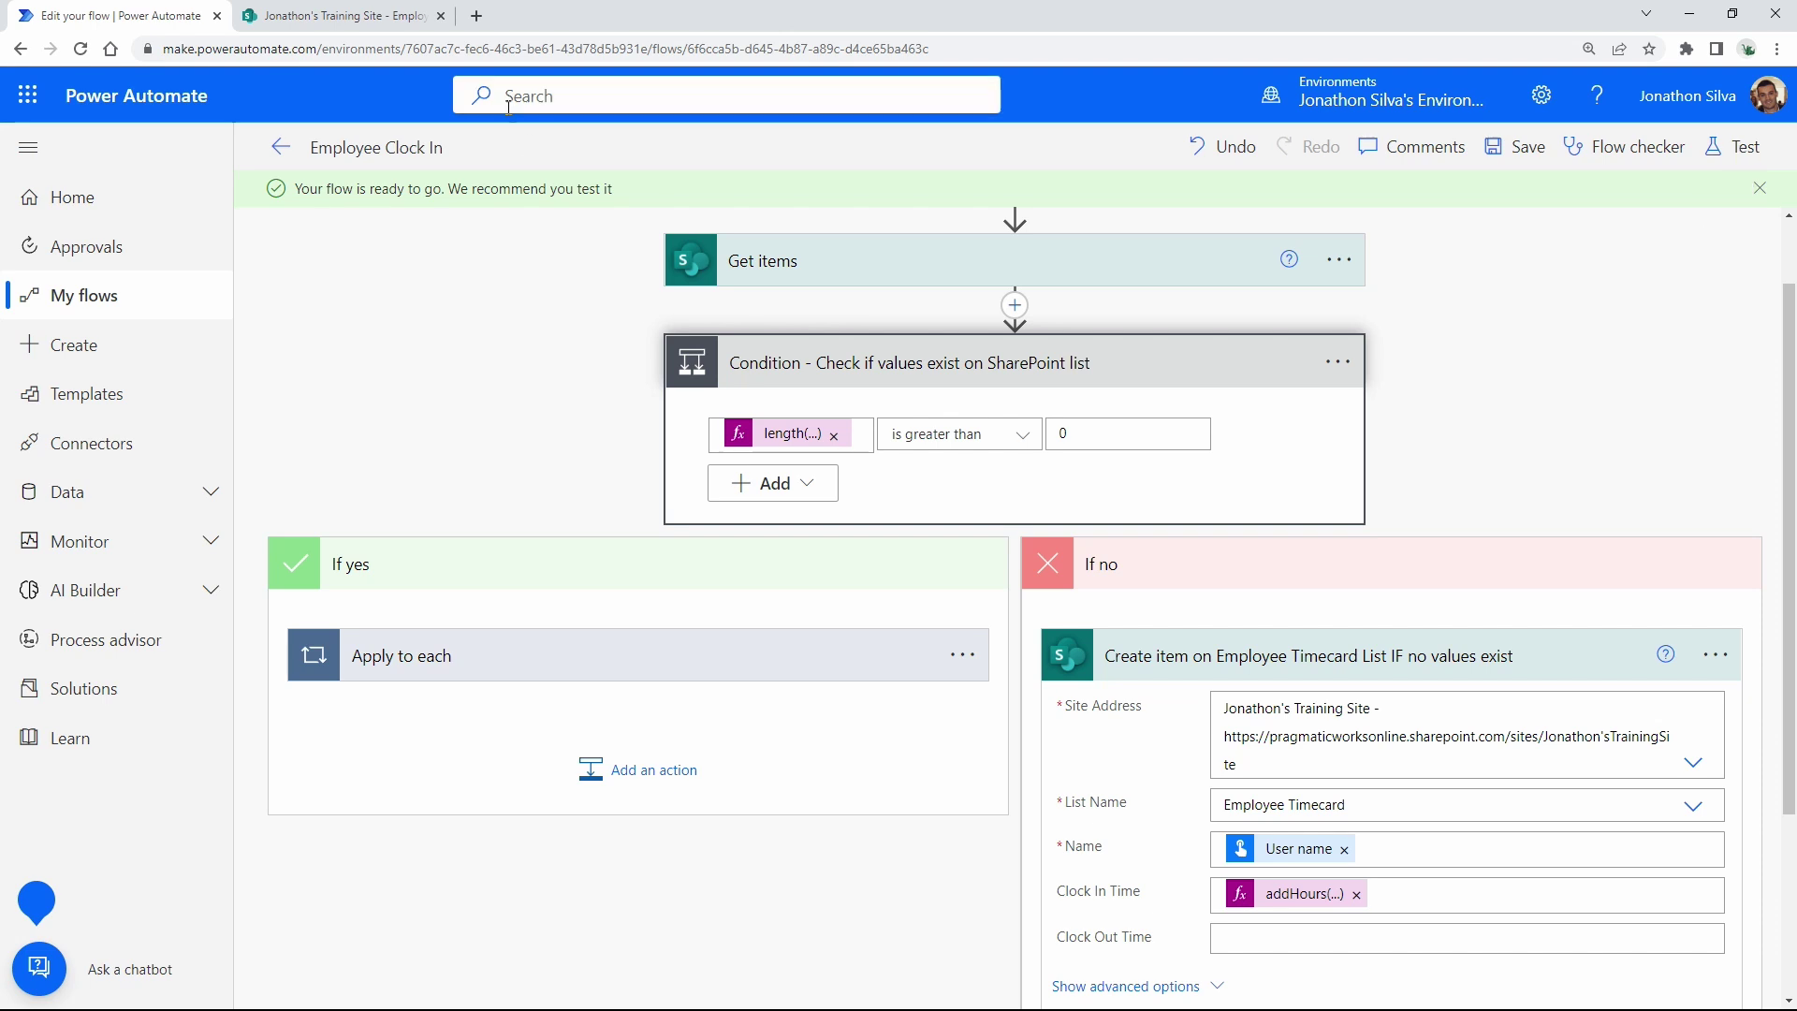
pyautogui.click(402, 16)
pyautogui.click(112, 16)
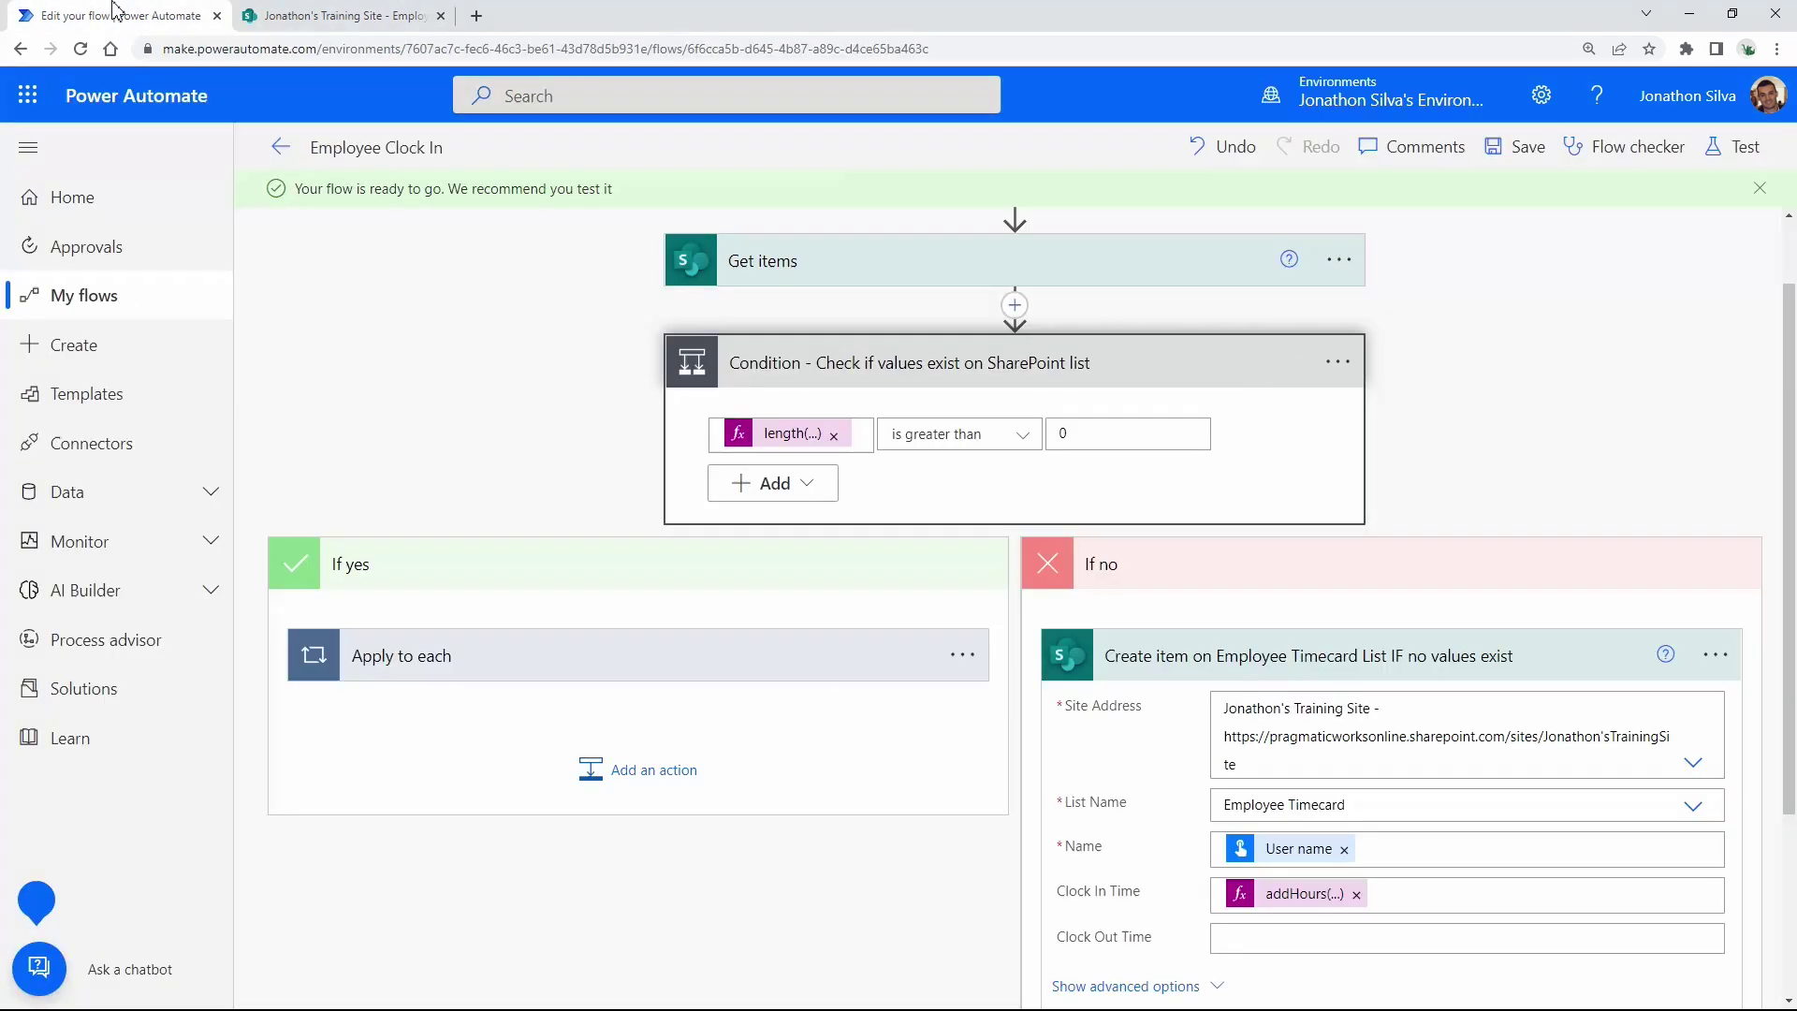
pyautogui.click(1733, 148)
pyautogui.click(1470, 966)
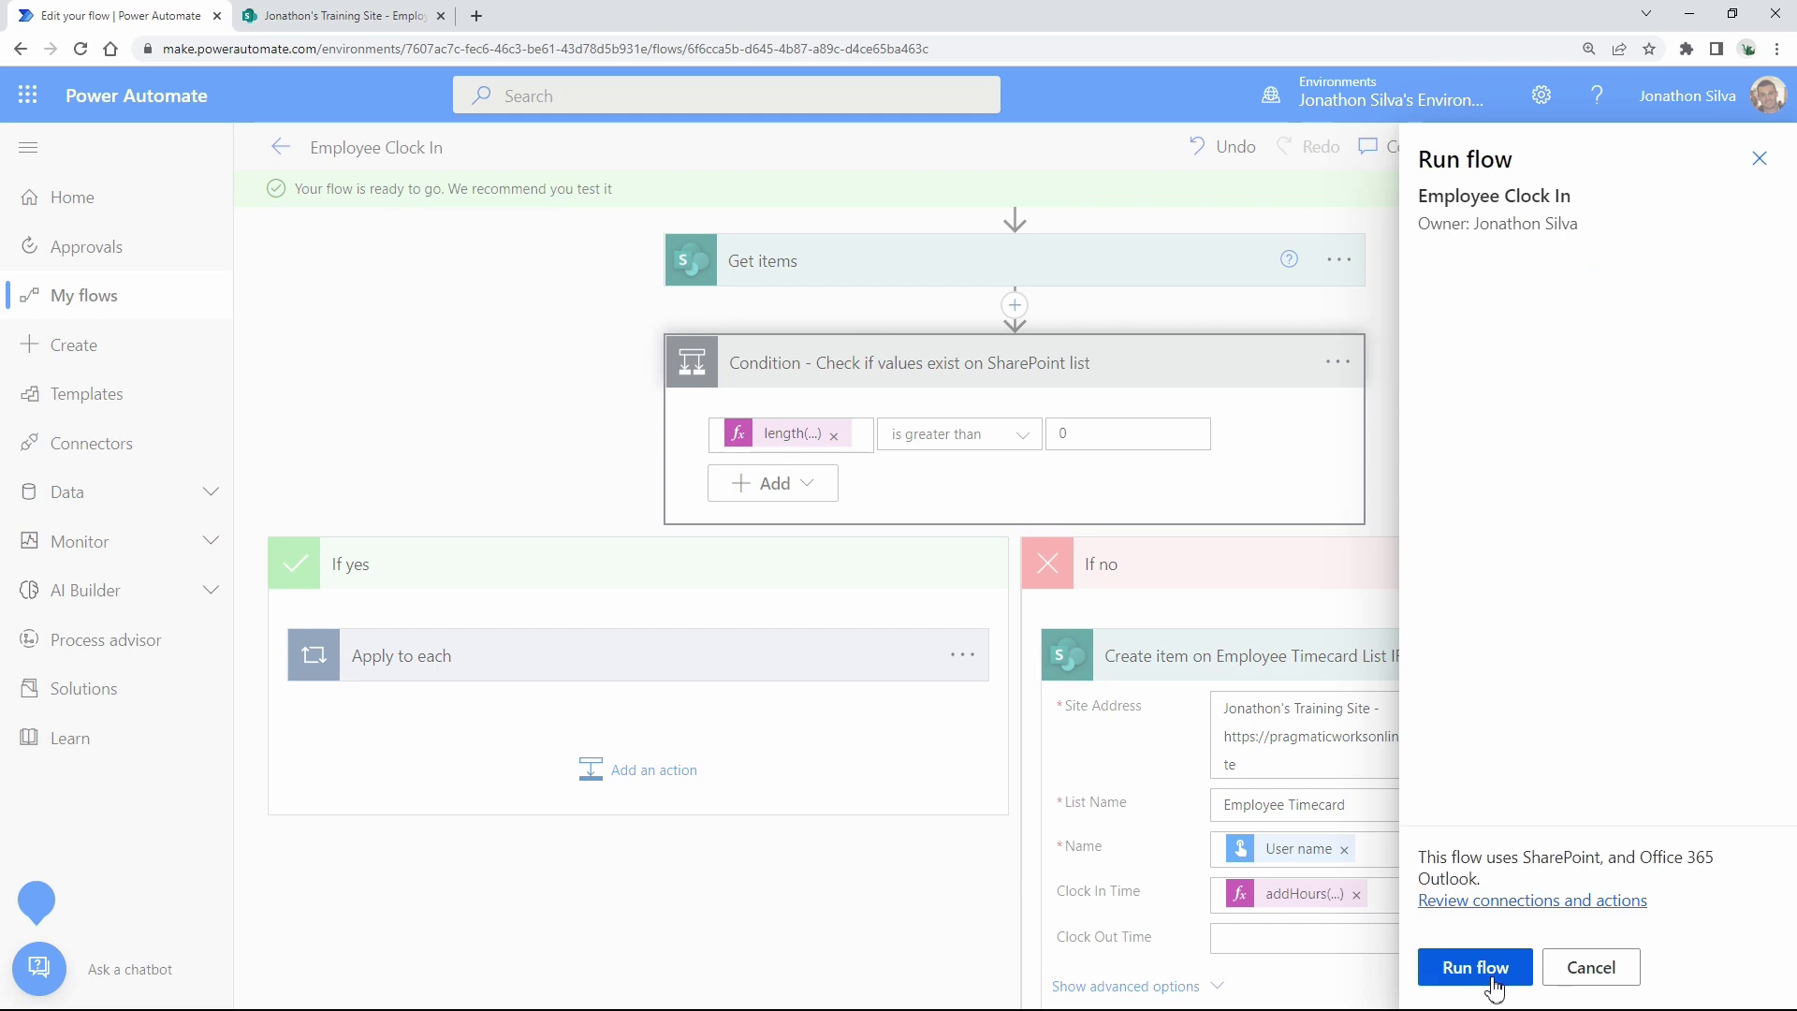
pyautogui.click(1489, 977)
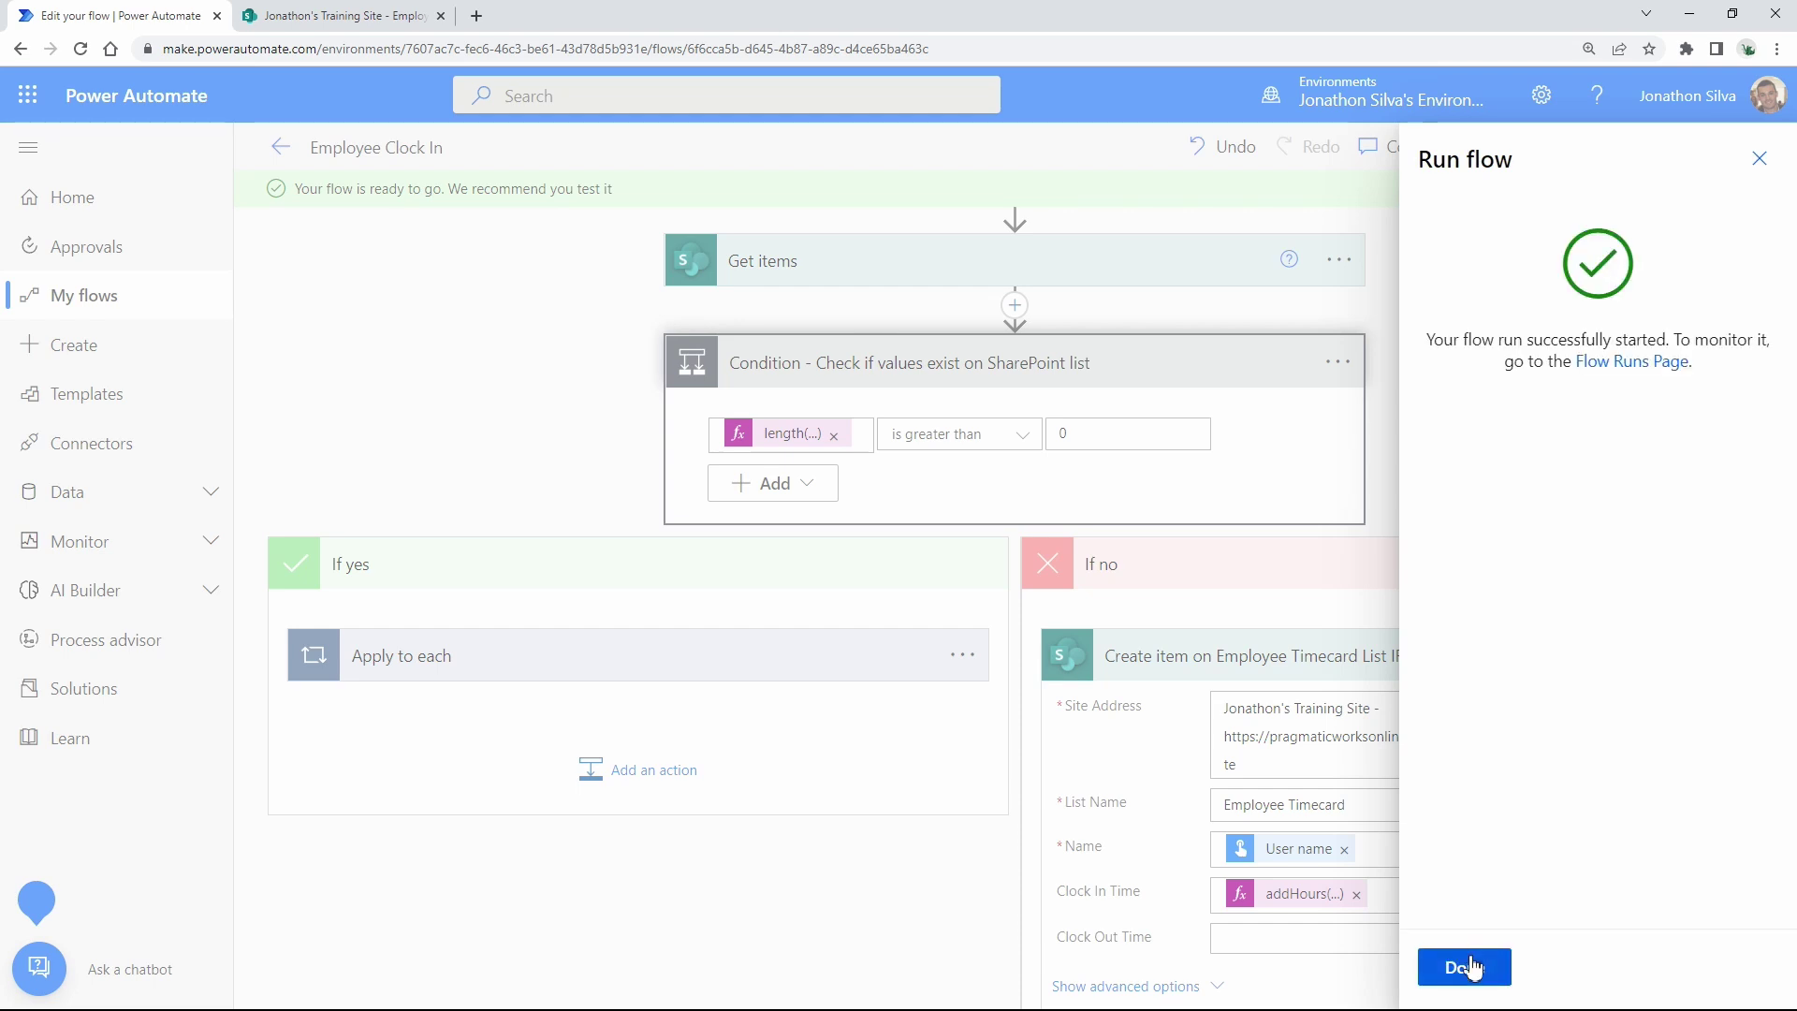
pyautogui.click(1475, 964)
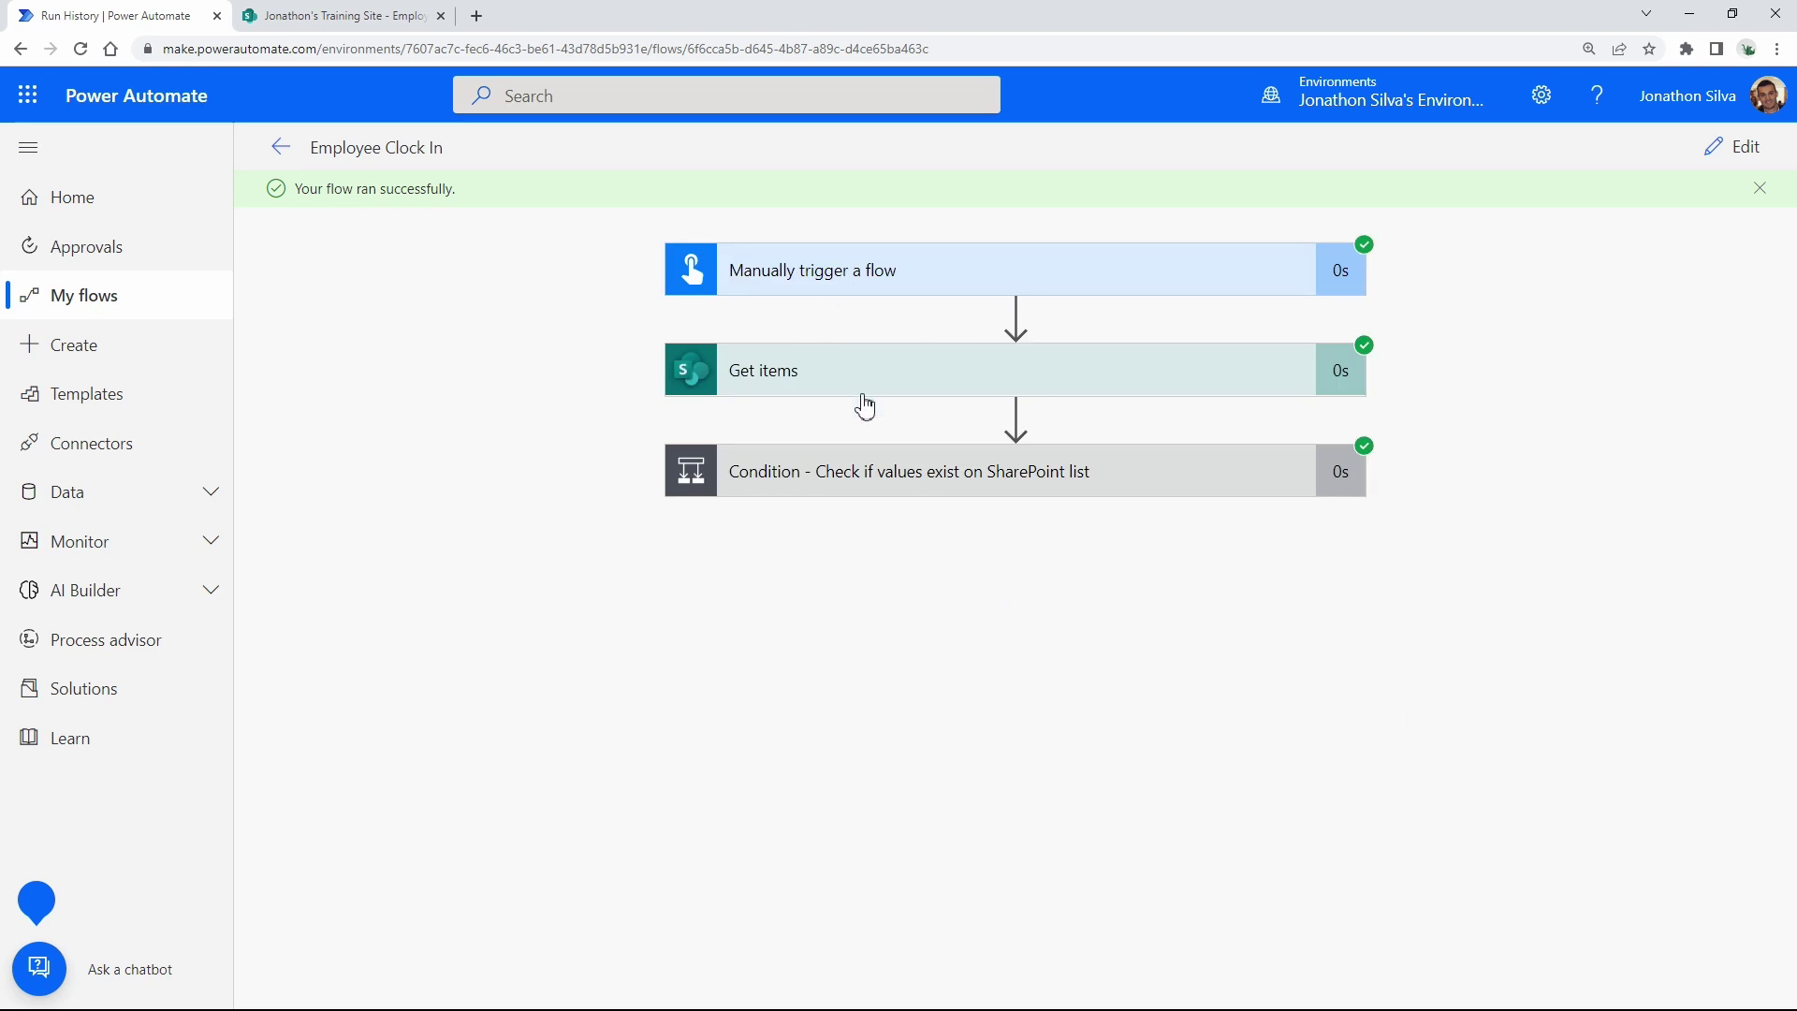
# Examine the run's result for the values-exist condition and check the Employee Timecard list in SharePoint for the new entry.
pyautogui.click(923, 481)
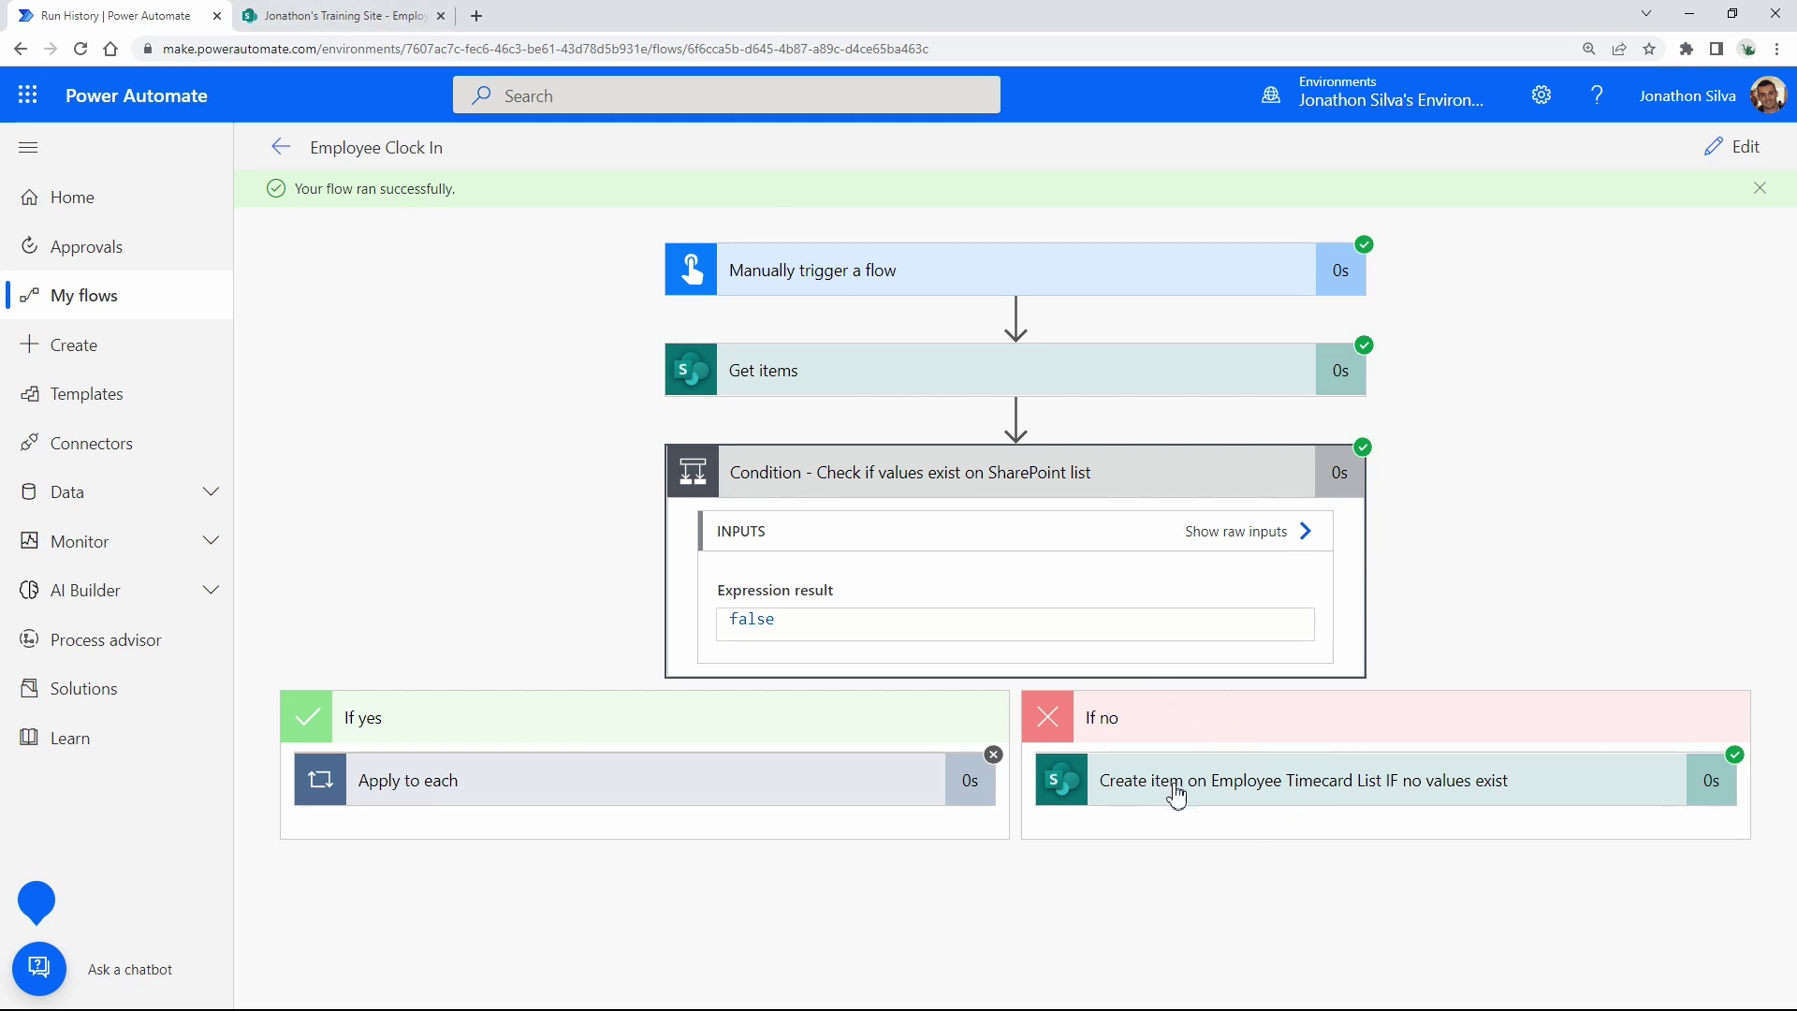
pyautogui.click(337, 16)
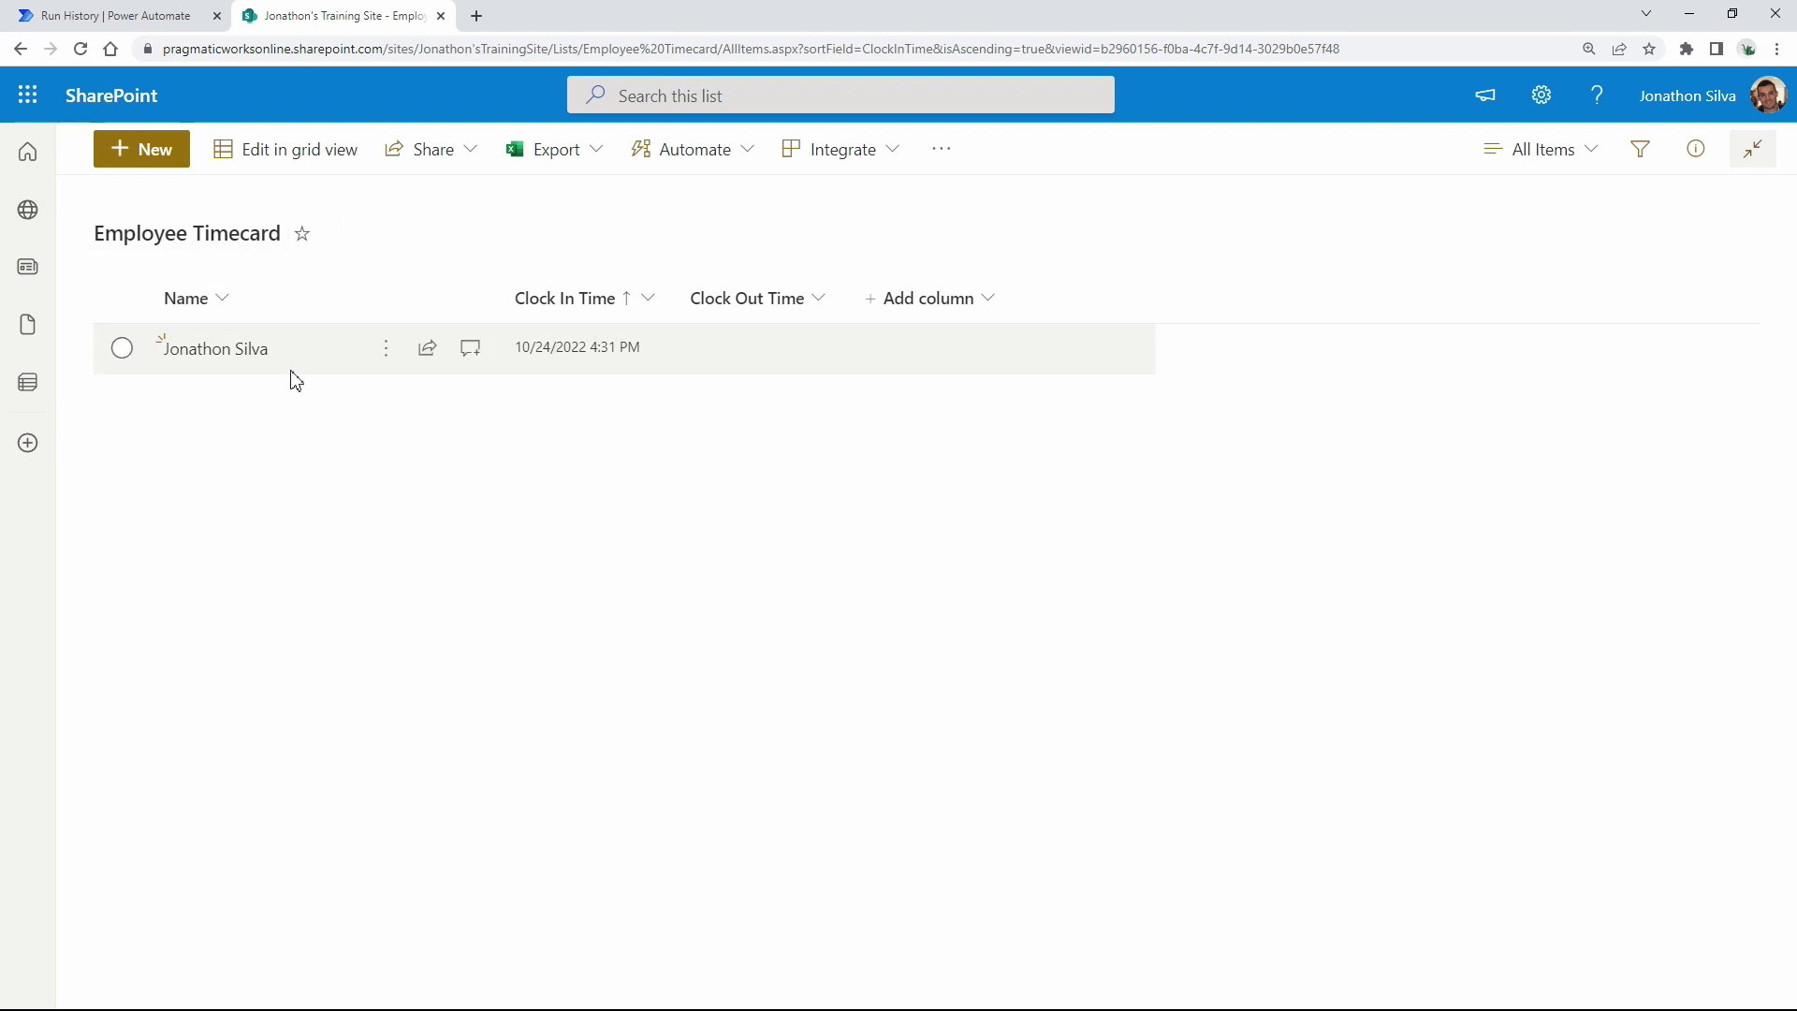
pyautogui.click(132, 14)
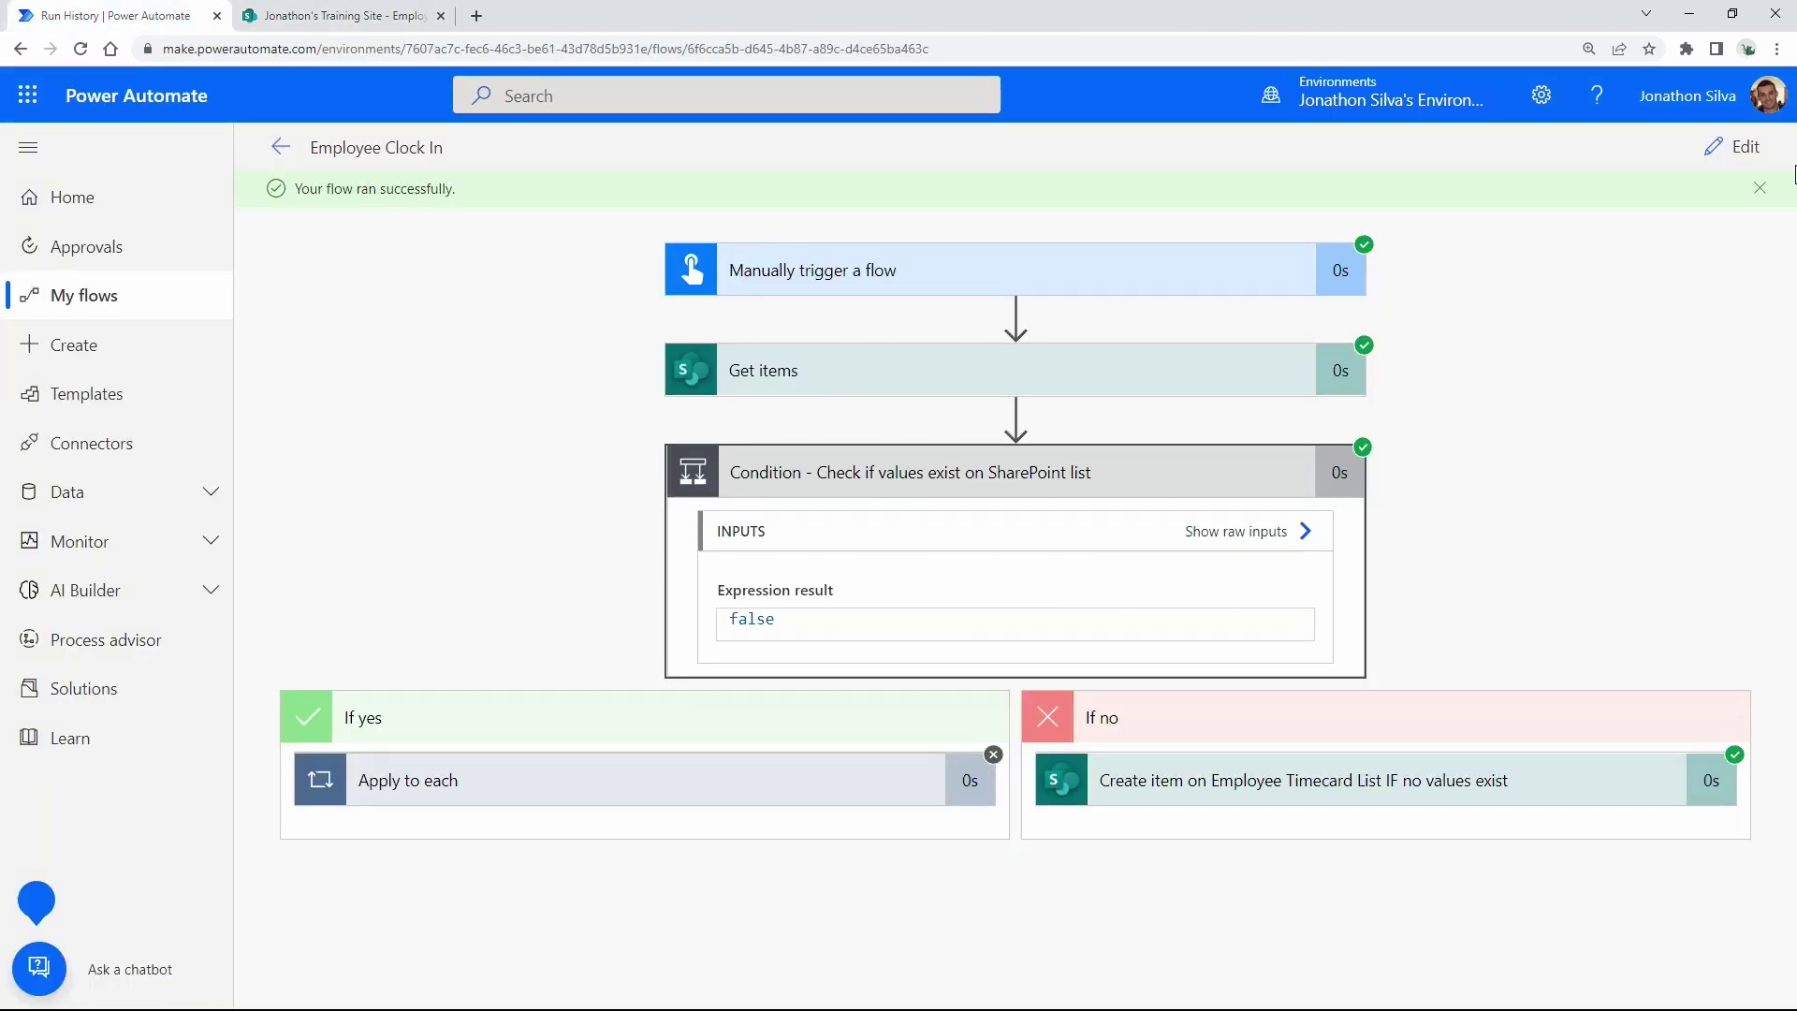
# Run another manual test of the Employee Clock In flow against the populated Employee Timecard list.
pyautogui.click(1737, 147)
pyautogui.click(1743, 147)
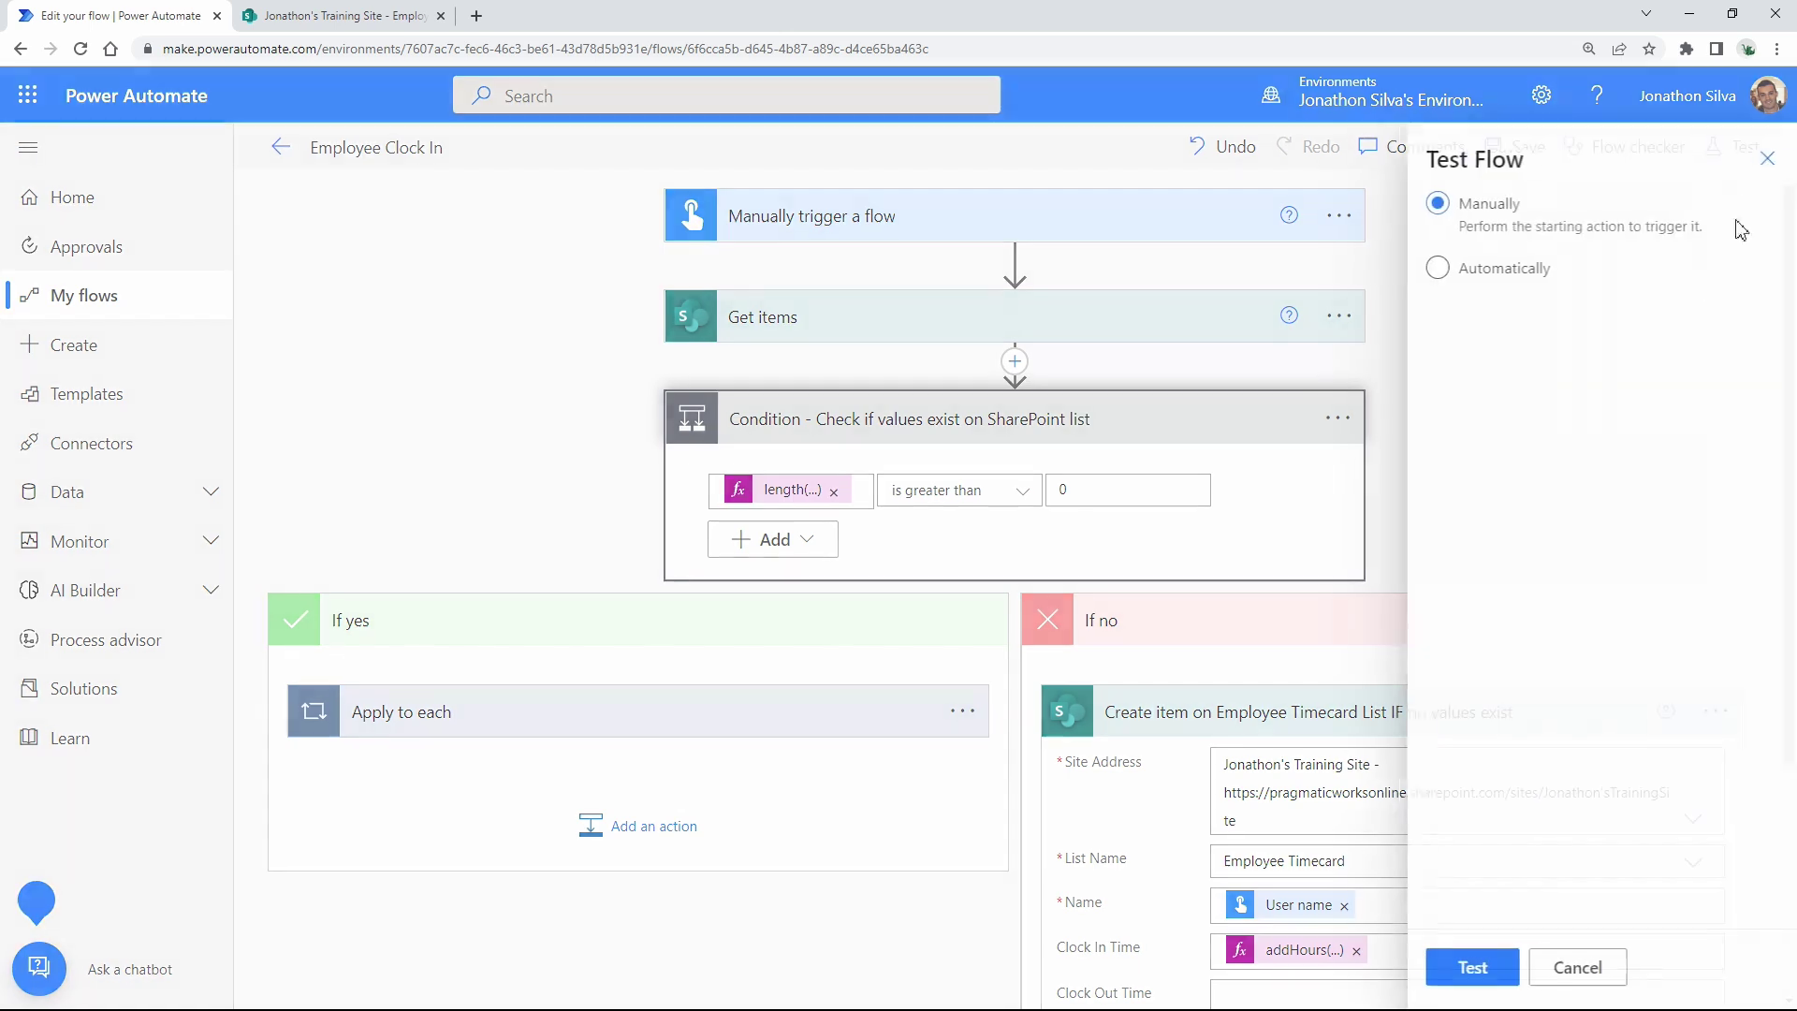
pyautogui.click(1474, 969)
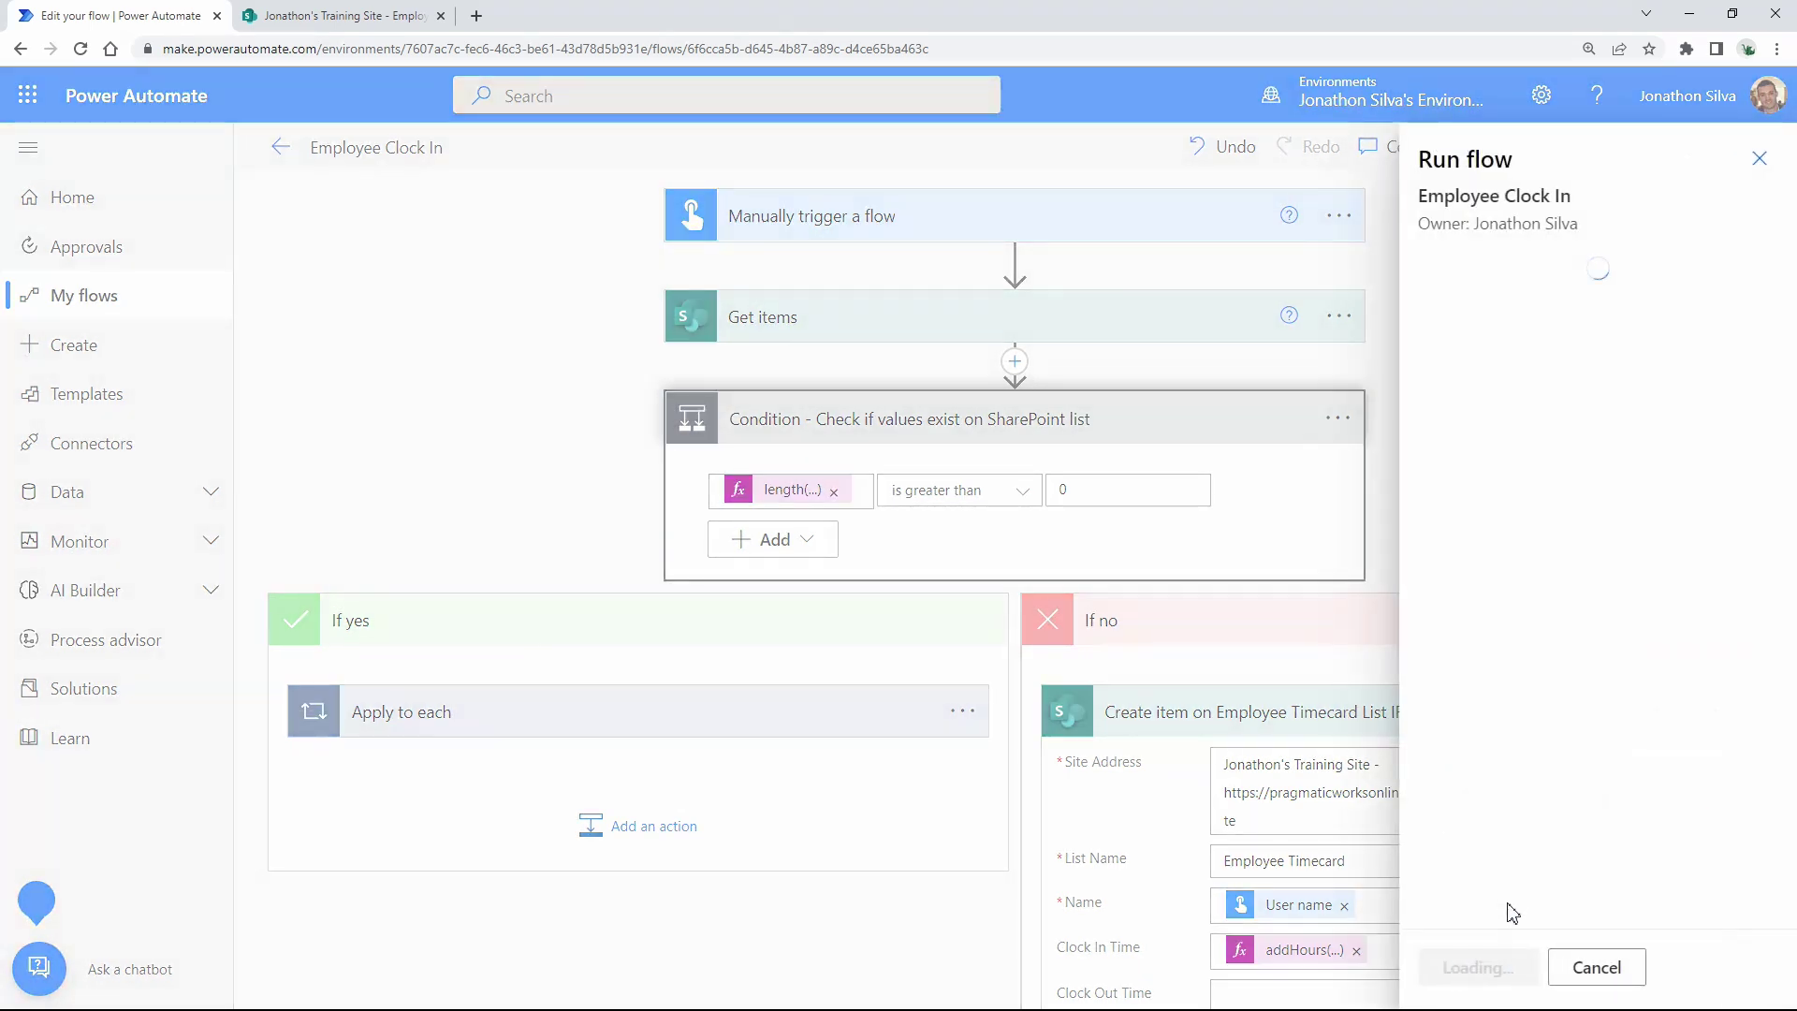
pyautogui.click(1495, 977)
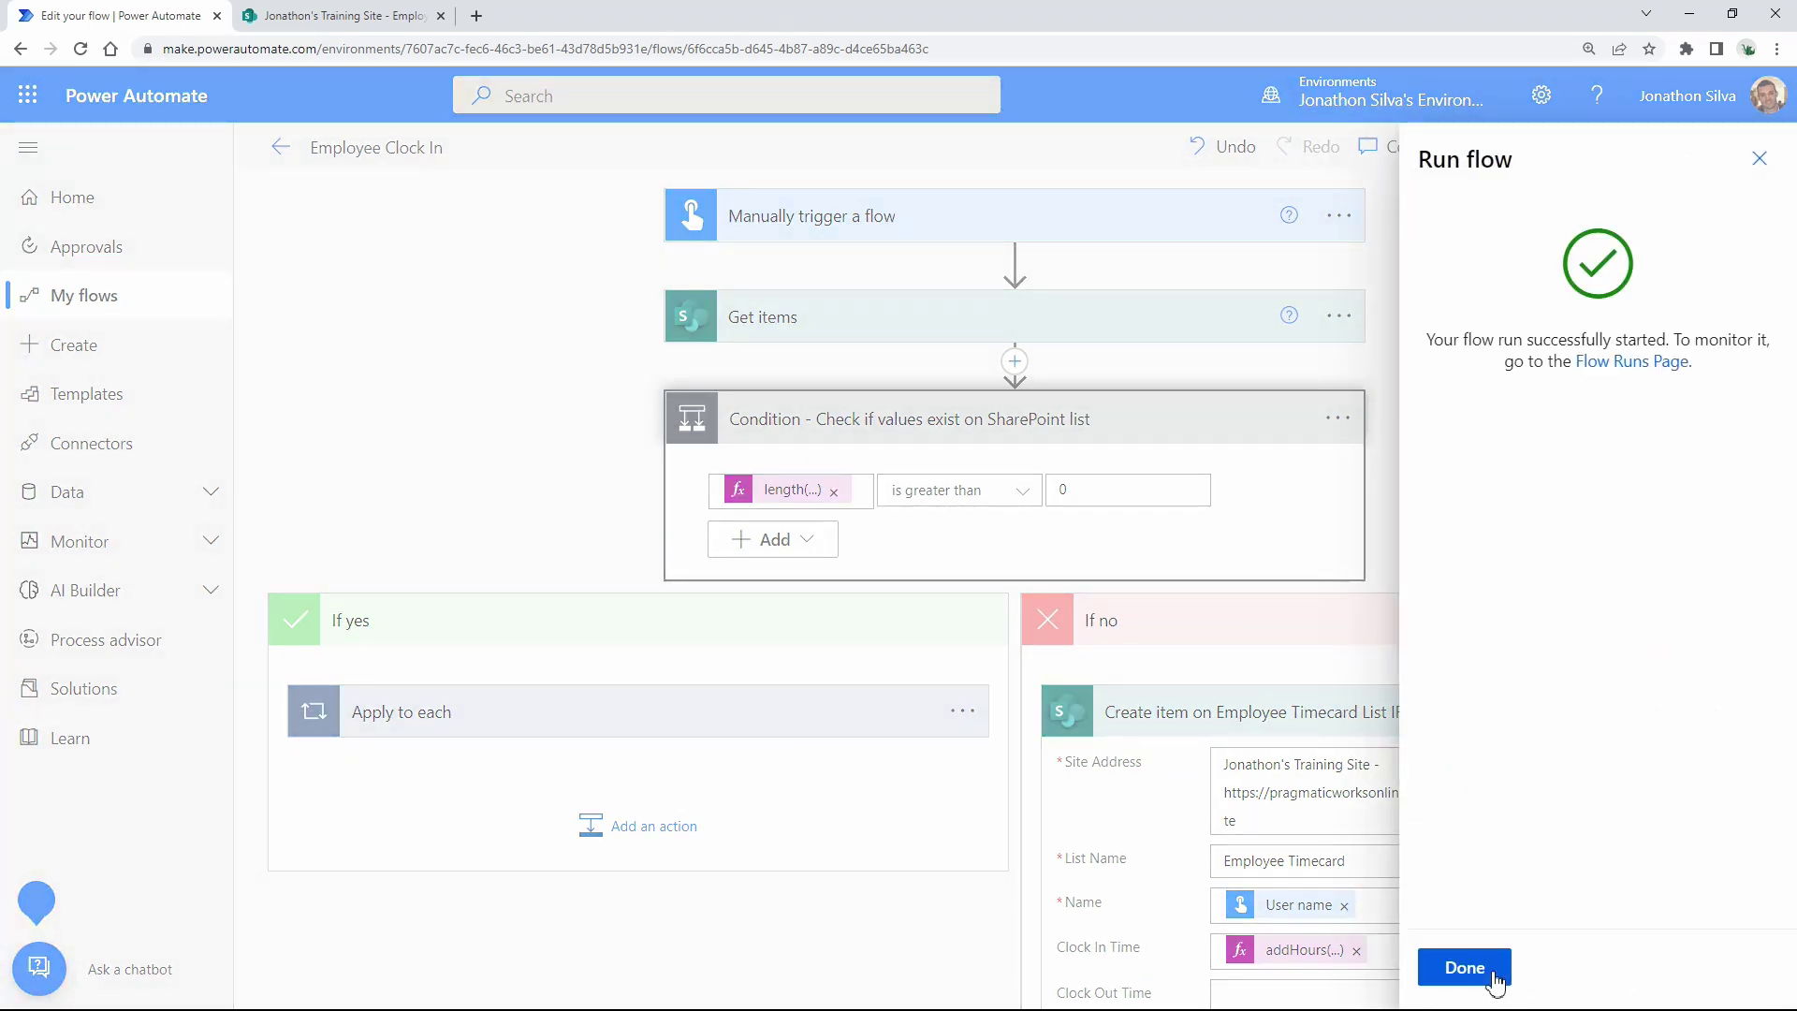
pyautogui.click(1492, 973)
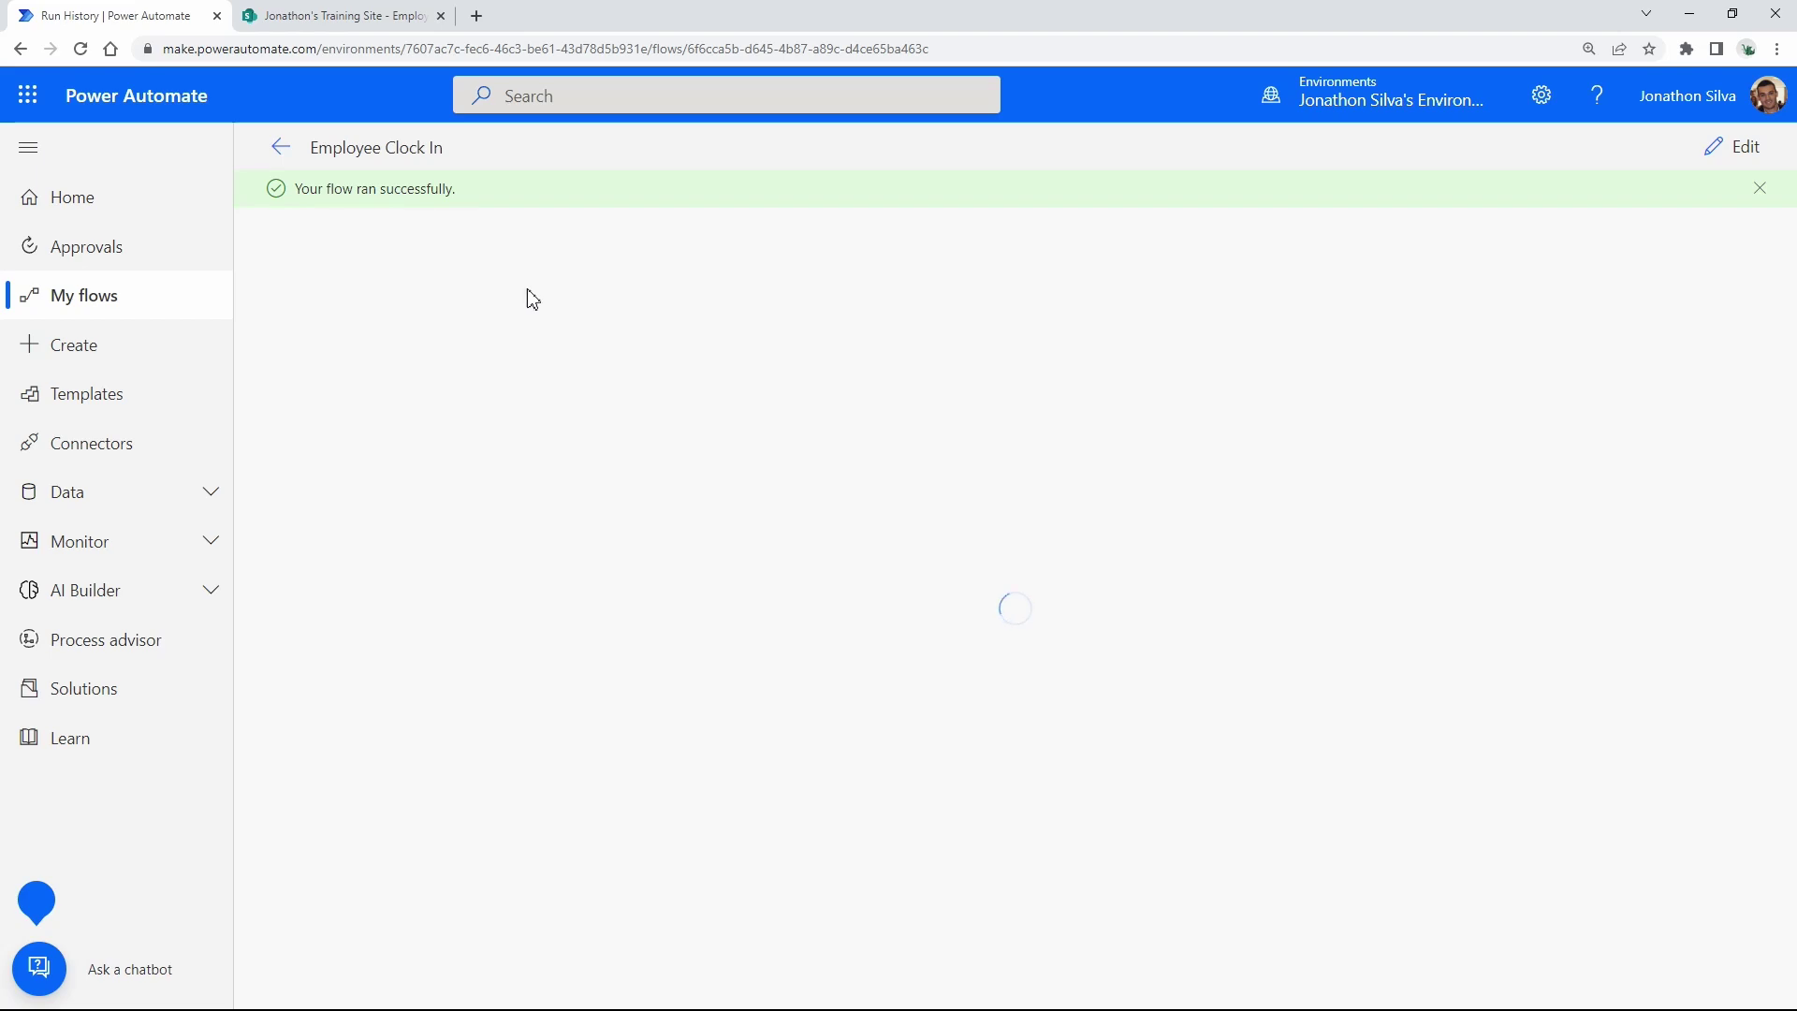
# Examine the run's results for the values-exist condition, the Apply to each loop and its nested condition.
pyautogui.click(979, 482)
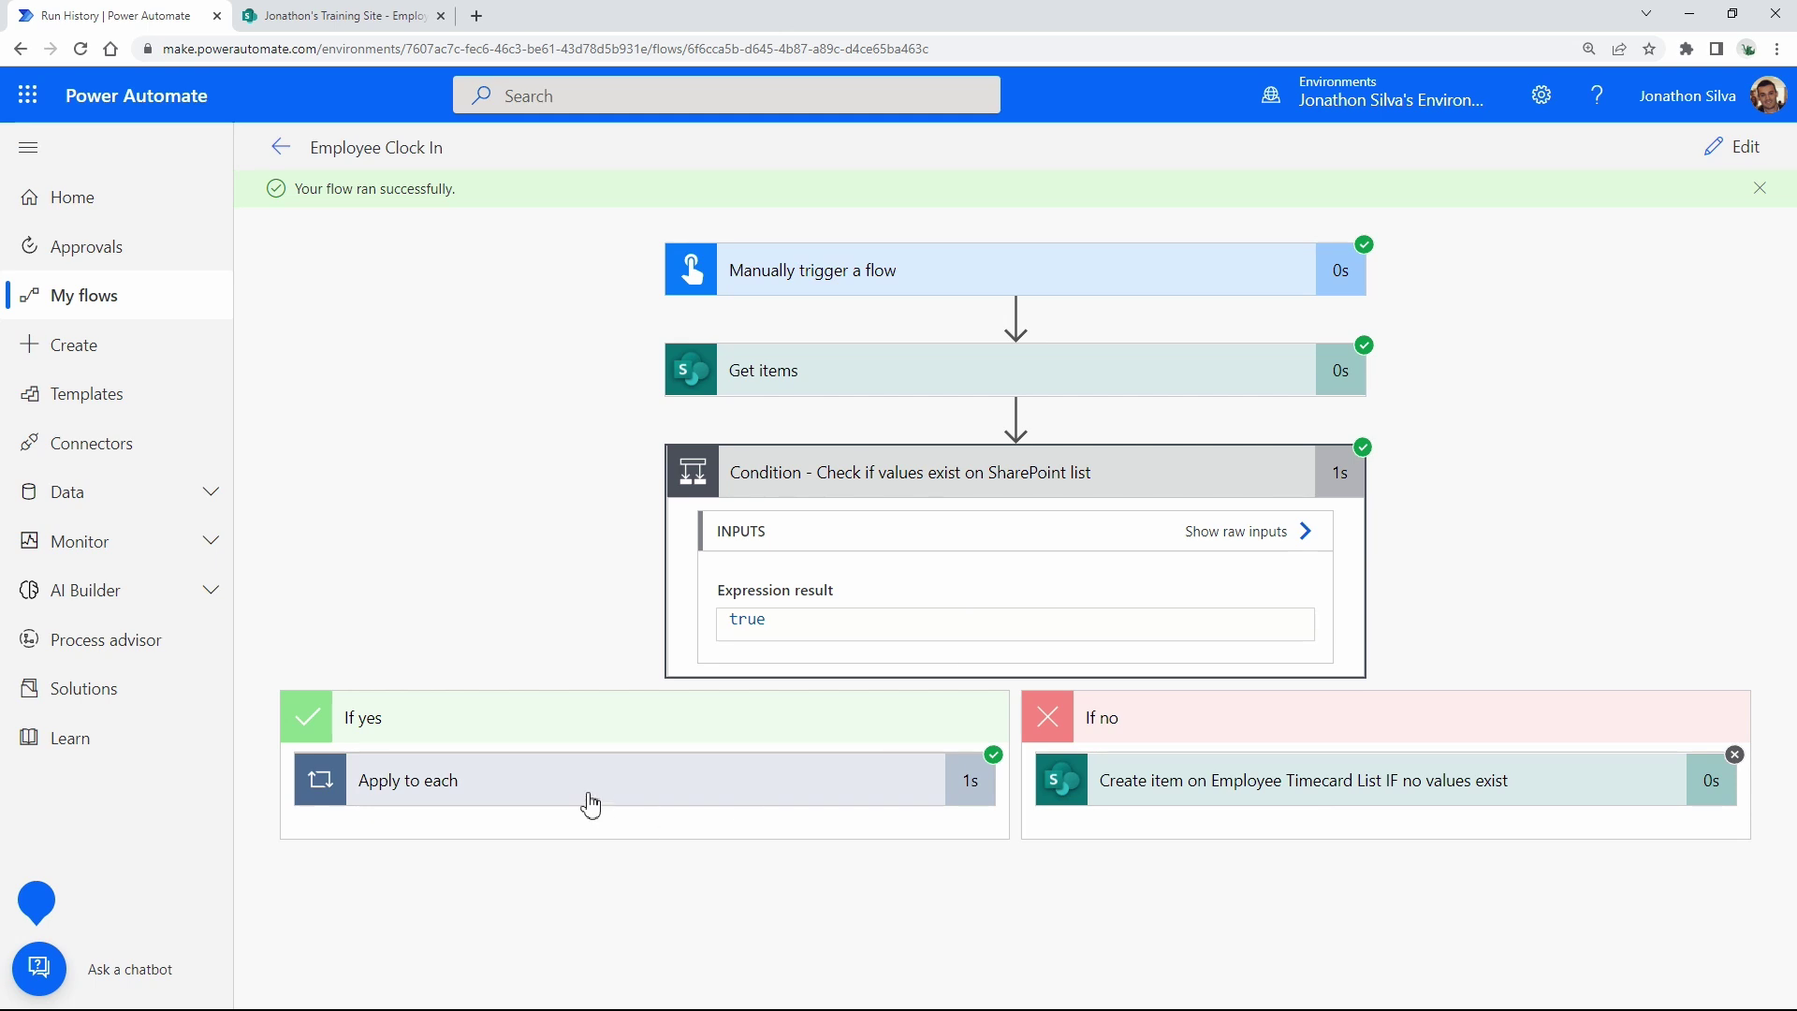
pyautogui.click(560, 787)
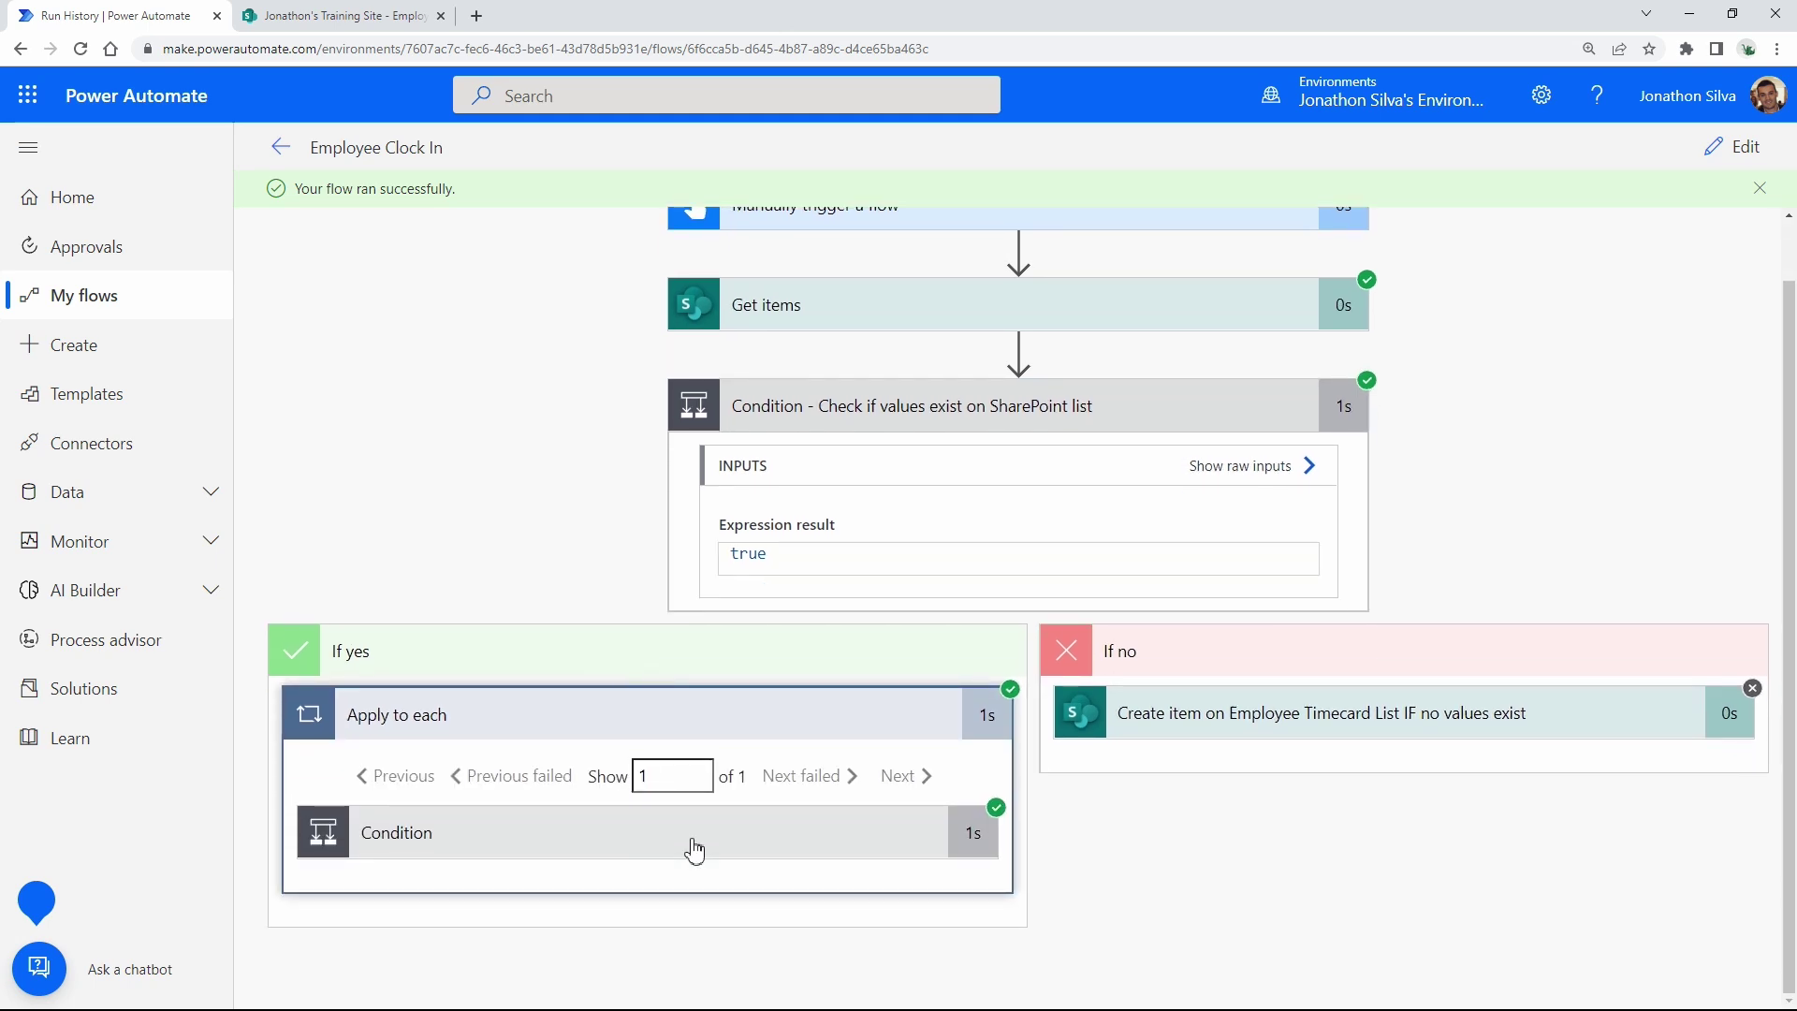
pyautogui.click(694, 833)
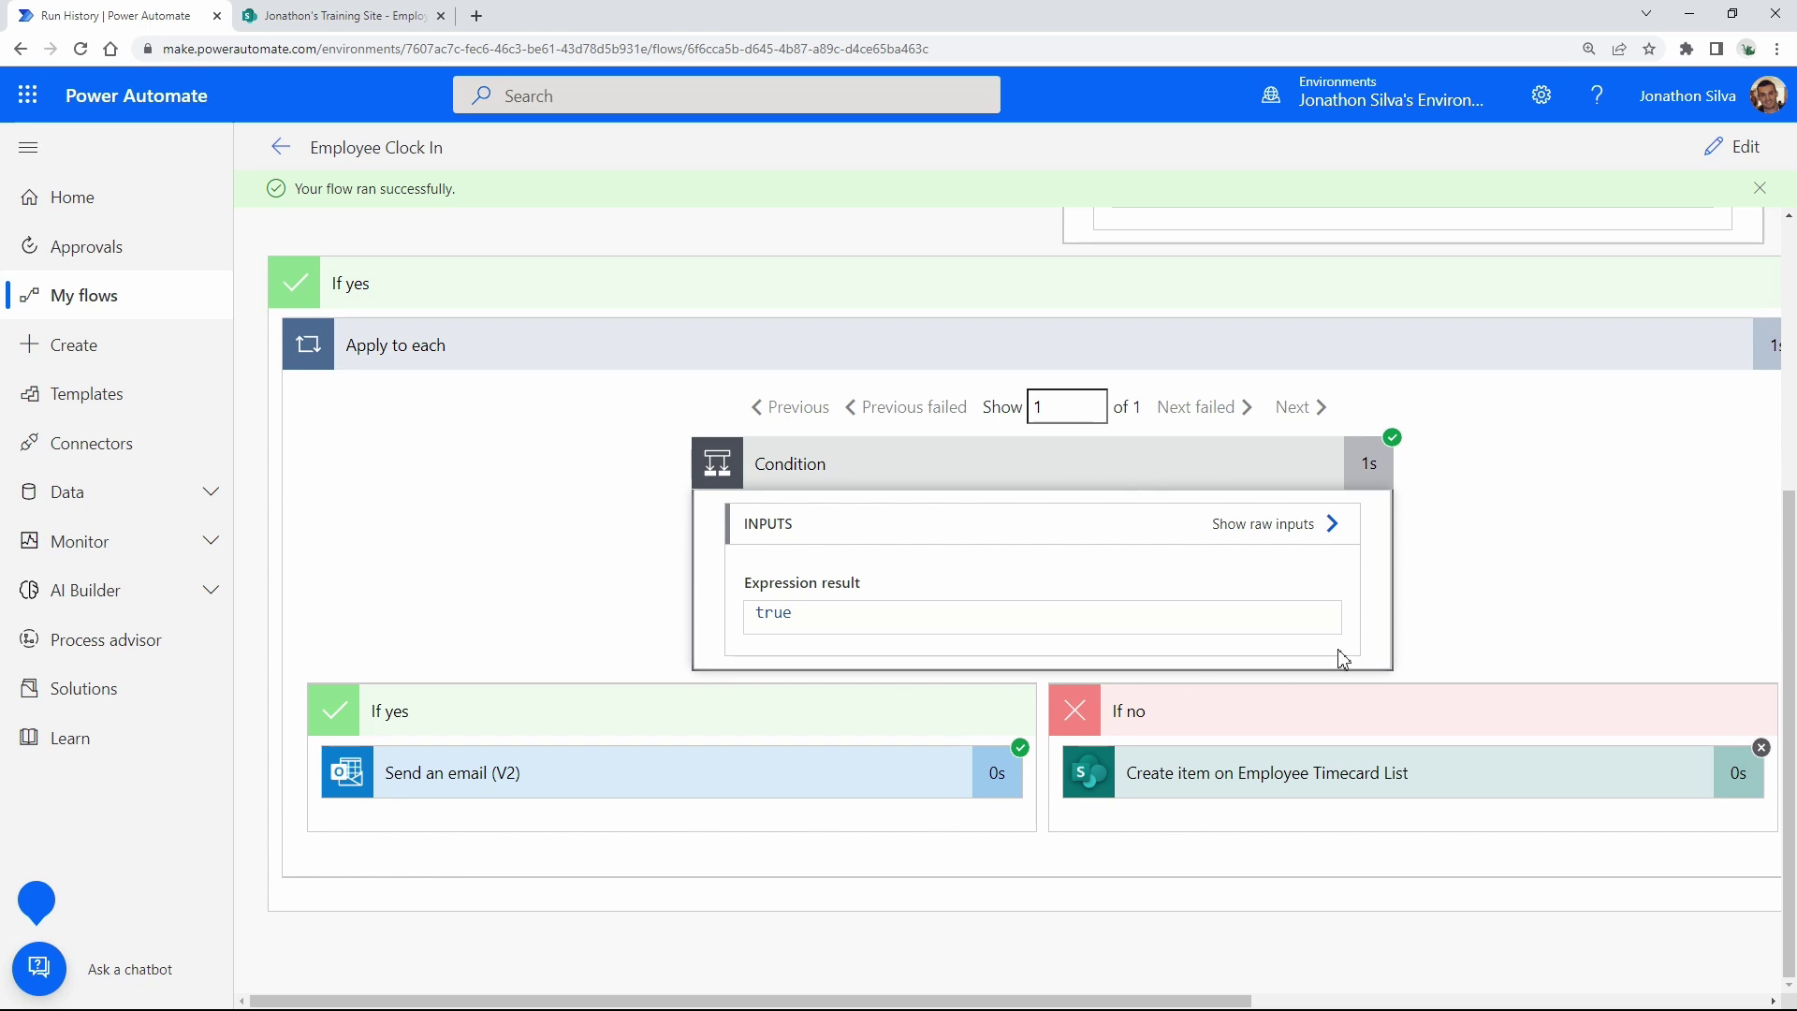
# Check the Employee Timecard list in SharePoint and the missed clock-out email, then return to the flow run.
pyautogui.click(337, 16)
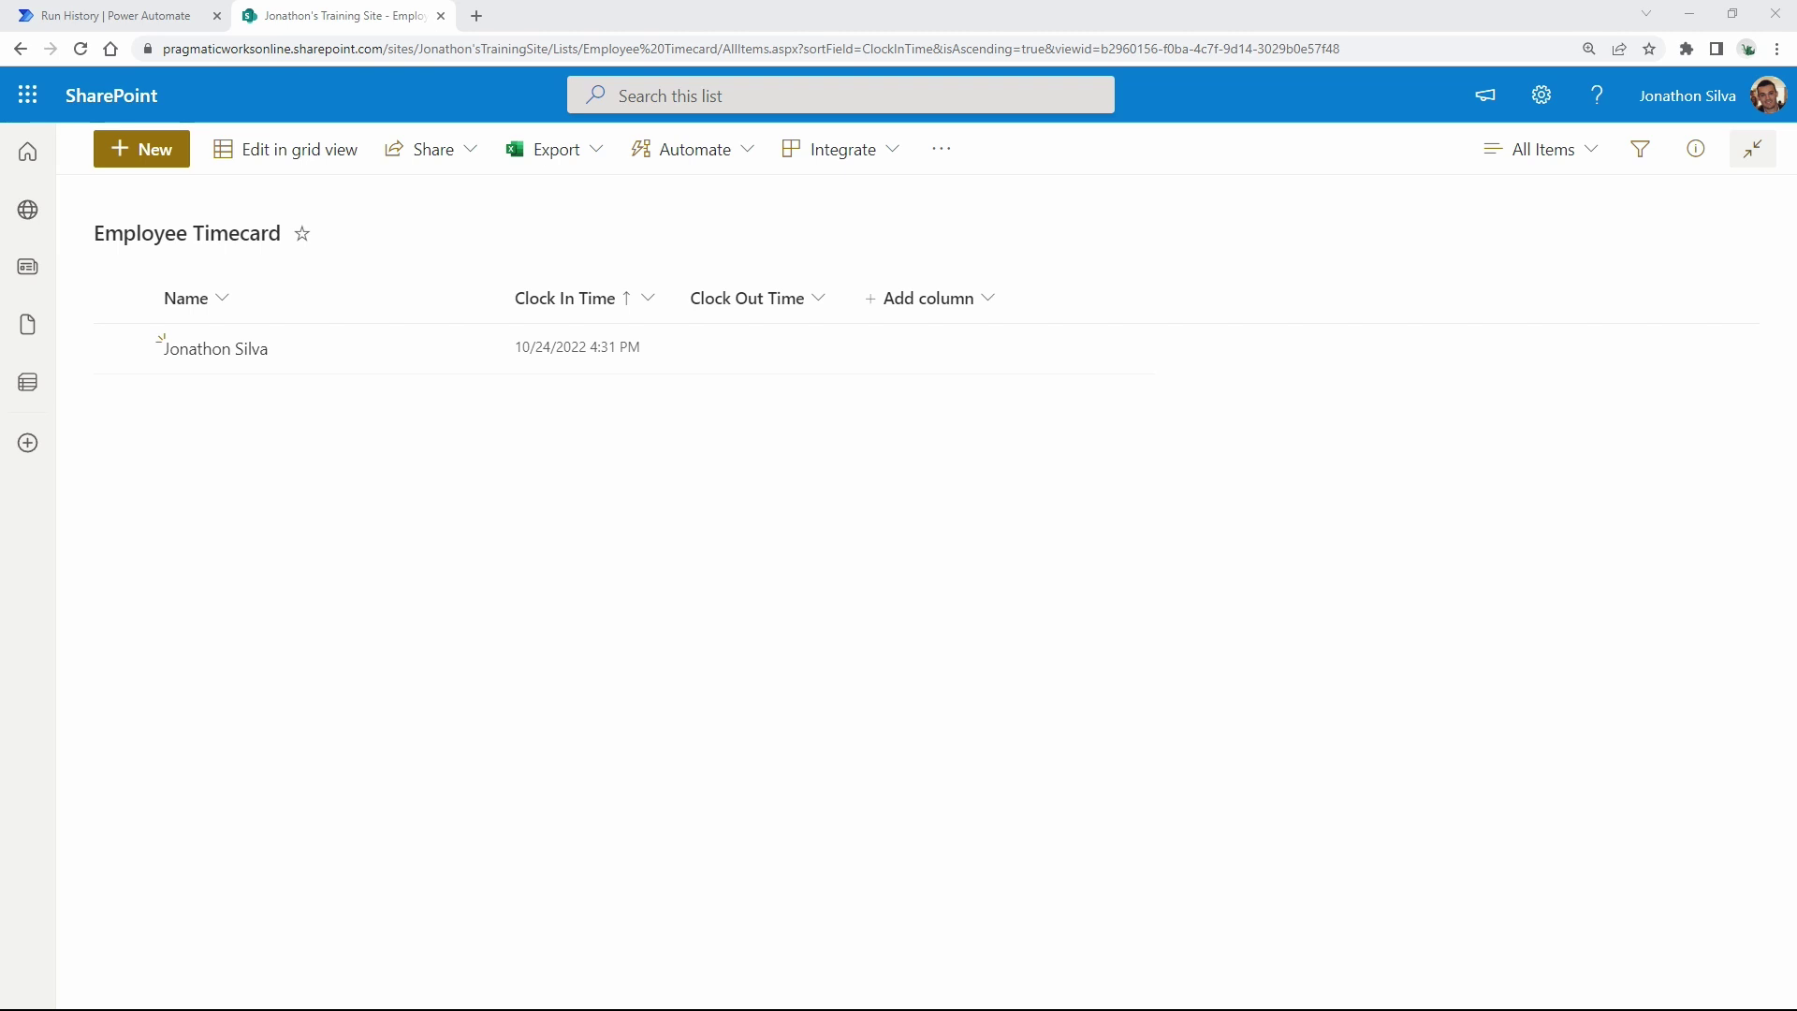
pyautogui.moveTo(5, 403); pyautogui.dragTo(674, 231)
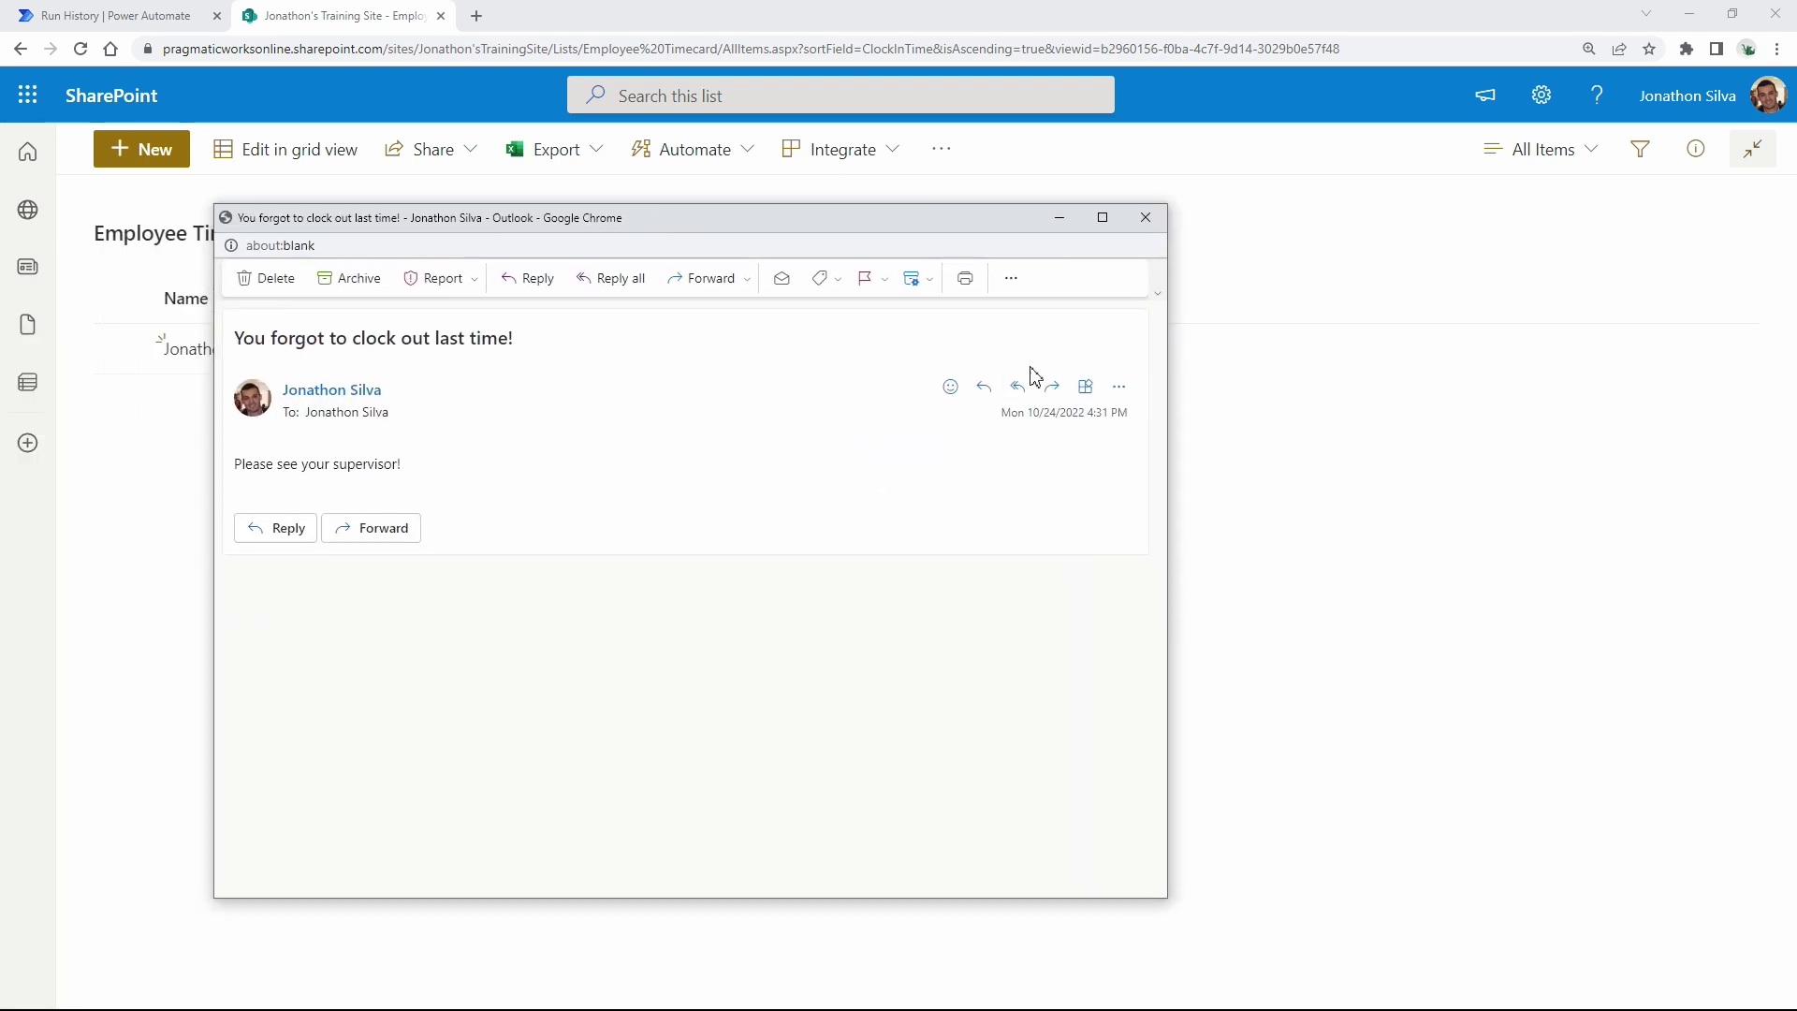
pyautogui.moveTo(834, 234); pyautogui.dragTo(1359, 158)
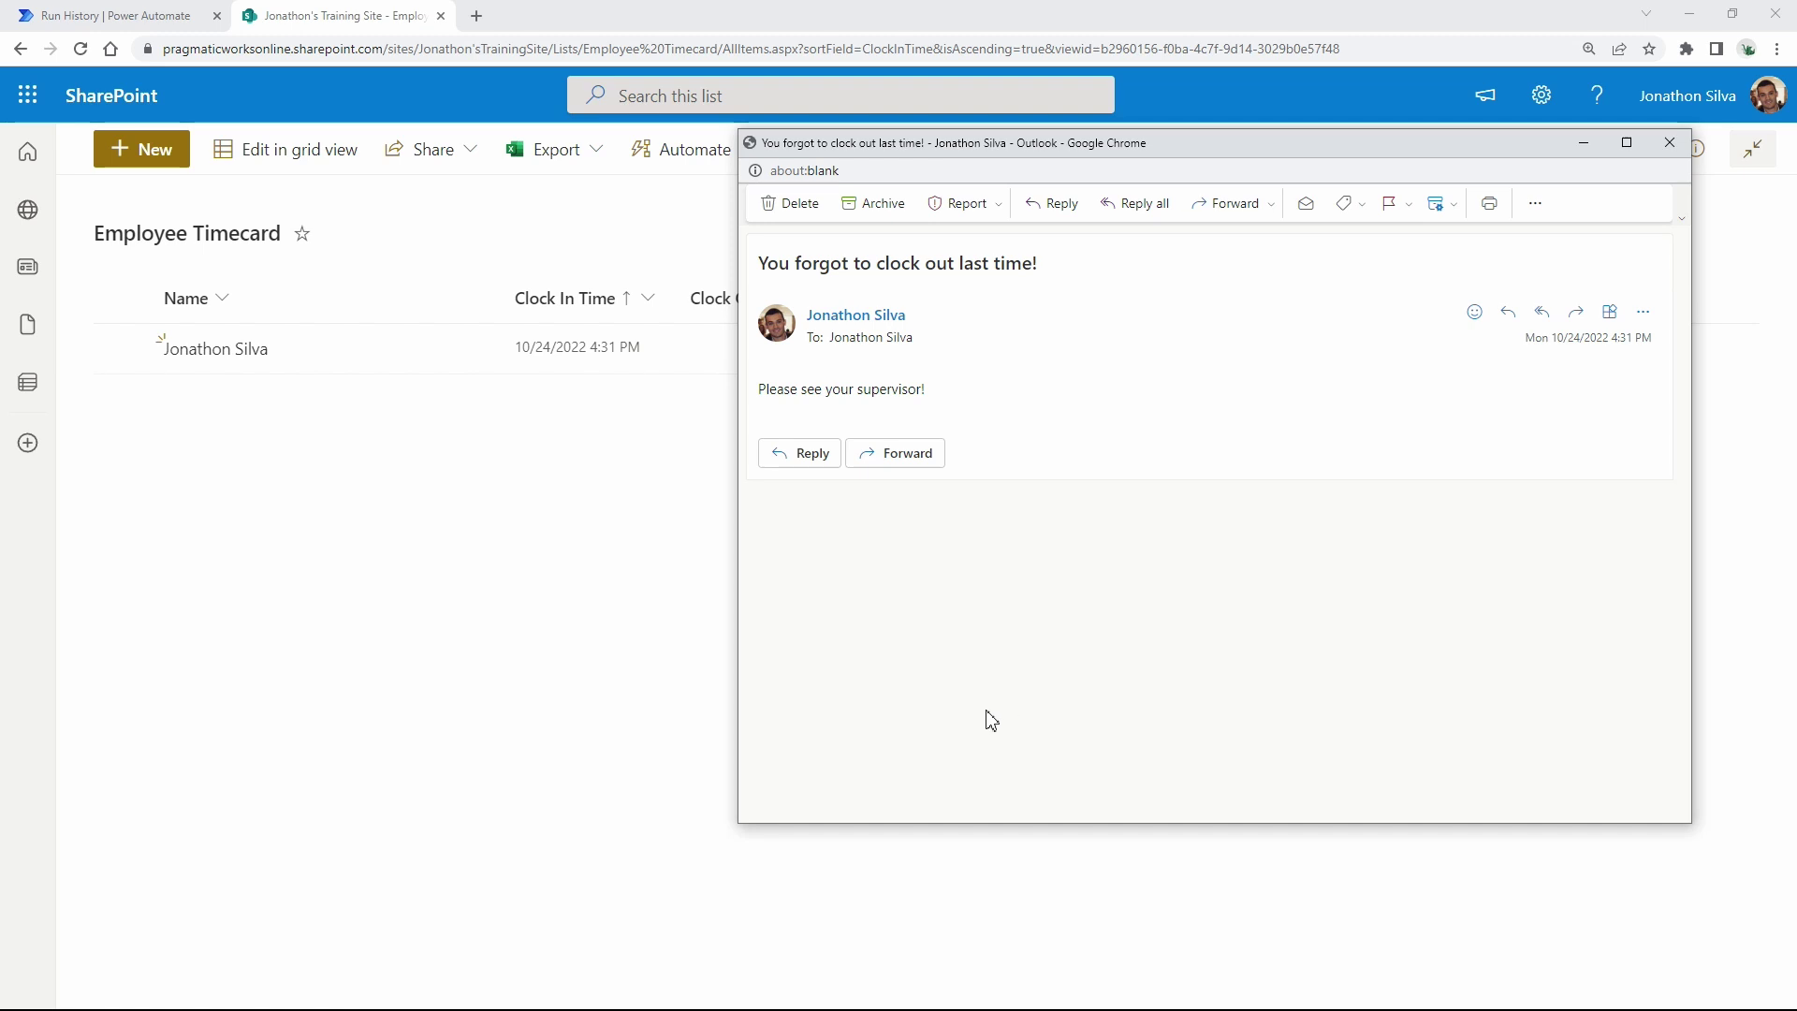
pyautogui.click(1670, 142)
pyautogui.click(166, 13)
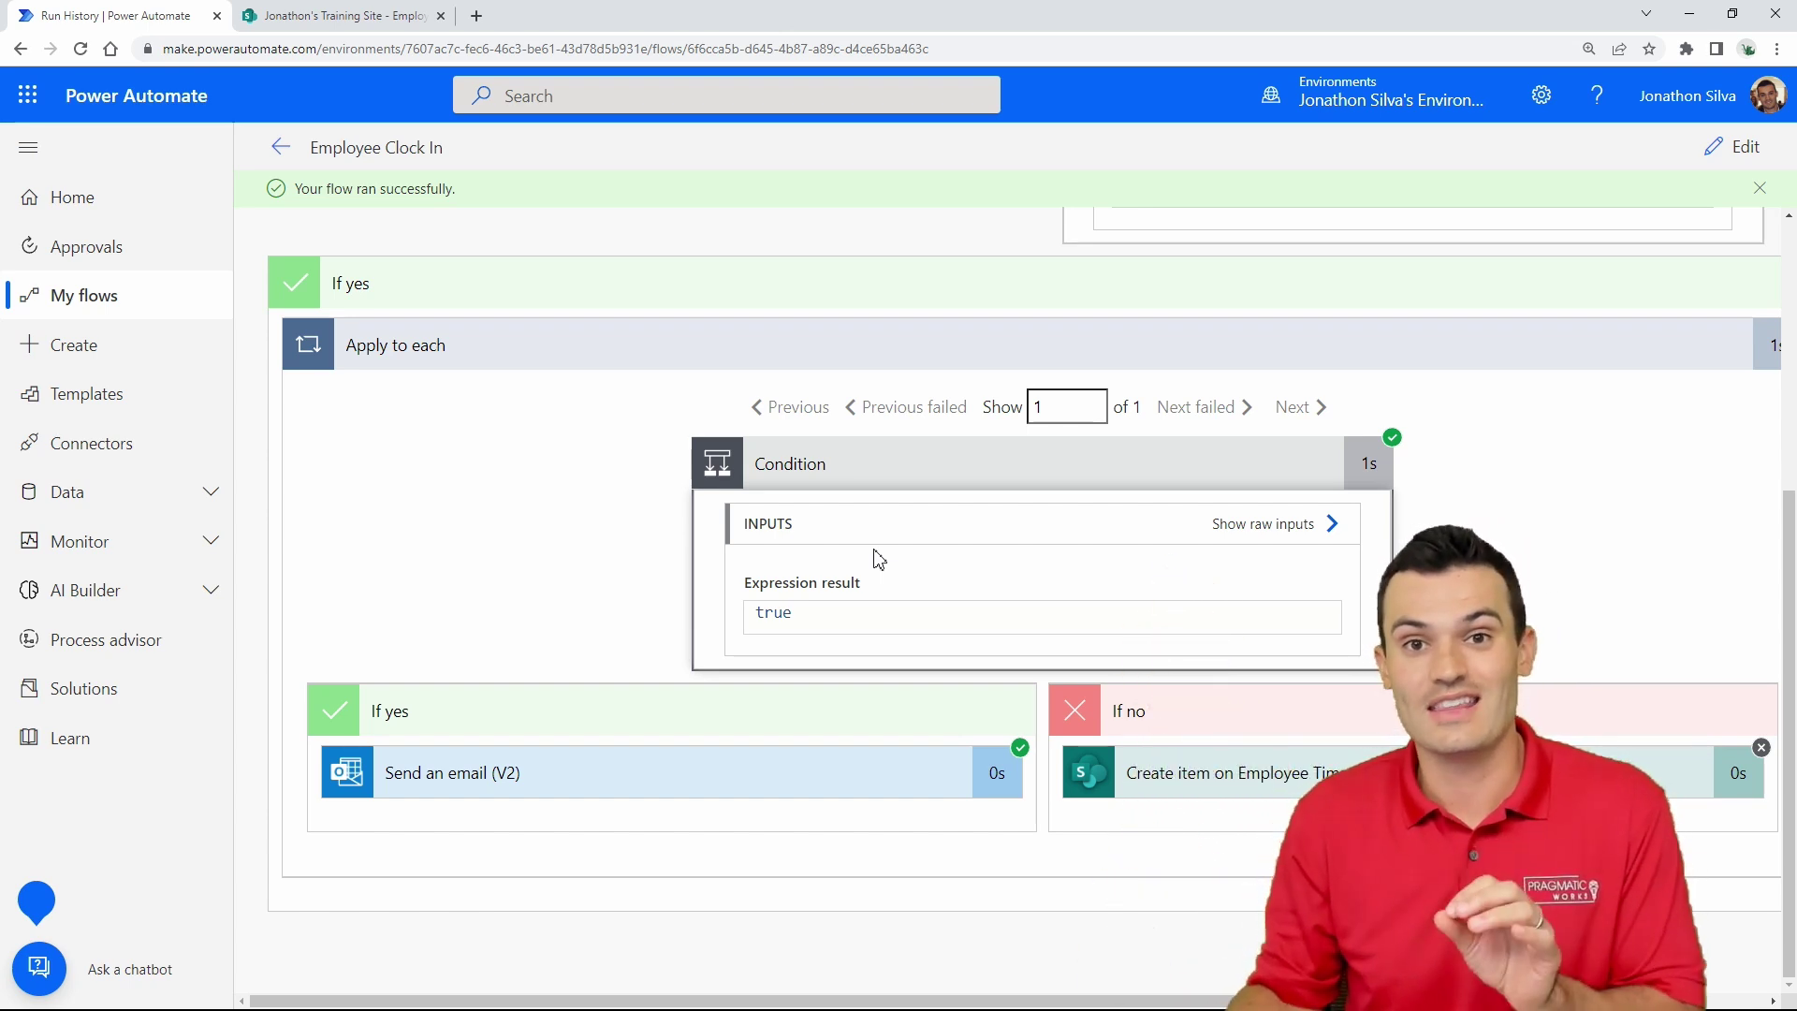
# Reopen the flow for editing and review the Get items action's advanced options, including Filter Query, Order By and Top Count.
pyautogui.click(1733, 147)
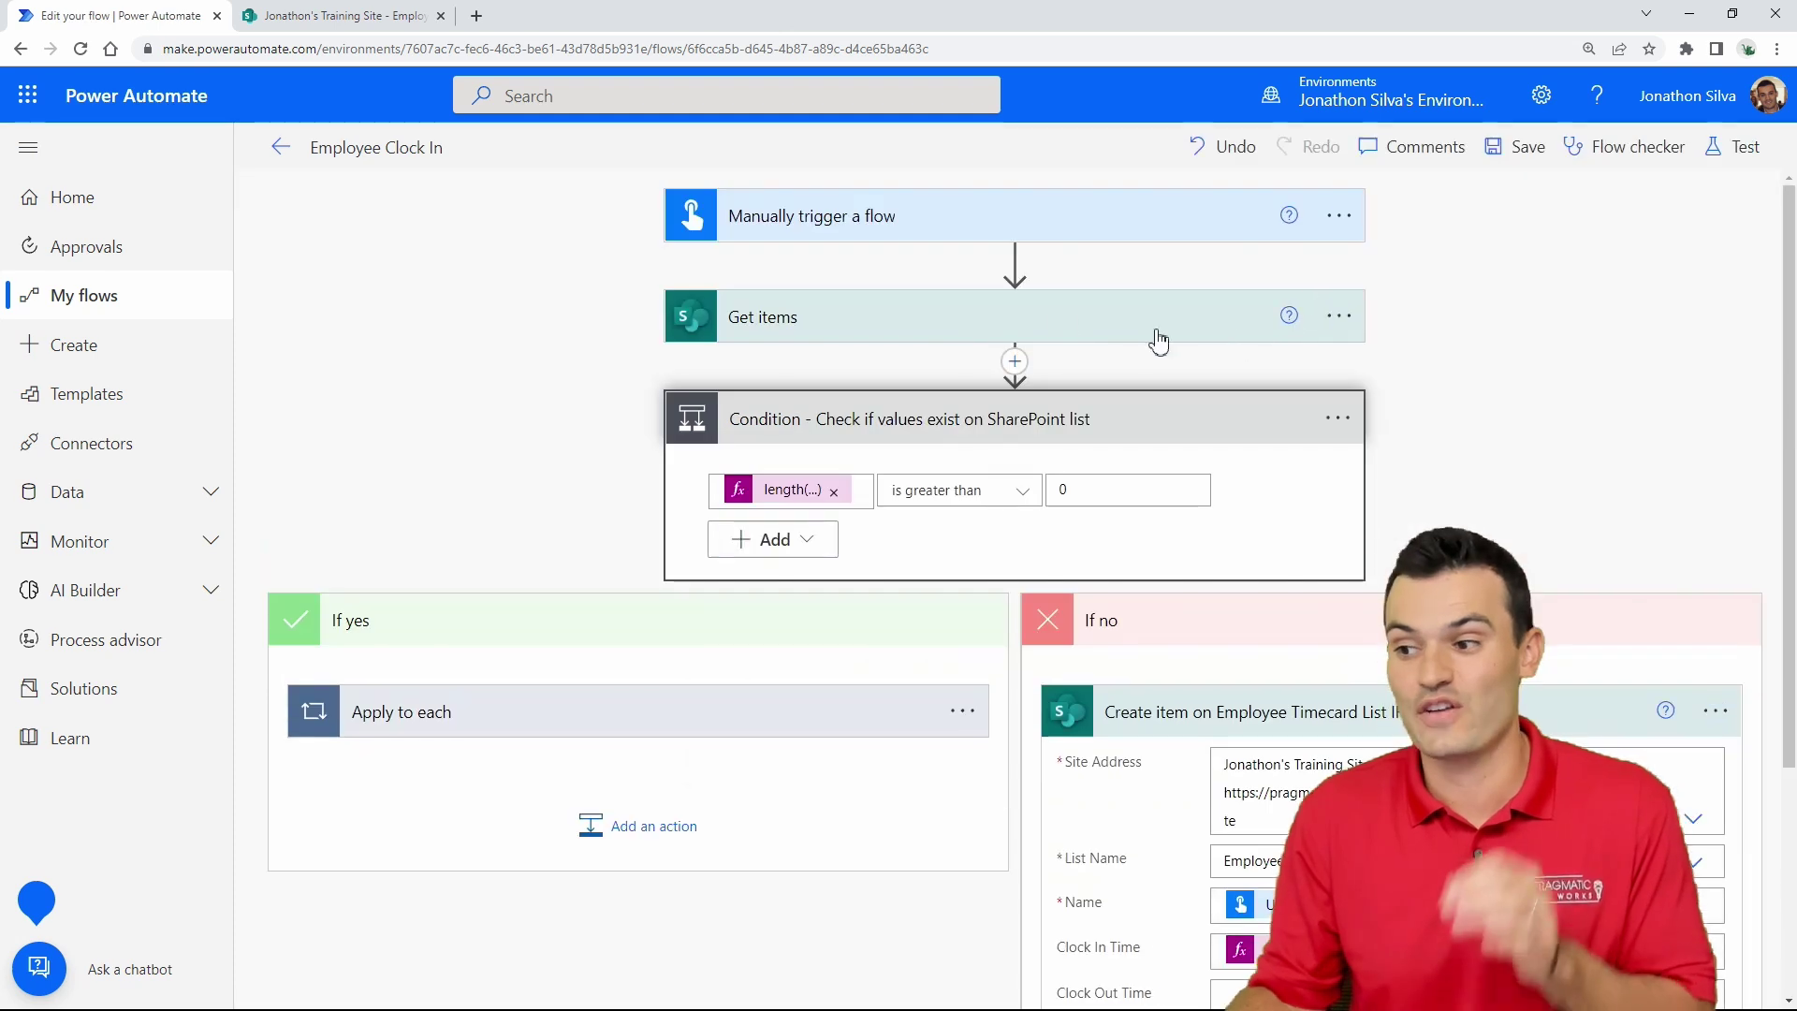
pyautogui.click(915, 325)
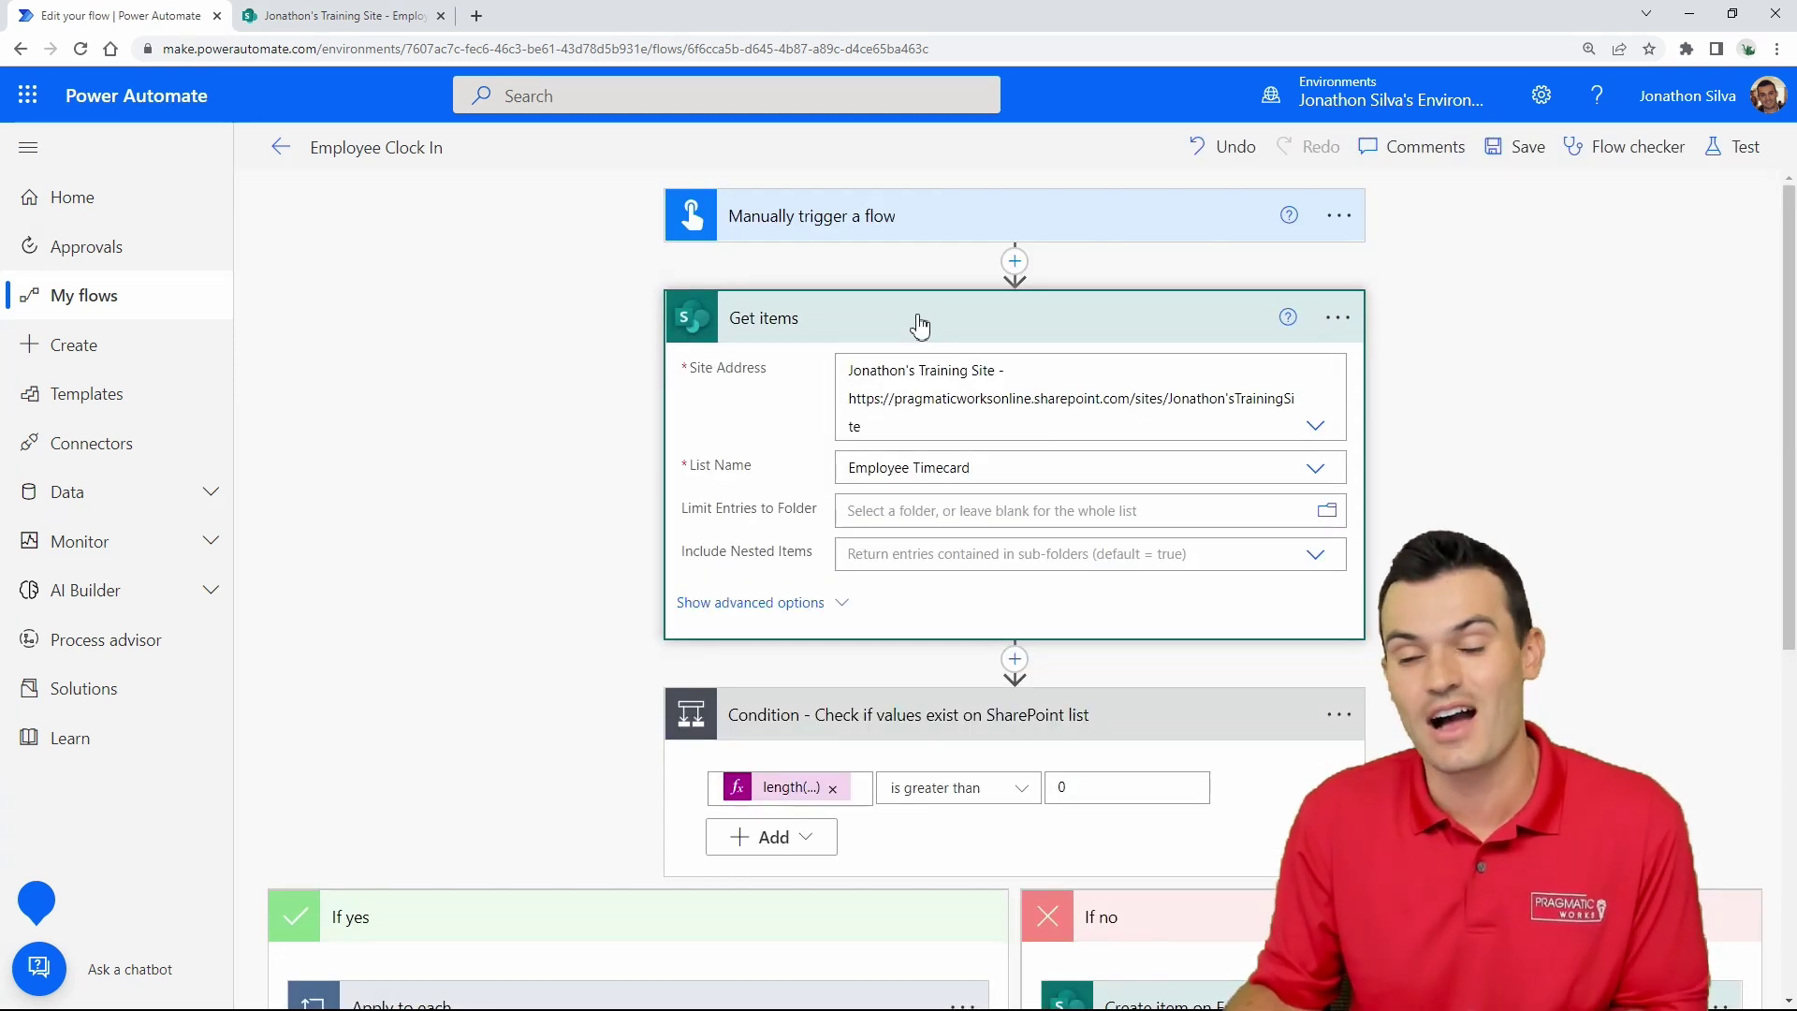
pyautogui.scroll(-1, 834, 597)
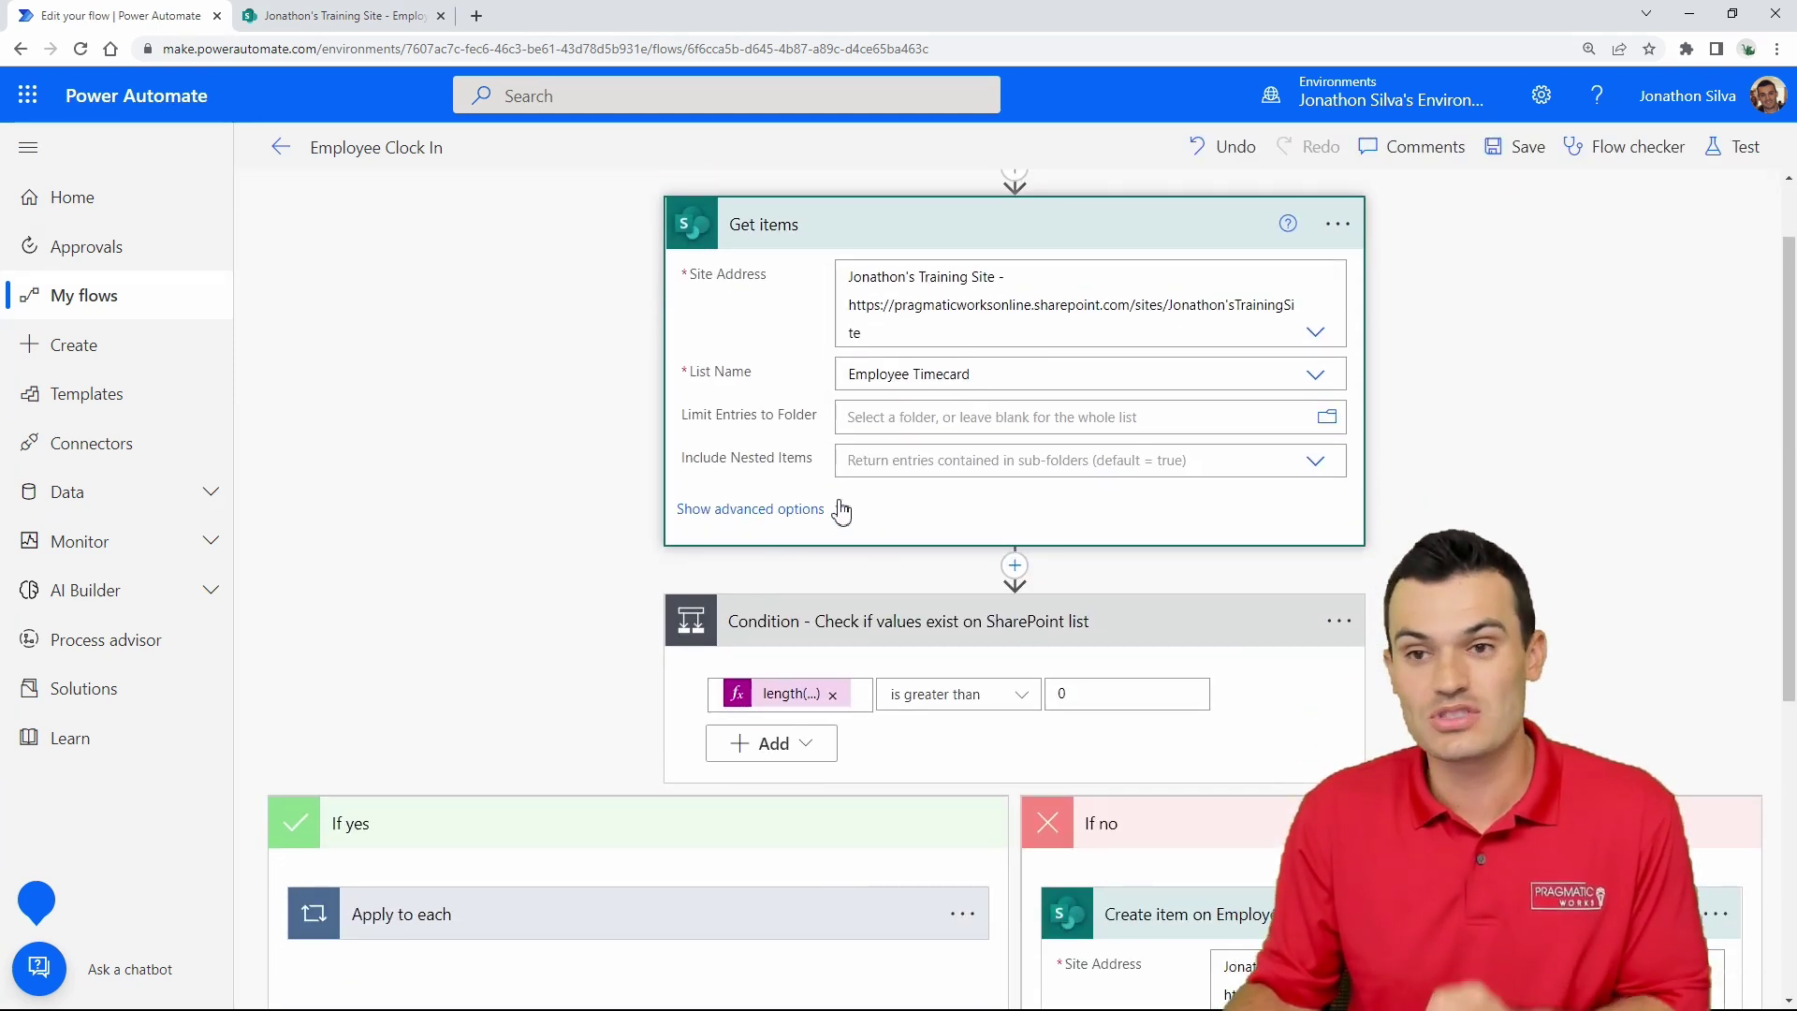
pyautogui.click(839, 510)
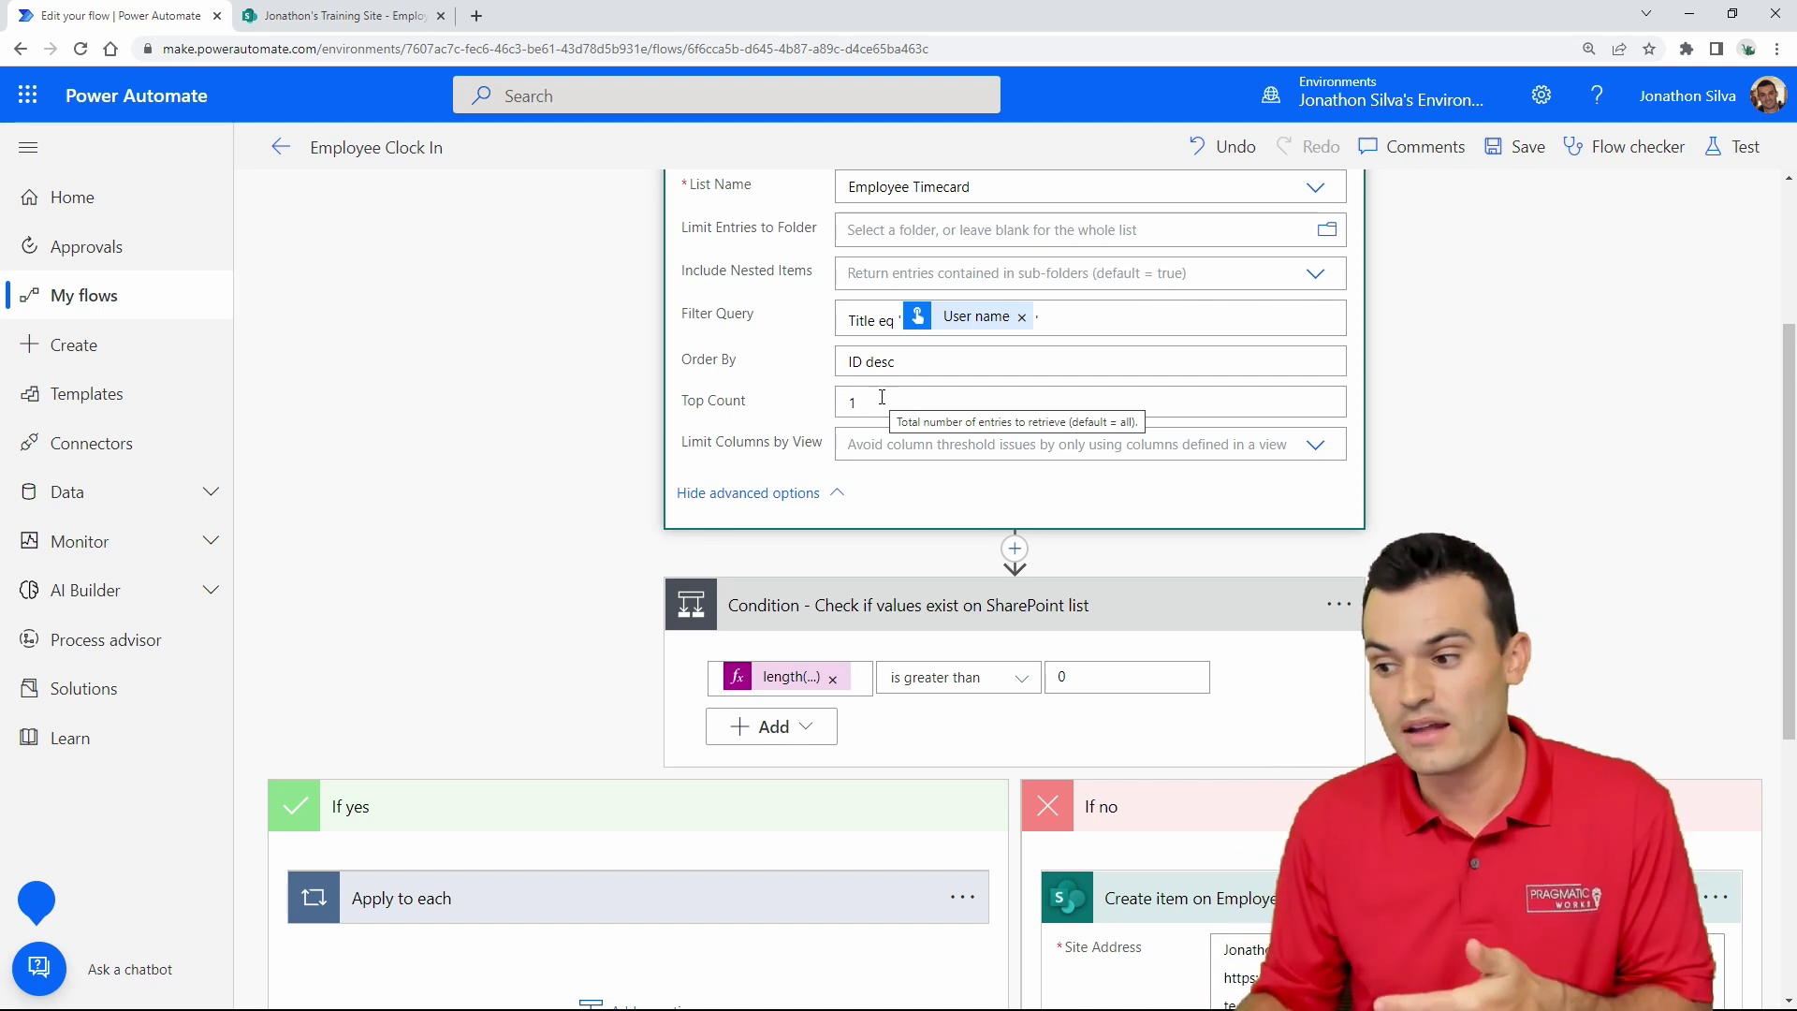
pyautogui.scroll(-1, 867, 401)
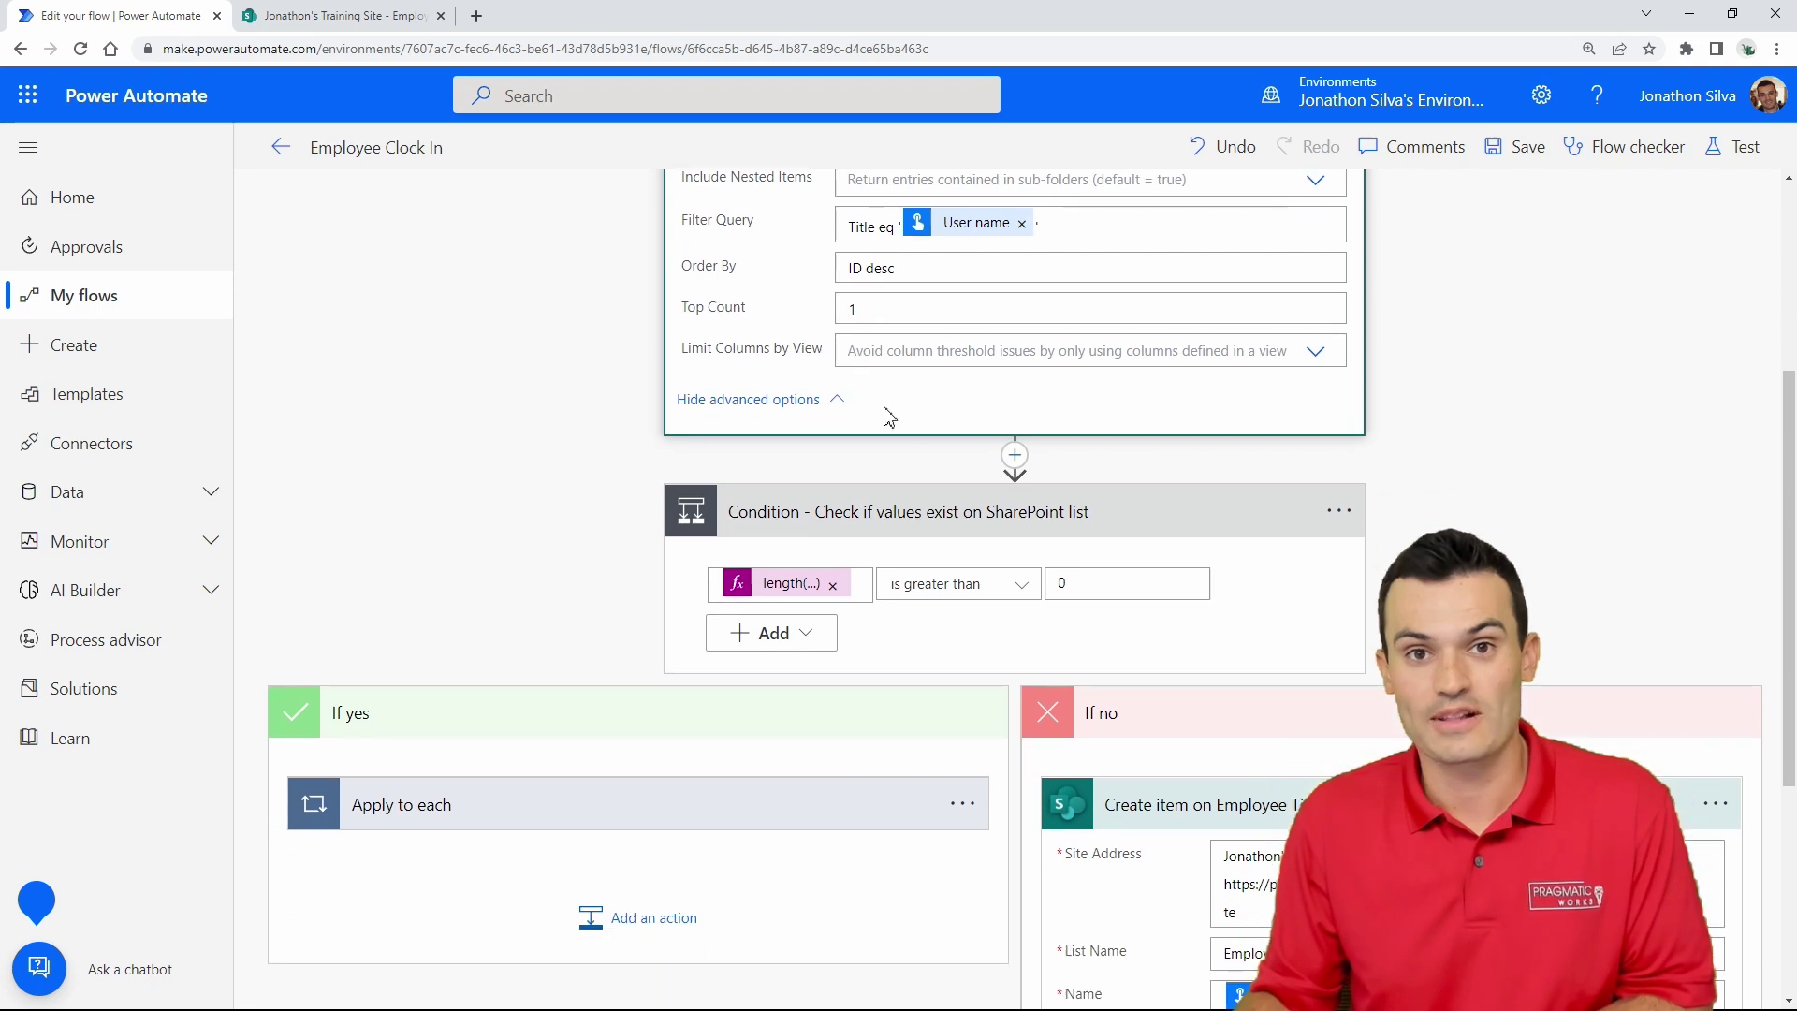